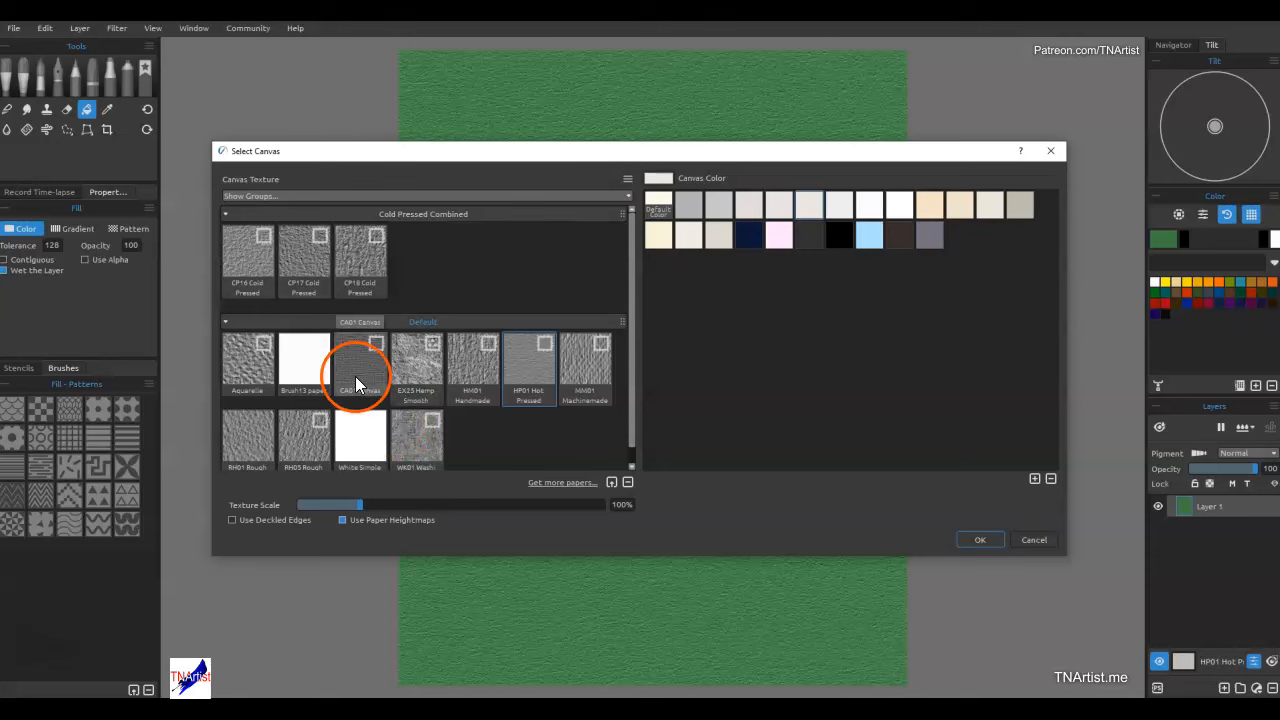
Apply the Aquarelle canvas texture, and replace it with RH05 Rough at a texture scale of 170%.
left_click(250, 358)
left_click(965, 537)
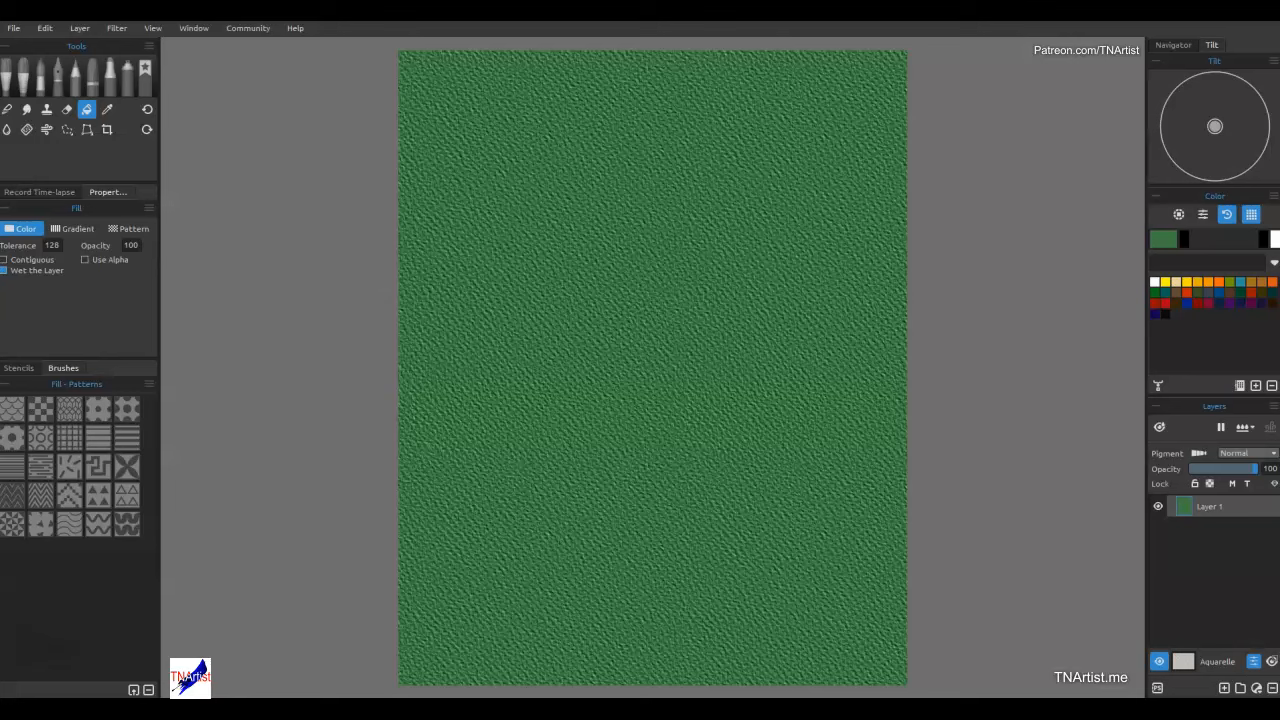
left_click(1183, 661)
left_click_drag(337, 509, 358, 512)
left_click(316, 453)
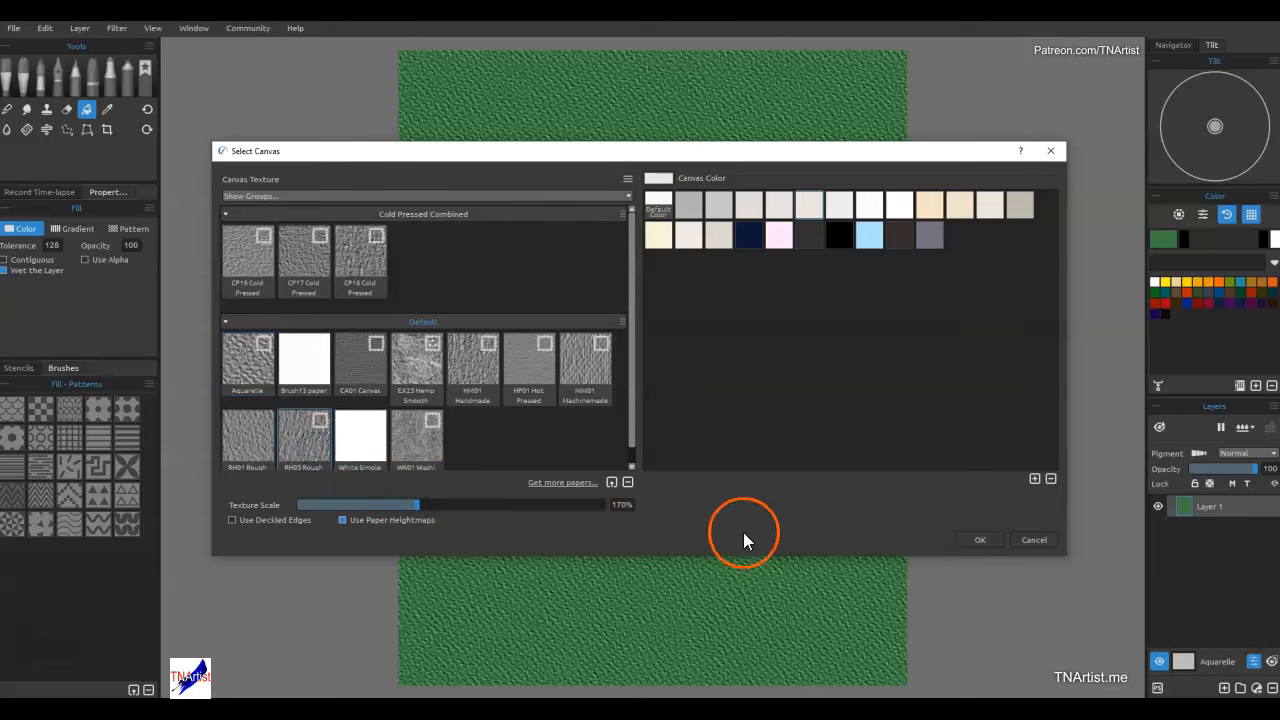
left_click(960, 537)
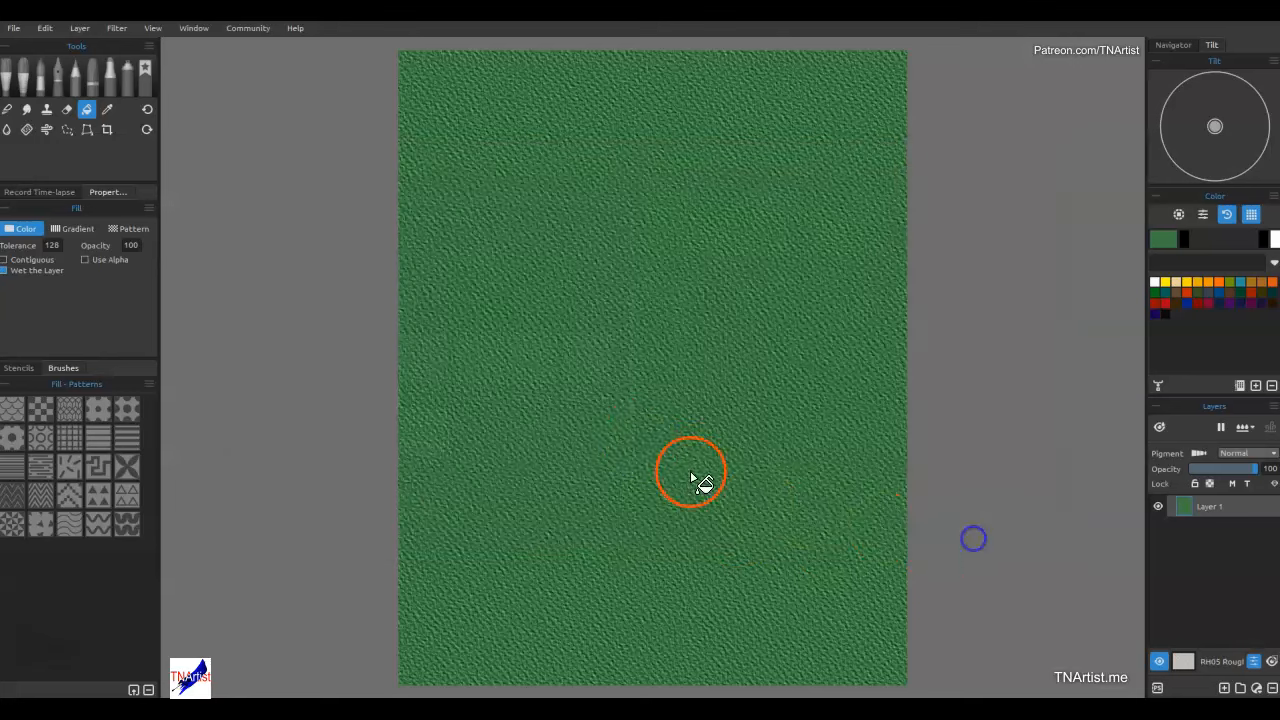
Paint test strokes in the middle of the canvas with the Rough Oily and Knife Oily oil brushes.
left_click(8, 74)
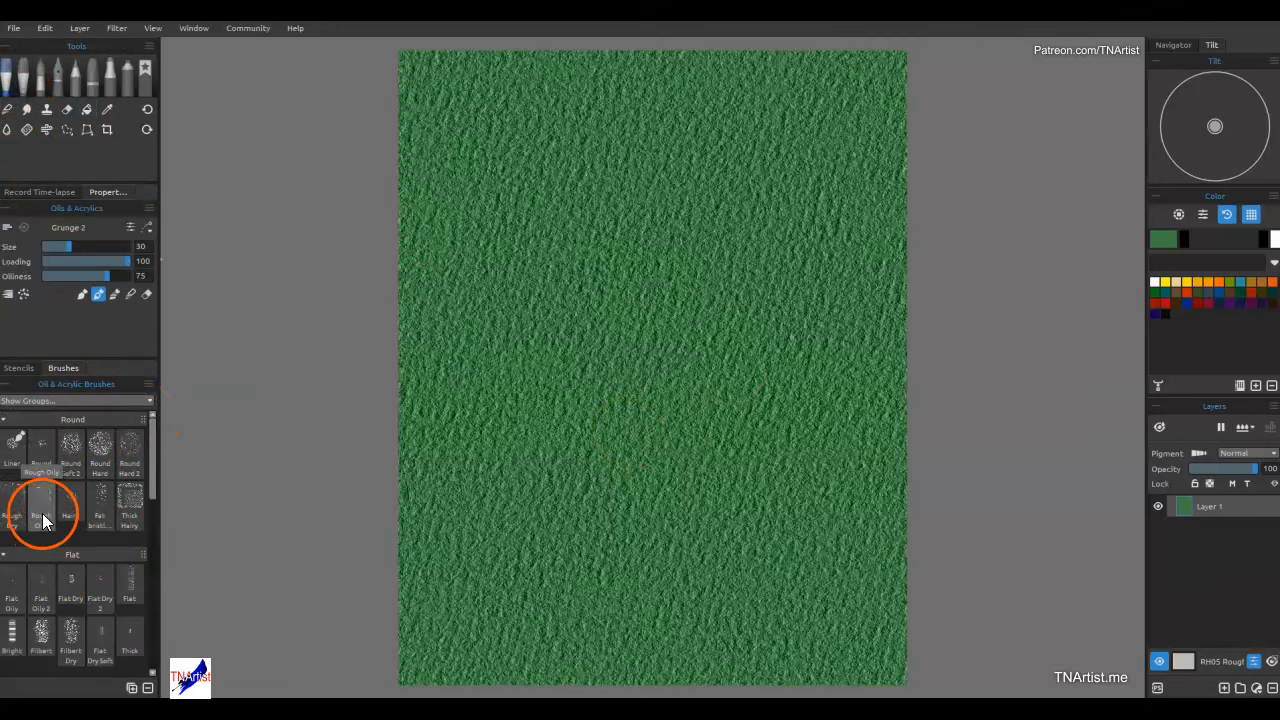
scroll(115, 535, "down", 2)
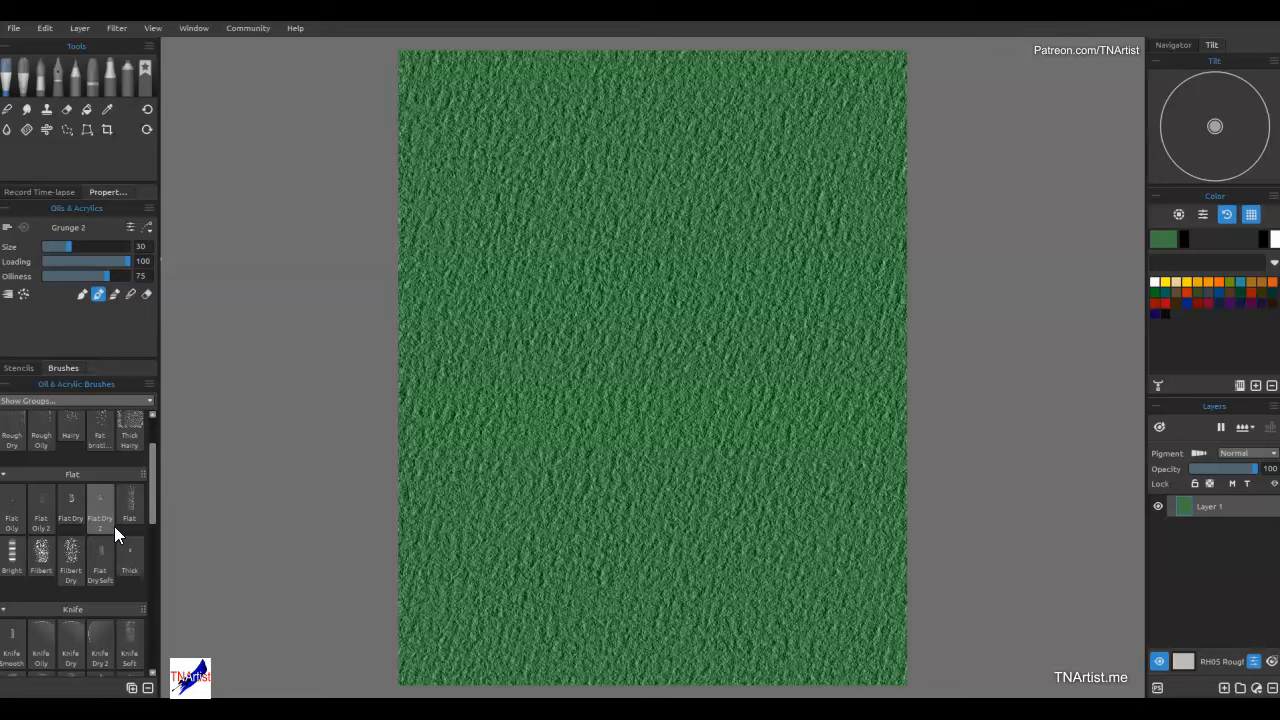
left_click(41, 428)
mouse_move(737, 322)
left_mouse_down()
mouse_move(696, 357)
mouse_move(740, 368)
mouse_move(692, 398)
left_mouse_up()
scroll(49, 549, "down", 2)
left_click(44, 578)
left_click_drag(626, 277, 694, 346)
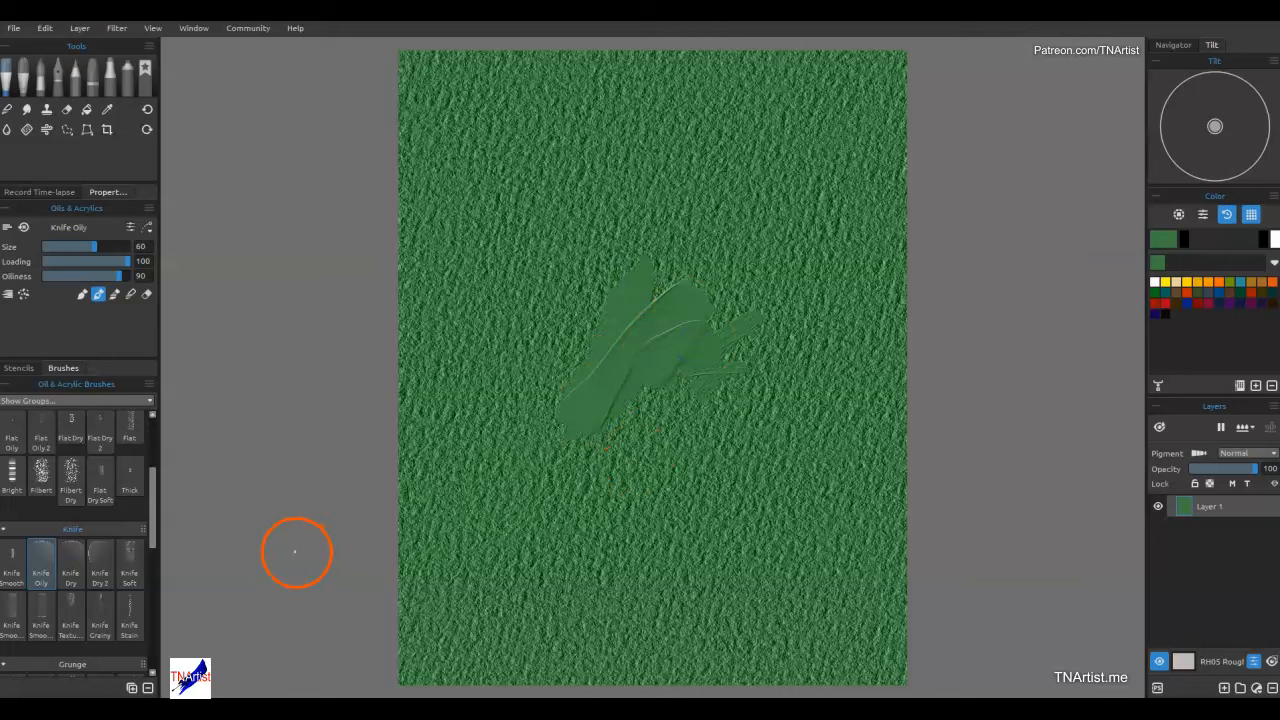
Undo the test strokes so only the textured green fill remains.
key("Delete")
key("ctrl+z")
key("ctrl+z")
key("ctrl+z")
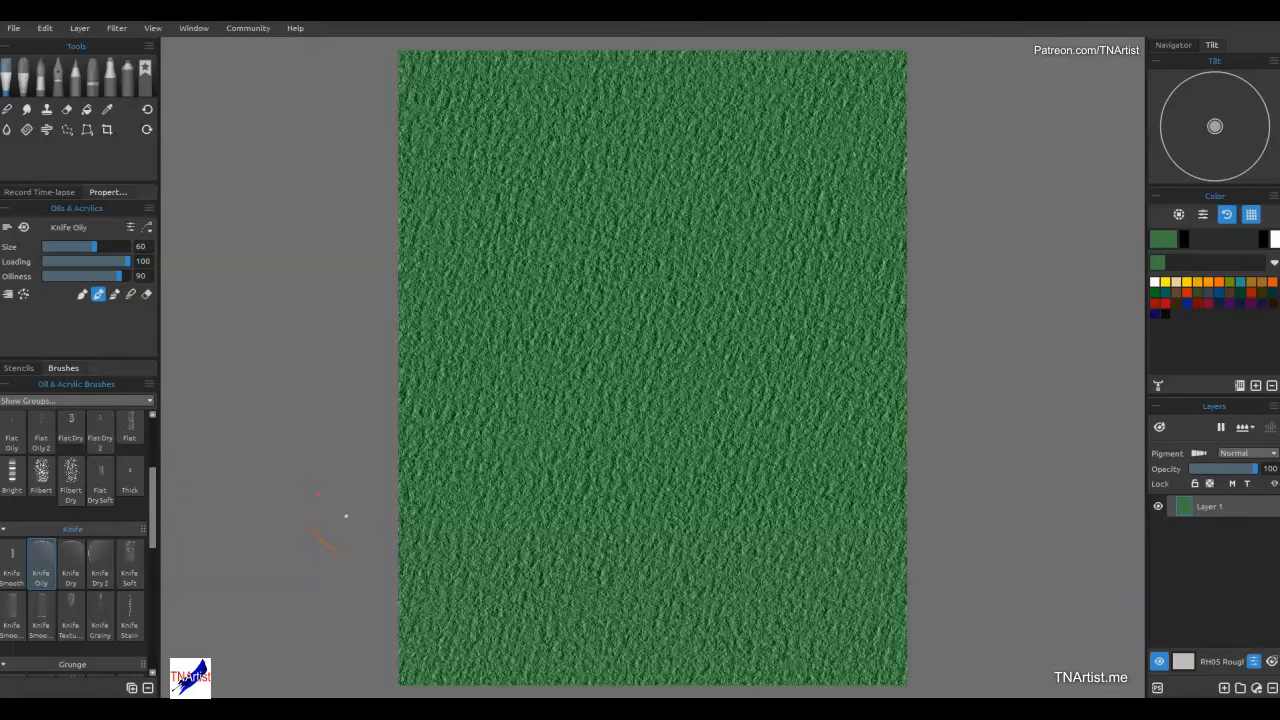
Turn on Pigment color mixing for Layer 1 and paint Knife Oily strokes over the right half of the canvas.
left_click(1199, 453)
mouse_move(686, 283)
left_mouse_down()
mouse_move(743, 402)
mouse_move(769, 324)
mouse_move(716, 448)
mouse_move(685, 396)
mouse_move(692, 482)
mouse_move(747, 428)
mouse_move(717, 245)
mouse_move(763, 134)
left_mouse_up()
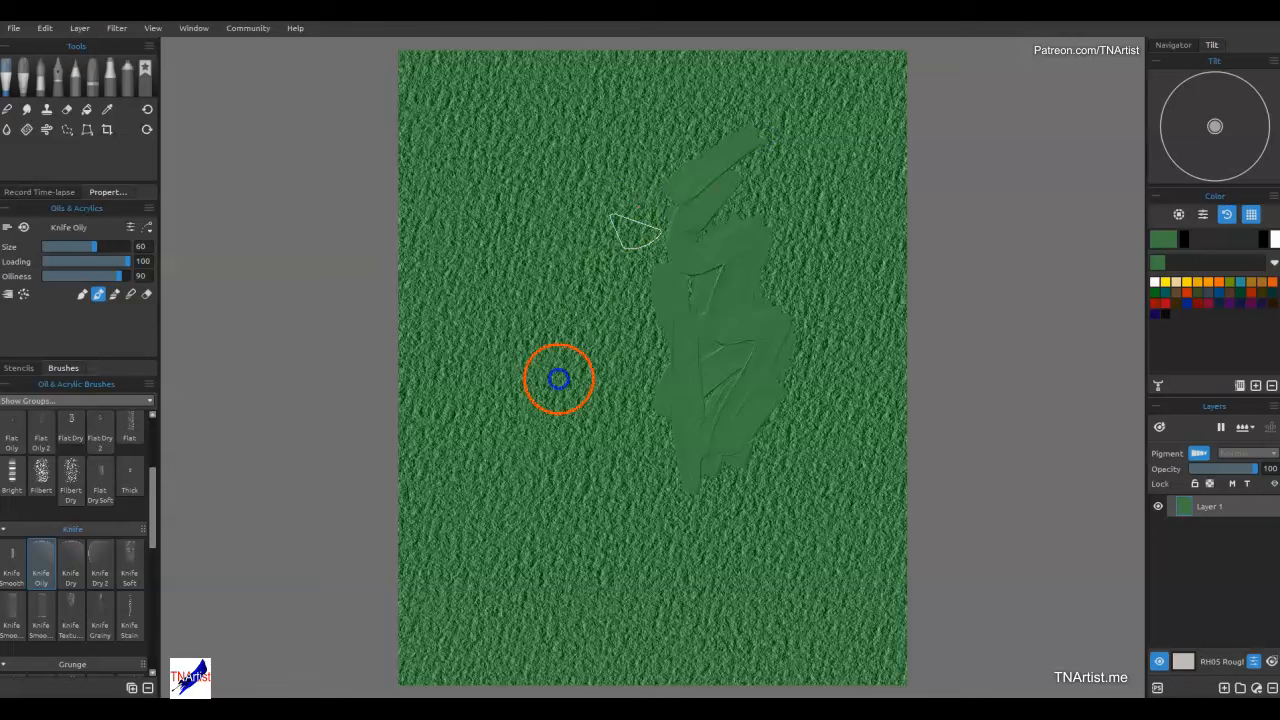
Set the paint color to the slightly yellower green #3f7a39 and paint more Knife Oily strokes across the canvas center.
left_click(1168, 238)
left_click(794, 277)
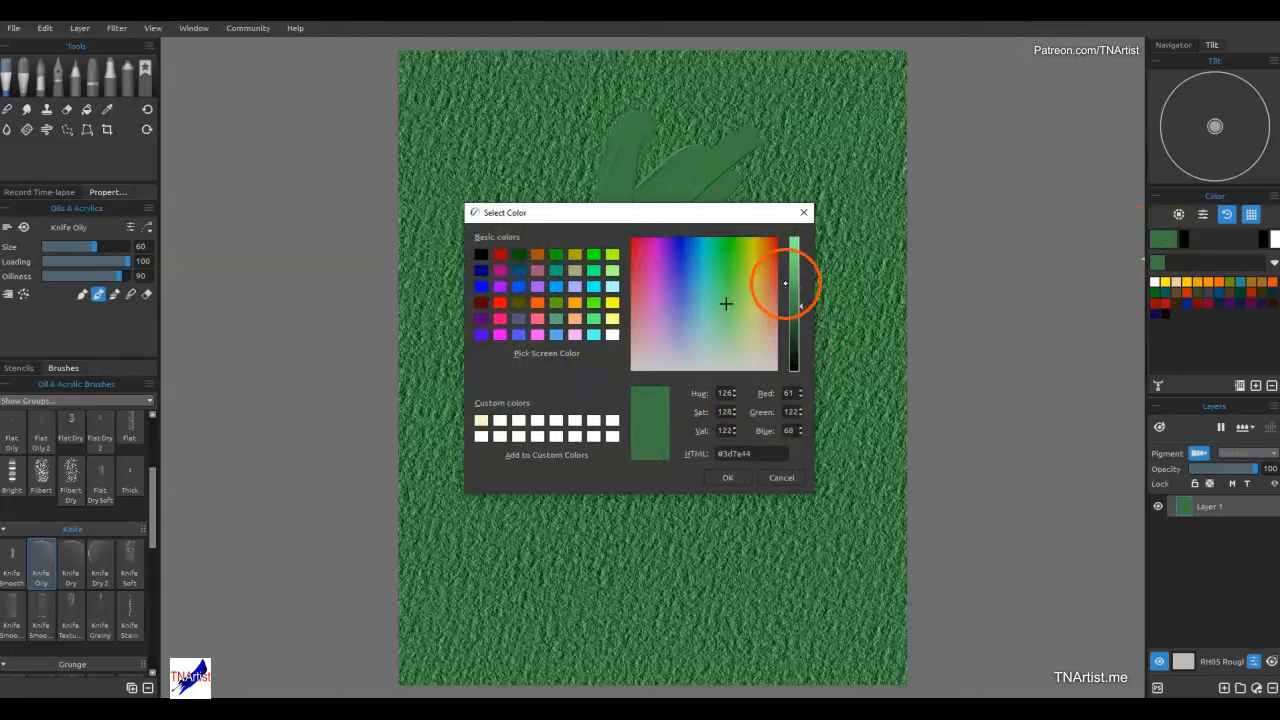
left_click(729, 303)
left_click(737, 486)
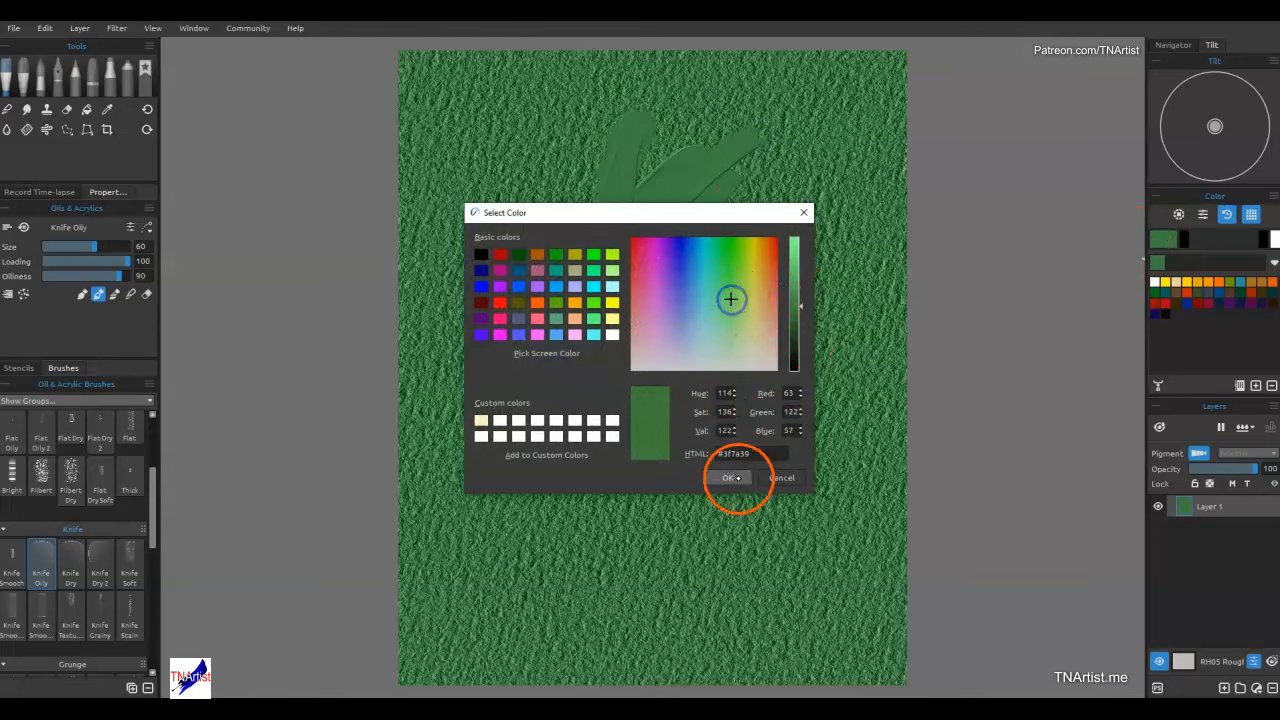
left_click(709, 277)
mouse_move(709, 273)
left_mouse_down()
mouse_move(806, 327)
mouse_move(637, 459)
mouse_move(568, 456)
mouse_move(600, 407)
mouse_move(714, 489)
mouse_move(782, 486)
left_mouse_up()
Wet the painted strokes with the Water tool, using the Soft brush and the Splats 3 brush.
left_click(7, 129)
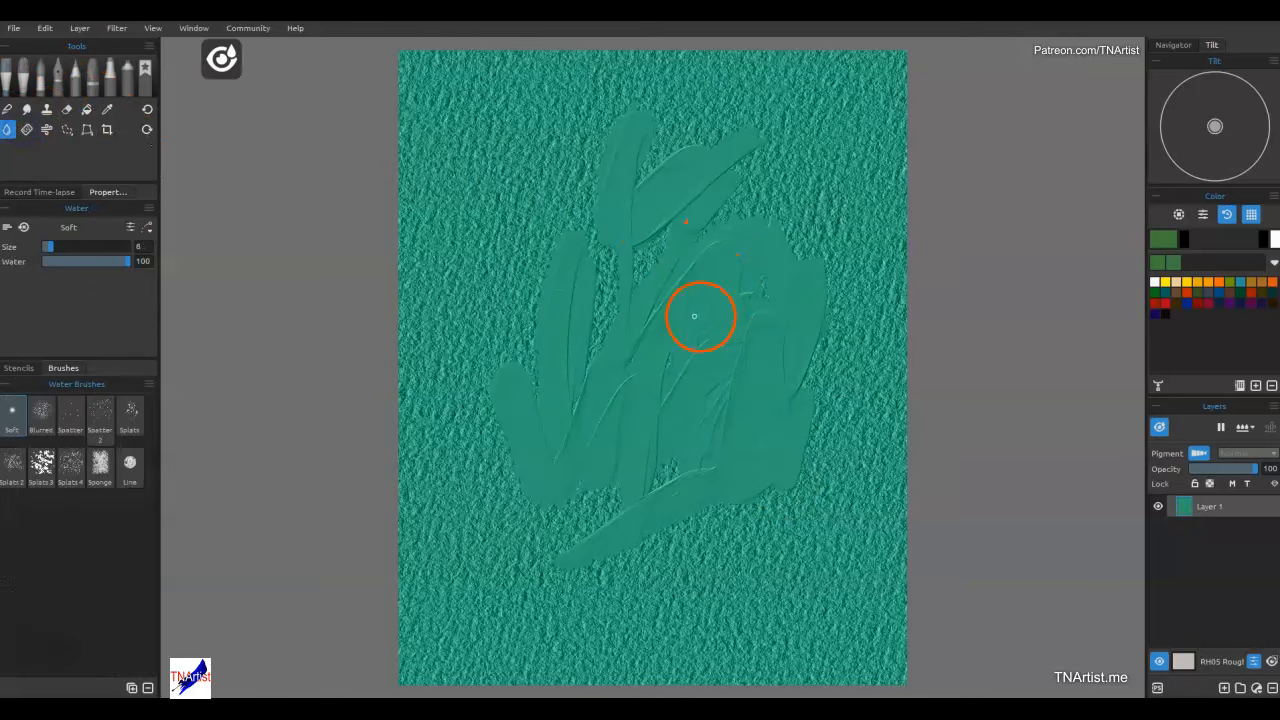
left_click_drag(604, 470, 810, 370)
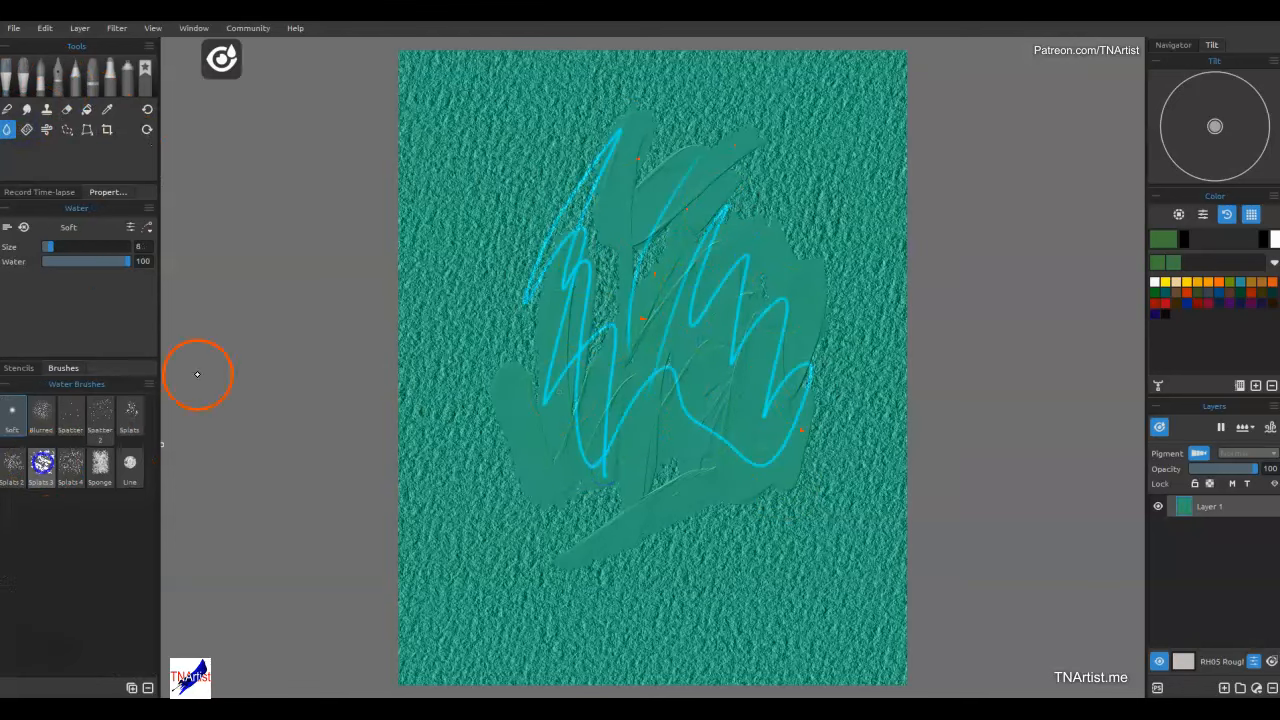
left_click(41, 462)
left_click(543, 203)
left_click(717, 483)
left_click(634, 456)
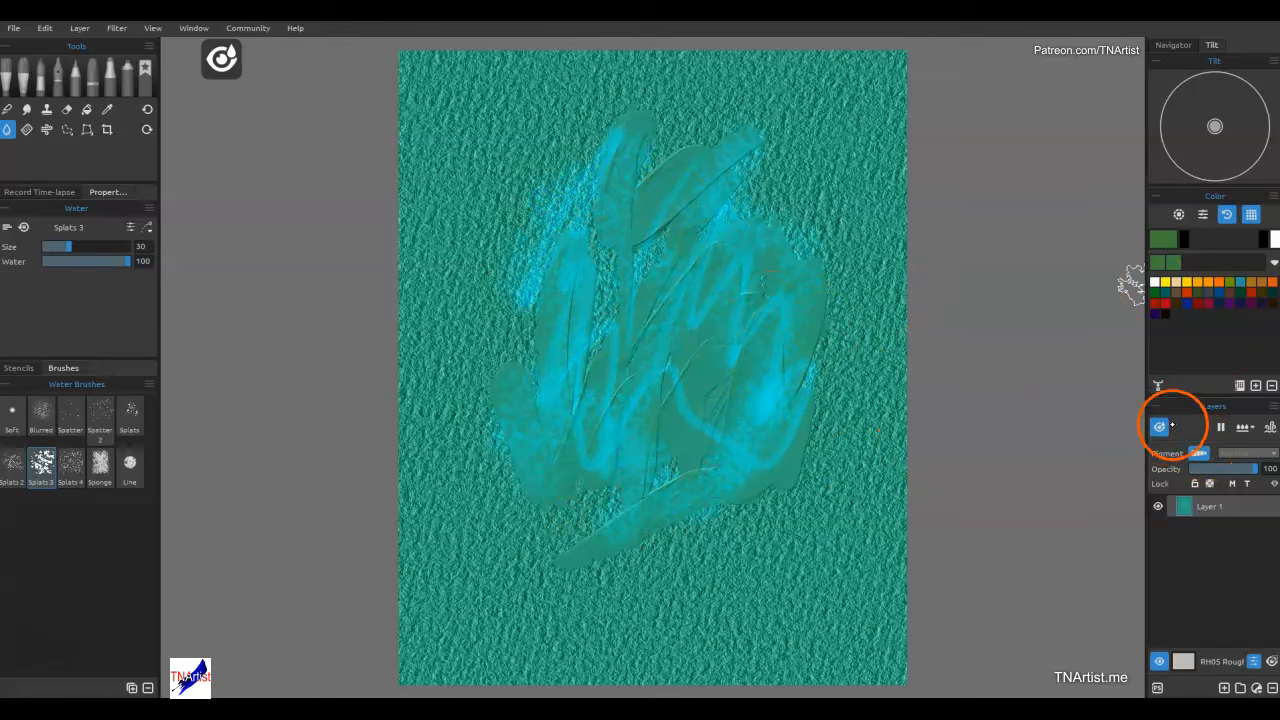
Hide the wetness overlay and, with the canvas tilted downward, apply more Splats 3 water over the green knife strokes.
left_click(1159, 427)
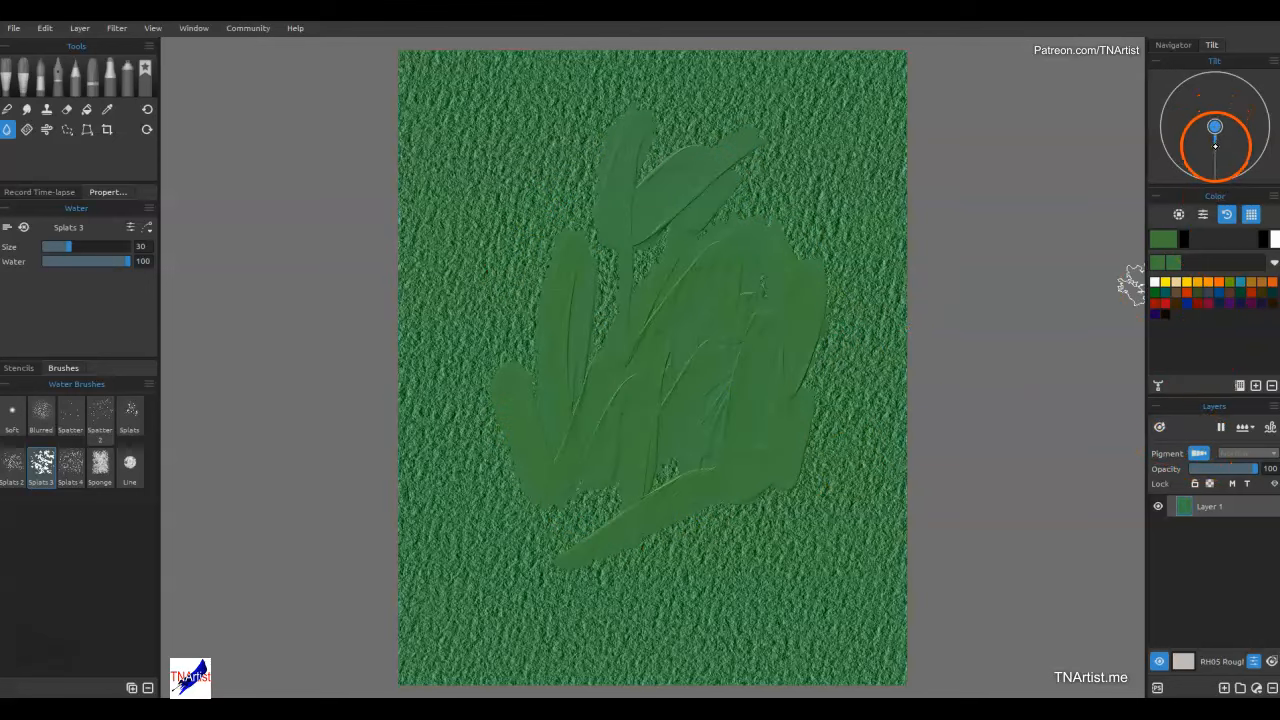
left_click(753, 256)
left_click(620, 275)
left_click(766, 331)
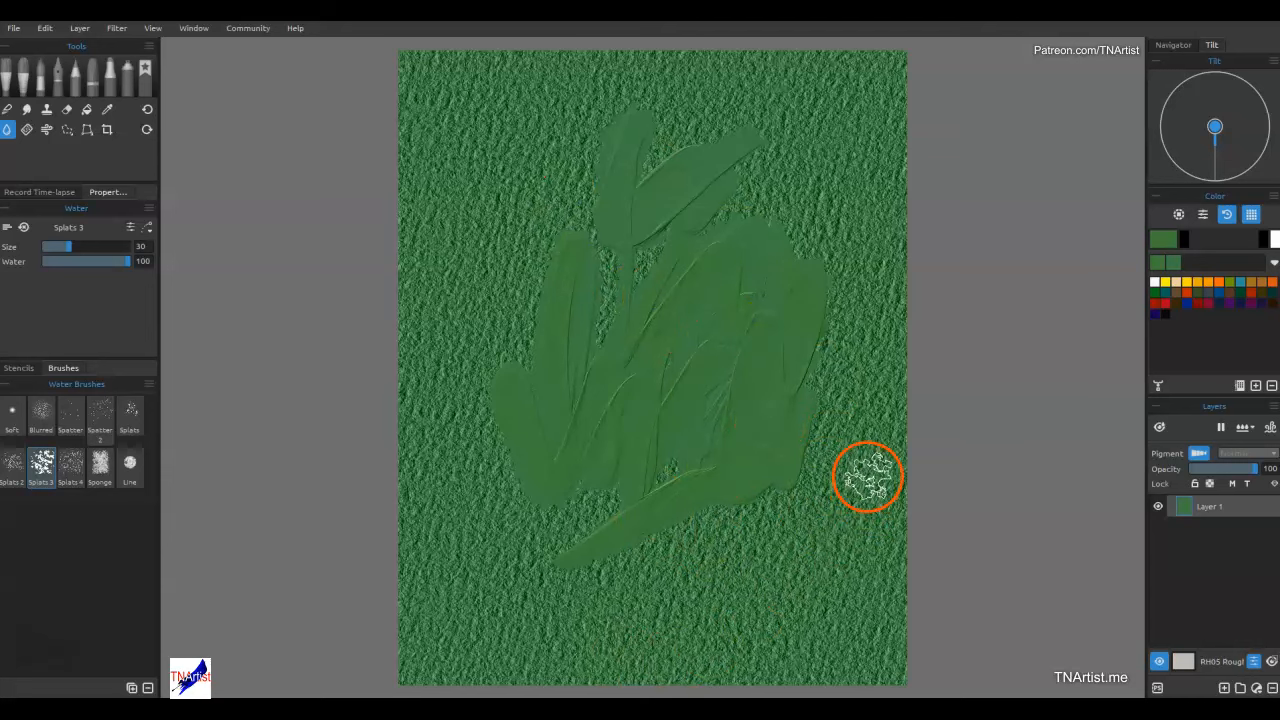
left_click(580, 449)
left_click(500, 314)
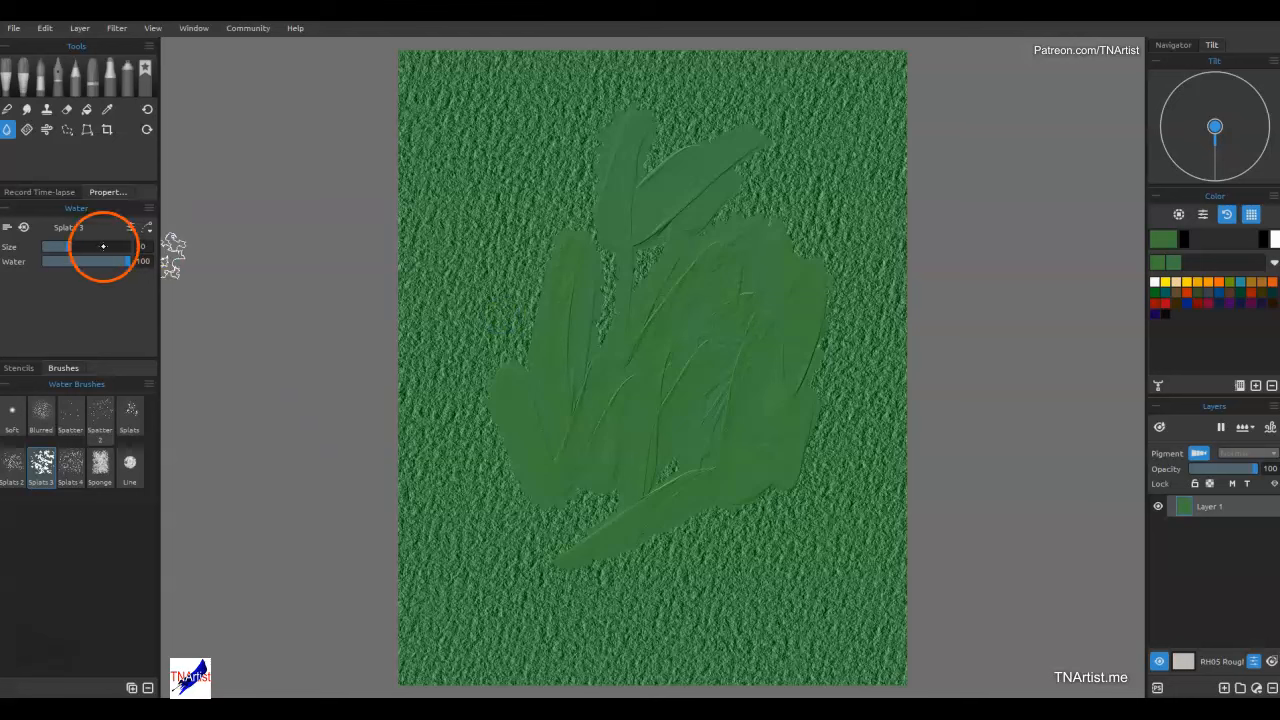
Set the color to olive green #5e7a35 and paint Express Oils Knife Smooth 2 strokes with Oiliness 100 over and around the painted area.
left_click(1158, 232)
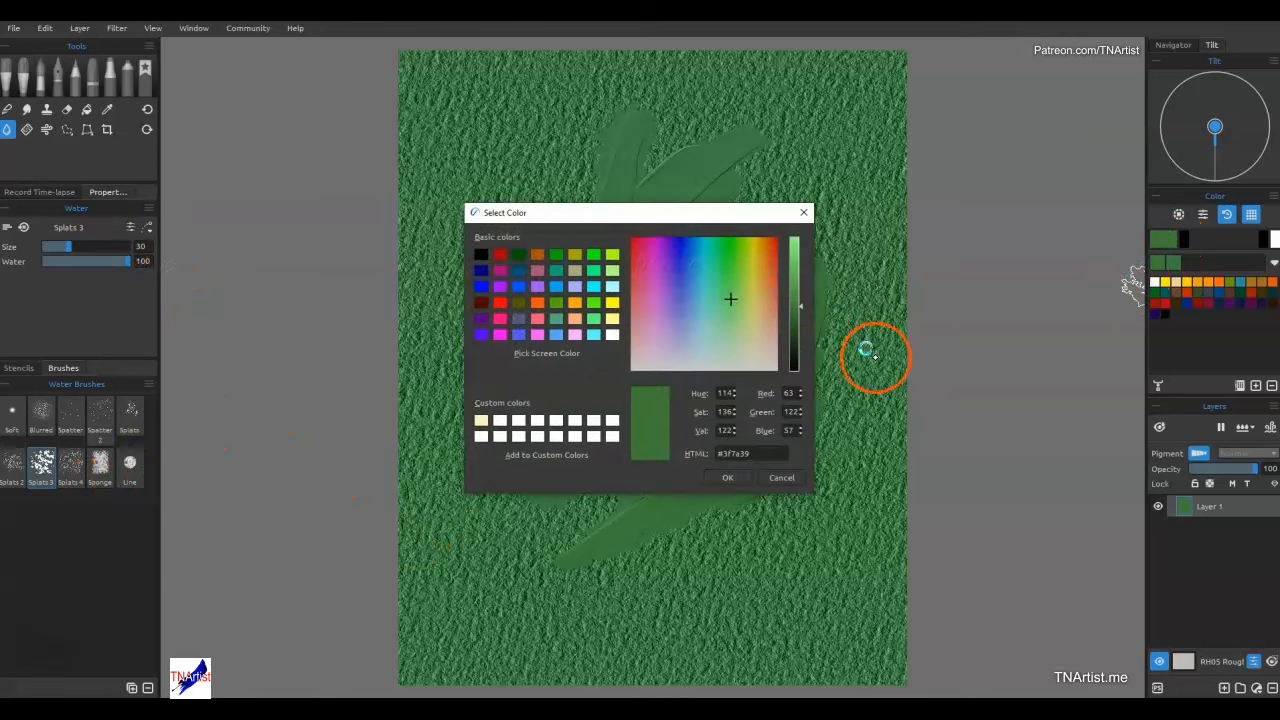
left_click(742, 294)
left_click(730, 476)
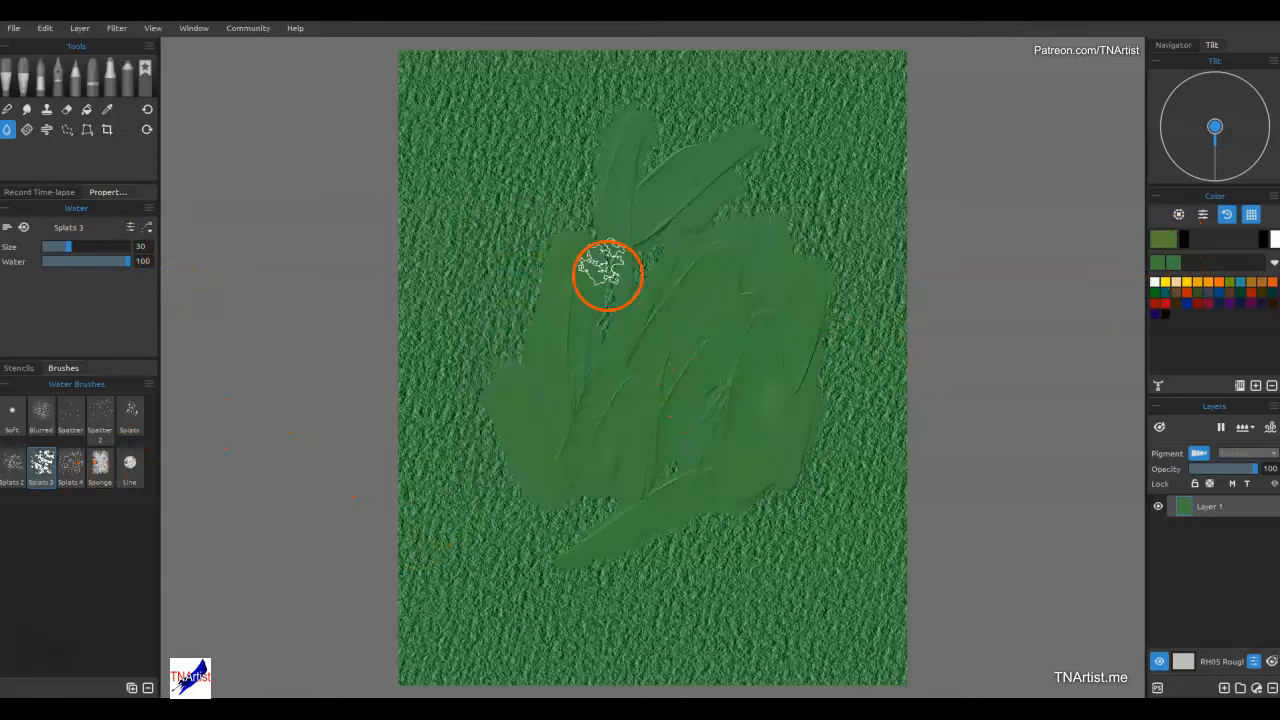
left_click(22, 72)
mouse_move(587, 228)
left_mouse_down()
mouse_move(766, 414)
mouse_move(745, 165)
left_mouse_up()
left_click_drag(121, 276, 229, 286)
left_click_drag(518, 180, 491, 434)
mouse_move(848, 355)
left_mouse_down()
mouse_move(821, 161)
mouse_move(486, 466)
mouse_move(548, 320)
left_mouse_up()
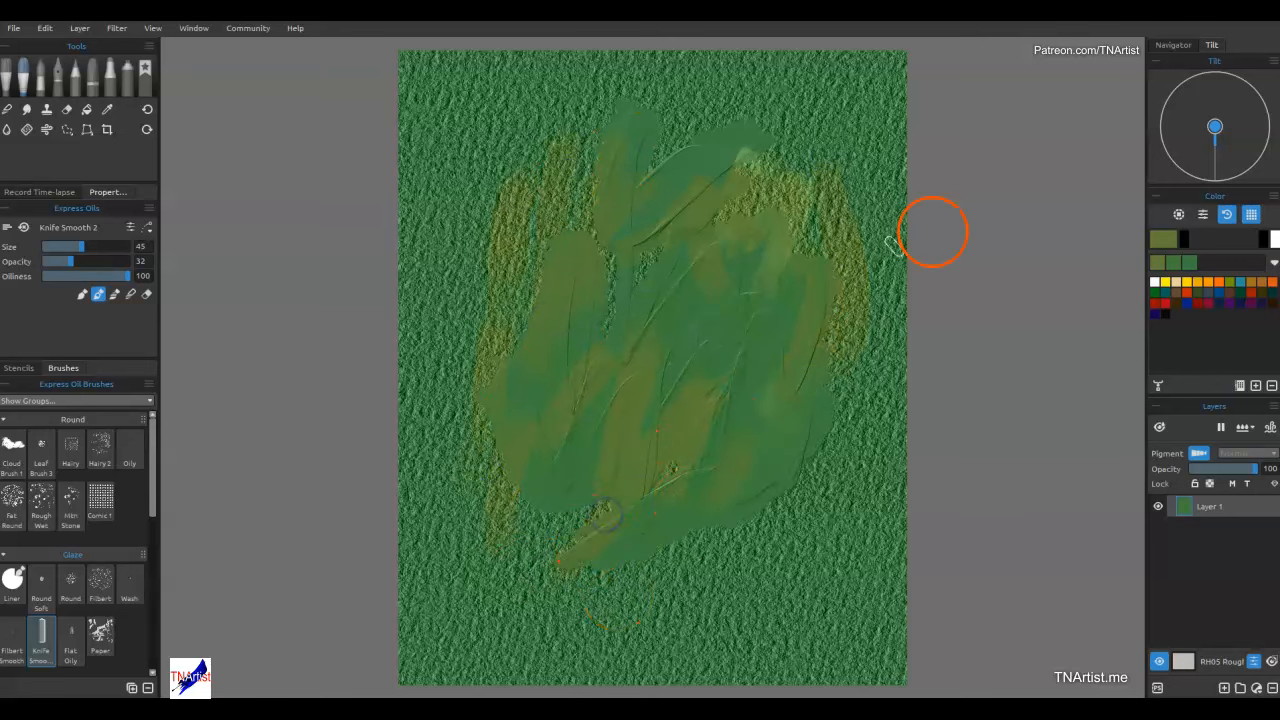
Choose a teal color and paint further Knife Smooth 2 strokes through the painted area.
left_click(1163, 239)
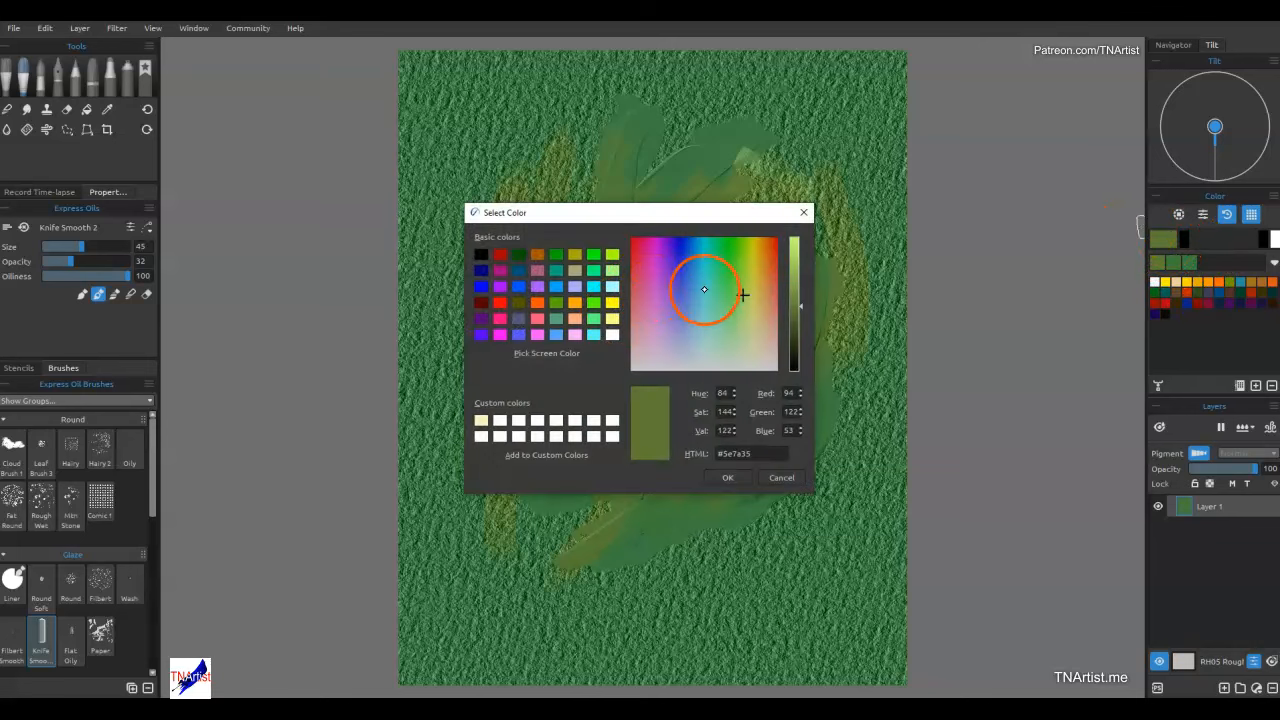
left_click(708, 293)
left_click(727, 477)
mouse_move(657, 366)
left_mouse_down()
mouse_move(677, 294)
mouse_move(566, 494)
left_mouse_up()
Hide the wetness overlay and wet the olive and teal strokes with the Splats 3 water brush.
left_click(8, 129)
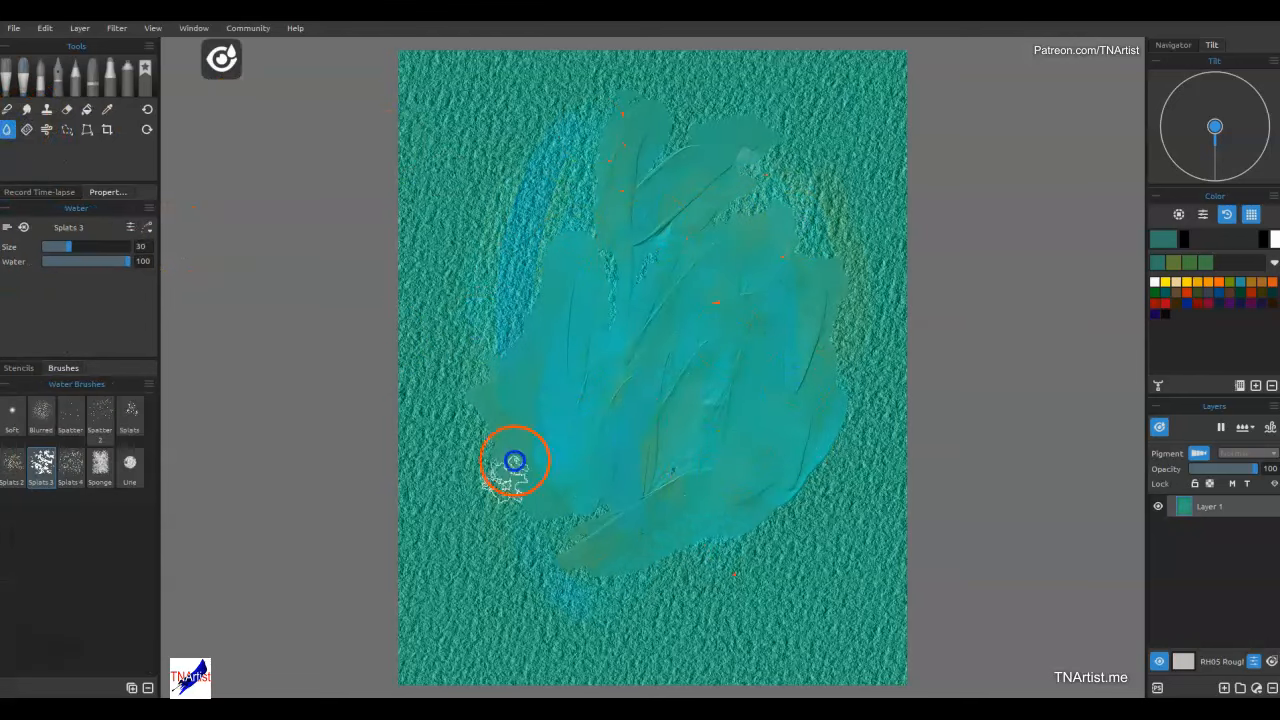
left_click(1159, 427)
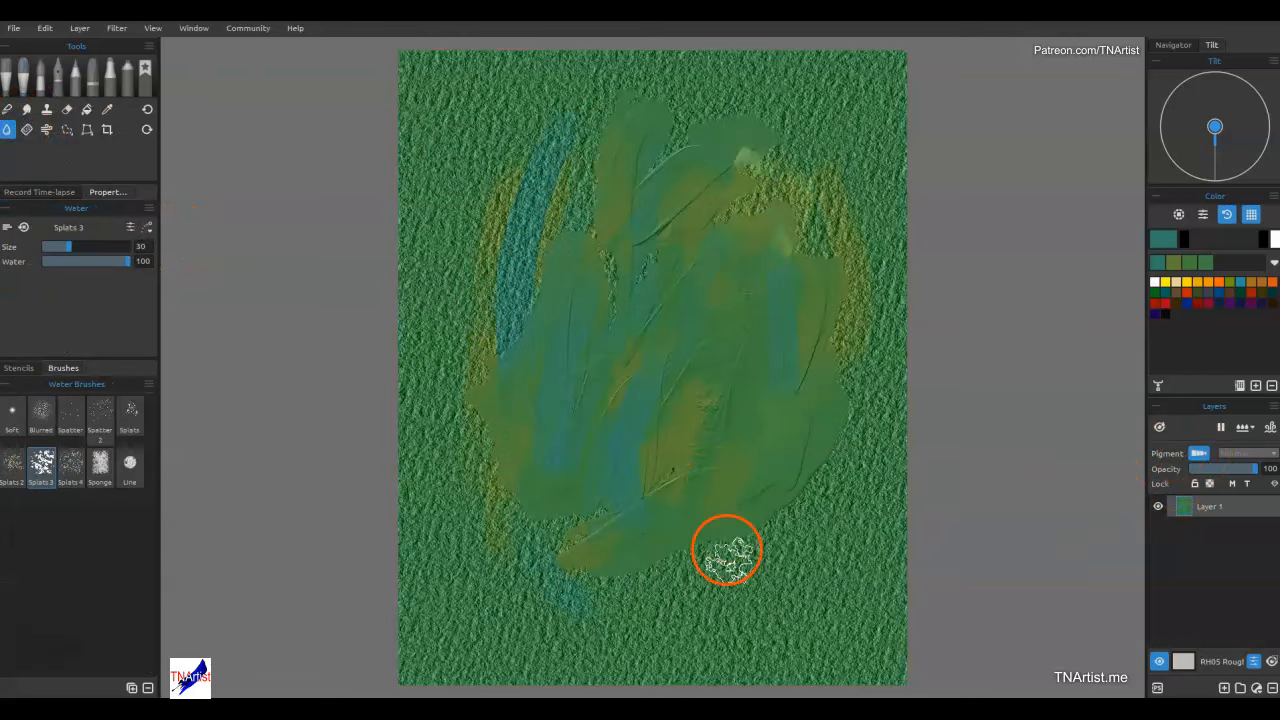
mouse_move(722, 152)
left_mouse_down()
mouse_move(731, 574)
mouse_move(755, 400)
left_mouse_up()
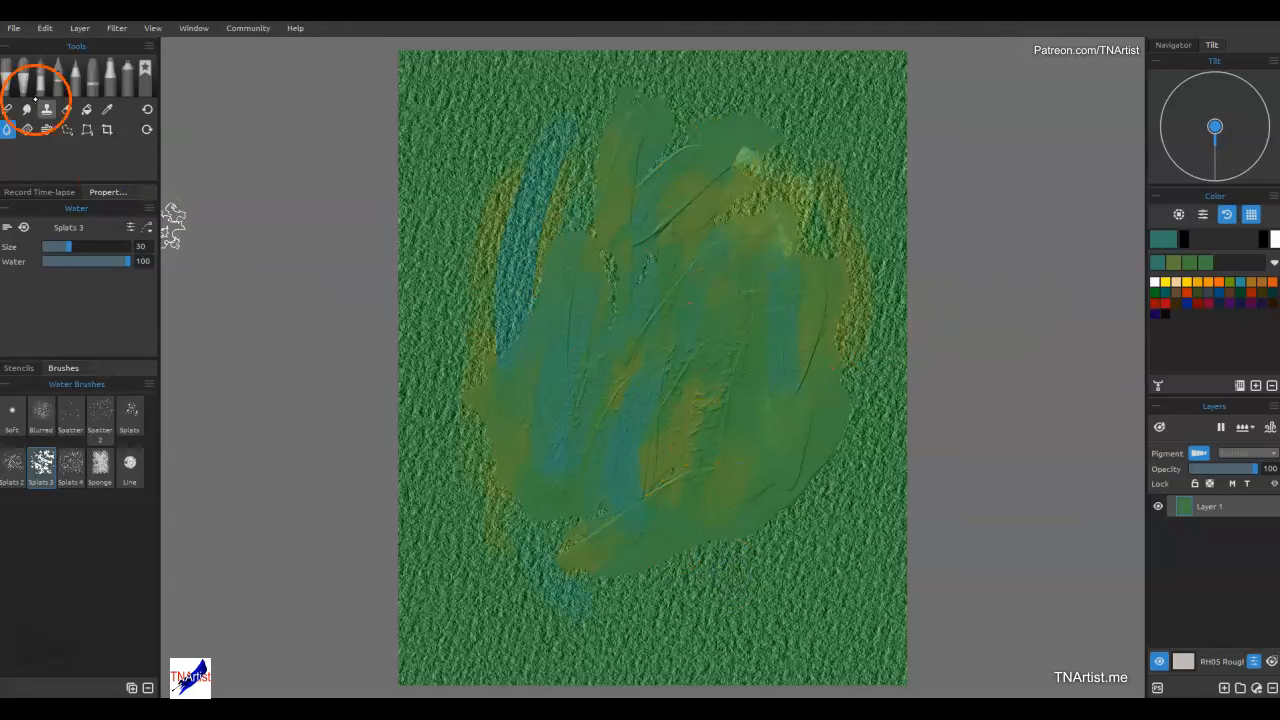
mouse_move(557, 358)
left_mouse_down()
mouse_move(731, 459)
mouse_move(811, 309)
mouse_move(603, 484)
mouse_move(707, 285)
mouse_move(508, 554)
mouse_move(490, 538)
mouse_move(534, 471)
left_mouse_up()
Smooth the colors together across the painted area with the Blend tool's Soft brush at size 100.
left_click(7, 109)
mouse_move(747, 307)
left_mouse_down()
mouse_move(514, 326)
mouse_move(746, 571)
mouse_move(711, 283)
mouse_move(823, 252)
mouse_move(489, 254)
left_mouse_up()
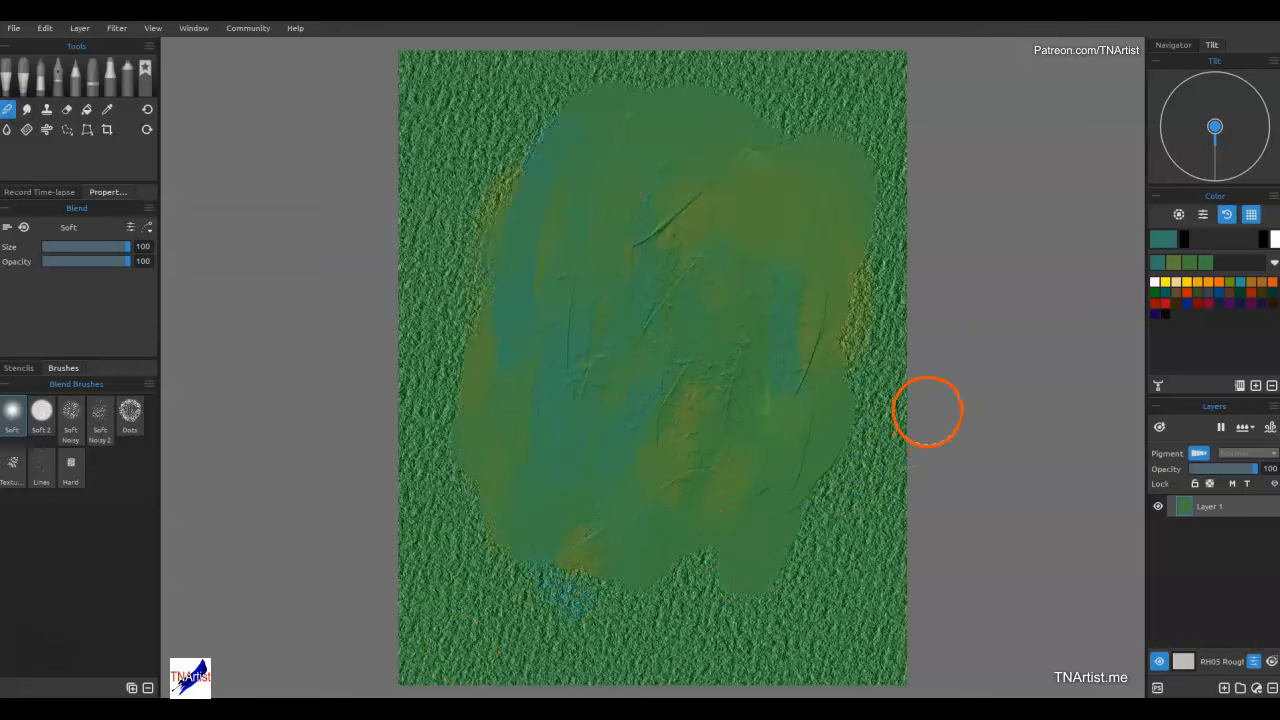
Spatter teal and green watercolor over the blended area with the Spatter 5 brush, raising its Water to 50.
left_click(23, 73)
left_click(40, 73)
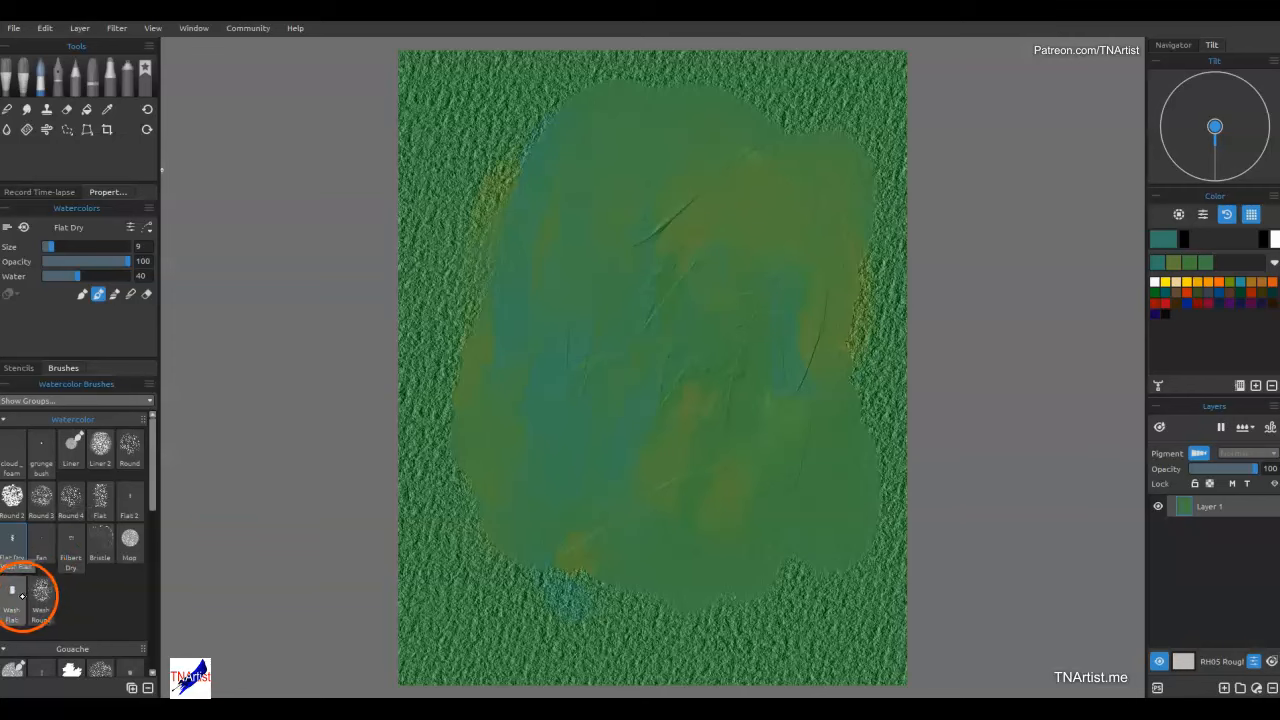
scroll(152, 520, "down", 4)
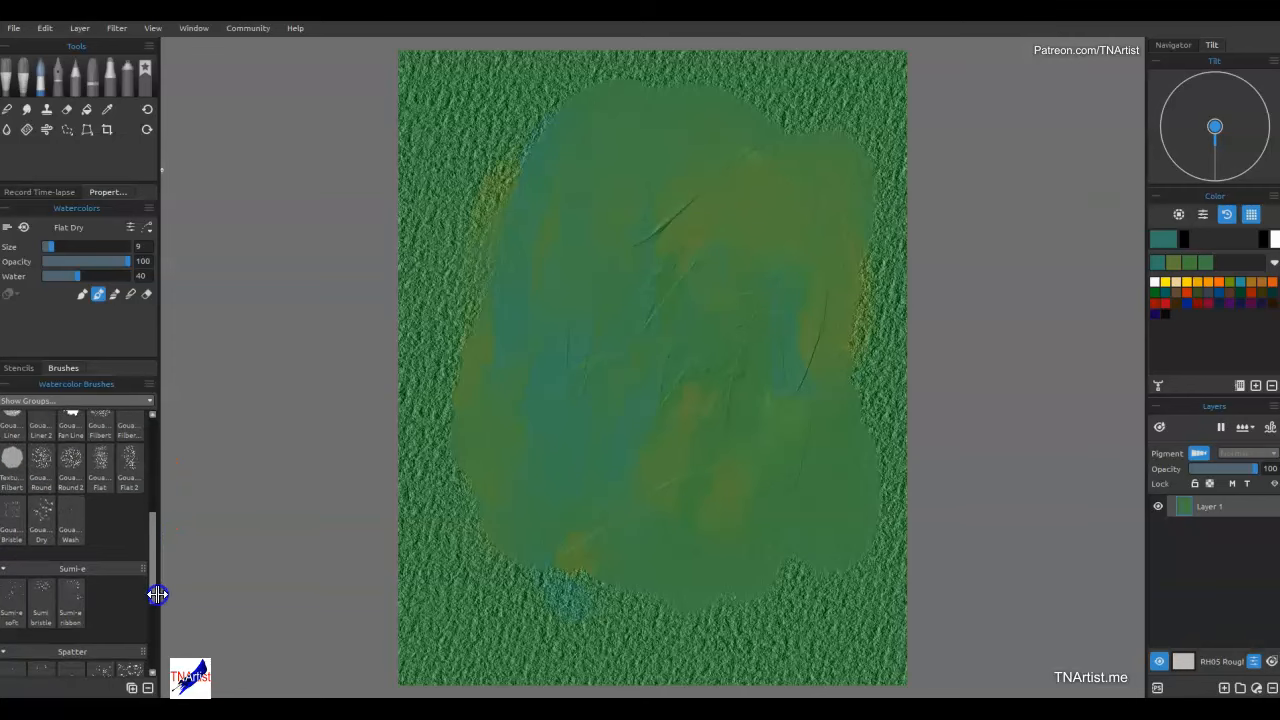
scroll(153, 620, "down", 3)
left_click(130, 497)
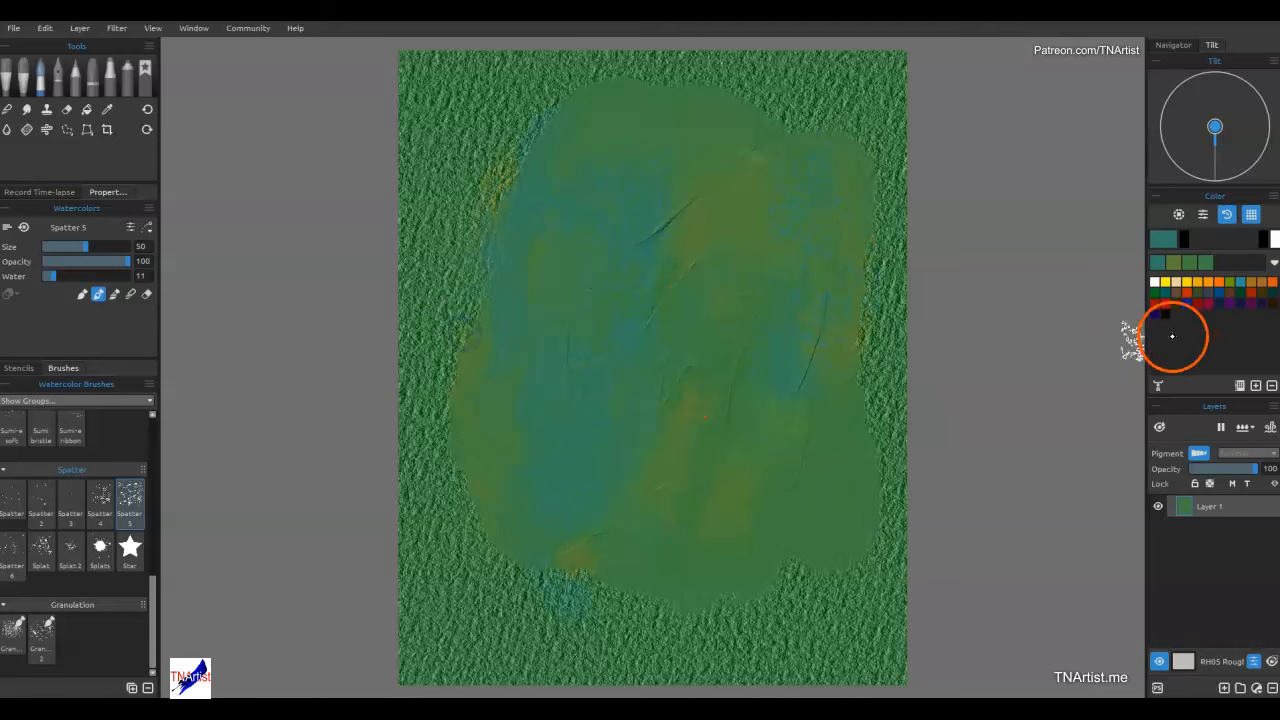
left_click(86, 277)
left_click(1173, 262)
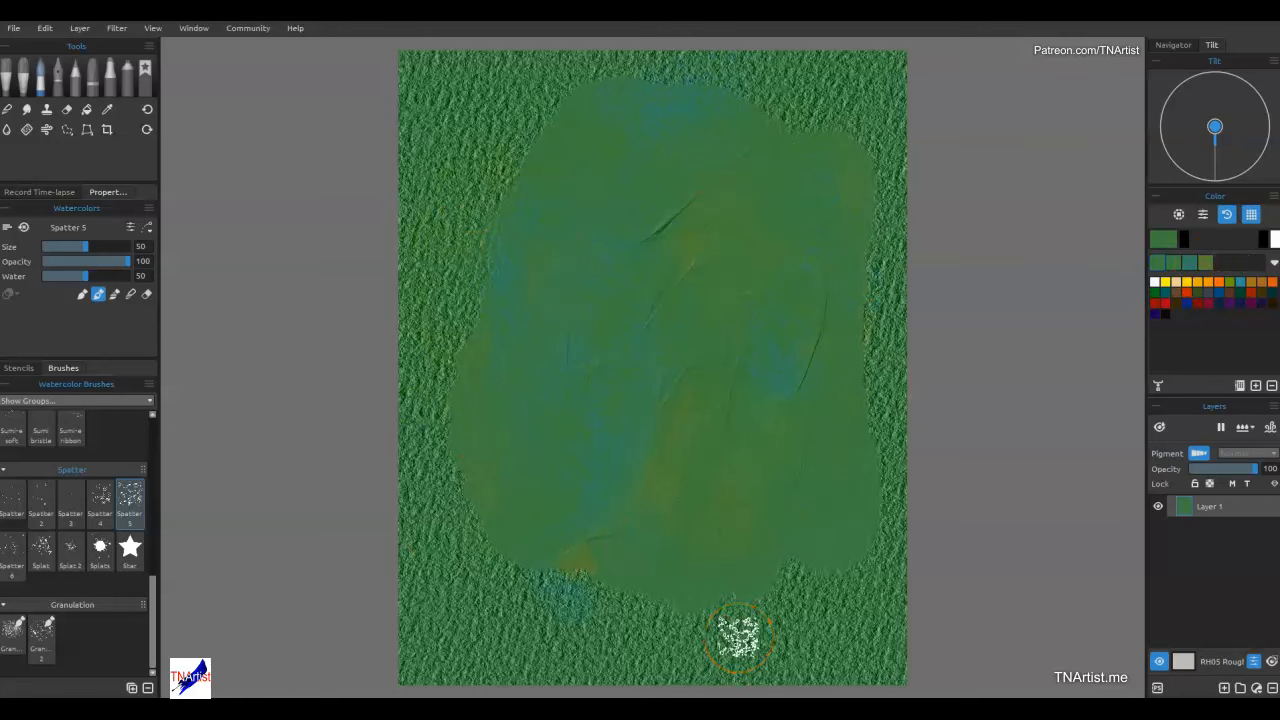
Choose the pale cream swatch and spatter patches with Spatter 5 around the edges of the blended area.
left_click(1177, 283)
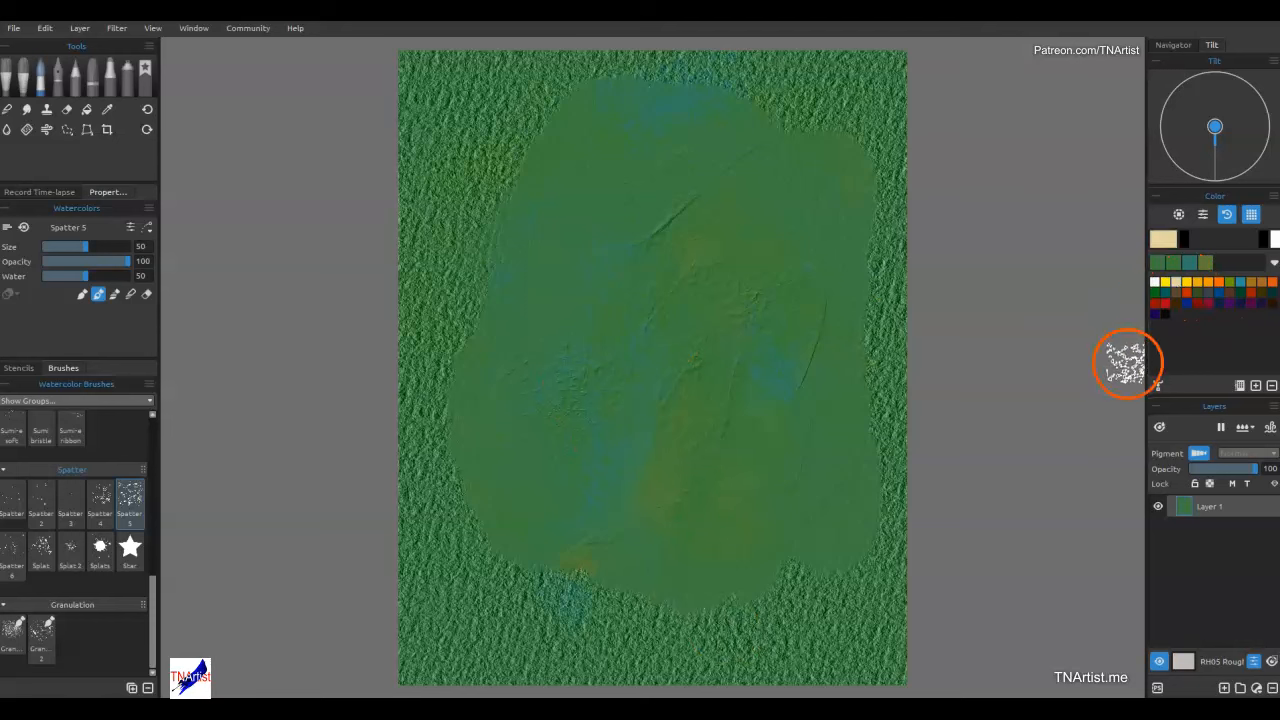
left_click_drag(768, 172, 774, 445)
left_click_drag(832, 335, 798, 395)
left_click_drag(542, 555, 512, 497)
left_click_drag(486, 393, 482, 285)
left_click_drag(484, 162, 518, 122)
left_click_drag(690, 112, 618, 222)
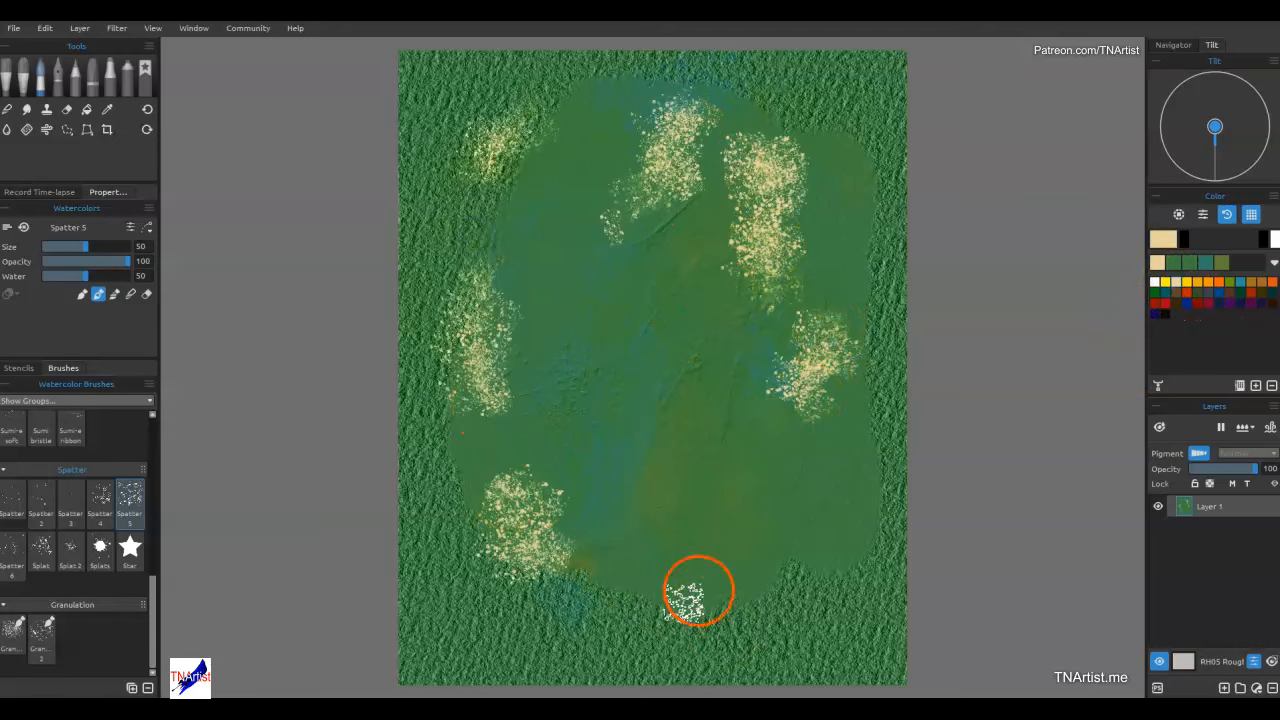
Lower the Spatter 5 opacity to 44 and spatter more cream patches near the upper left, right and lower center.
left_click(81, 261)
left_click_drag(642, 125, 568, 265)
left_click_drag(748, 415, 772, 235)
left_click_drag(836, 430, 757, 574)
left_click_drag(680, 415, 670, 434)
left_click_drag(640, 508, 680, 415)
Pick the recent olive green and spatter it over the cream patches to tone them down.
left_click(1222, 263)
left_click_drag(648, 495, 682, 412)
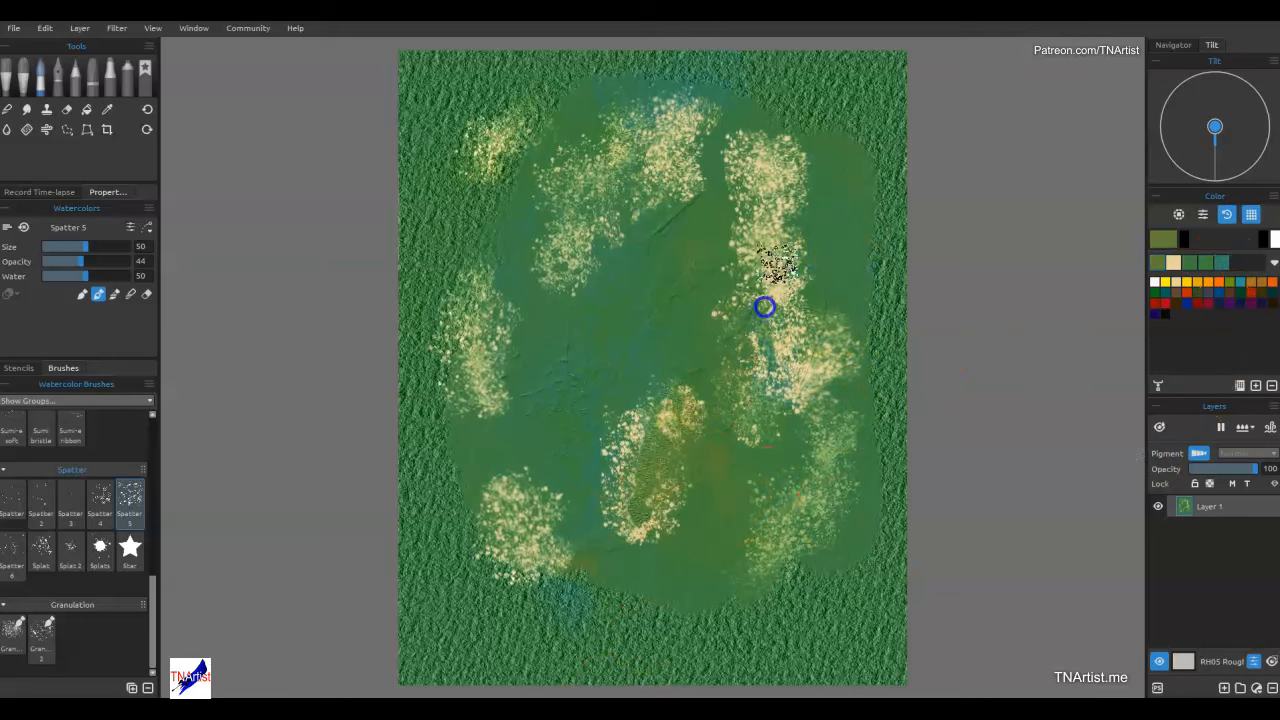
left_click_drag(766, 306, 768, 252)
left_click_drag(598, 202, 556, 208)
left_click_drag(490, 348, 492, 298)
left_click_drag(519, 145, 488, 205)
left_click_drag(655, 505, 694, 487)
left_click_drag(660, 145, 590, 150)
left_click_drag(520, 545, 550, 505)
left_click_drag(785, 375, 793, 289)
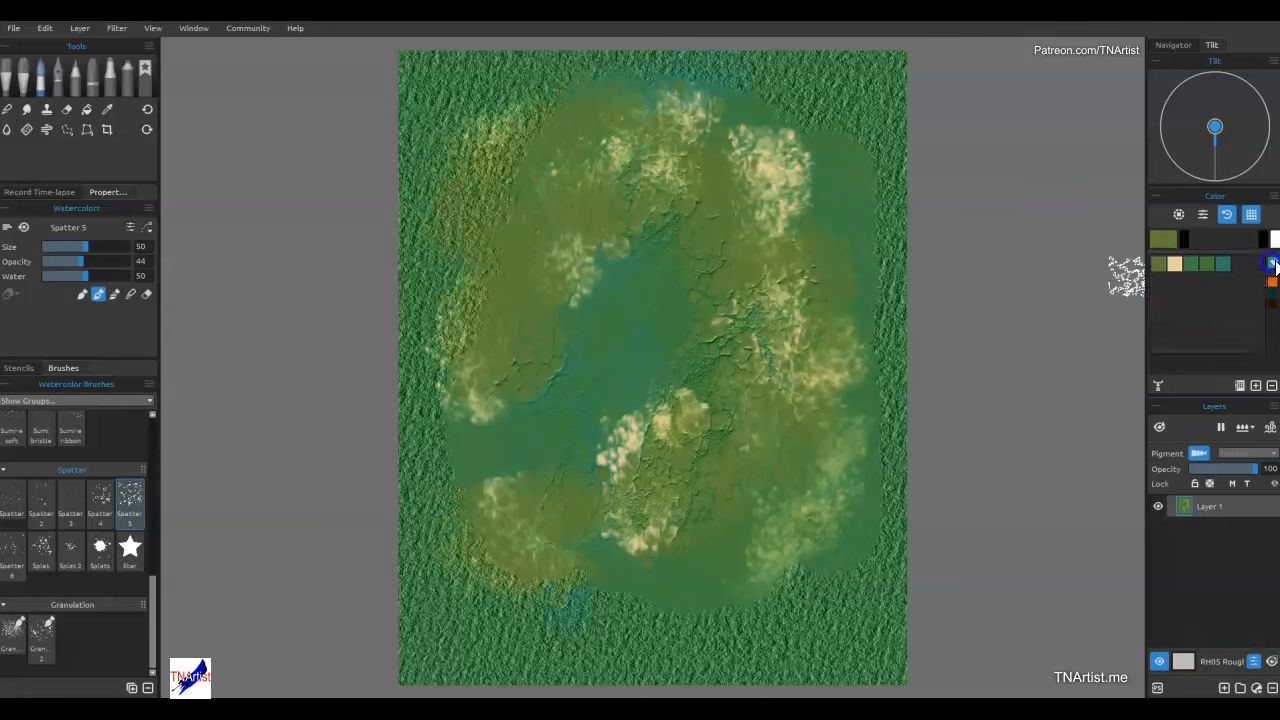
Pick the recent medium green and spatter it over the upper and central parts of the texture.
left_click(1208, 262)
mouse_move(697, 125)
left_mouse_down()
mouse_move(794, 203)
mouse_move(497, 268)
left_mouse_up()
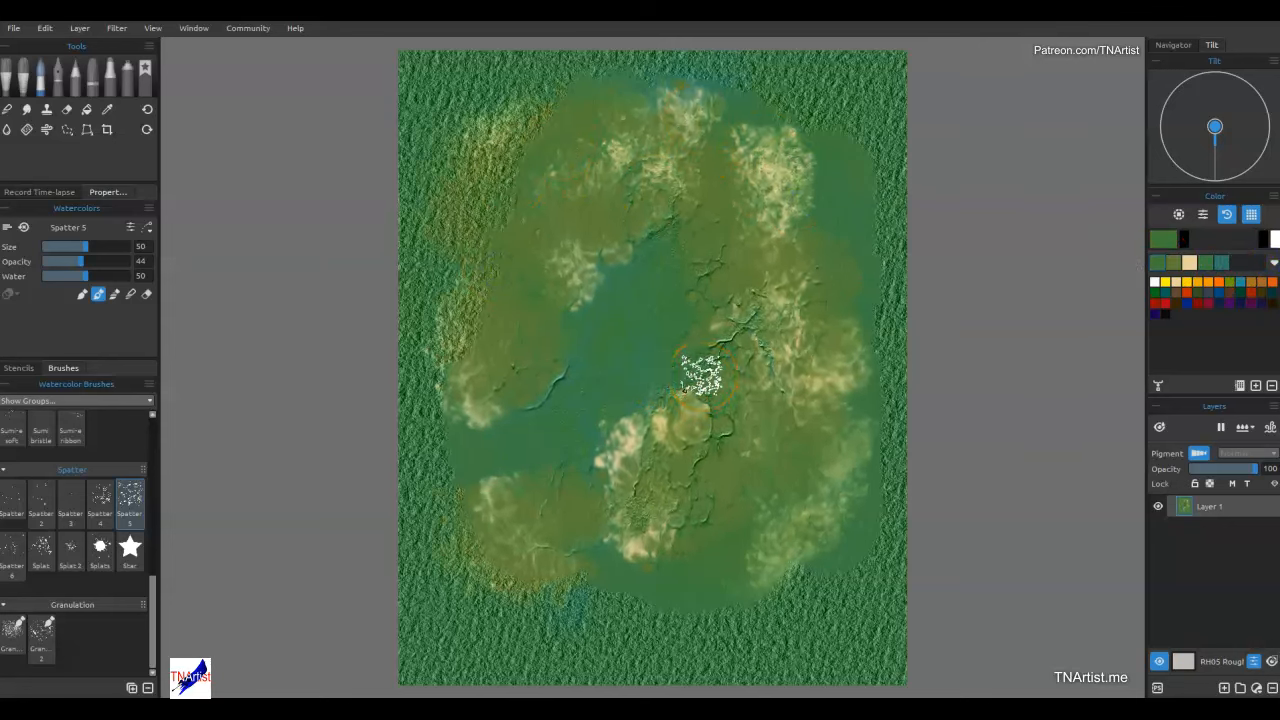
mouse_move(746, 384)
left_mouse_down()
mouse_move(786, 403)
mouse_move(1022, 375)
left_mouse_up()
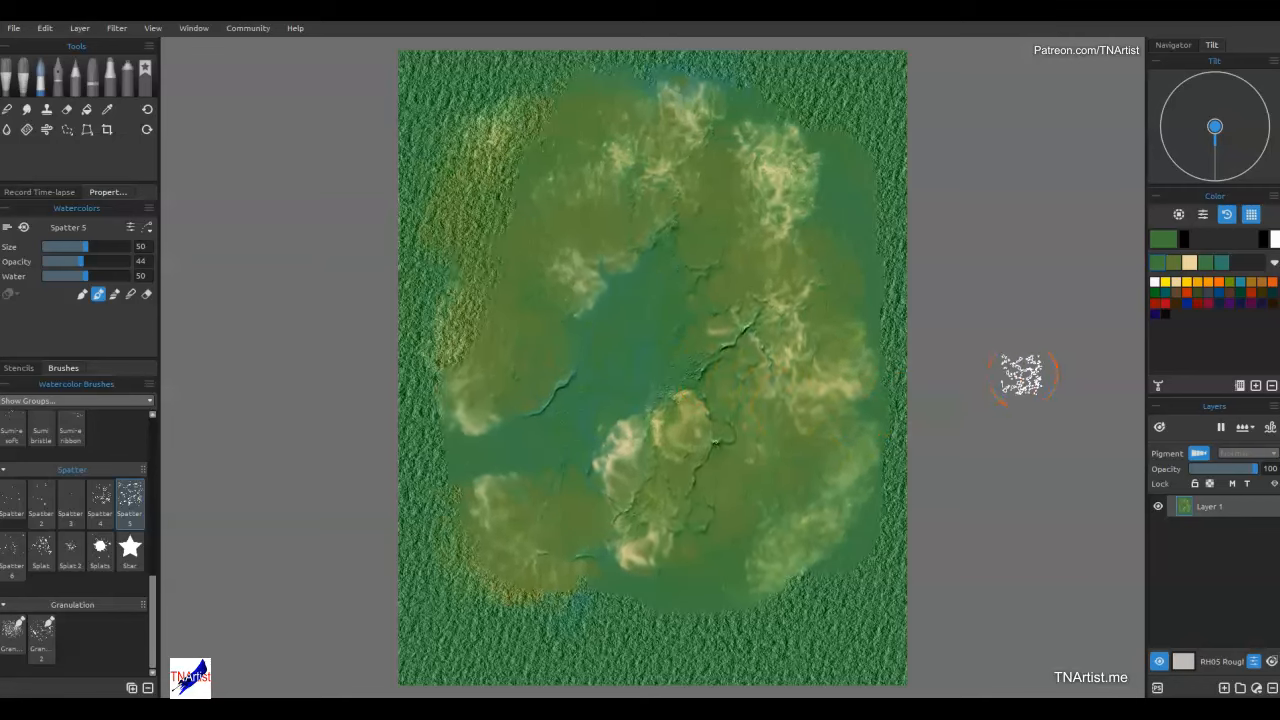
Dry scattered spots across the wet paint with the Dry tool's Spatter 3 brush at size 25.
left_click(28, 131)
left_click(556, 399)
left_click_drag(750, 388, 541, 443)
left_click_drag(534, 532, 596, 478)
left_click_drag(635, 553, 691, 307)
left_click_drag(846, 500, 864, 320)
left_click_drag(836, 304, 825, 177)
mouse_move(800, 150)
left_mouse_down()
mouse_move(623, 97)
mouse_move(683, 260)
left_mouse_up()
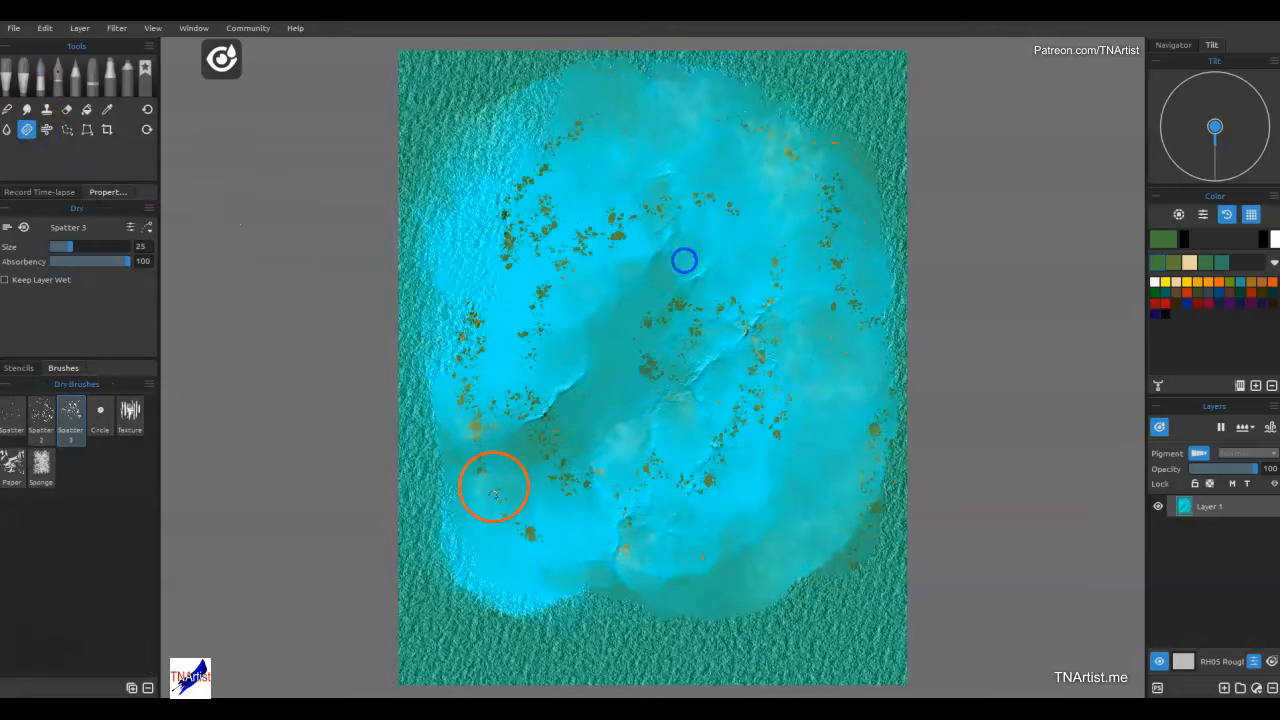
Dry irregular patches of the wet paint with the Dry tool's Paper brush at size 60, and turn off the wet-area display.
left_click(12, 467)
left_click_drag(447, 467, 526, 574)
mouse_move(772, 552)
left_mouse_down()
mouse_move(730, 172)
mouse_move(677, 414)
mouse_move(663, 114)
mouse_move(429, 286)
left_mouse_up()
left_click(1160, 427)
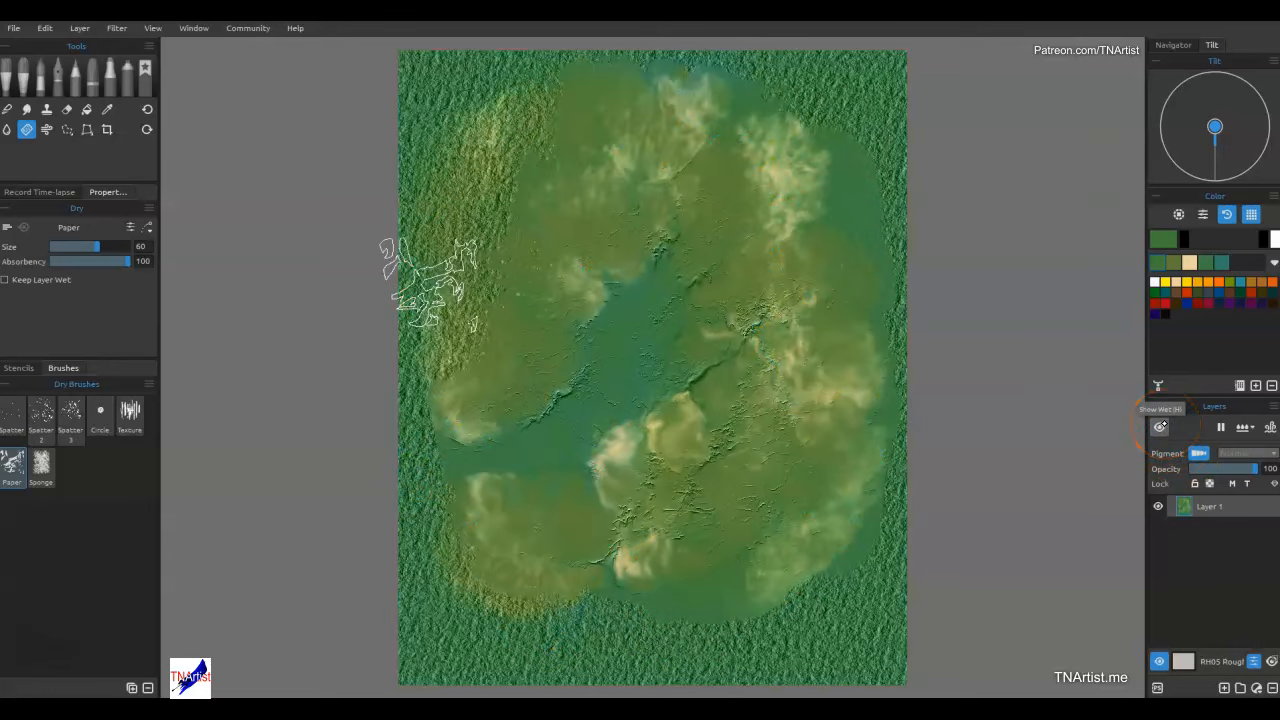
left_click(1044, 422)
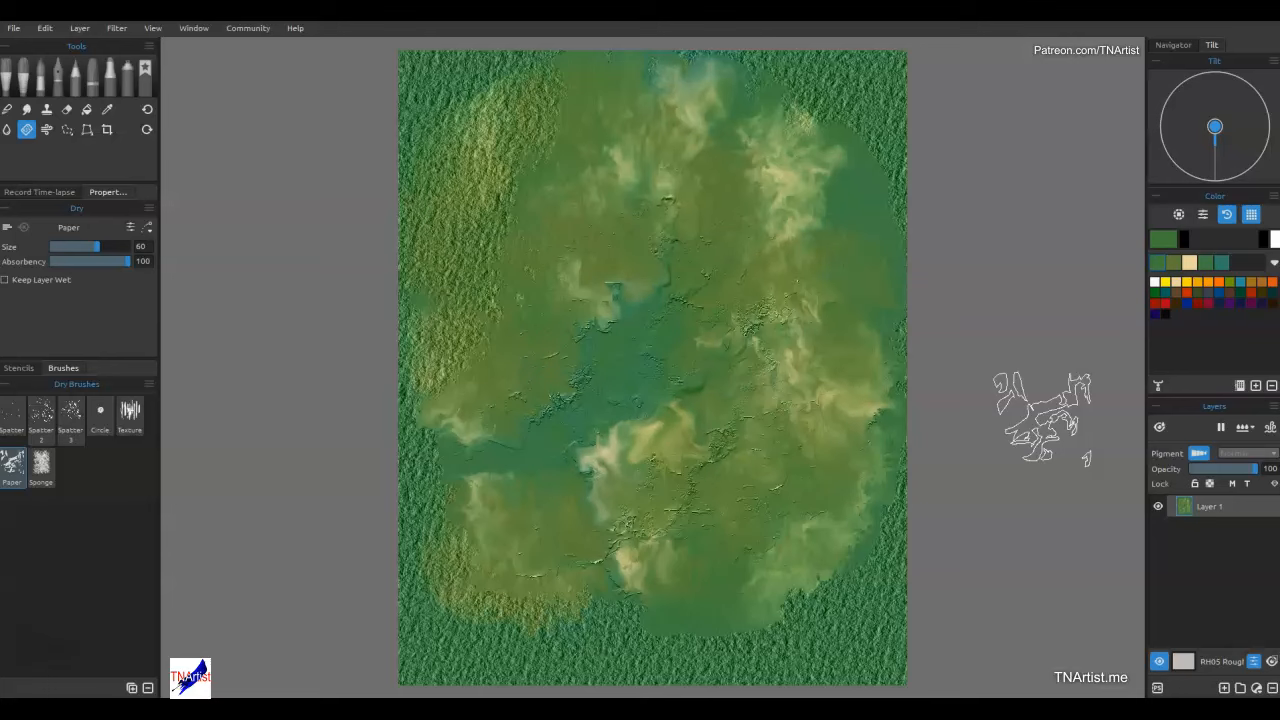
Add a layer above the background and sketch faint grey guidelines for a face with the 4B pencil at size 4.
left_click(1224, 688)
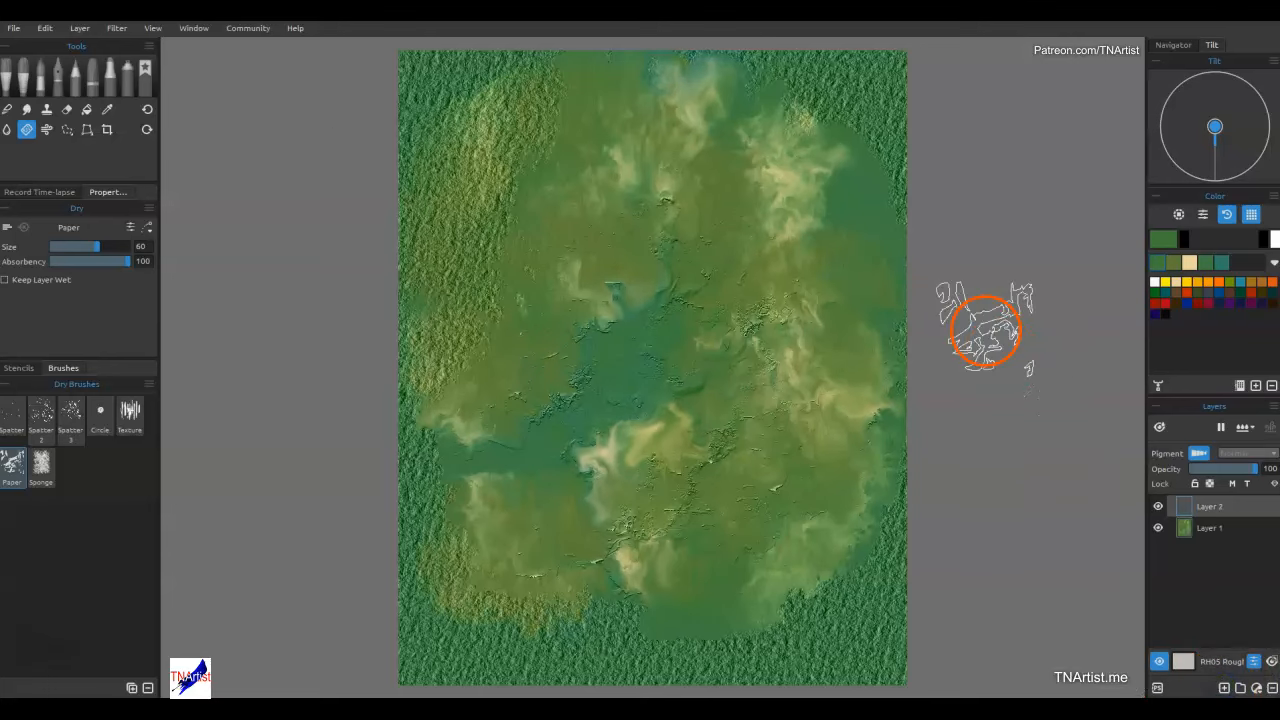
left_click(76, 72)
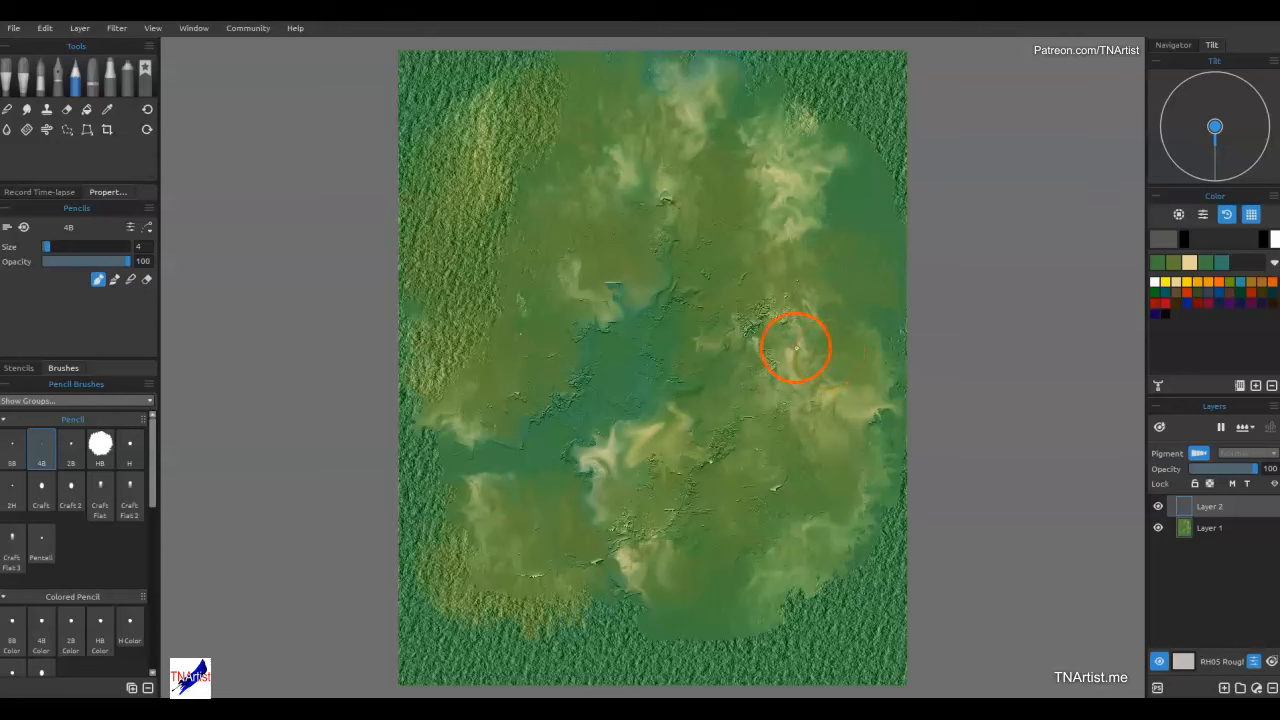
left_click_drag(648, 291, 623, 291)
left_click(727, 325)
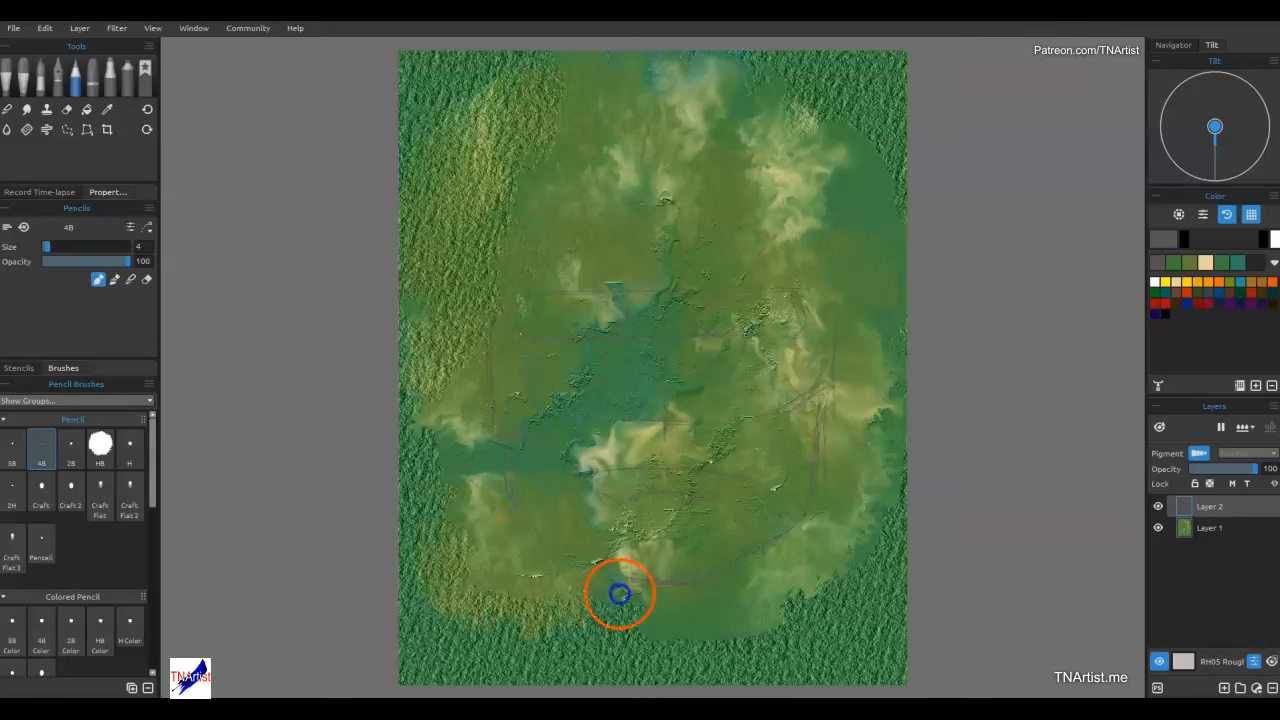
left_click_drag(626, 604, 692, 606)
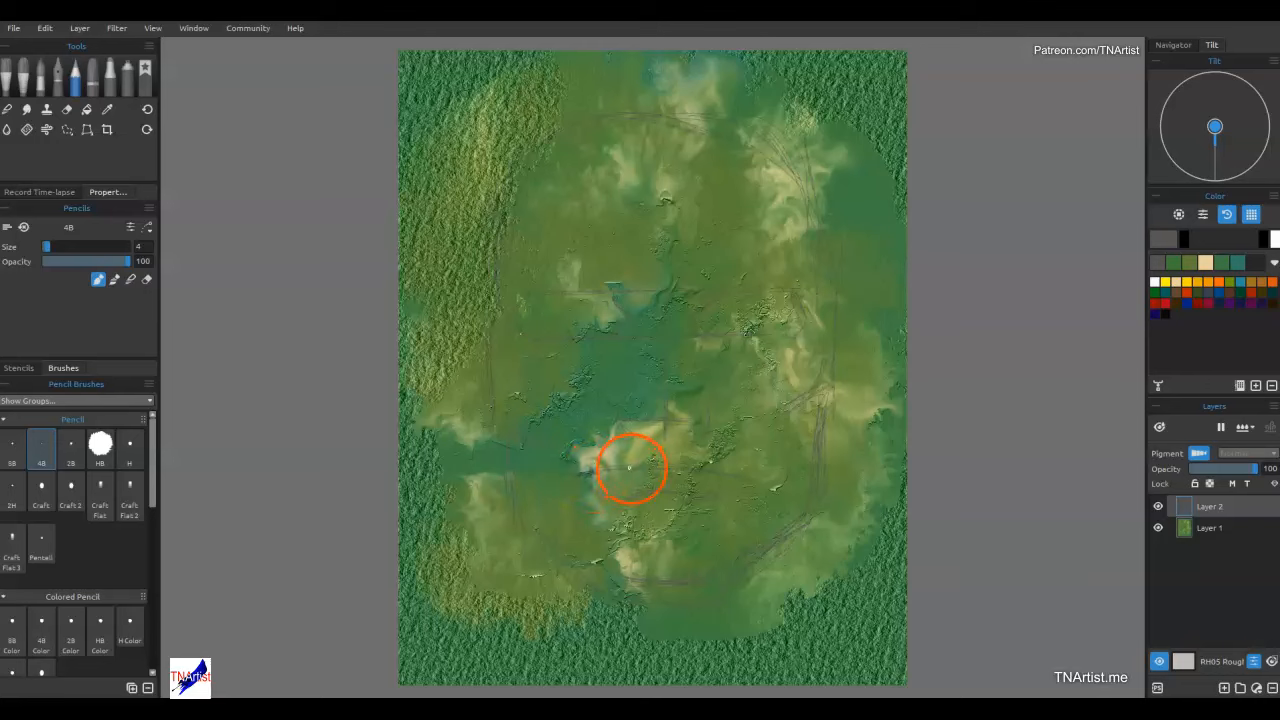
mouse_move(639, 466)
left_mouse_down()
mouse_move(748, 477)
mouse_move(724, 473)
left_mouse_up()
Transform the guideline sketch to make it narrower and shorter, and place it lower on the canvas.
key("ctrl+t")
left_click_drag(849, 362, 810, 368)
left_click_drag(645, 621, 643, 600)
left_click_drag(683, 481, 702, 531)
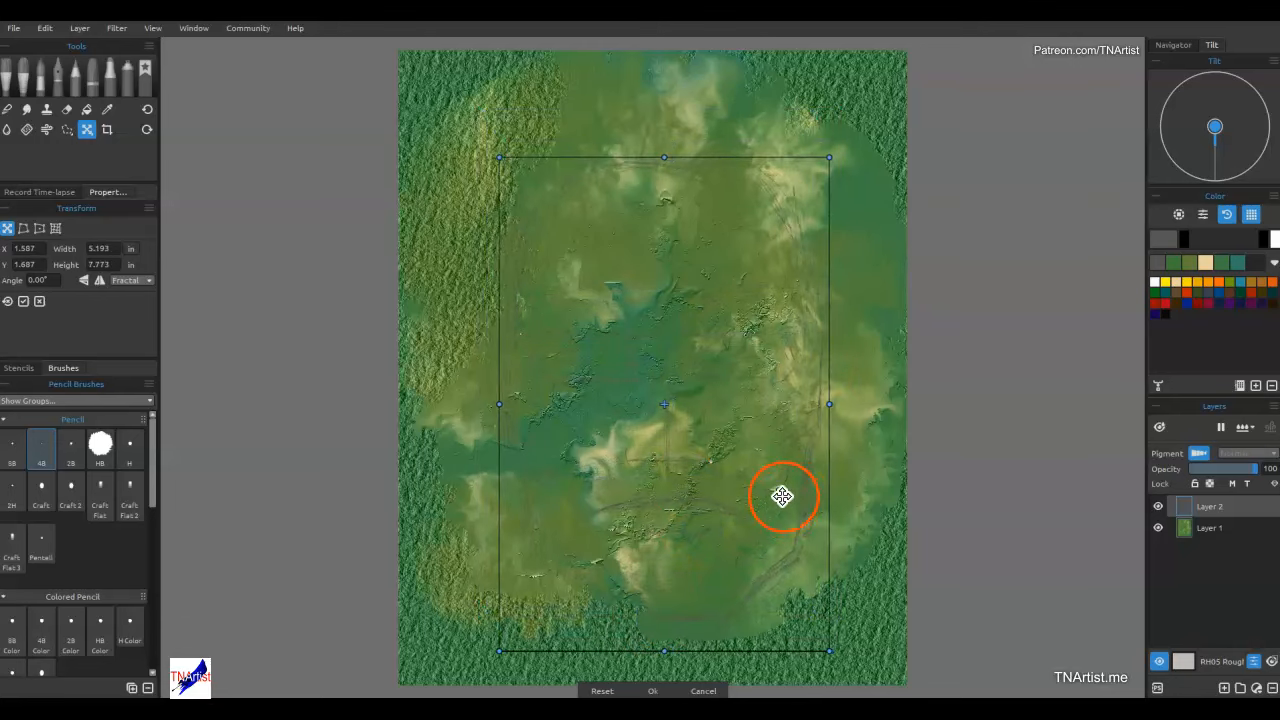
key("Return")
Switch to black and sketch the base of the nose, the mouth and the creases beside them over the guidelines.
left_click(1184, 238)
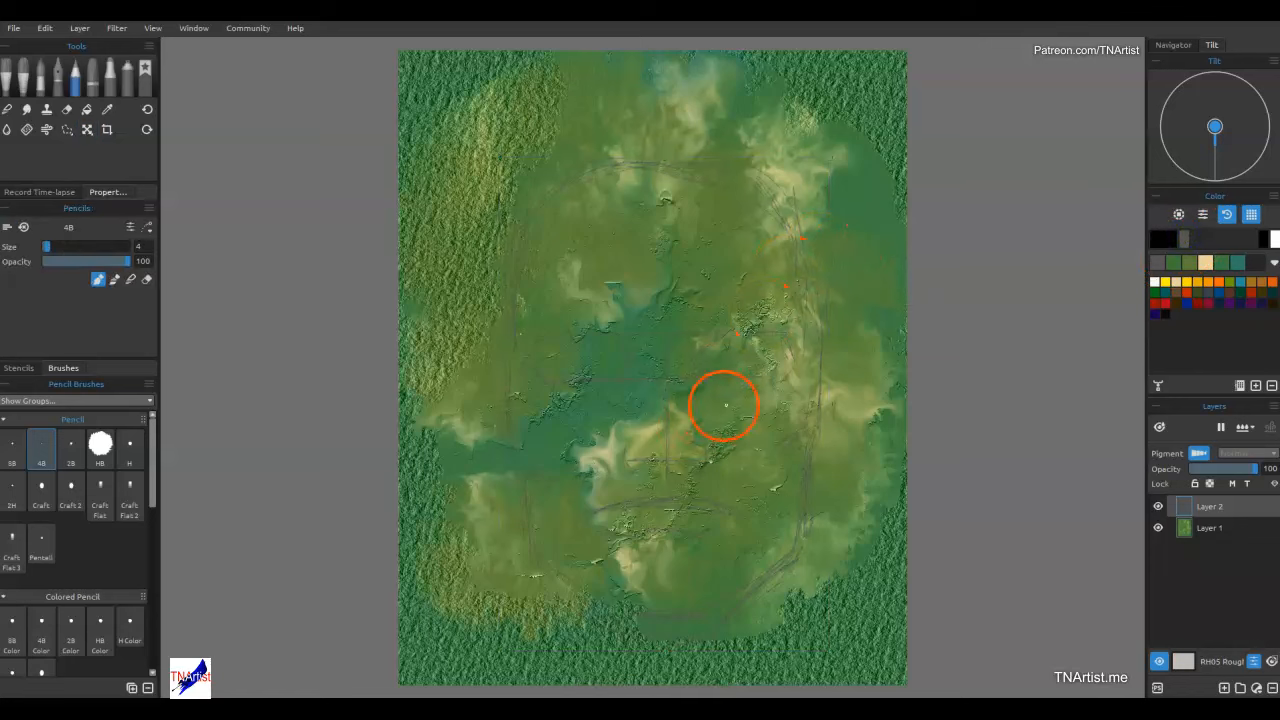
mouse_move(709, 420)
left_mouse_down()
mouse_move(704, 468)
mouse_move(687, 473)
mouse_move(704, 470)
mouse_move(637, 473)
mouse_move(683, 478)
mouse_move(712, 451)
mouse_move(637, 472)
mouse_move(622, 458)
mouse_move(637, 478)
mouse_move(630, 440)
mouse_move(656, 517)
mouse_move(677, 485)
mouse_move(620, 510)
mouse_move(706, 515)
mouse_move(671, 510)
left_mouse_up()
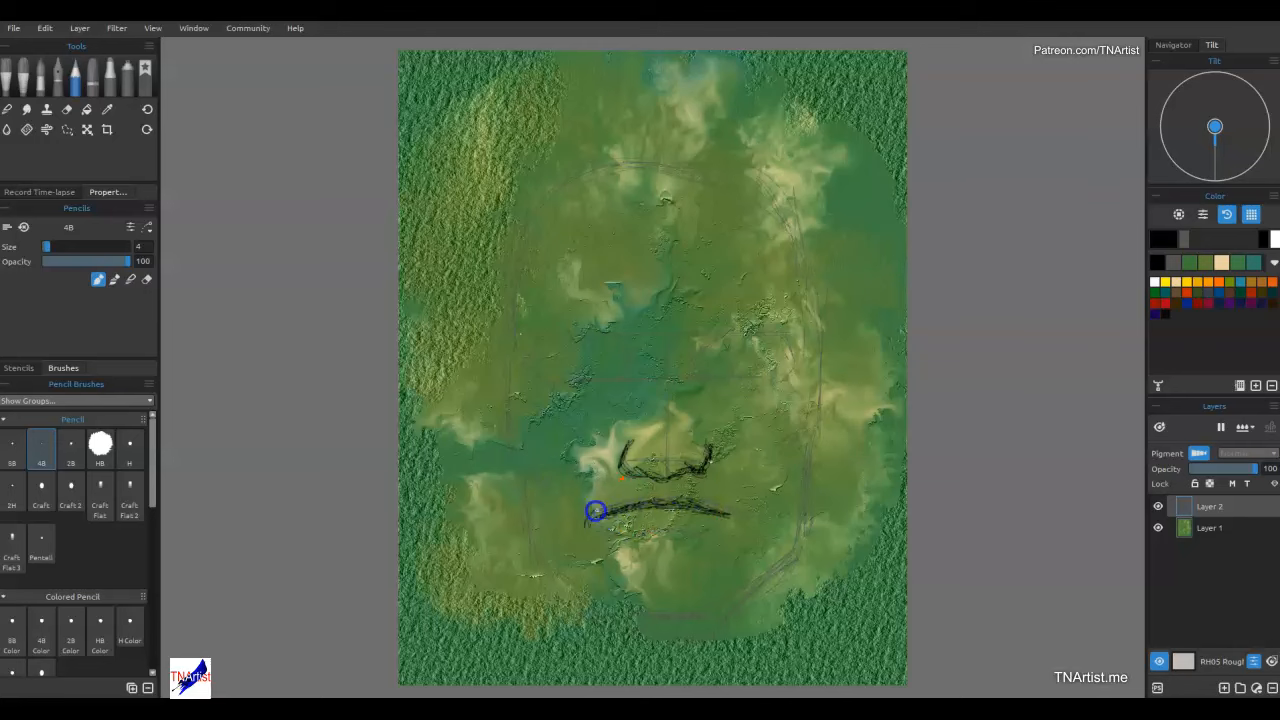
left_click_drag(614, 458, 641, 427)
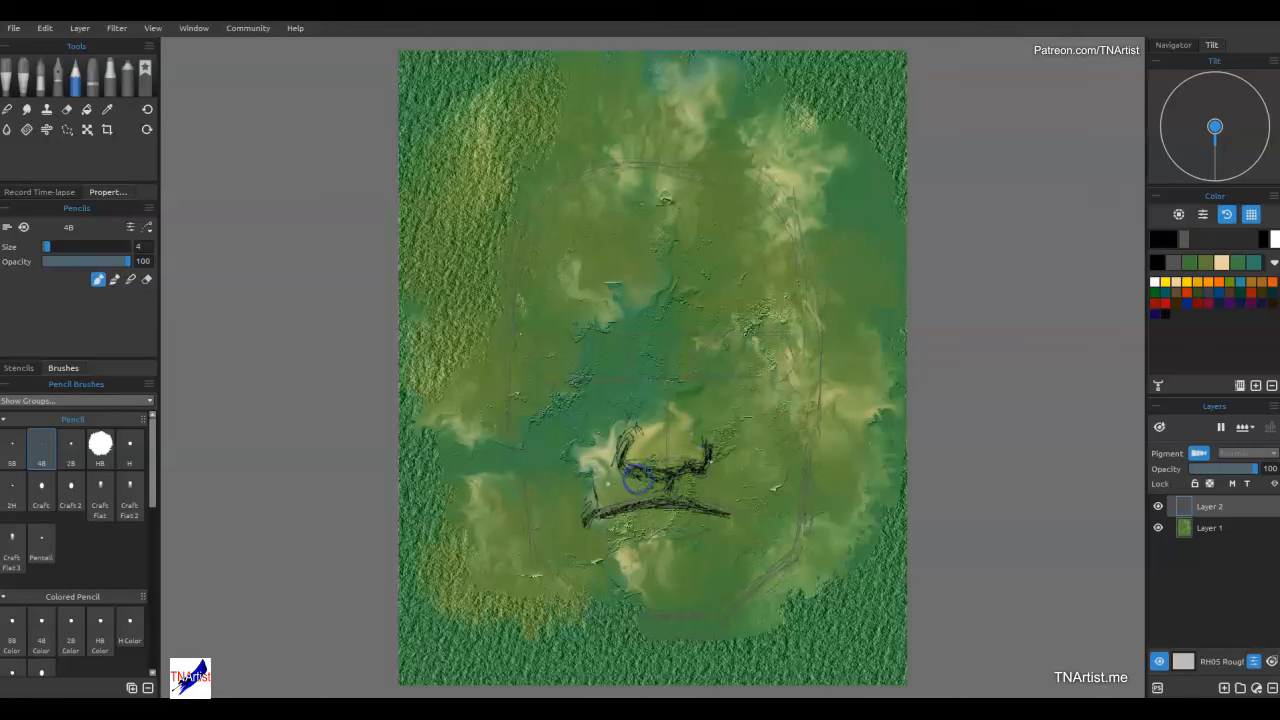
left_click_drag(586, 485, 614, 449)
mouse_move(717, 459)
left_mouse_down()
mouse_move(751, 562)
mouse_move(733, 566)
mouse_move(738, 502)
mouse_move(717, 452)
mouse_move(726, 508)
mouse_move(691, 534)
left_mouse_up()
left_click_drag(703, 421, 665, 408)
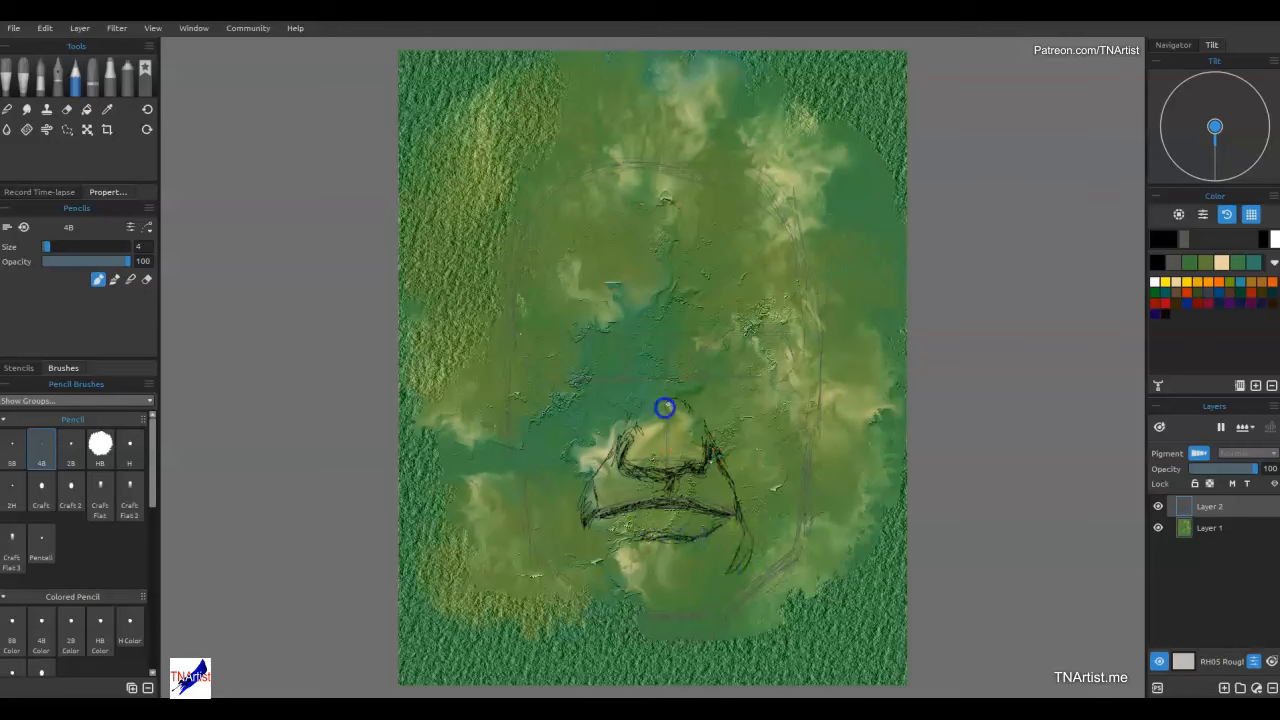
Sketch the bridge of the nose, both eye shapes and the frown lines between the brows in black pencil.
left_click_drag(662, 356, 691, 406)
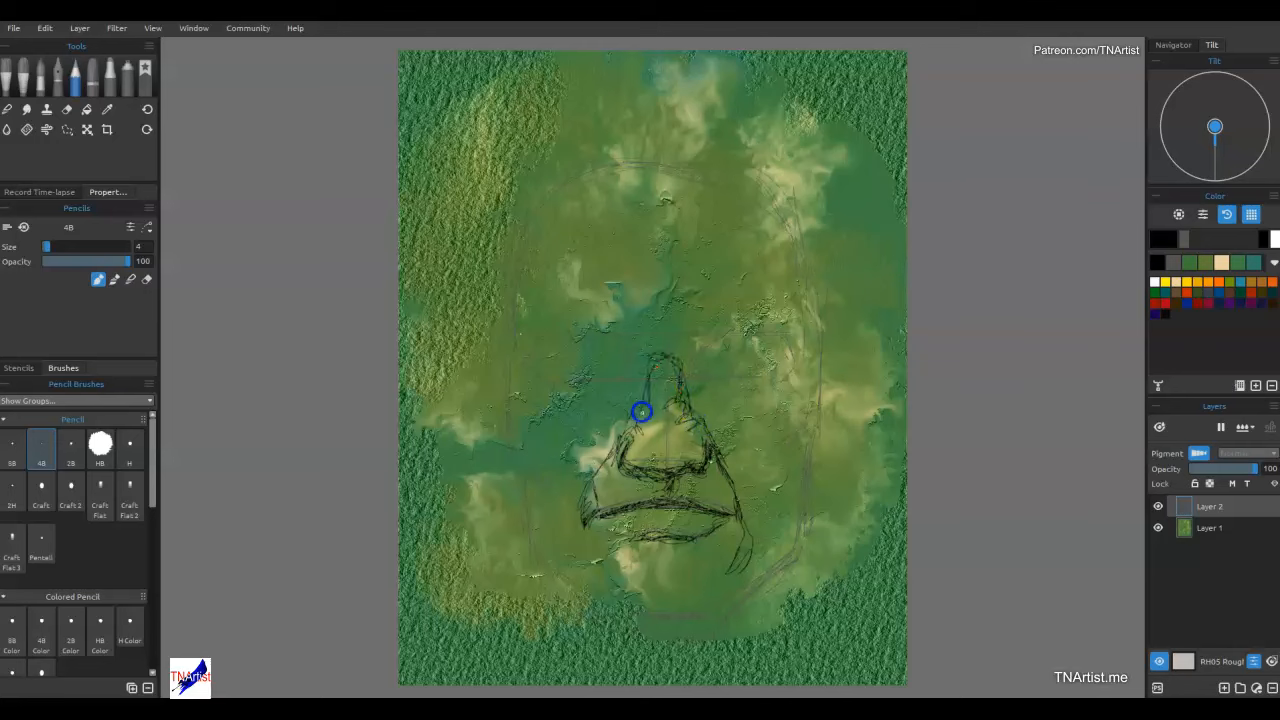
mouse_move(671, 345)
left_mouse_down()
mouse_move(684, 441)
mouse_move(663, 466)
mouse_move(644, 453)
mouse_move(654, 473)
mouse_move(627, 433)
left_mouse_up()
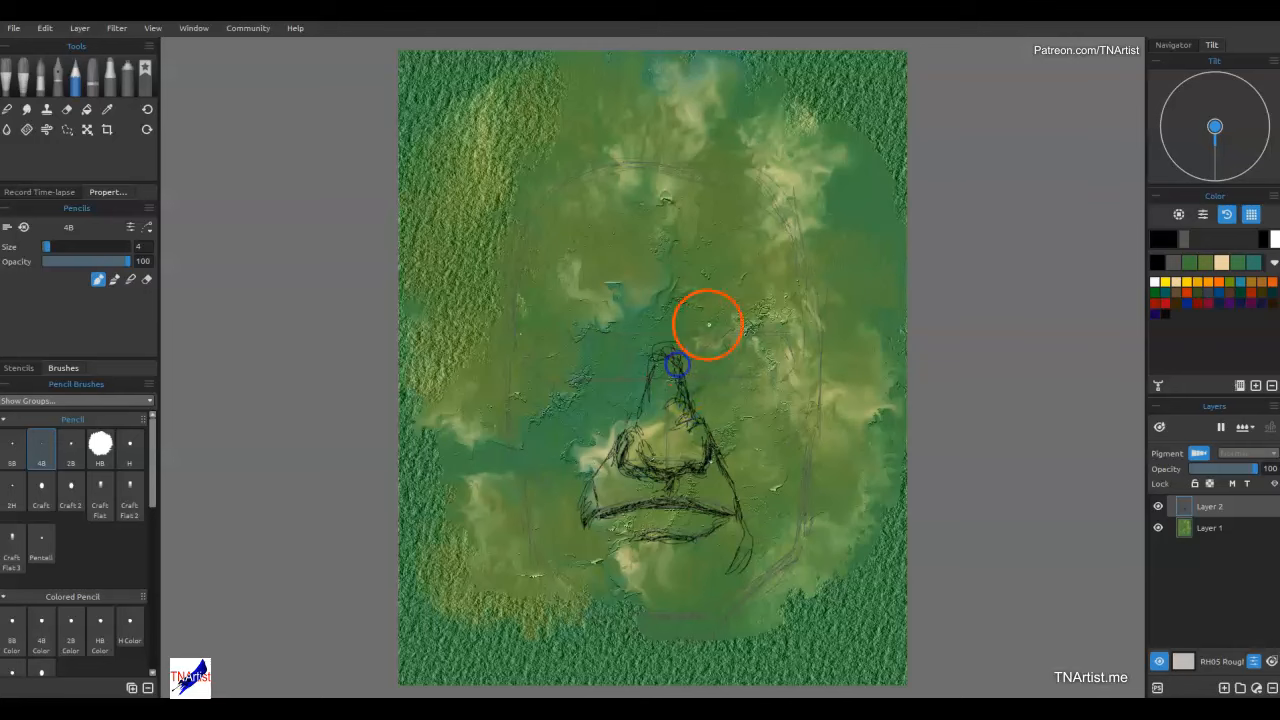
mouse_move(677, 347)
left_mouse_down()
mouse_move(728, 340)
mouse_move(783, 358)
mouse_move(773, 387)
mouse_move(754, 389)
mouse_move(704, 374)
mouse_move(696, 358)
mouse_move(778, 379)
mouse_move(708, 378)
mouse_move(745, 382)
left_mouse_up()
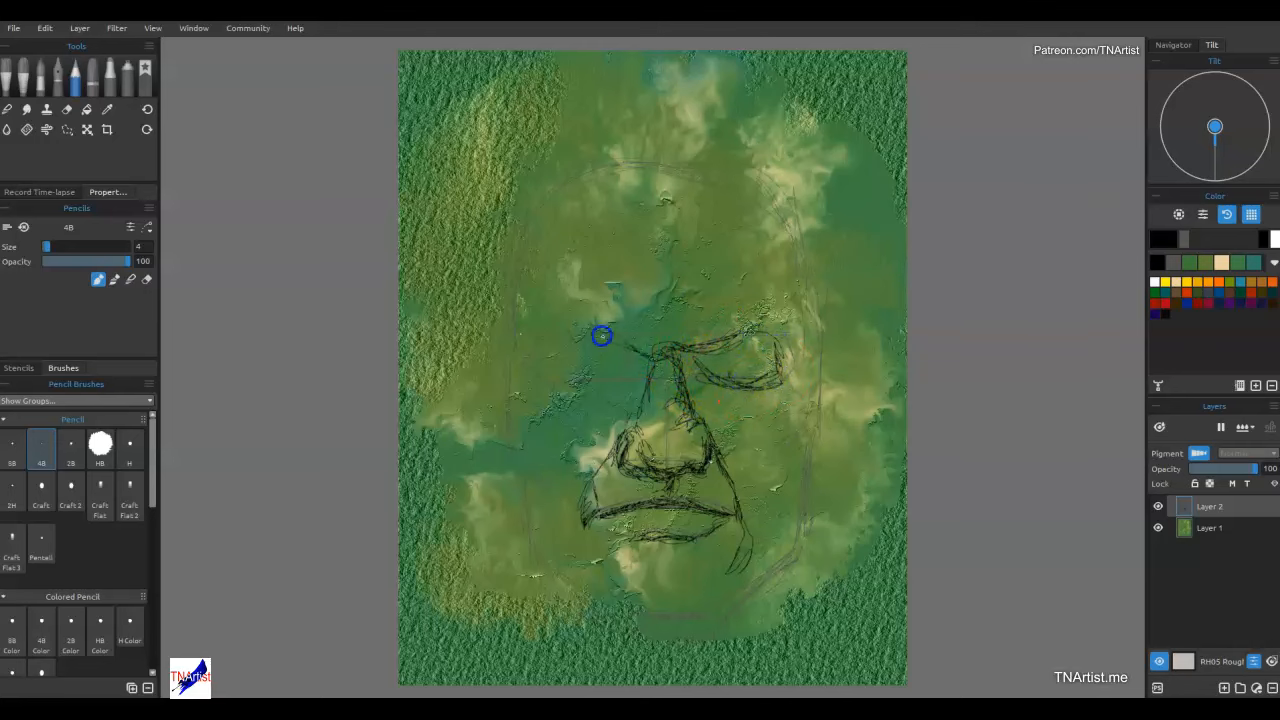
mouse_move(566, 348)
left_mouse_down()
mouse_move(587, 384)
mouse_move(622, 384)
mouse_move(543, 367)
mouse_move(608, 392)
mouse_move(648, 350)
left_mouse_up()
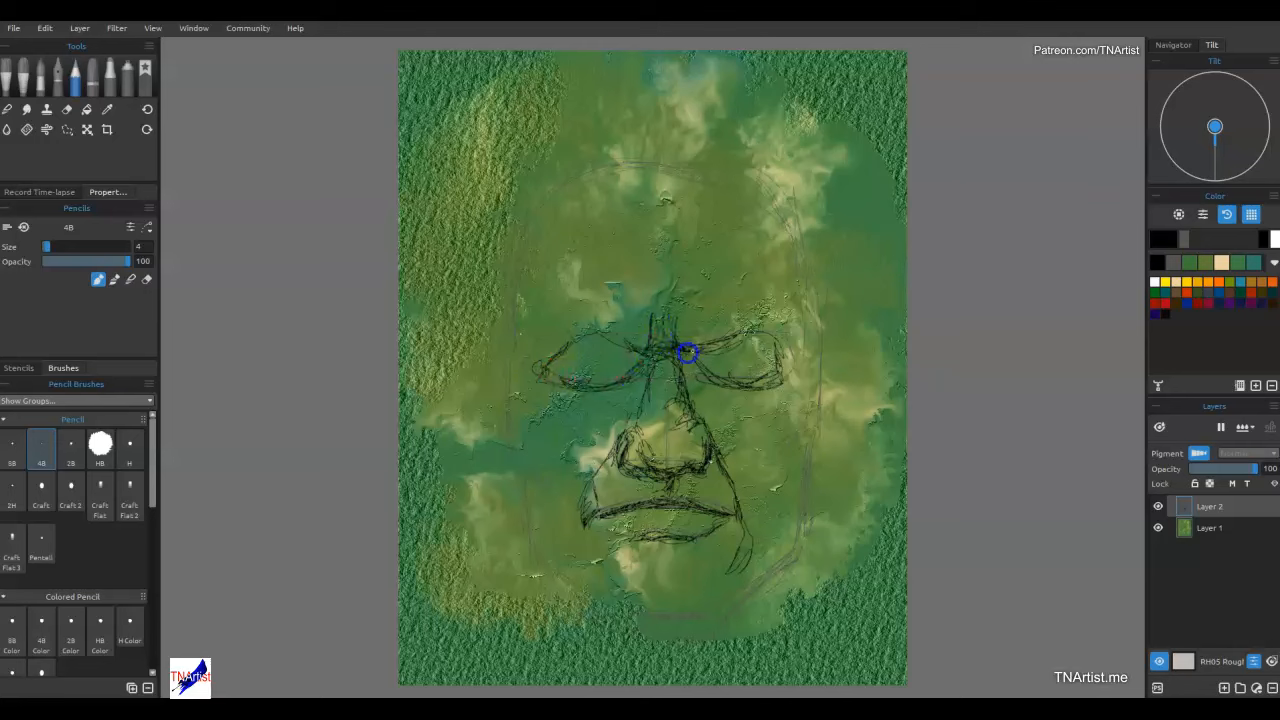
Sketch the cheek shading, the jawline and chin, and the ears on both sides of the face.
mouse_move(805, 428)
left_mouse_down()
mouse_move(817, 383)
mouse_move(779, 442)
left_mouse_up()
mouse_move(763, 522)
left_mouse_down()
mouse_move(774, 466)
mouse_move(800, 471)
mouse_move(797, 531)
mouse_move(723, 609)
mouse_move(620, 612)
mouse_move(506, 418)
left_mouse_up()
mouse_move(553, 469)
left_mouse_down()
mouse_move(555, 500)
mouse_move(512, 379)
mouse_move(507, 392)
mouse_move(520, 321)
left_mouse_up()
mouse_move(806, 318)
left_mouse_down()
mouse_move(814, 357)
mouse_move(811, 291)
mouse_move(837, 308)
mouse_move(831, 406)
mouse_move(845, 300)
left_mouse_up()
mouse_move(486, 319)
left_mouse_down()
mouse_move(503, 359)
mouse_move(497, 328)
mouse_move(483, 364)
mouse_move(516, 463)
mouse_move(487, 392)
left_mouse_up()
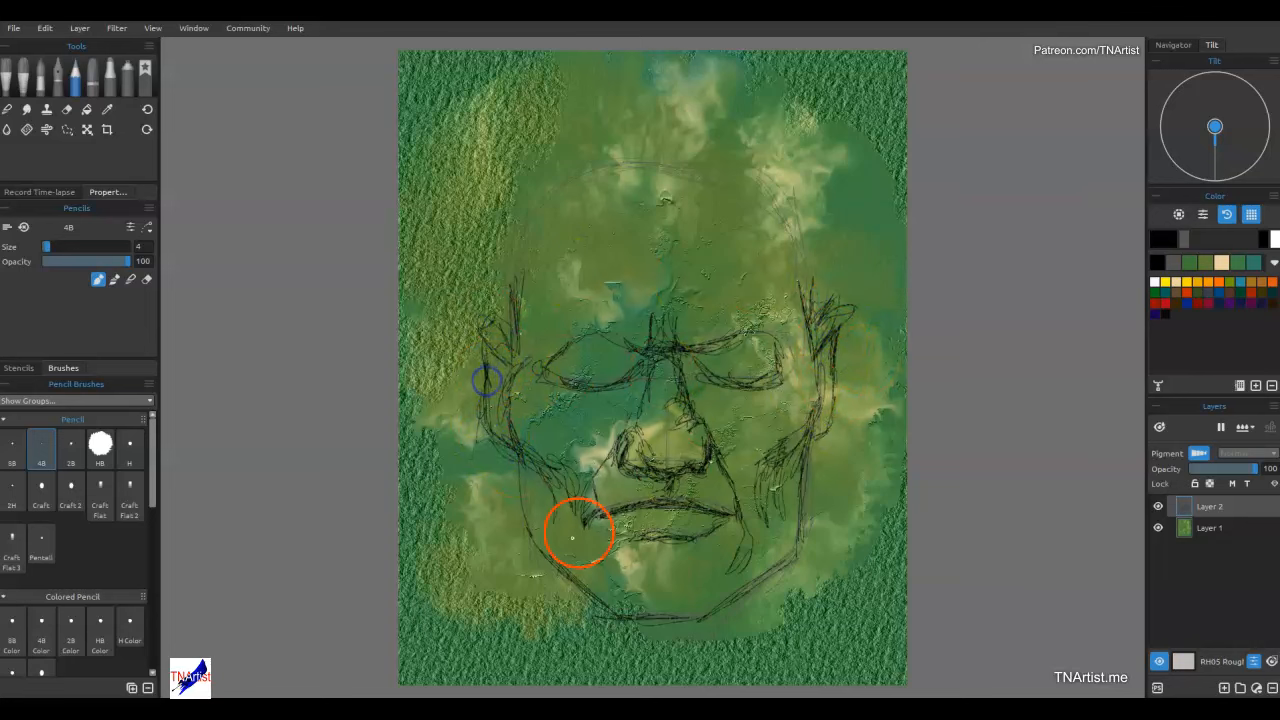
Sketch the hairline across the forehead down to the temples, and the two sides of the neck.
mouse_move(709, 191)
left_mouse_down()
mouse_move(811, 273)
mouse_move(693, 205)
mouse_move(519, 228)
mouse_move(522, 210)
mouse_move(533, 329)
left_mouse_up()
mouse_move(518, 207)
left_mouse_down()
mouse_move(725, 196)
mouse_move(817, 277)
left_mouse_up()
mouse_move(760, 620)
left_mouse_down()
mouse_move(771, 651)
mouse_move(786, 600)
left_mouse_up()
left_click_drag(537, 571, 531, 625)
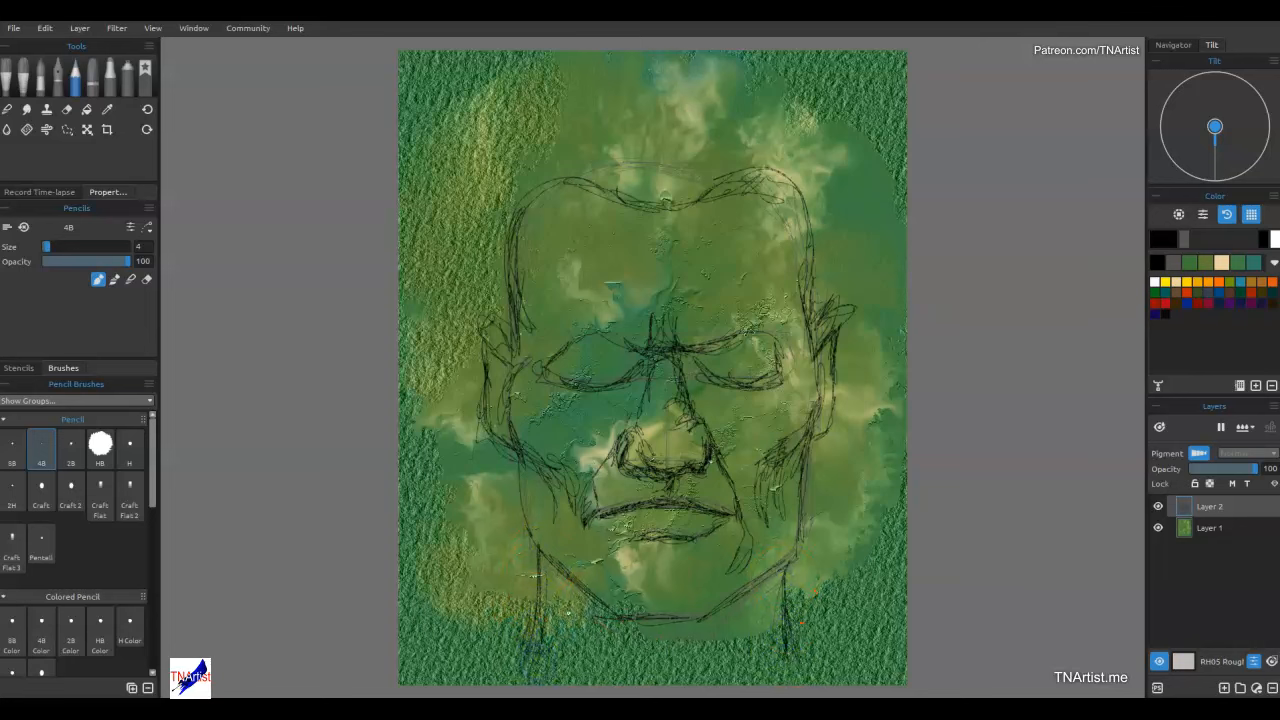
Sketch the outer contour of the hair around the head and strengthen the sides of the jaw below the ears.
mouse_move(686, 79)
left_mouse_down()
mouse_move(730, 92)
mouse_move(668, 72)
mouse_move(765, 82)
mouse_move(819, 116)
mouse_move(839, 238)
mouse_move(823, 294)
left_mouse_up()
mouse_move(688, 67)
left_mouse_down()
mouse_move(558, 89)
mouse_move(514, 140)
mouse_move(482, 228)
mouse_move(511, 331)
mouse_move(493, 292)
mouse_move(497, 308)
mouse_move(505, 167)
left_mouse_up()
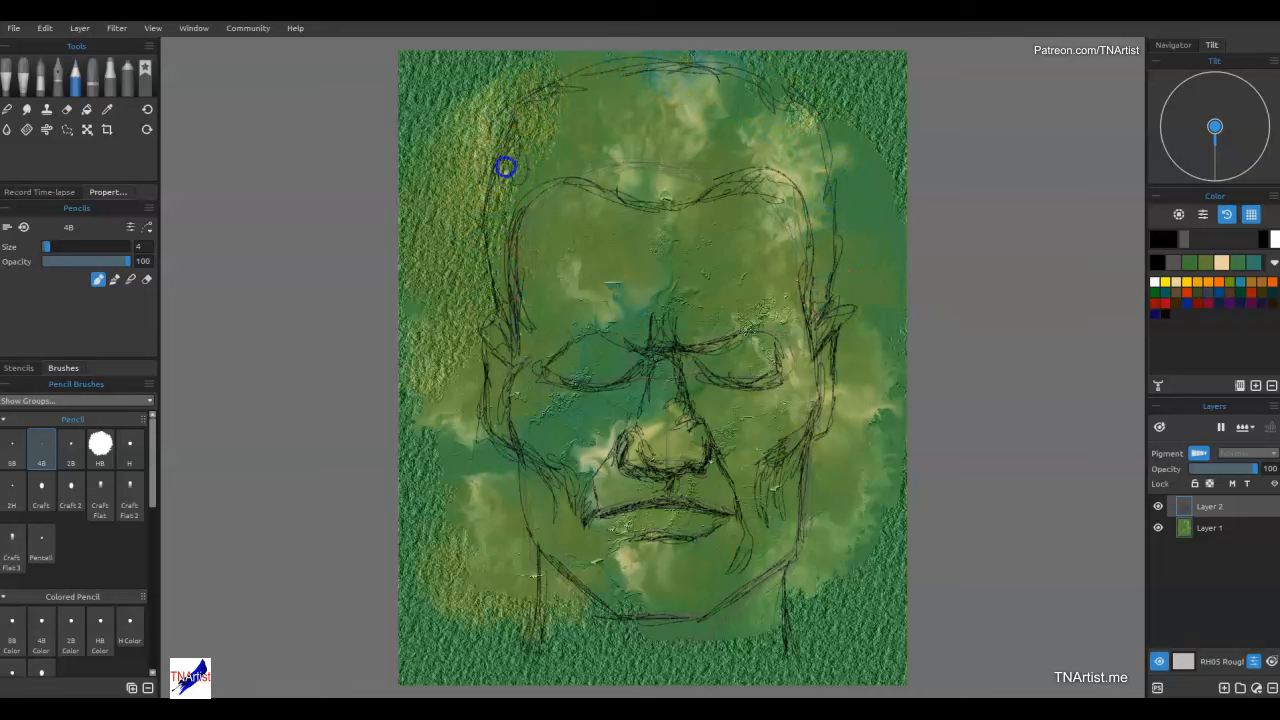
mouse_move(506, 514)
left_mouse_down()
mouse_move(521, 483)
mouse_move(511, 503)
mouse_move(506, 457)
left_mouse_up()
mouse_move(814, 462)
left_mouse_down()
mouse_move(823, 489)
mouse_move(801, 507)
left_mouse_up()
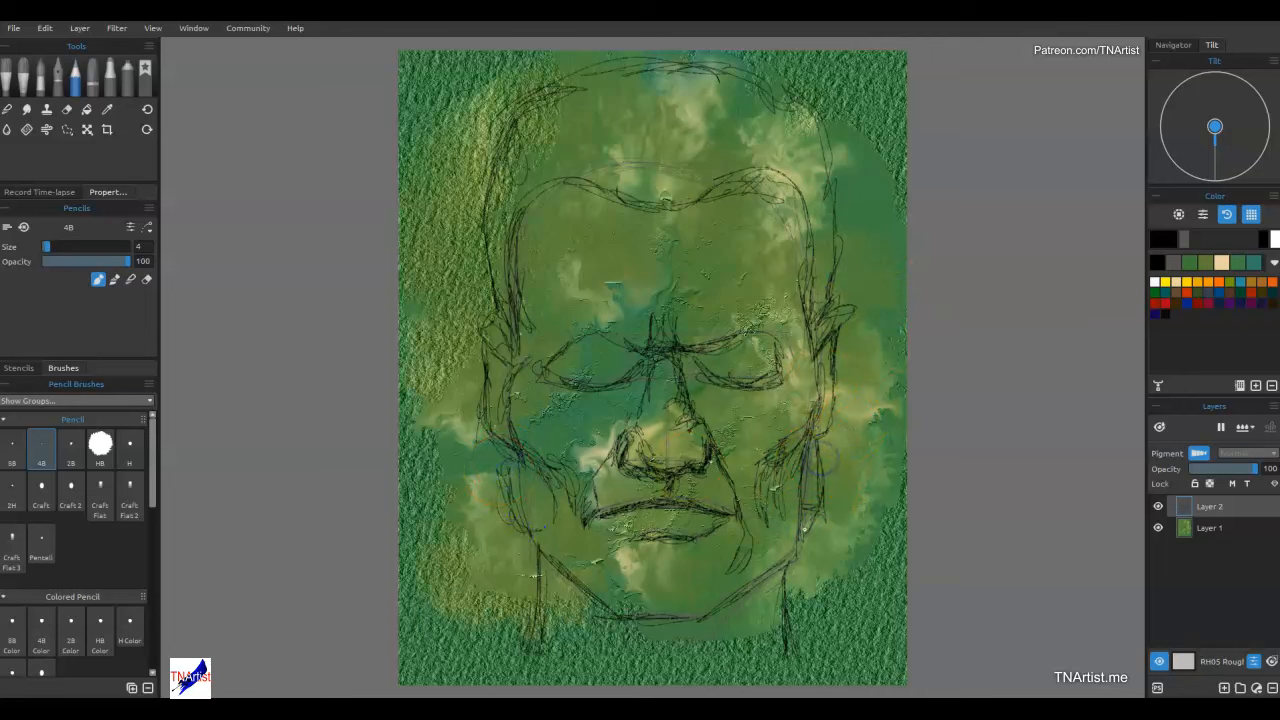
Sketch the shoulder lines and the collar below the neck.
mouse_move(796, 601)
left_mouse_down()
mouse_move(811, 647)
mouse_move(824, 652)
mouse_move(840, 626)
mouse_move(860, 652)
left_mouse_up()
mouse_move(414, 643)
left_mouse_down()
mouse_move(523, 606)
mouse_move(620, 671)
left_mouse_up()
left_click_drag(771, 651, 851, 634)
left_click_drag(875, 545, 888, 643)
Redraw the brow line above the left eye and sketch details inside both eyes.
mouse_move(514, 366)
left_mouse_down()
mouse_move(574, 337)
mouse_move(643, 357)
left_mouse_up()
left_click_drag(750, 364, 547, 358)
left_click_drag(750, 370, 731, 366)
left_click_drag(576, 367, 578, 372)
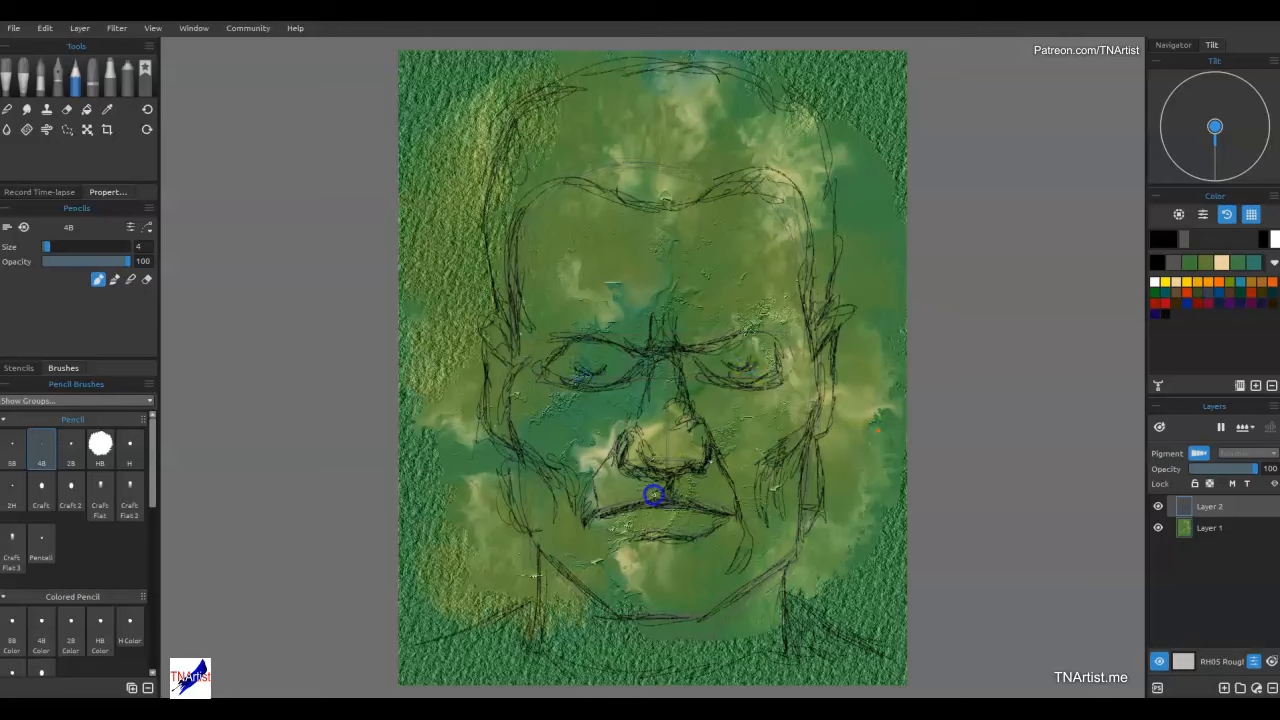
Sketch the lower lip and chin crease, darken the jawline, and draw the irises in both eyes.
mouse_move(622, 524)
left_mouse_down()
mouse_move(685, 530)
mouse_move(703, 560)
mouse_move(680, 551)
left_mouse_up()
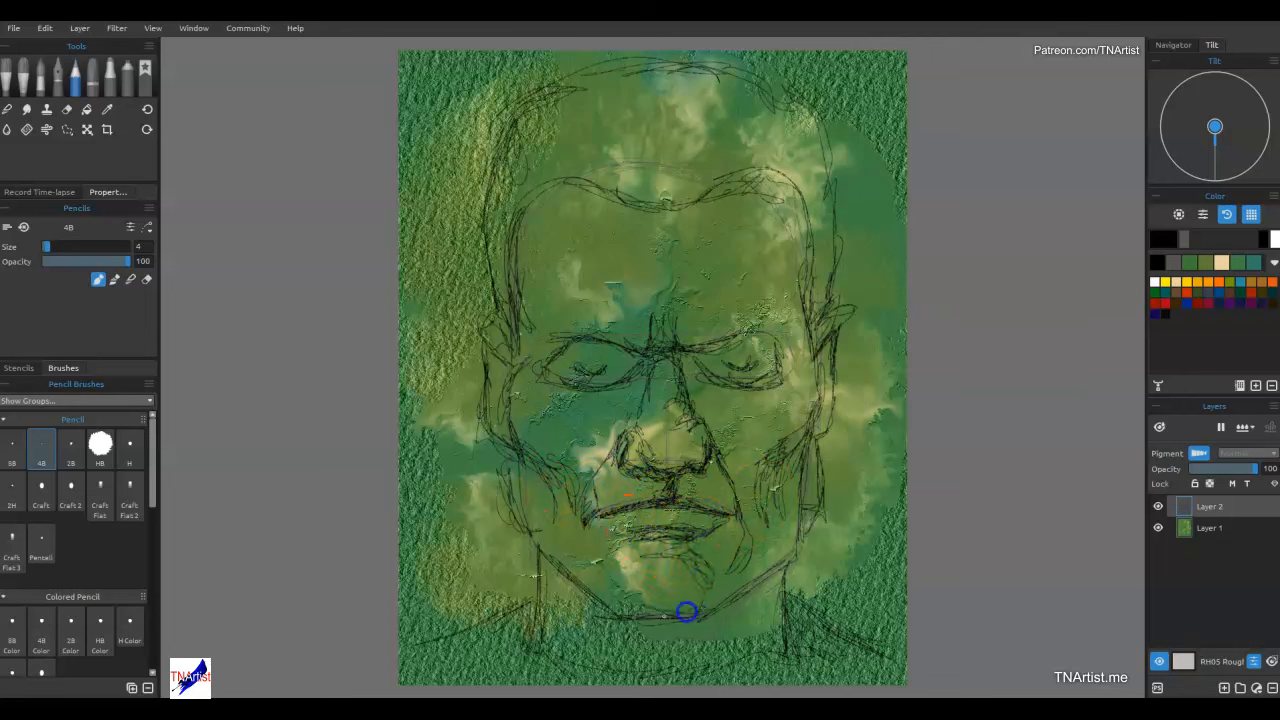
left_click_drag(717, 609, 785, 561)
left_click_drag(591, 606, 557, 566)
mouse_move(557, 498)
left_mouse_down()
mouse_move(557, 516)
mouse_move(527, 521)
left_mouse_up()
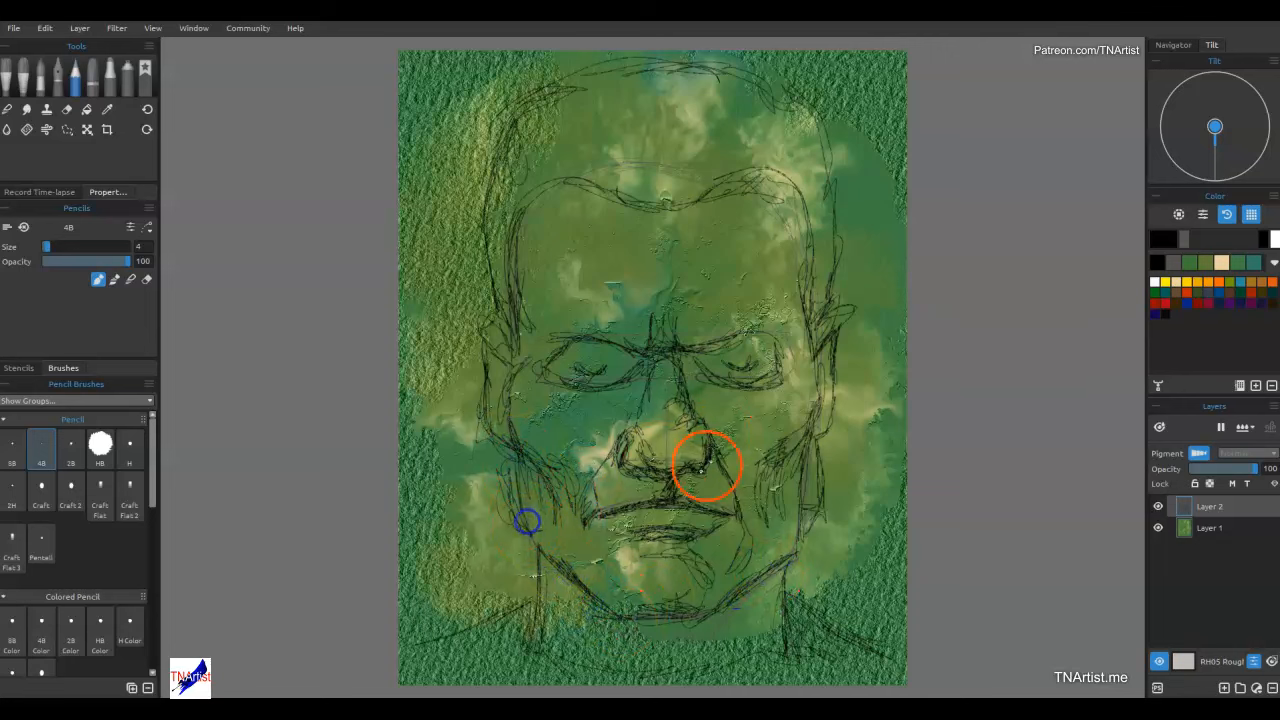
mouse_move(725, 328)
left_mouse_down()
mouse_move(769, 359)
mouse_move(714, 365)
left_mouse_up()
left_click_drag(575, 364, 619, 369)
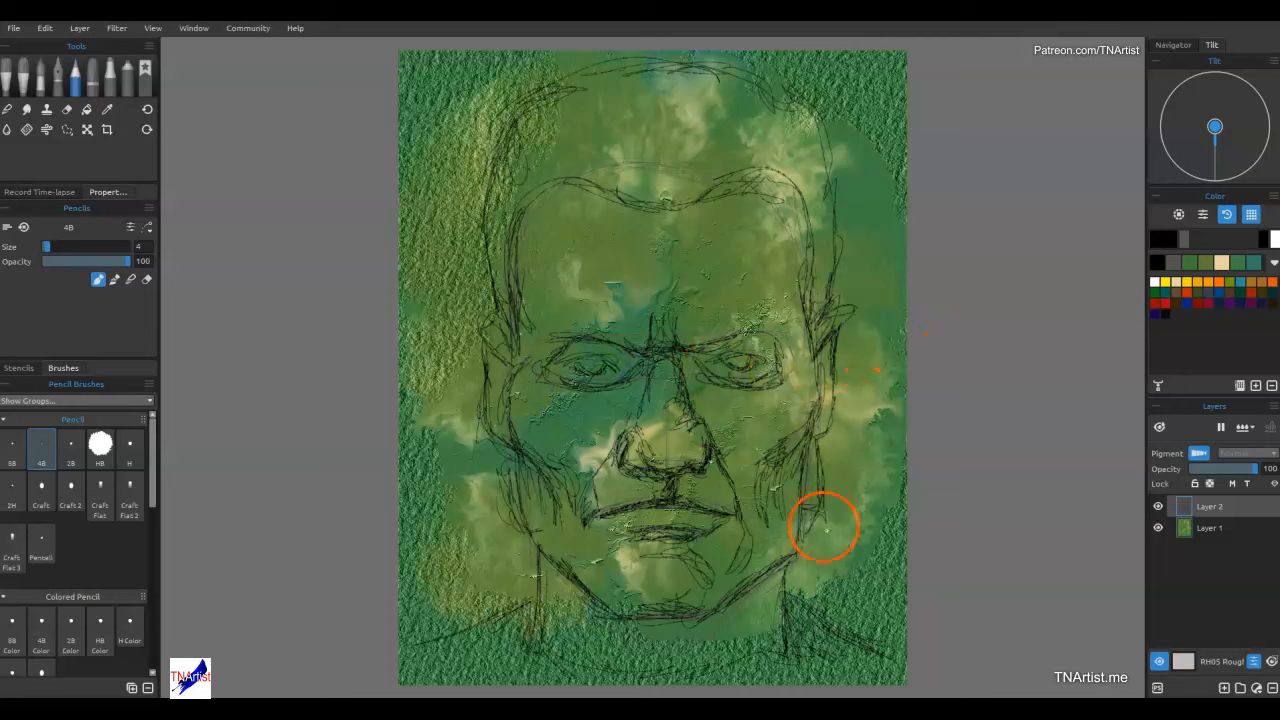
Erase the stray pencil lines outside the sides of the jaw with the Round Soft eraser at size 20.
key("e")
mouse_move(820, 517)
left_mouse_down()
mouse_move(820, 537)
mouse_move(820, 471)
left_mouse_up()
left_click(499, 479)
left_click(623, 497)
left_click(466, 423)
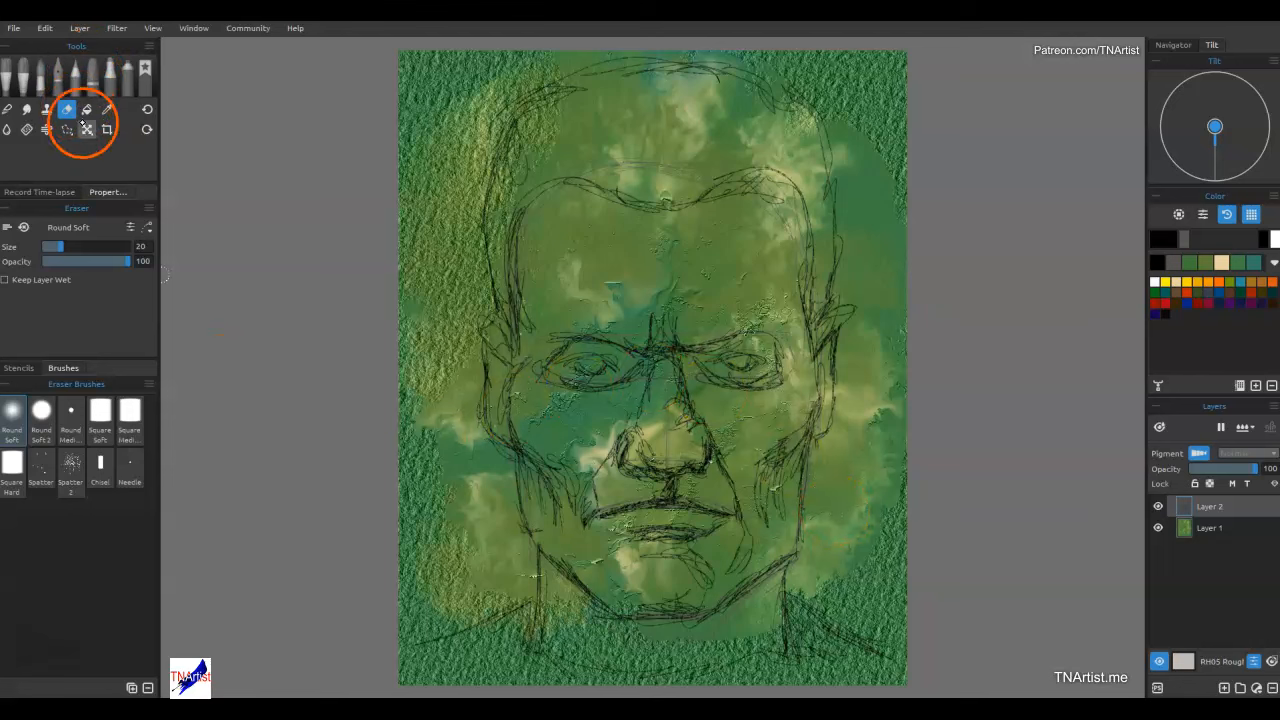
Outline both eyes and the frown lines between them in black with the Bullet ink pen at size 14.
left_click(88, 108)
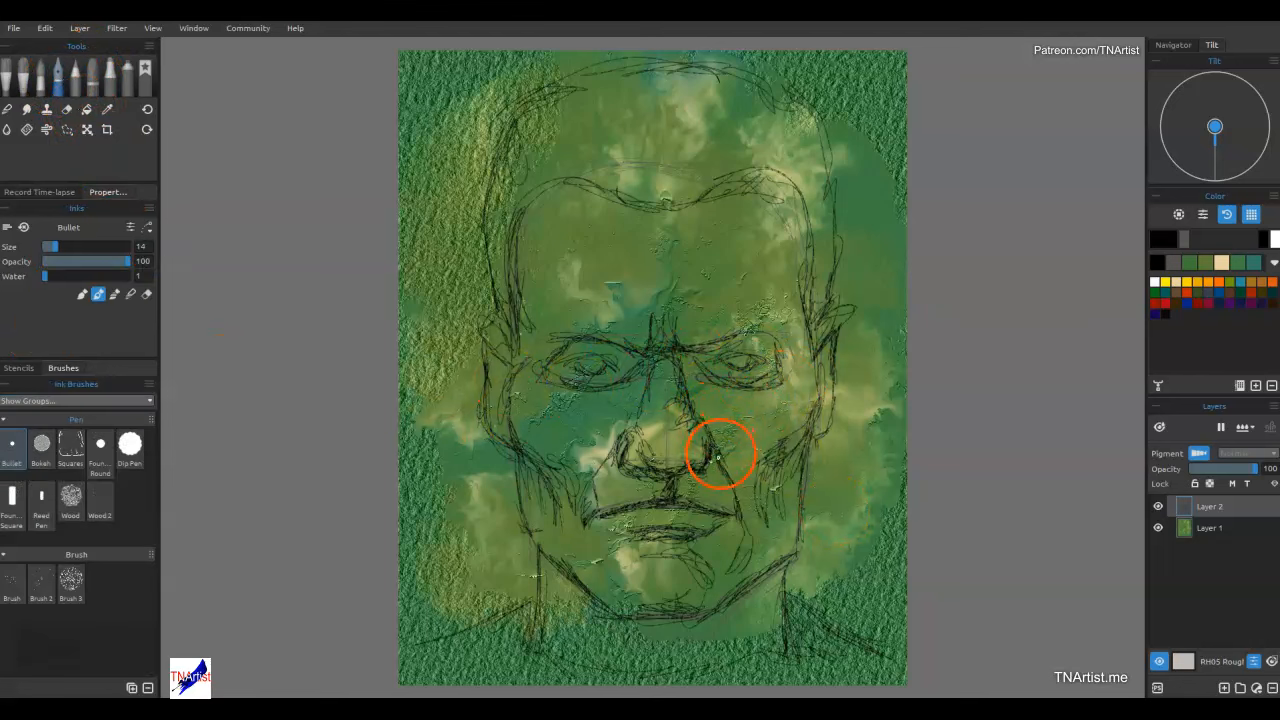
left_click_drag(730, 340, 686, 354)
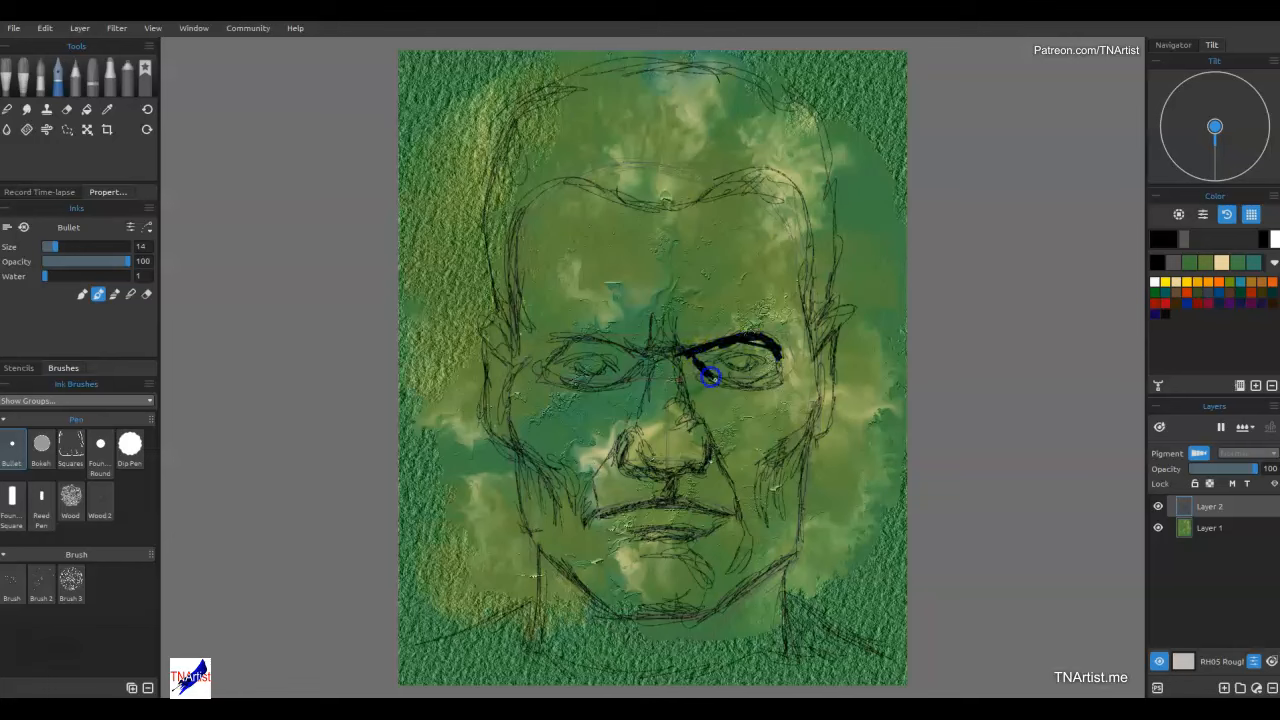
mouse_move(772, 376)
left_mouse_down()
mouse_move(716, 380)
mouse_move(680, 358)
mouse_move(635, 366)
mouse_move(609, 349)
mouse_move(553, 348)
mouse_move(590, 342)
mouse_move(561, 345)
mouse_move(547, 374)
mouse_move(622, 377)
left_mouse_up()
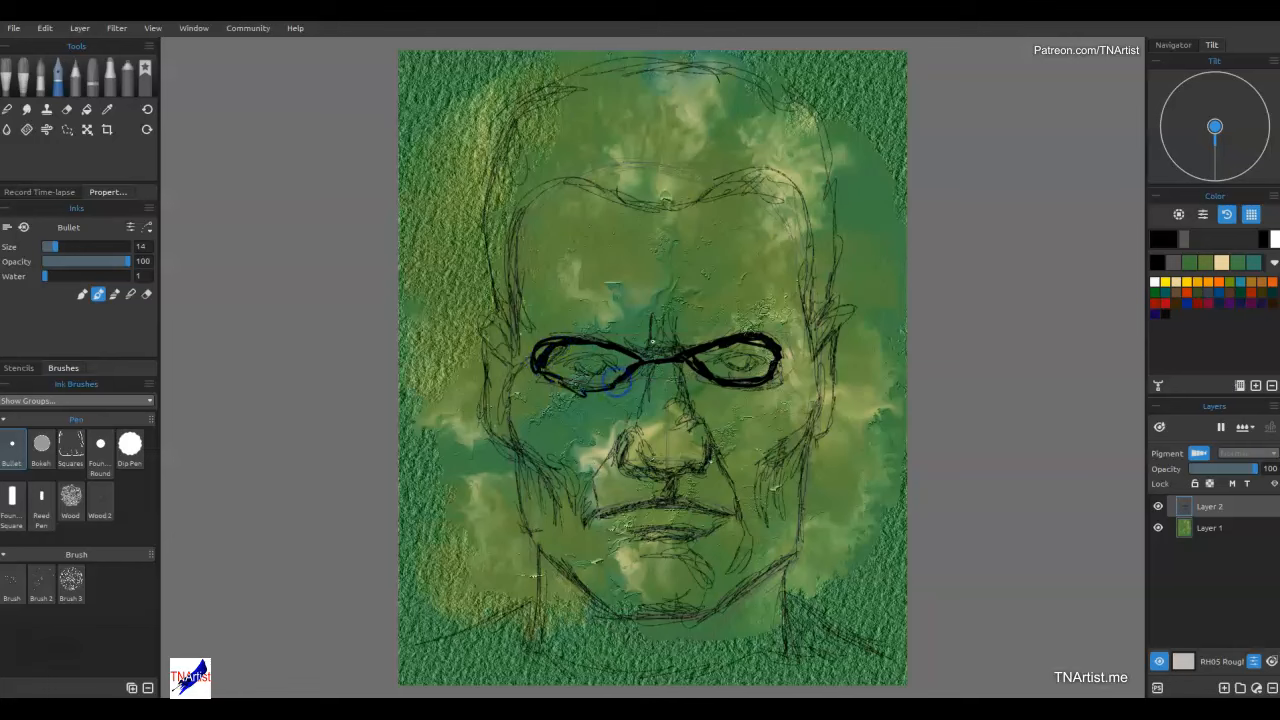
left_click(682, 353)
Blend the ink around both eyes, and use the Bullet pen at size 50 to blend shadows onto the left temple and right cheek.
left_click_drag(572, 392, 636, 366)
mouse_move(565, 347)
left_mouse_down()
mouse_move(543, 357)
mouse_move(620, 356)
mouse_move(623, 374)
mouse_move(580, 391)
mouse_move(536, 378)
left_mouse_up()
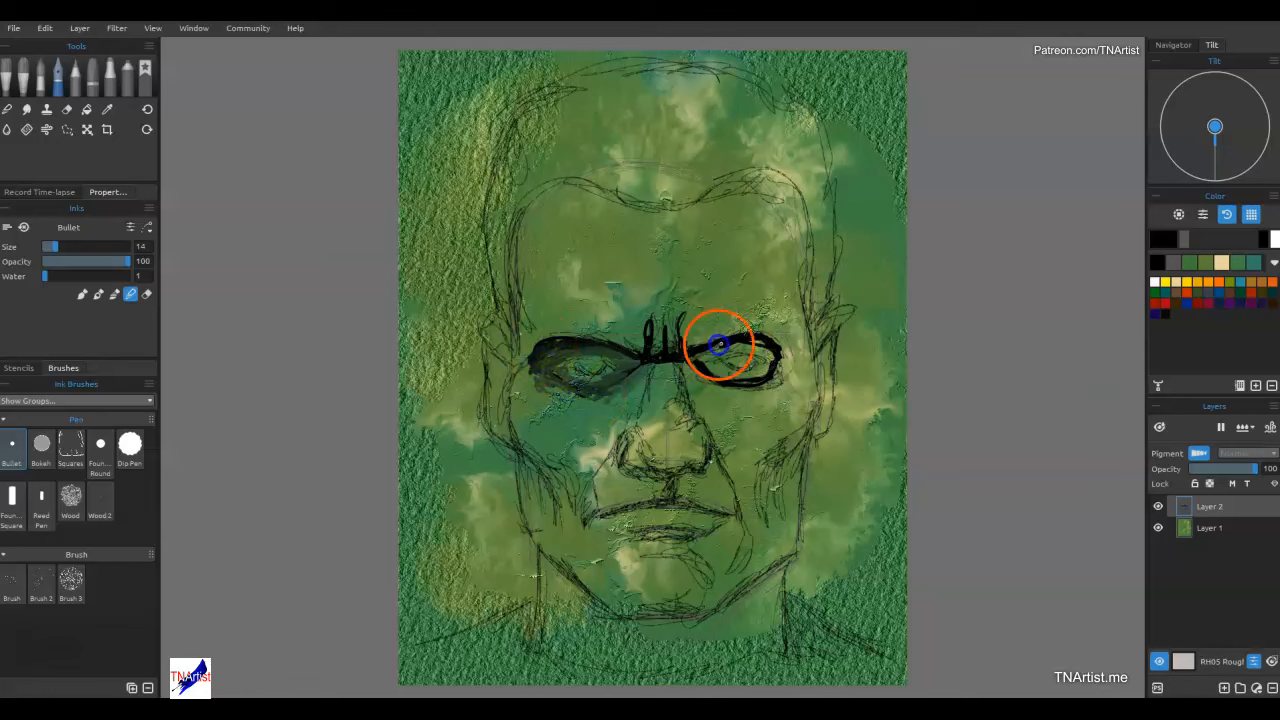
mouse_move(707, 362)
left_mouse_down()
mouse_move(771, 349)
mouse_move(749, 406)
left_mouse_up()
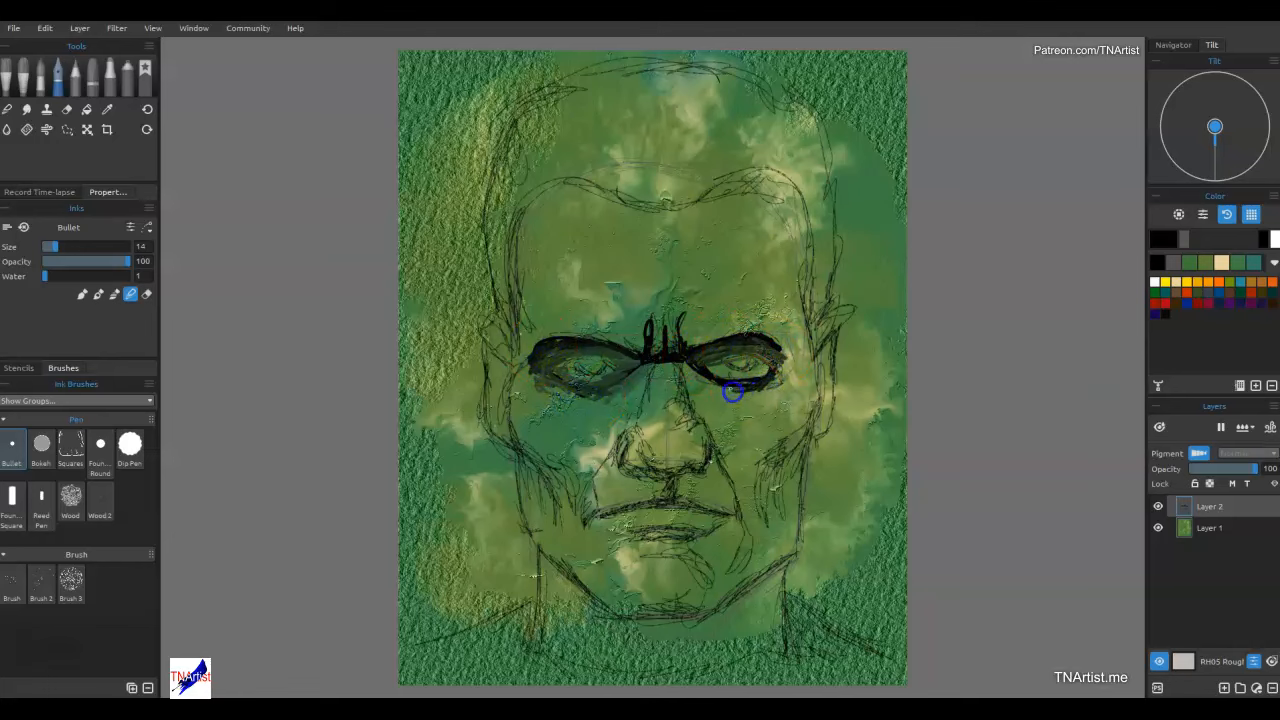
mouse_move(806, 303)
left_mouse_down()
mouse_move(757, 385)
mouse_move(760, 366)
mouse_move(697, 371)
mouse_move(686, 386)
mouse_move(726, 400)
mouse_move(791, 357)
mouse_move(789, 409)
mouse_move(725, 405)
mouse_move(731, 429)
mouse_move(800, 409)
mouse_move(789, 397)
mouse_move(627, 385)
mouse_move(557, 429)
mouse_move(546, 403)
mouse_move(577, 409)
mouse_move(634, 379)
mouse_move(529, 363)
mouse_move(520, 337)
mouse_move(549, 282)
mouse_move(520, 229)
mouse_move(574, 323)
mouse_move(540, 234)
left_mouse_up()
mouse_move(803, 369)
left_mouse_down()
mouse_move(734, 446)
mouse_move(743, 434)
mouse_move(709, 447)
left_mouse_up()
Ink the underside of the nose and the nostrils in black.
key("n")
mouse_move(710, 452)
left_mouse_down()
mouse_move(703, 476)
mouse_move(675, 470)
mouse_move(630, 430)
left_mouse_up()
mouse_move(703, 486)
left_mouse_down()
mouse_move(711, 450)
mouse_move(699, 442)
mouse_move(620, 465)
left_mouse_up()
Blend ink shadows over the nose, the frown lines, the right temple and both cheeks at size 50.
key("n")
mouse_move(636, 411)
left_mouse_down()
mouse_move(663, 371)
mouse_move(680, 411)
mouse_move(663, 457)
mouse_move(645, 432)
mouse_move(686, 451)
mouse_move(693, 432)
mouse_move(648, 424)
left_mouse_up()
left_click_drag(649, 317, 648, 331)
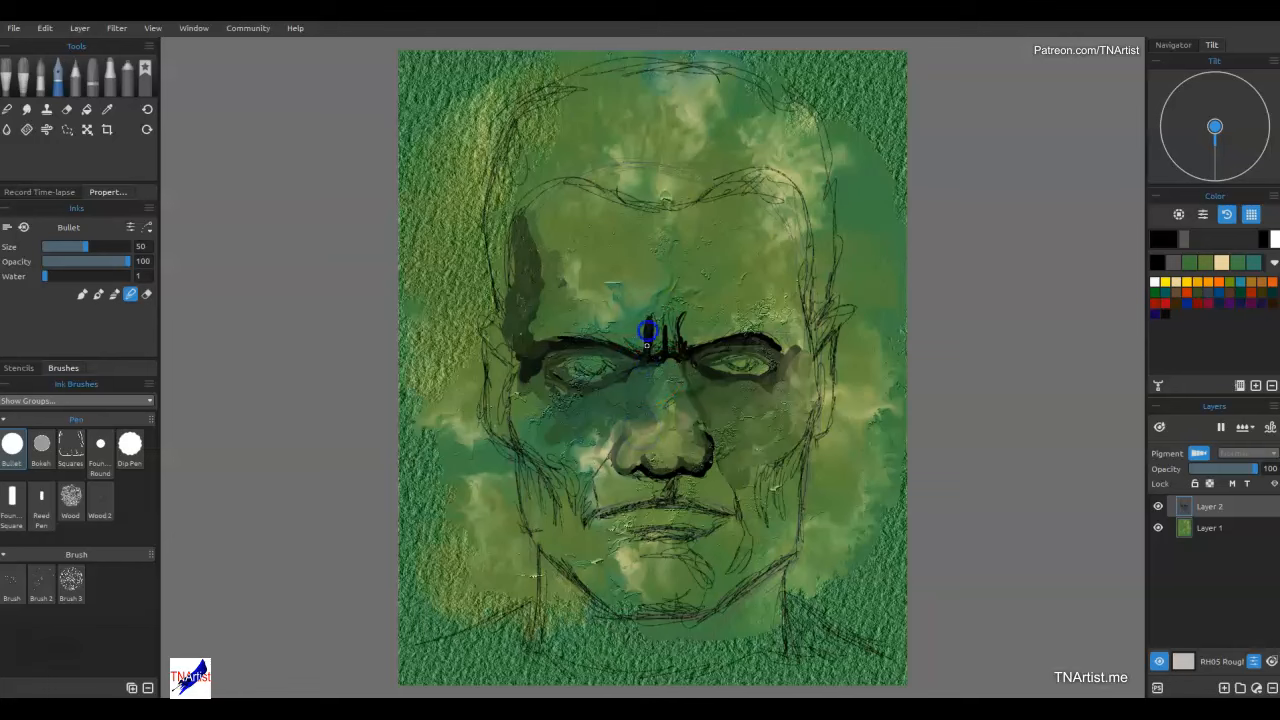
mouse_move(762, 336)
left_mouse_down()
mouse_move(789, 360)
mouse_move(809, 329)
mouse_move(788, 432)
mouse_move(803, 420)
mouse_move(791, 389)
mouse_move(749, 406)
mouse_move(733, 338)
mouse_move(679, 314)
mouse_move(634, 354)
mouse_move(611, 317)
mouse_move(686, 286)
mouse_move(663, 360)
mouse_move(731, 317)
mouse_move(678, 382)
mouse_move(710, 391)
mouse_move(698, 423)
left_mouse_up()
mouse_move(665, 369)
left_mouse_down()
mouse_move(613, 392)
mouse_move(523, 394)
mouse_move(529, 371)
mouse_move(536, 457)
left_mouse_up()
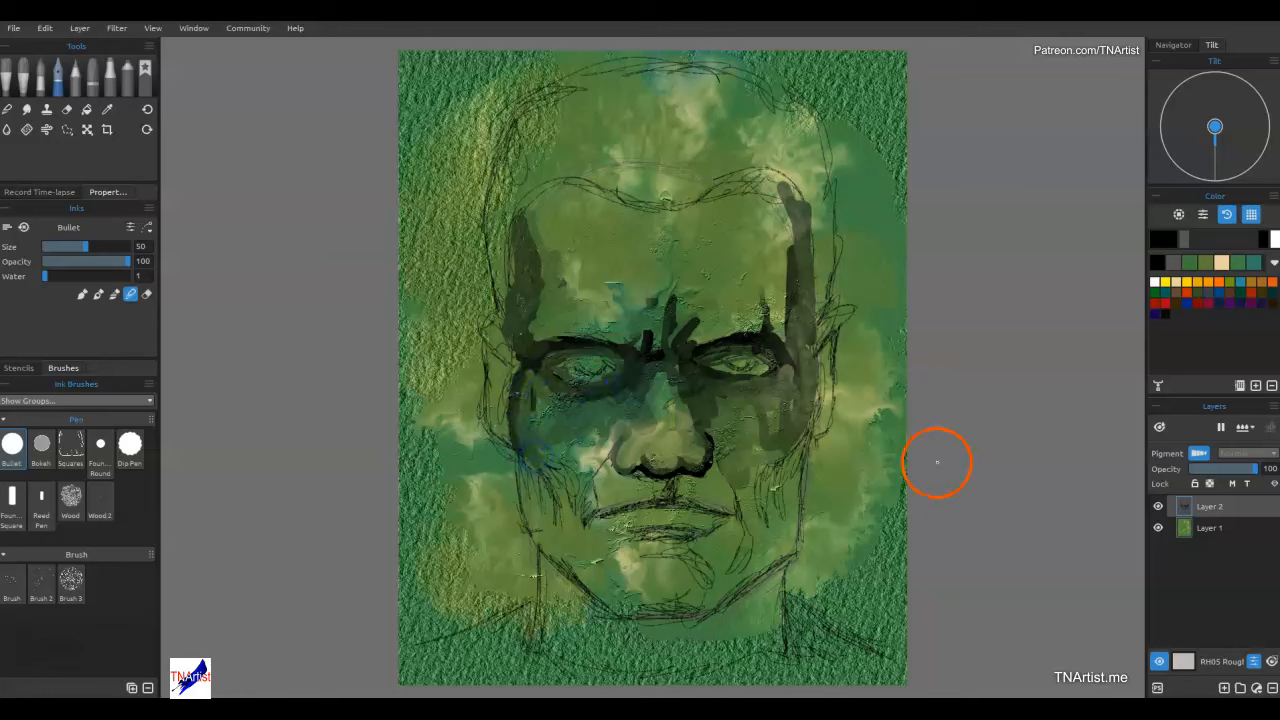
Paint a solid black ink shadow under the chin and along the jawline with the Bullet pen at size 50.
key("b")
mouse_move(694, 620)
left_mouse_down()
mouse_move(756, 598)
mouse_move(636, 636)
mouse_move(693, 660)
mouse_move(754, 597)
mouse_move(646, 631)
mouse_move(568, 601)
mouse_move(543, 557)
left_mouse_up()
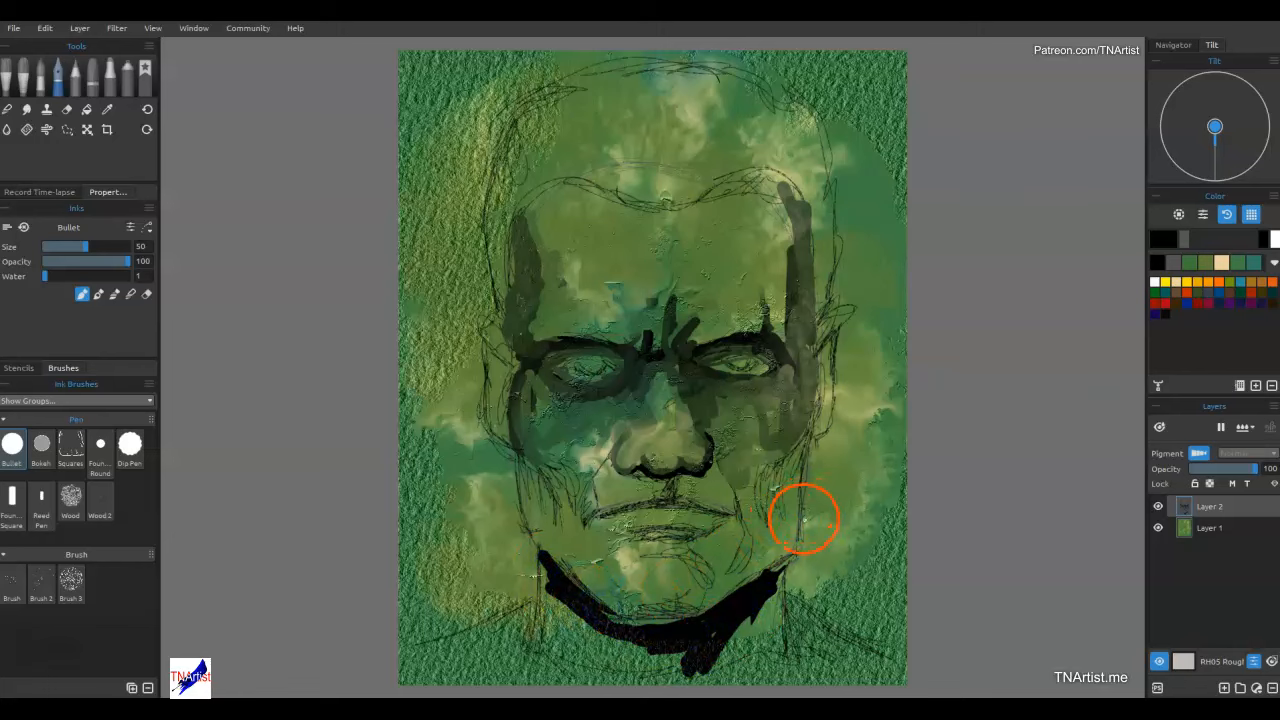
left_click_drag(776, 564, 716, 649)
mouse_move(741, 615)
left_mouse_down()
mouse_move(740, 650)
mouse_move(761, 598)
mouse_move(773, 632)
mouse_move(776, 599)
mouse_move(725, 669)
mouse_move(752, 599)
mouse_move(777, 582)
mouse_move(767, 655)
mouse_move(682, 667)
mouse_move(687, 645)
mouse_move(635, 658)
mouse_move(579, 649)
mouse_move(604, 660)
mouse_move(657, 661)
mouse_move(575, 611)
mouse_move(583, 631)
mouse_move(543, 620)
mouse_move(543, 579)
mouse_move(568, 665)
mouse_move(573, 653)
mouse_move(618, 659)
mouse_move(572, 595)
mouse_move(626, 639)
mouse_move(549, 571)
mouse_move(623, 639)
mouse_move(522, 629)
mouse_move(516, 612)
mouse_move(504, 629)
mouse_move(486, 624)
mouse_move(524, 611)
mouse_move(502, 634)
mouse_move(551, 611)
left_mouse_up()
Blend the black ink under the jaw down over the neck and collar.
key("n")
mouse_move(783, 566)
left_mouse_down()
mouse_move(791, 625)
mouse_move(762, 583)
mouse_move(731, 609)
left_mouse_up()
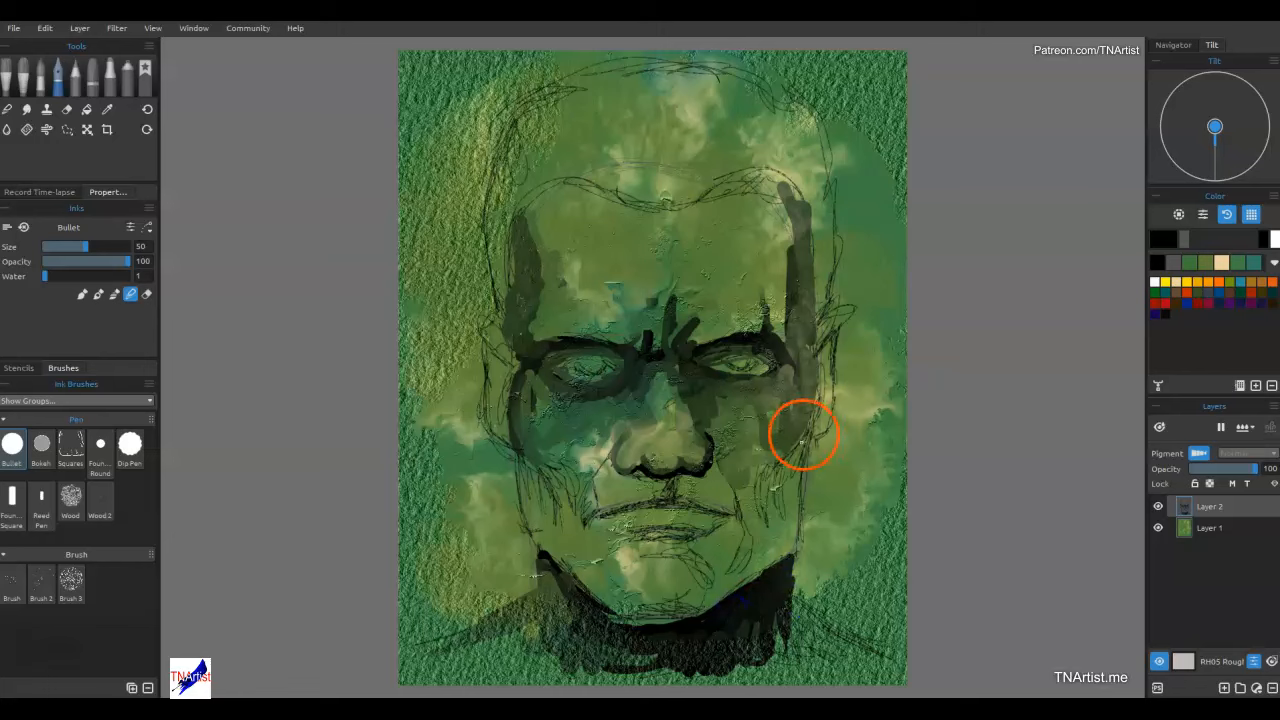
mouse_move(660, 632)
left_mouse_down()
mouse_move(572, 695)
mouse_move(613, 684)
mouse_move(670, 540)
left_mouse_up()
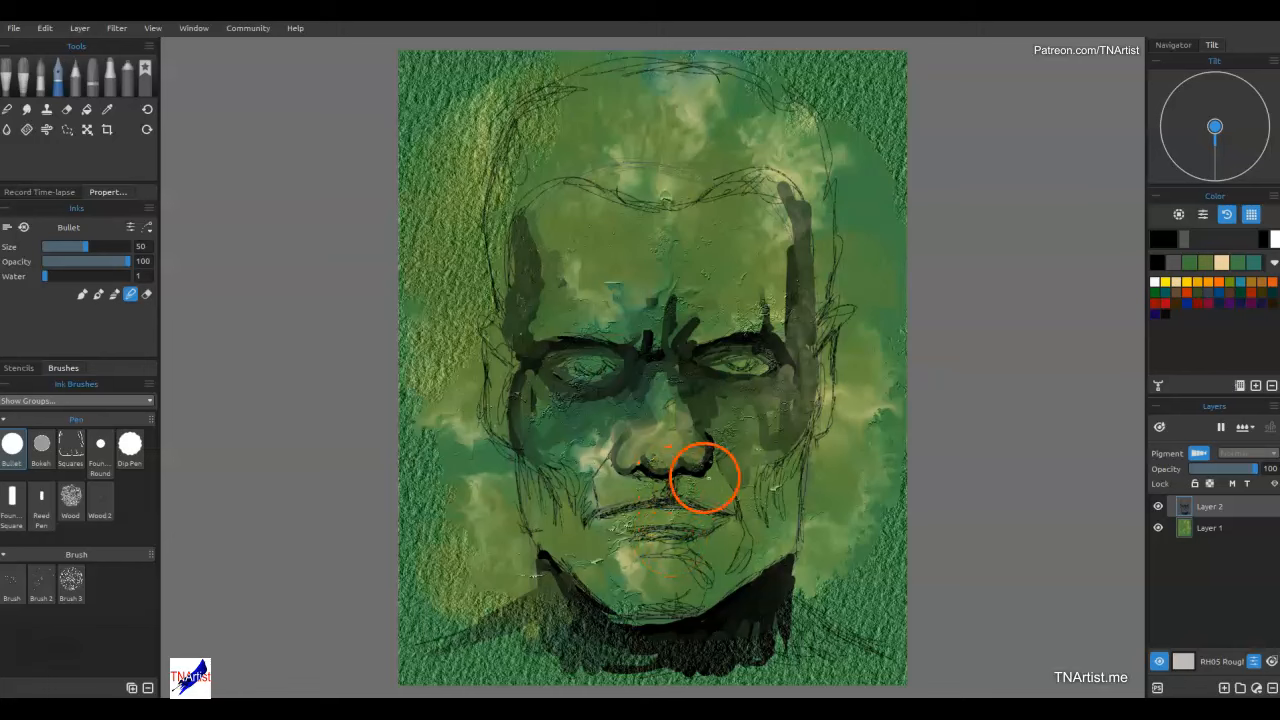
Ink the mouth line, the left smile fold and the base of the nose in black with the Bullet pen at size 50.
key("b")
mouse_move(662, 470)
left_mouse_down()
mouse_move(669, 500)
mouse_move(597, 518)
mouse_move(664, 504)
mouse_move(716, 514)
left_mouse_up()
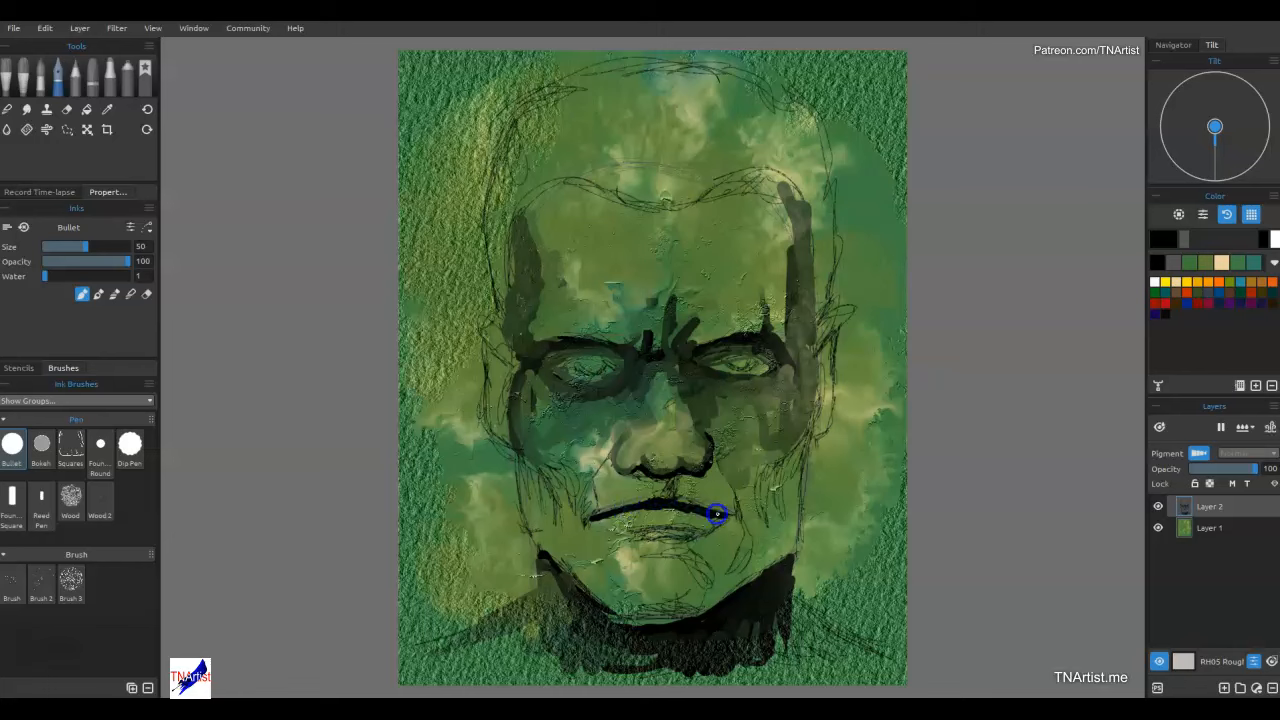
mouse_move(618, 514)
left_mouse_down()
mouse_move(591, 518)
mouse_move(584, 545)
left_mouse_up()
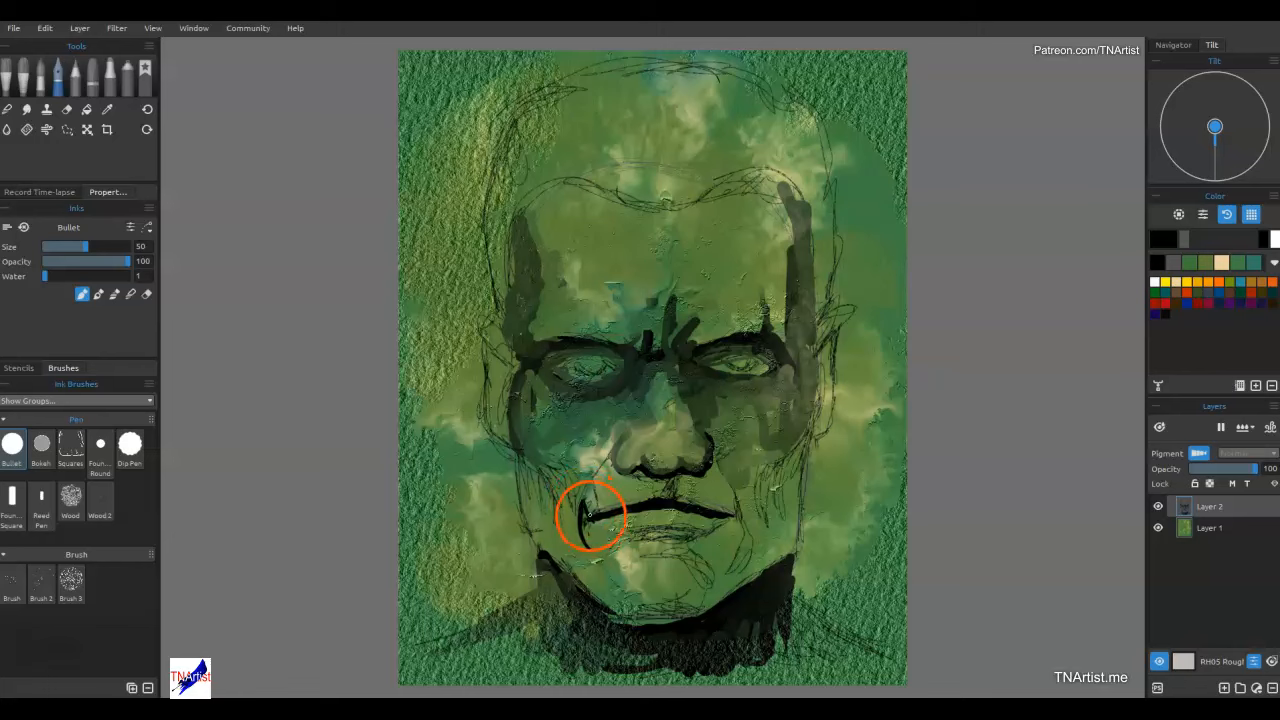
left_click_drag(585, 497, 622, 443)
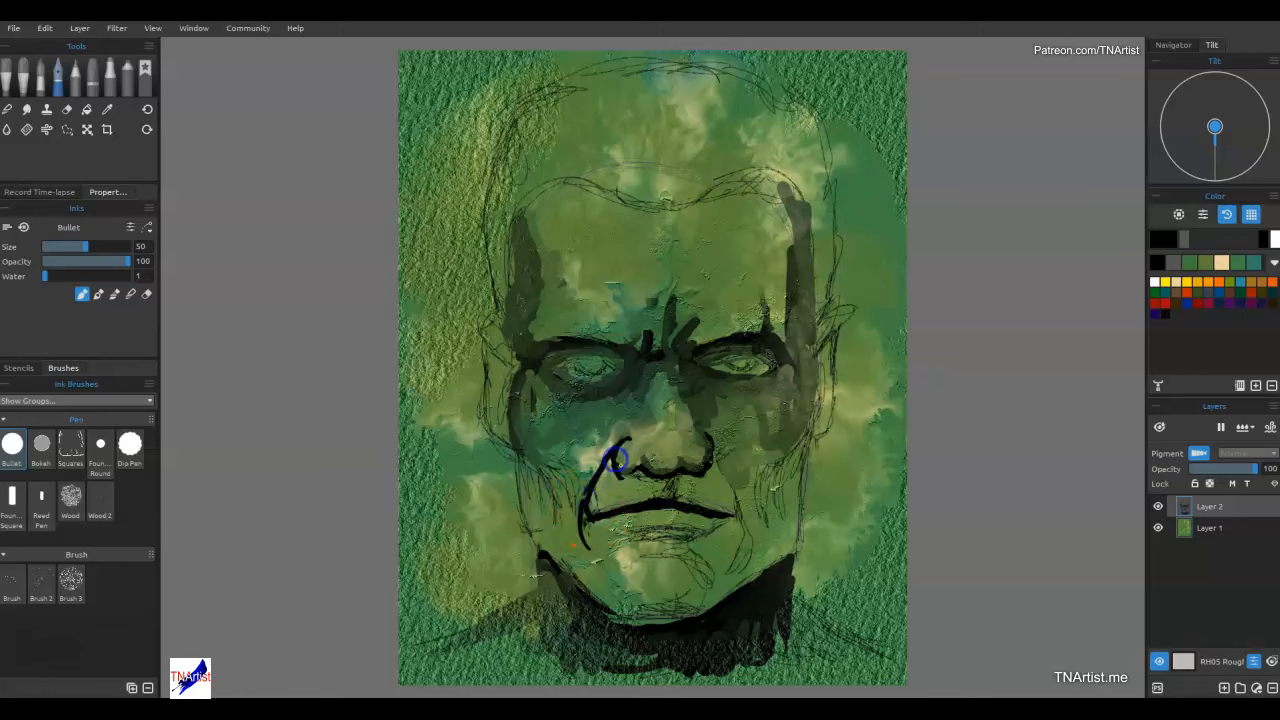
left_click_drag(625, 470, 641, 475)
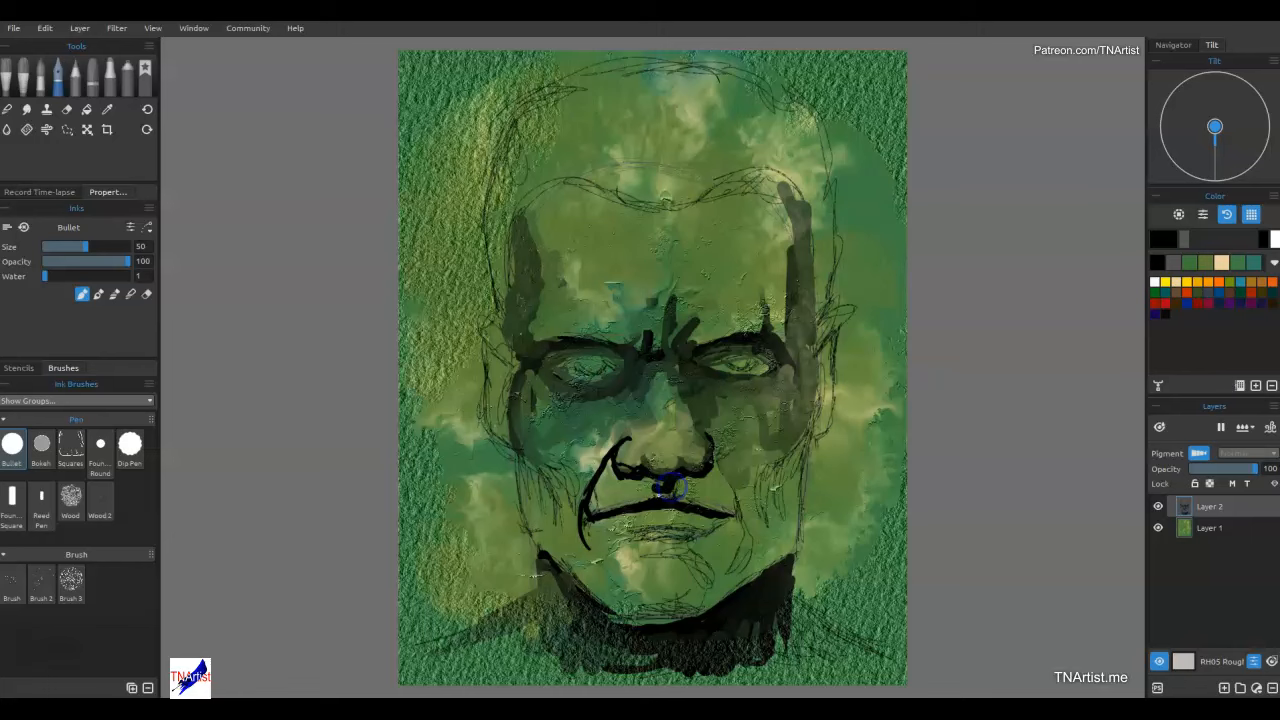
Ink both sides of the nose bridge, the right smile fold, and the contours and hatching of the right cheek and jaw.
mouse_move(631, 462)
left_mouse_down()
mouse_move(599, 456)
mouse_move(639, 416)
mouse_move(638, 395)
mouse_move(641, 416)
mouse_move(636, 395)
mouse_move(624, 422)
mouse_move(640, 408)
mouse_move(641, 364)
mouse_move(681, 405)
left_mouse_up()
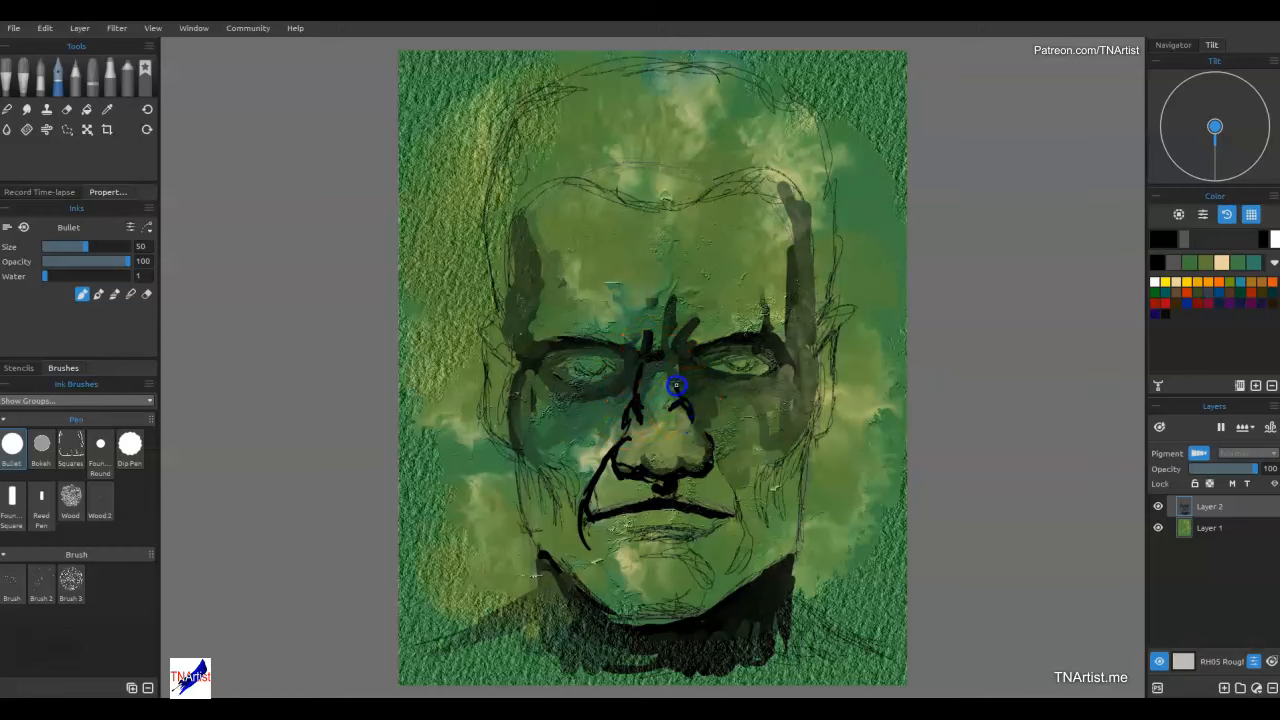
left_click_drag(677, 368, 682, 358)
left_click_drag(688, 500, 710, 510)
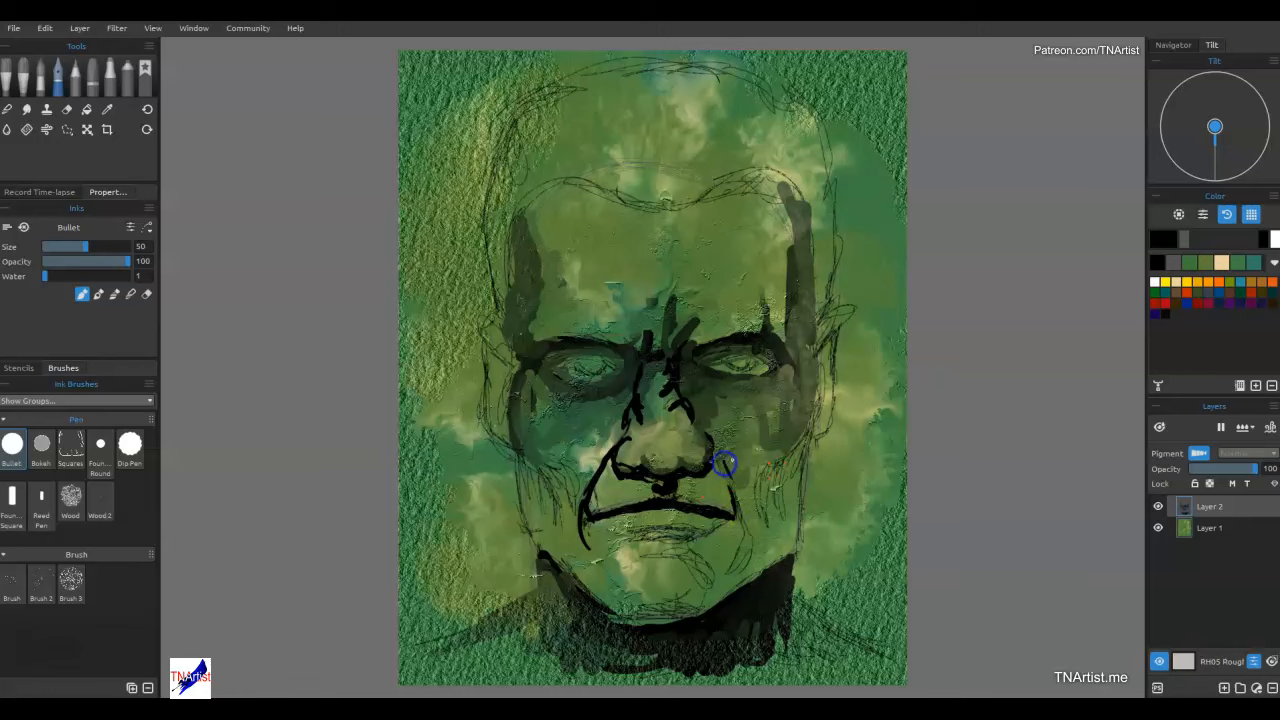
mouse_move(729, 477)
left_mouse_down()
mouse_move(751, 534)
mouse_move(718, 597)
left_mouse_up()
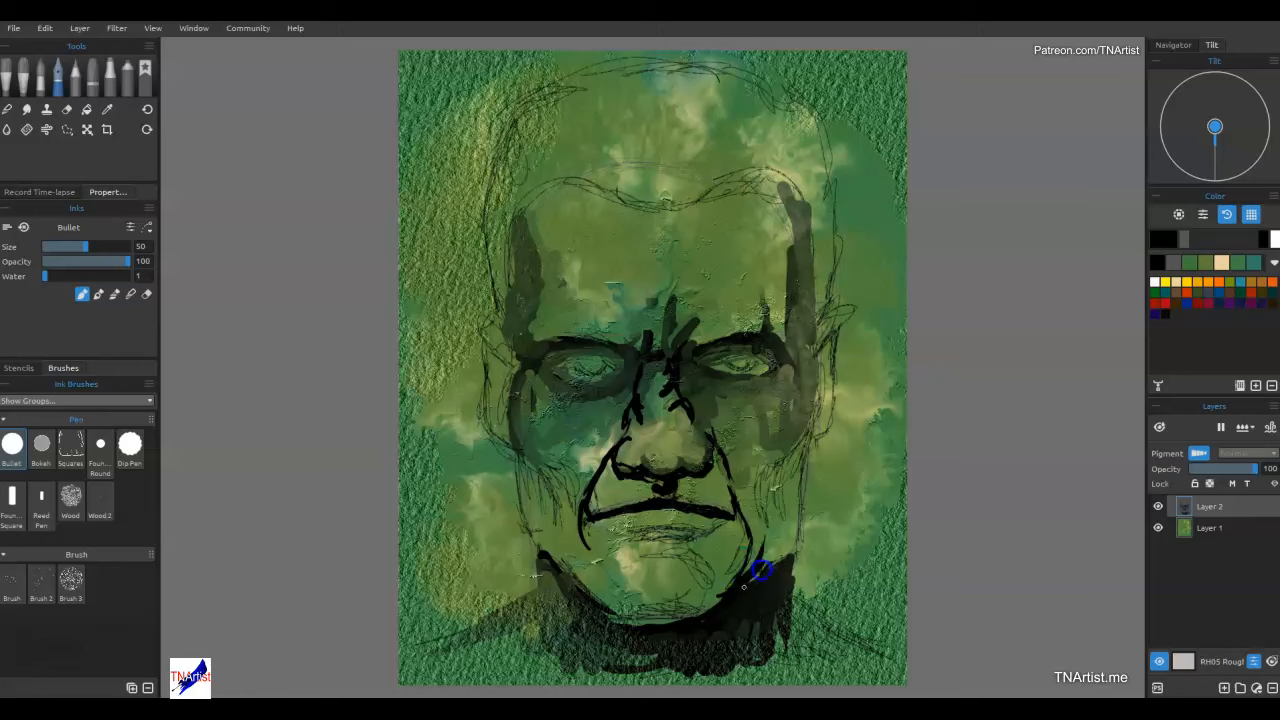
mouse_move(793, 530)
left_mouse_down()
mouse_move(809, 413)
mouse_move(767, 461)
mouse_move(766, 489)
mouse_move(752, 466)
mouse_move(766, 532)
mouse_move(782, 452)
mouse_move(779, 494)
mouse_move(783, 462)
left_mouse_up()
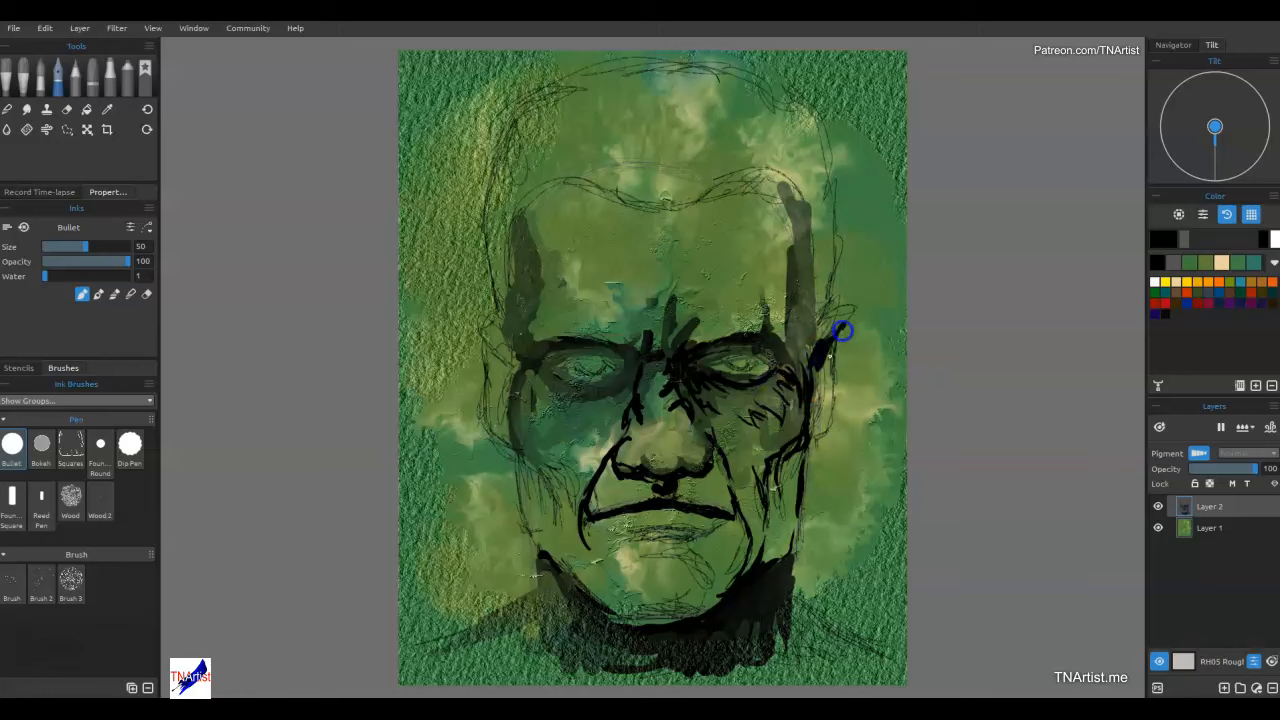
Outline the ear on the right side of the portrait in black ink and fill its inner folds.
left_click_drag(829, 334, 837, 377)
mouse_move(838, 318)
left_mouse_down()
mouse_move(823, 349)
mouse_move(849, 306)
mouse_move(831, 337)
mouse_move(845, 347)
left_mouse_up()
left_click_drag(843, 350, 832, 340)
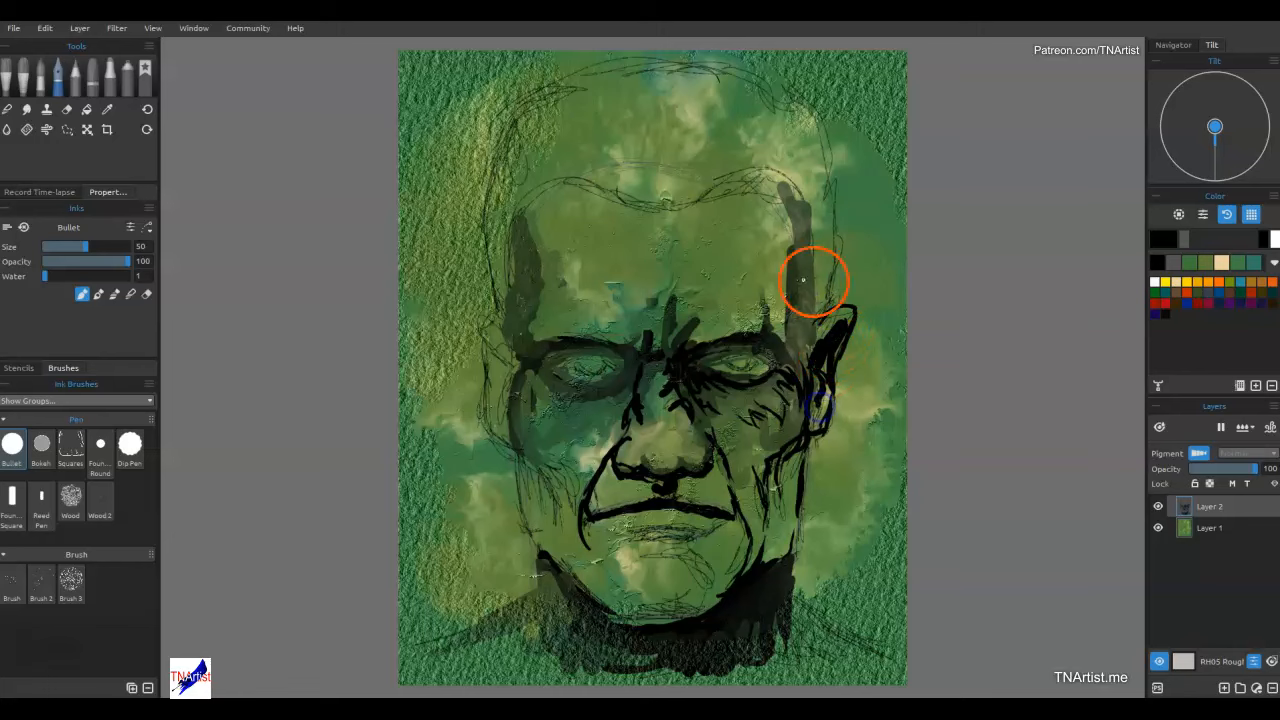
Ink the ear on the left side of the portrait and continue the line down the left jaw to the chin.
mouse_move(512, 356)
left_mouse_down()
mouse_move(477, 327)
mouse_move(487, 347)
left_mouse_up()
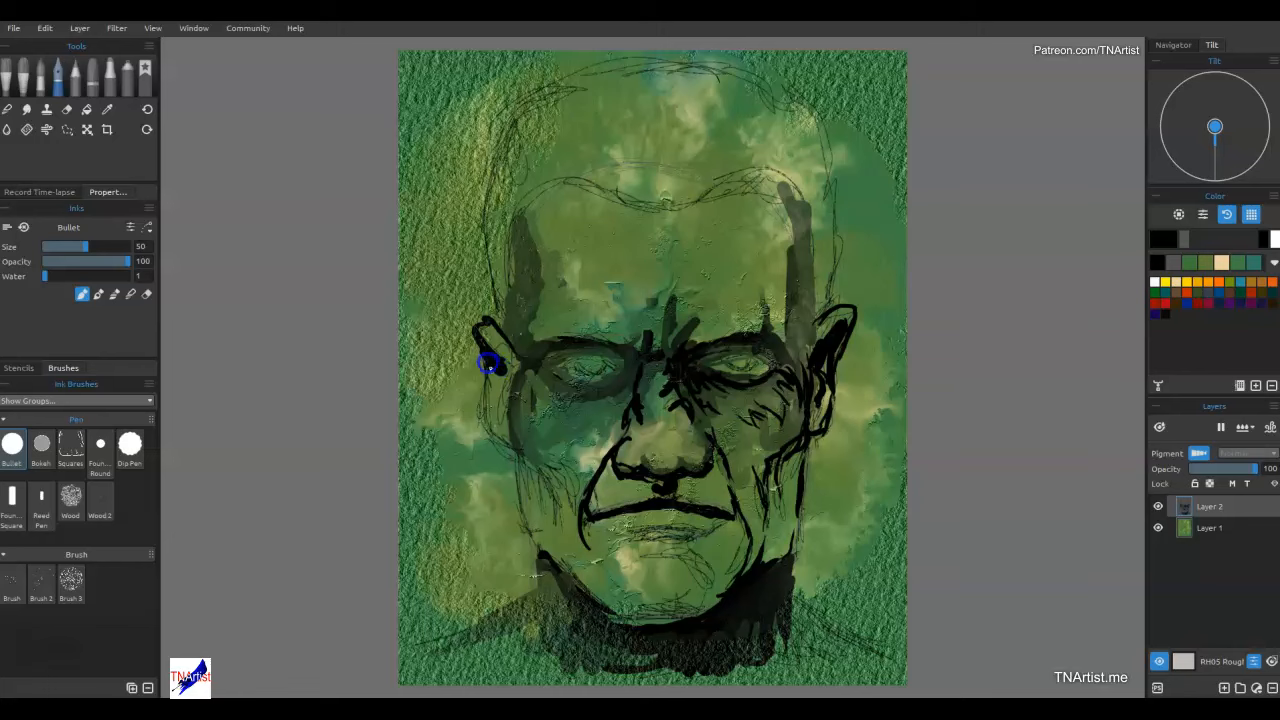
left_click_drag(487, 372, 490, 440)
left_click_drag(490, 440, 514, 457)
left_click_drag(514, 457, 508, 395)
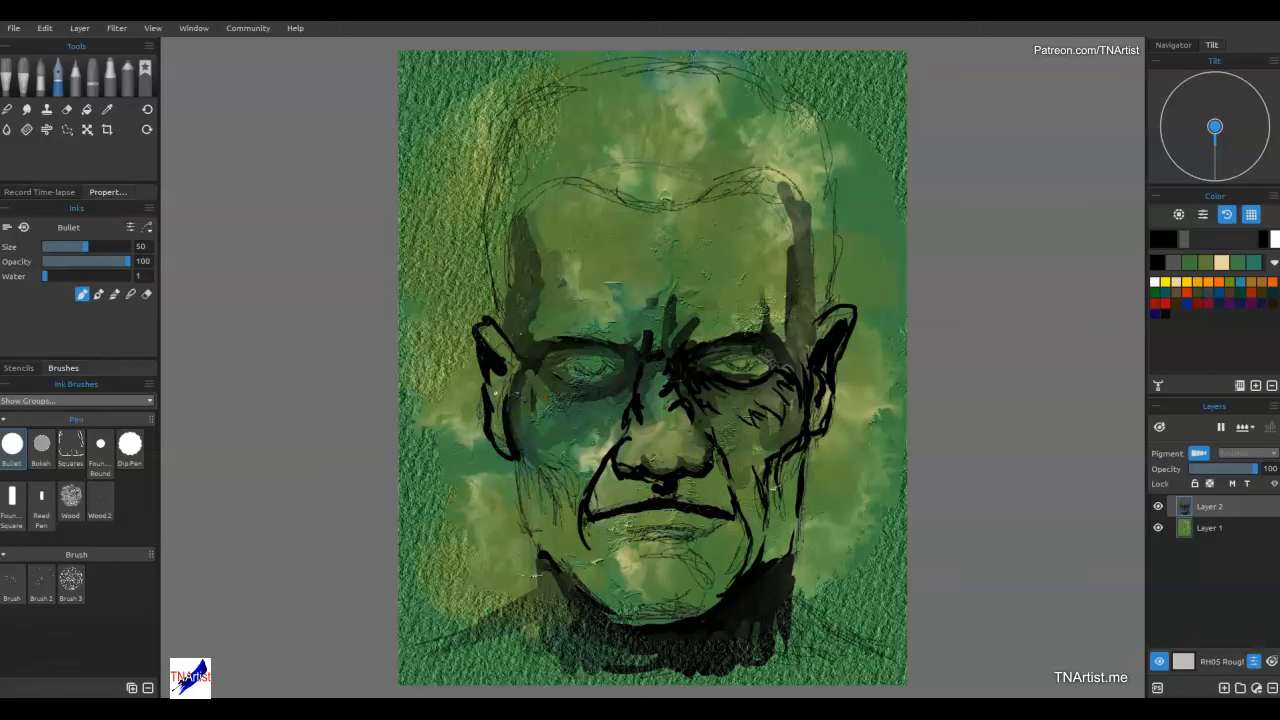
left_click_drag(498, 400, 505, 372)
left_click_drag(512, 455, 560, 565)
left_click_drag(560, 563, 578, 596)
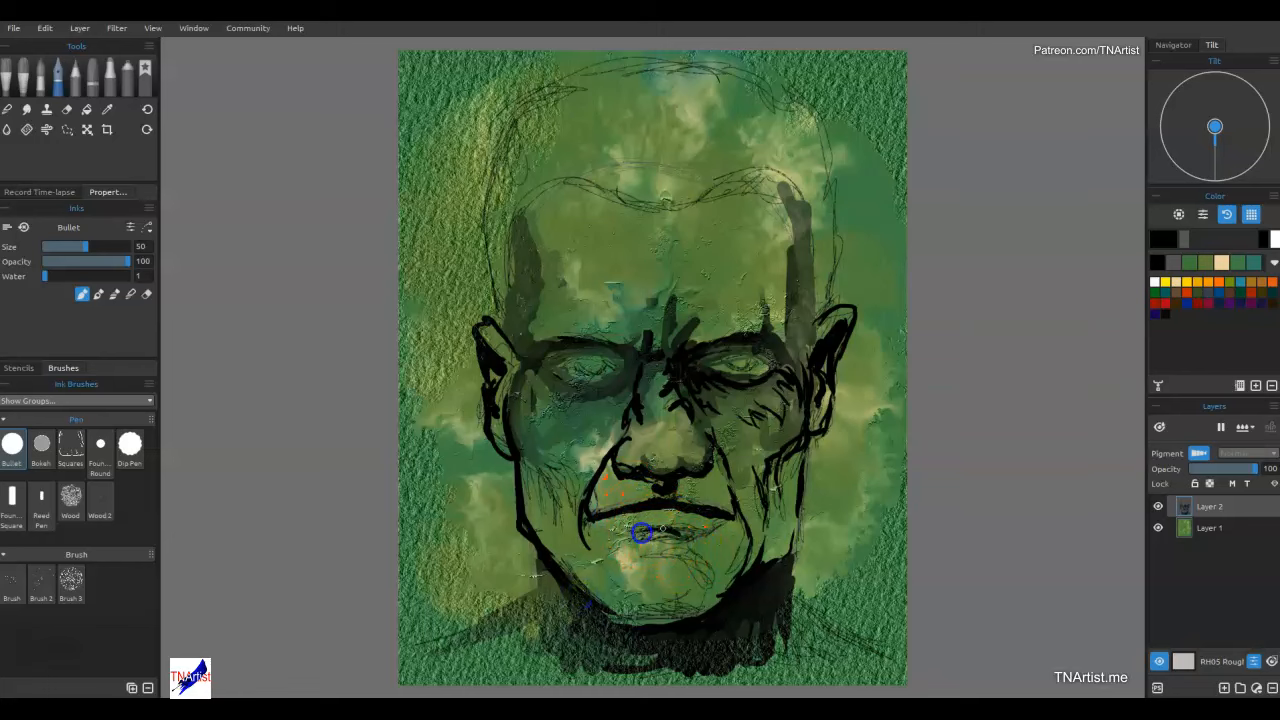
Ink the shadow under the lower lip and blend it outward over the upper chin.
left_click_drag(681, 538, 651, 574)
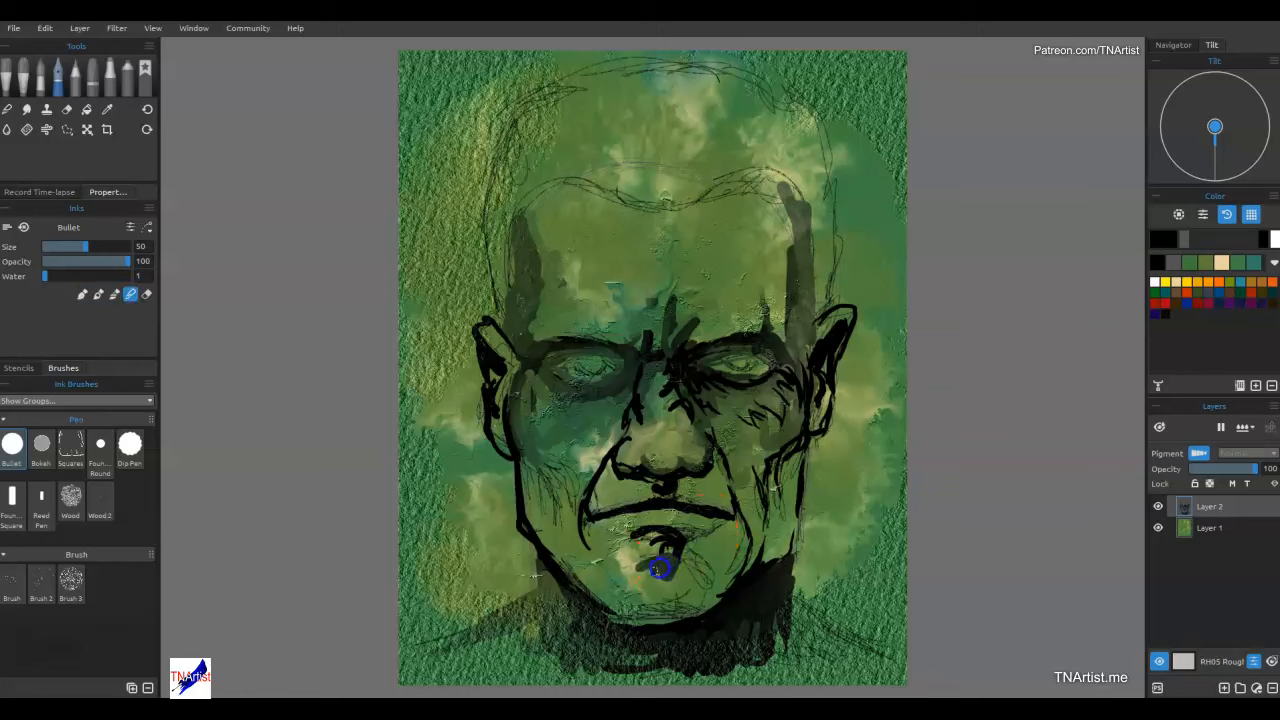
left_click_drag(663, 557, 651, 557)
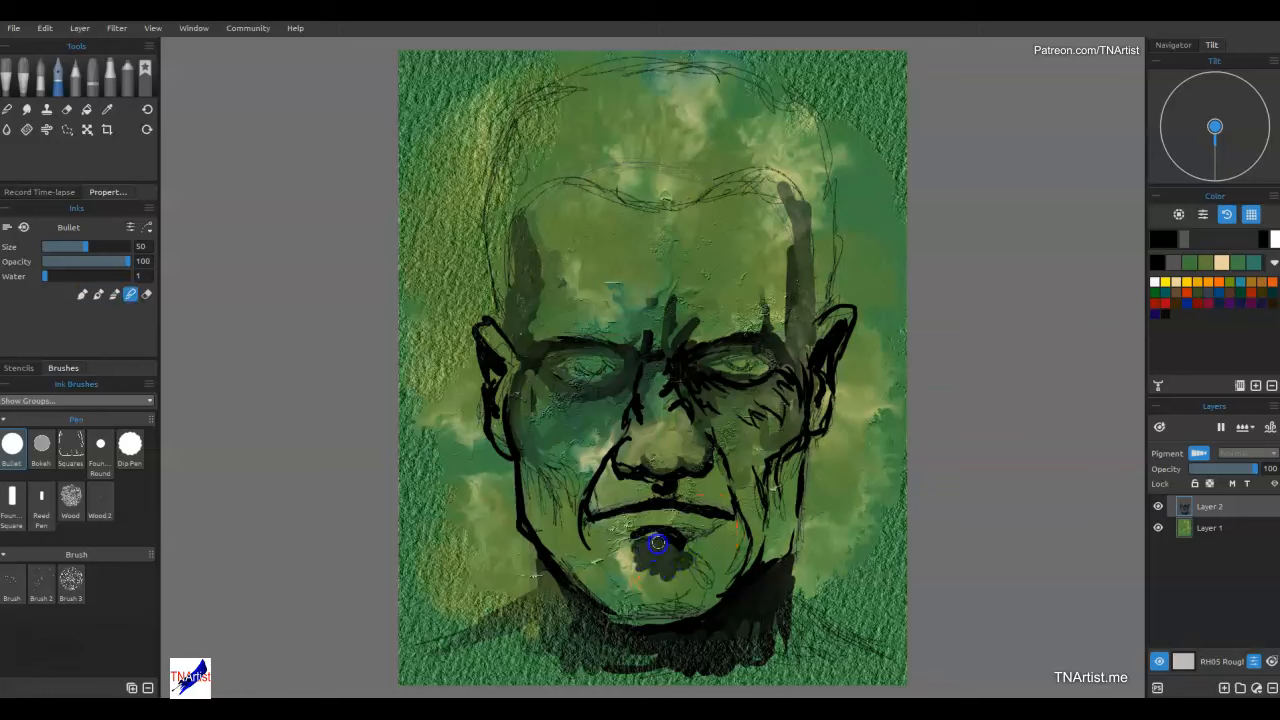
left_click_drag(683, 539, 679, 538)
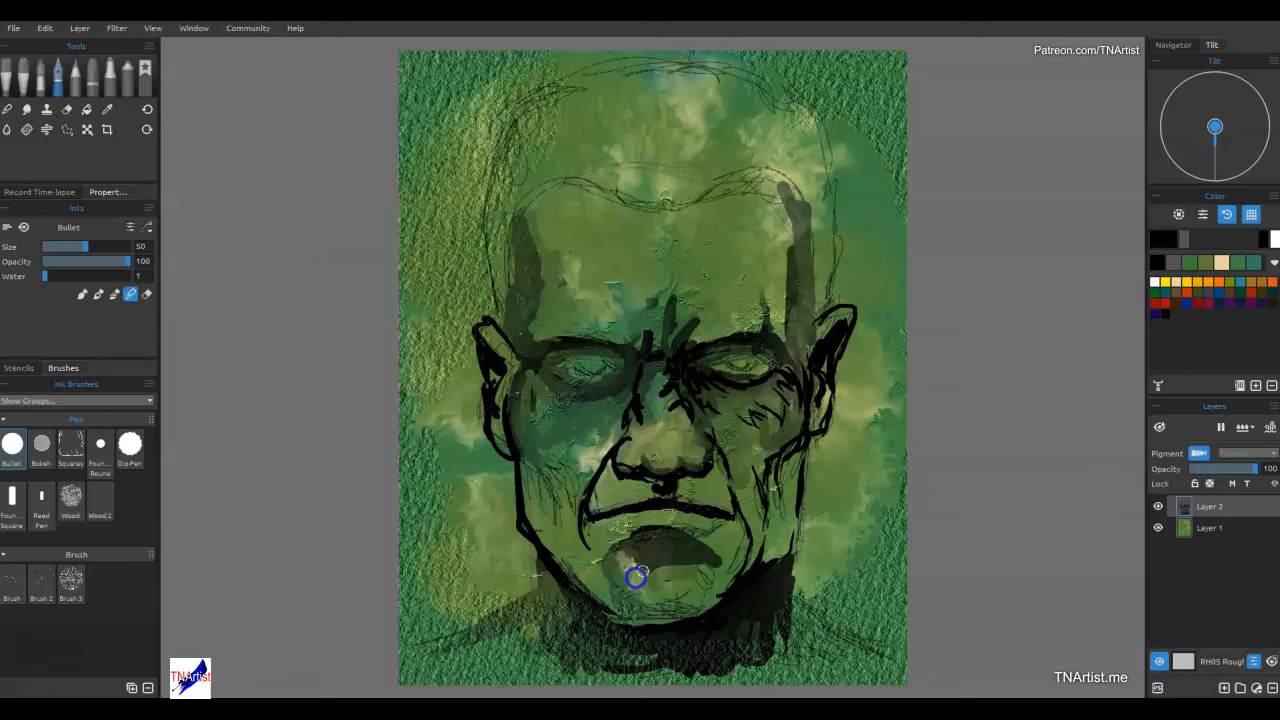
left_click_drag(636, 577, 691, 562)
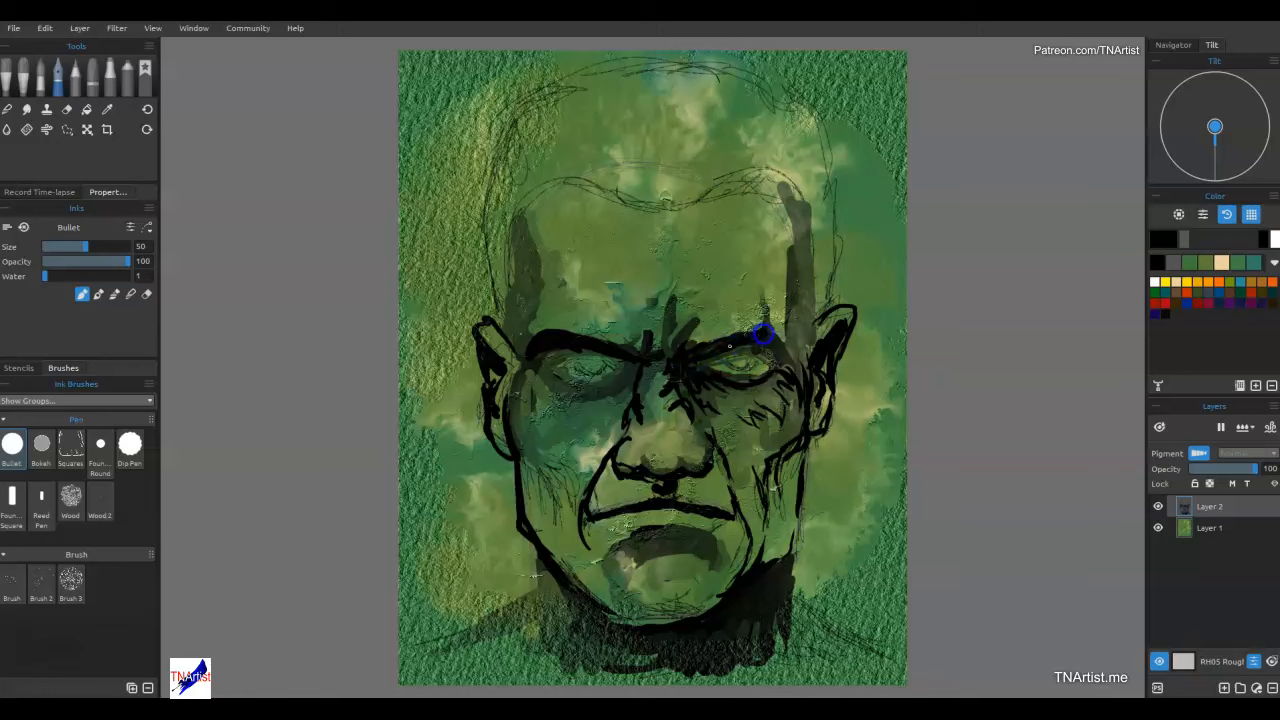
Thicken both eyebrows in solid black and add dark accents at the inner eye corners and around the mouth.
left_click_drag(761, 333, 782, 352)
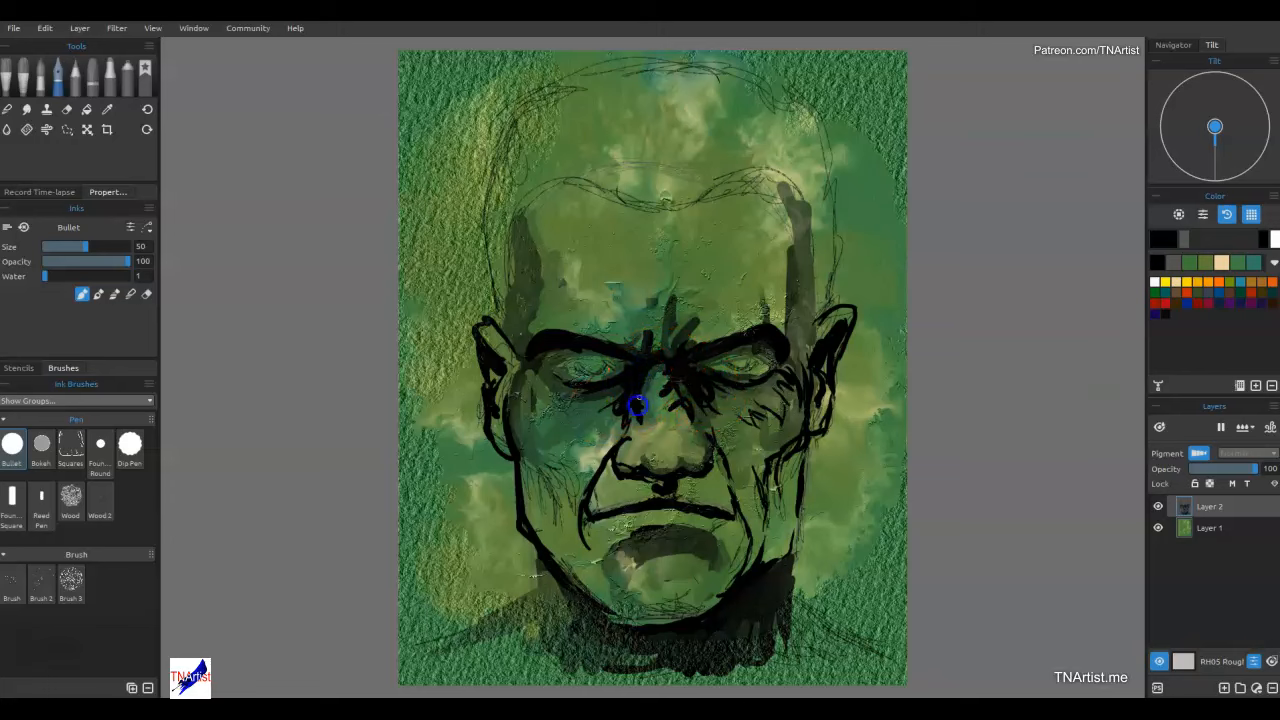
left_click_drag(638, 404, 646, 368)
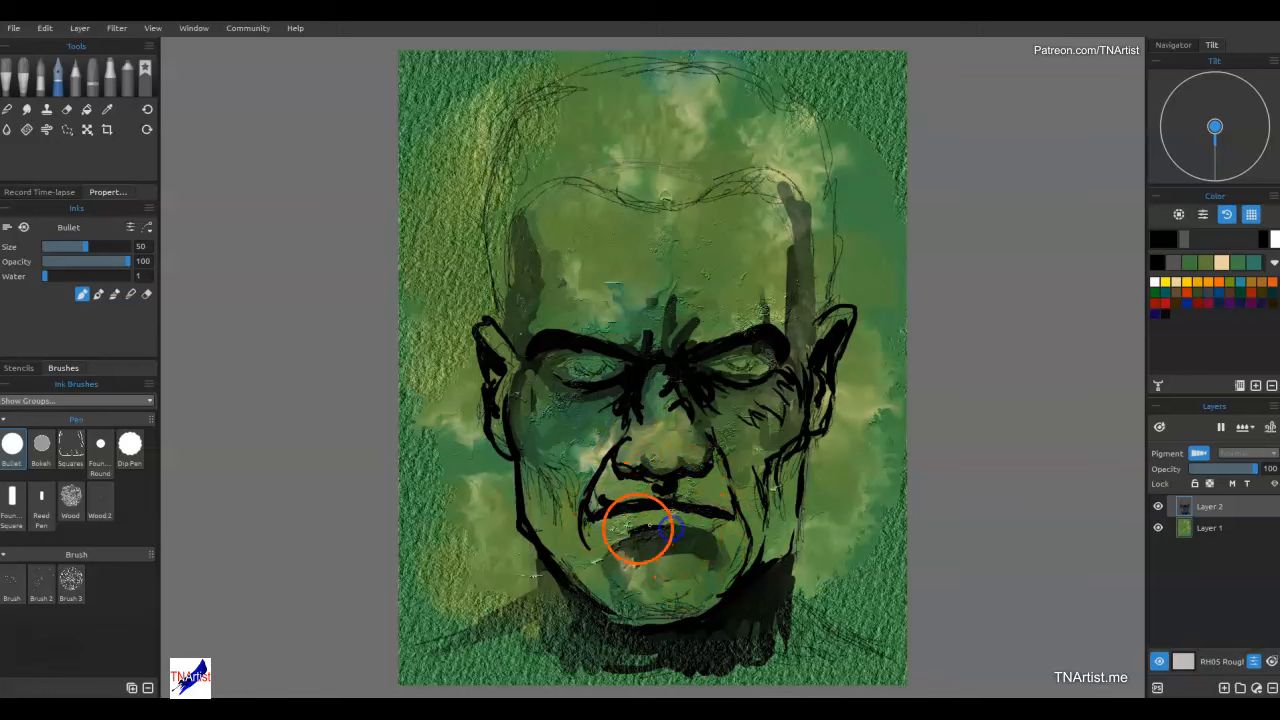
left_click_drag(671, 528, 684, 533)
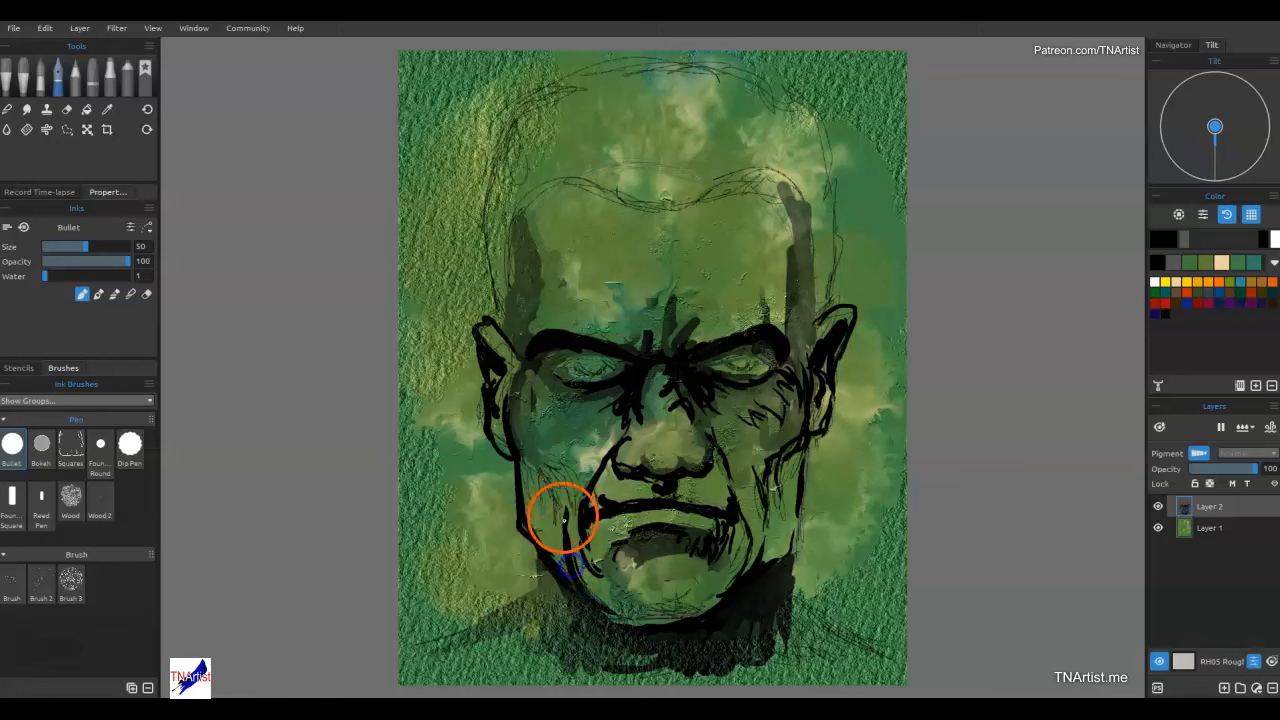
Ink the hollow of the left cheek with contour and hatching lines, darken the left sideburn, and reinforce the shadow at the right jaw.
left_click_drag(557, 514, 546, 471)
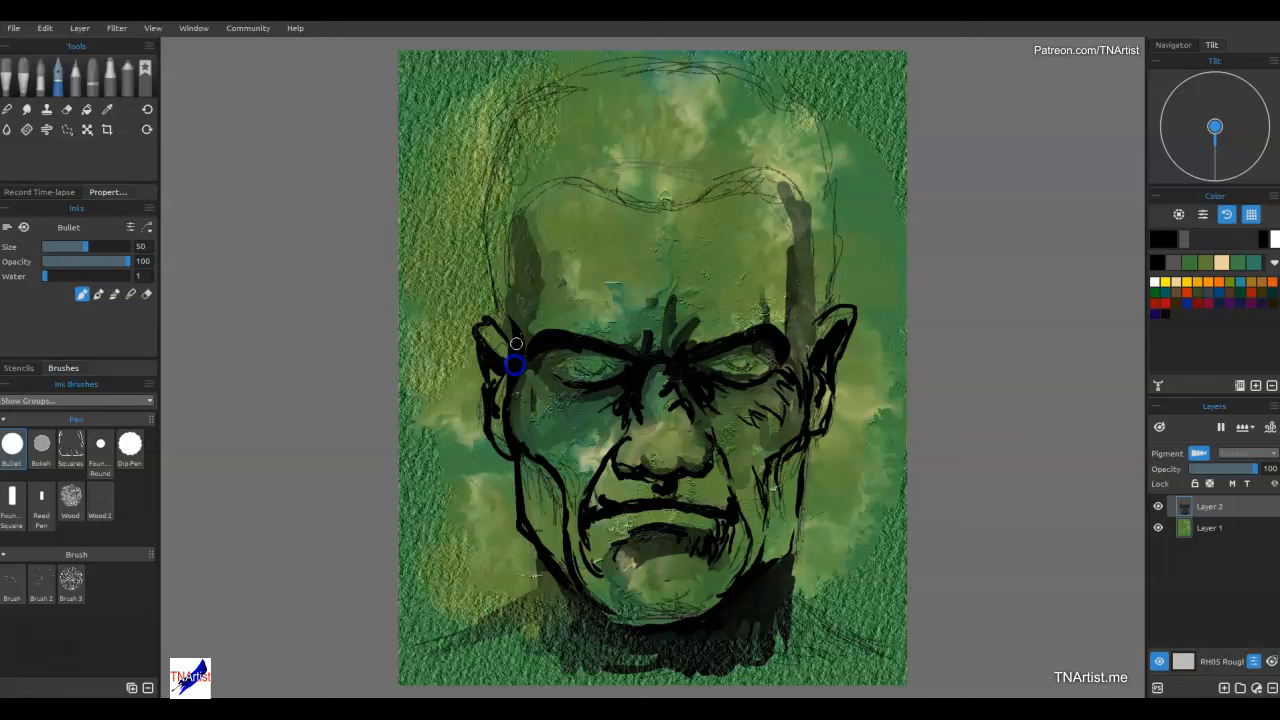
left_click_drag(509, 362, 500, 286)
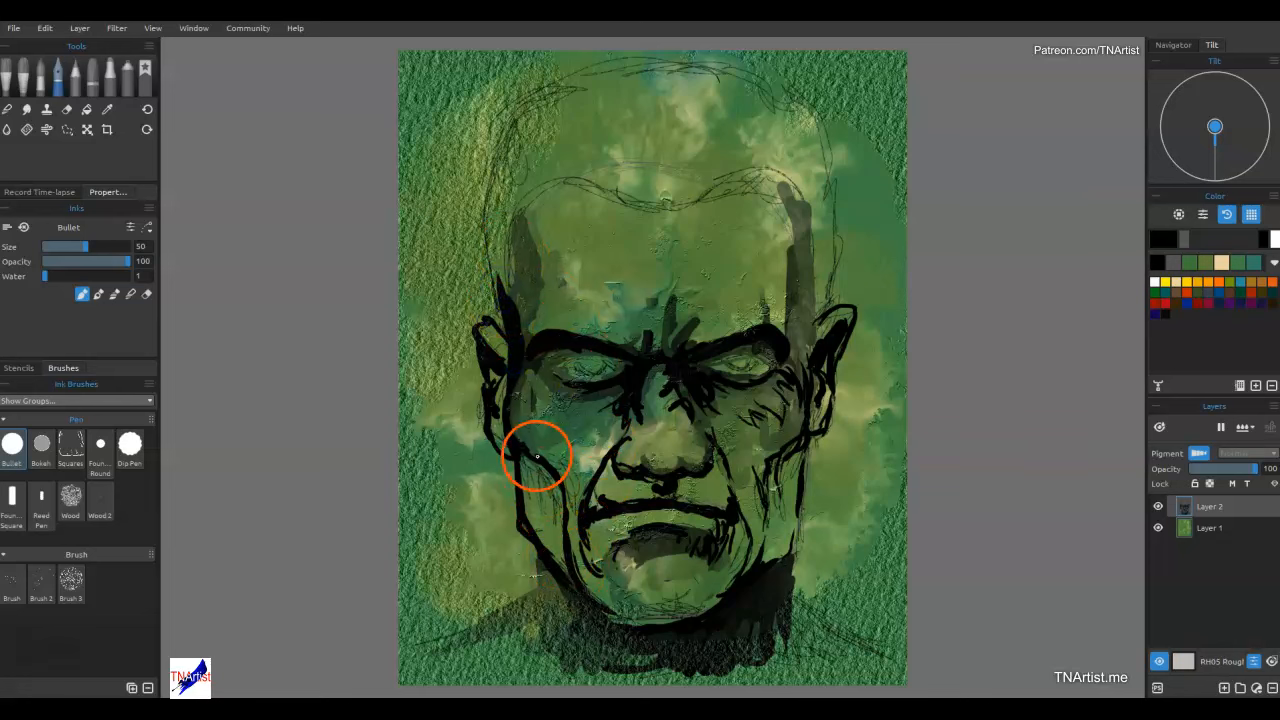
left_click_drag(534, 500, 530, 470)
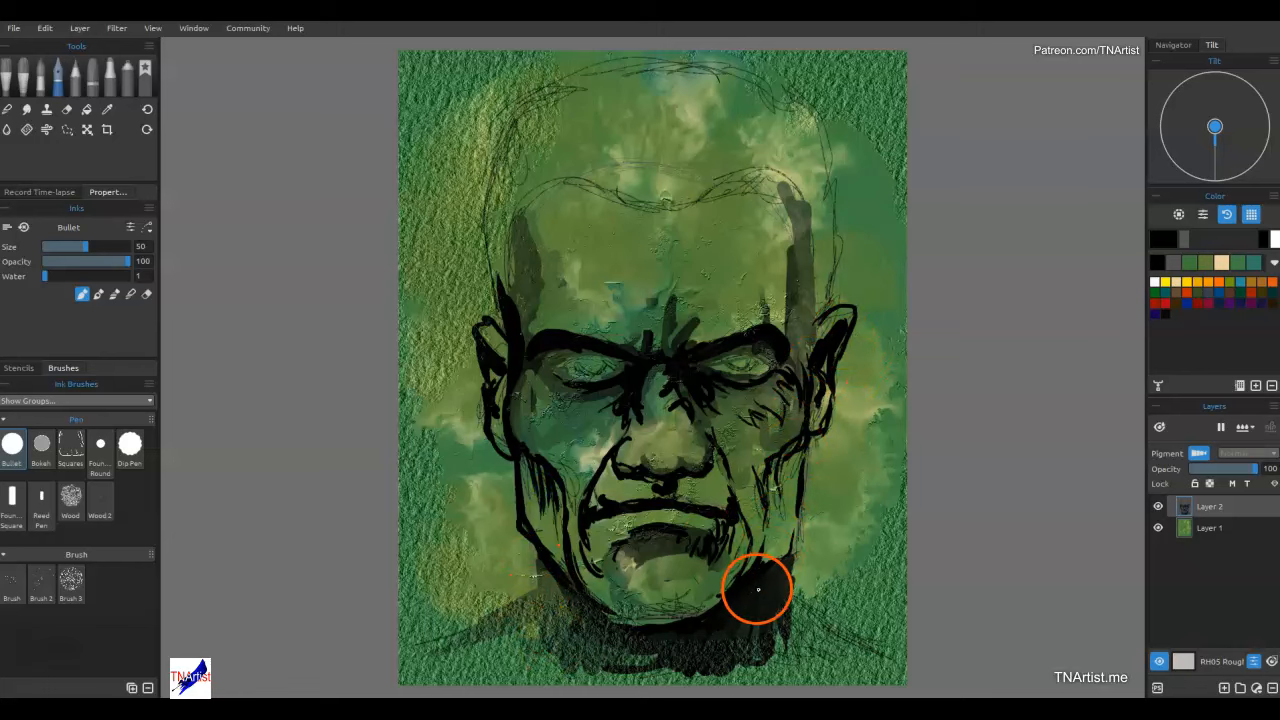
left_click_drag(754, 591, 757, 583)
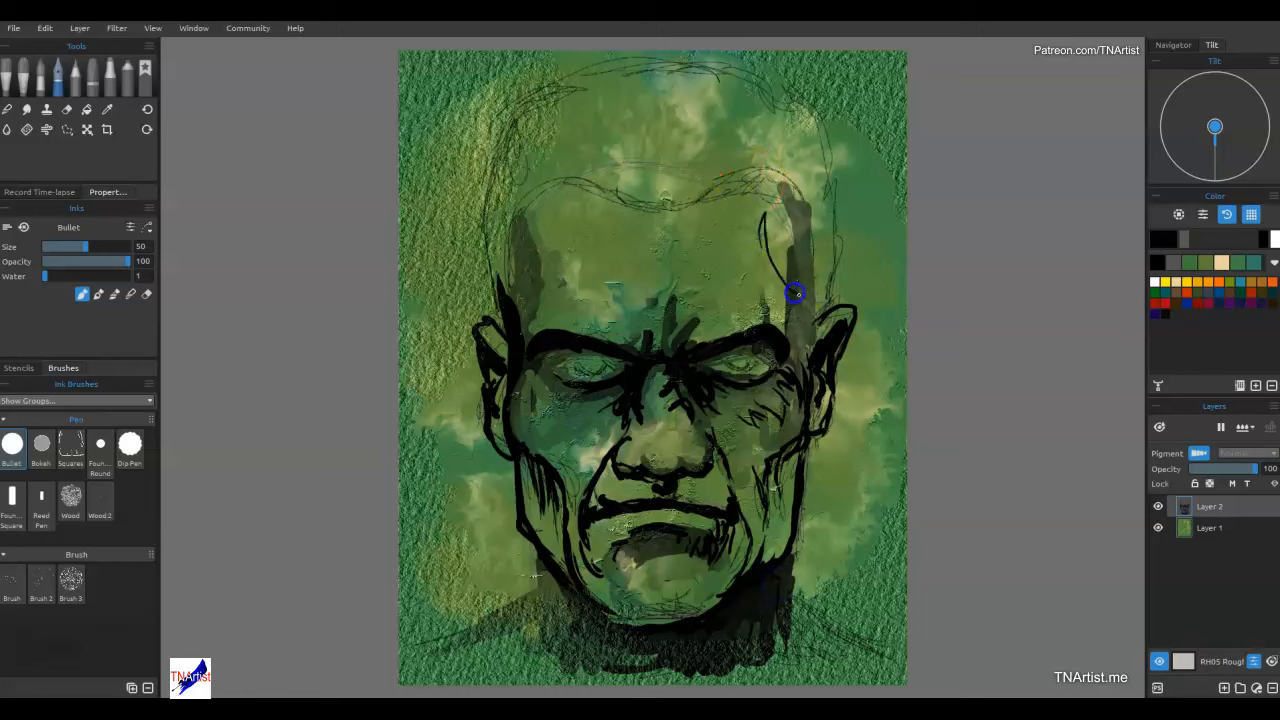
Darken the temples on both sides of the forehead with vertical black ink strokes.
mouse_move(794, 289)
left_mouse_down()
mouse_move(798, 235)
mouse_move(797, 343)
left_mouse_up()
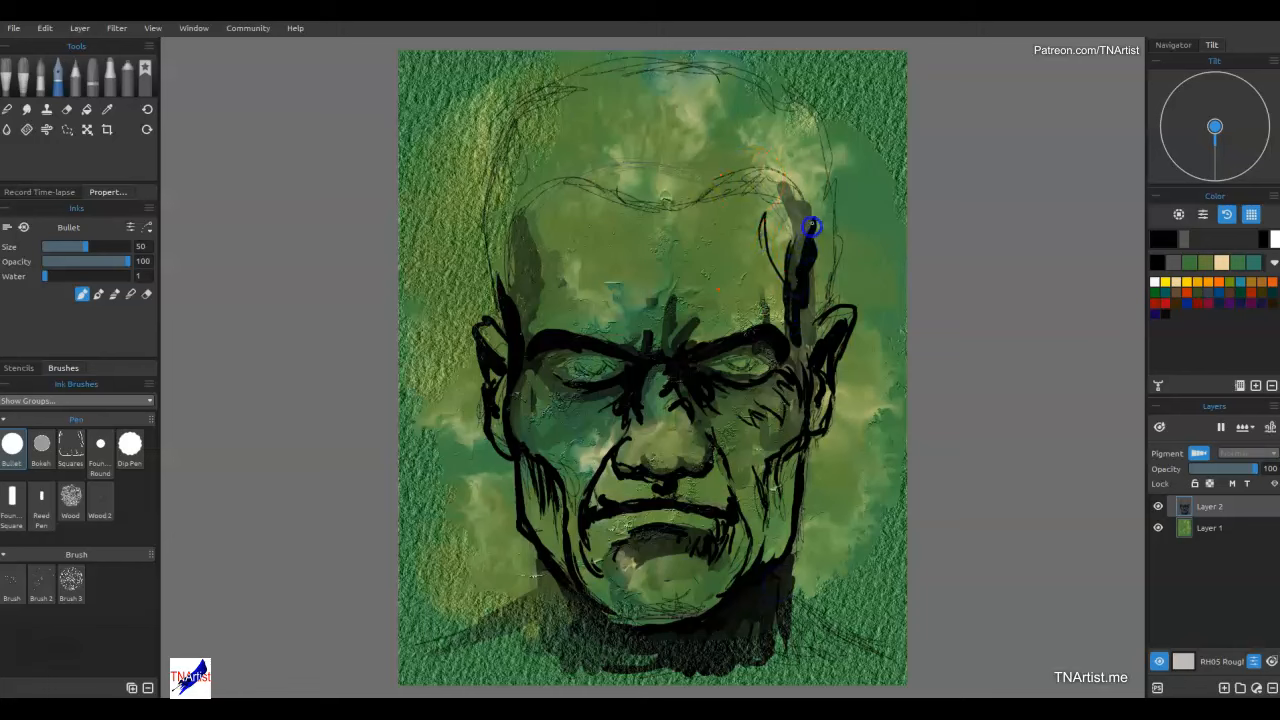
left_click_drag(807, 220, 807, 328)
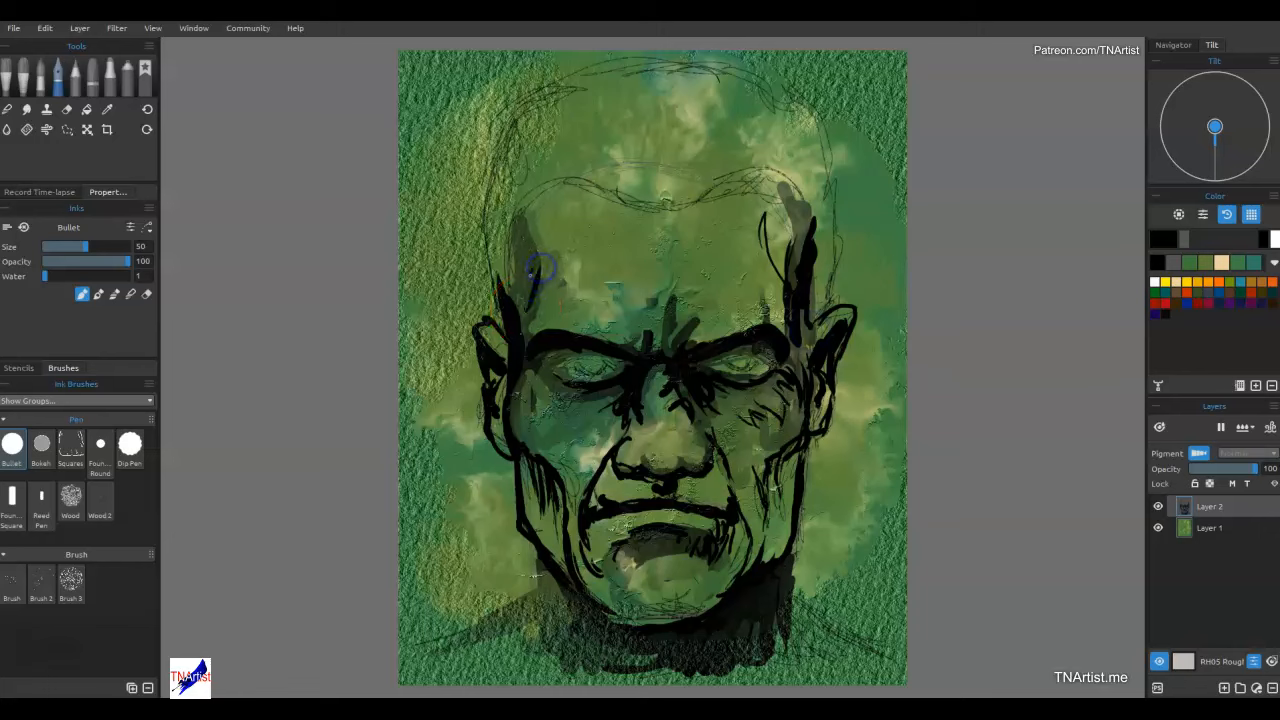
mouse_move(538, 270)
left_mouse_down()
mouse_move(519, 311)
mouse_move(524, 280)
left_mouse_up()
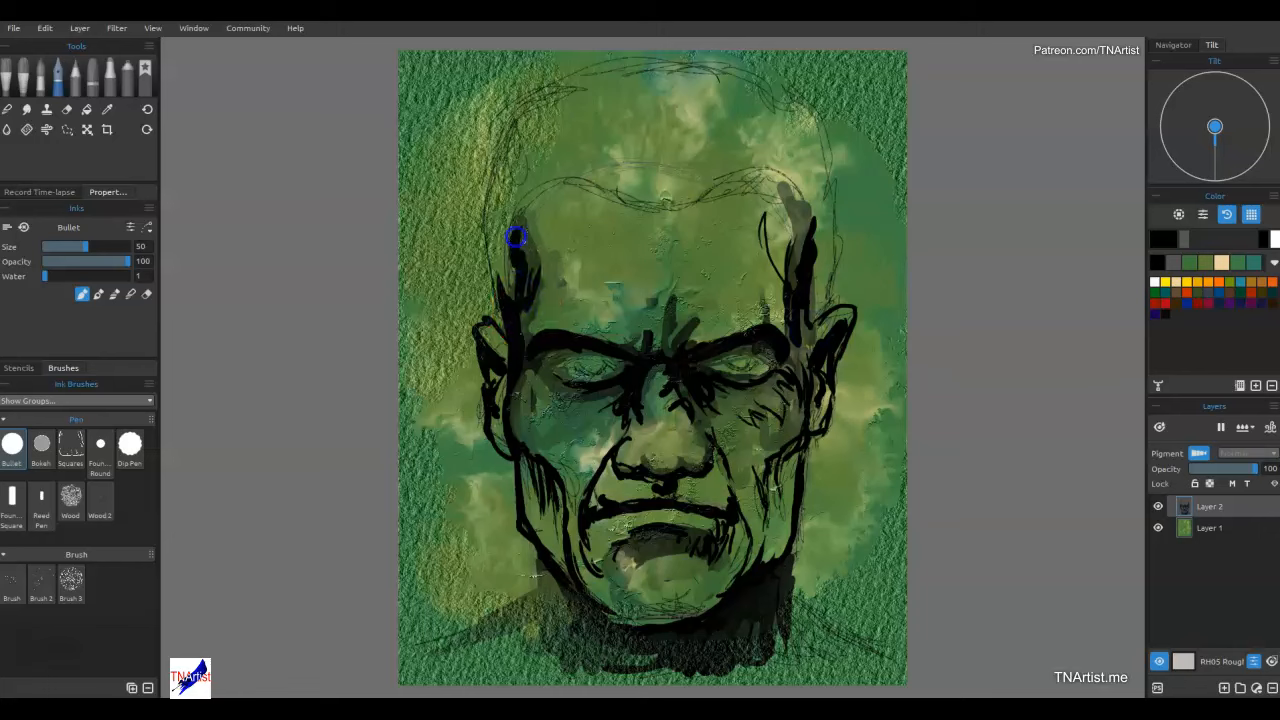
Ink the hairline across the forehead, with a smooth curve on the left and short spiky strokes on the right.
left_click_drag(517, 234, 563, 189)
left_click_drag(597, 205, 620, 211)
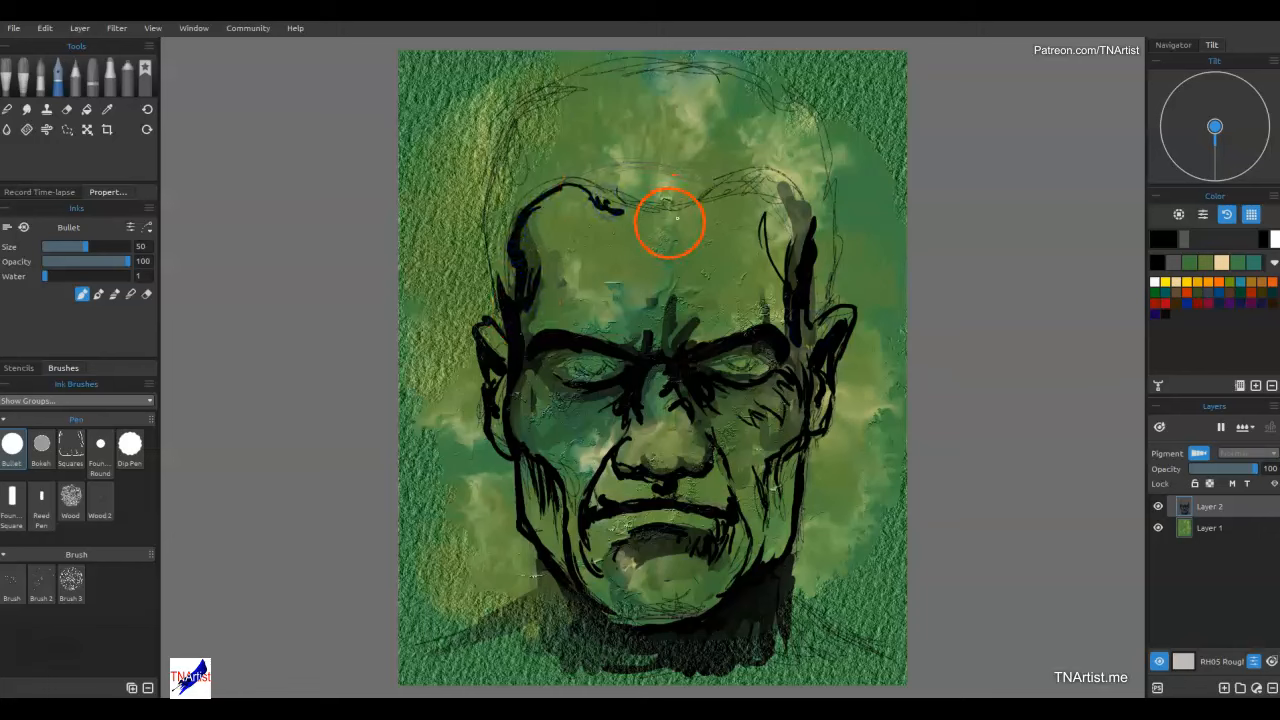
left_click_drag(700, 175, 672, 212)
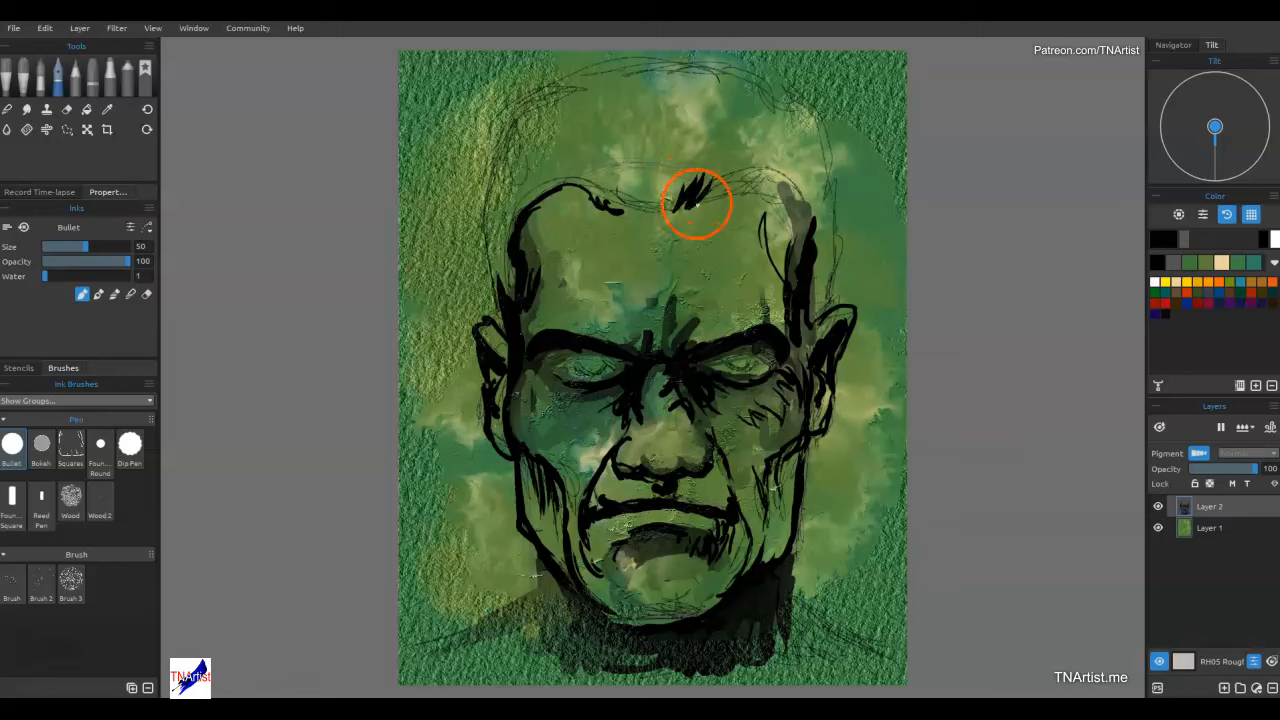
mouse_move(680, 205)
left_mouse_down()
mouse_move(720, 170)
mouse_move(714, 198)
mouse_move(757, 157)
left_mouse_up()
left_click_drag(720, 205, 775, 170)
left_click_drag(750, 185, 780, 186)
left_click_drag(780, 186, 810, 285)
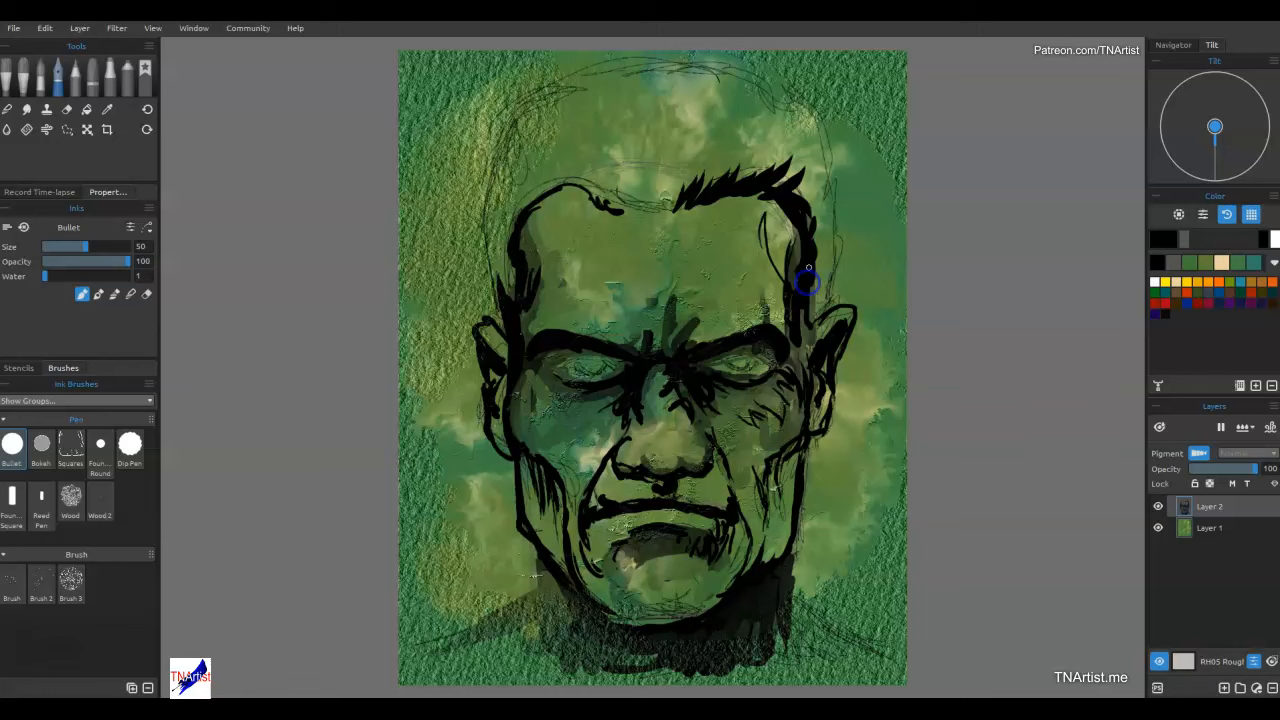
Fill the side hair above the right ear with black ink strokes up to the top corner of the hairline.
left_click_drag(809, 267, 809, 292)
mouse_move(812, 231)
left_mouse_down()
mouse_move(812, 324)
mouse_move(819, 226)
mouse_move(826, 312)
left_mouse_up()
mouse_move(825, 215)
left_mouse_down()
mouse_move(825, 316)
mouse_move(844, 301)
mouse_move(820, 171)
mouse_move(845, 241)
mouse_move(809, 163)
left_mouse_up()
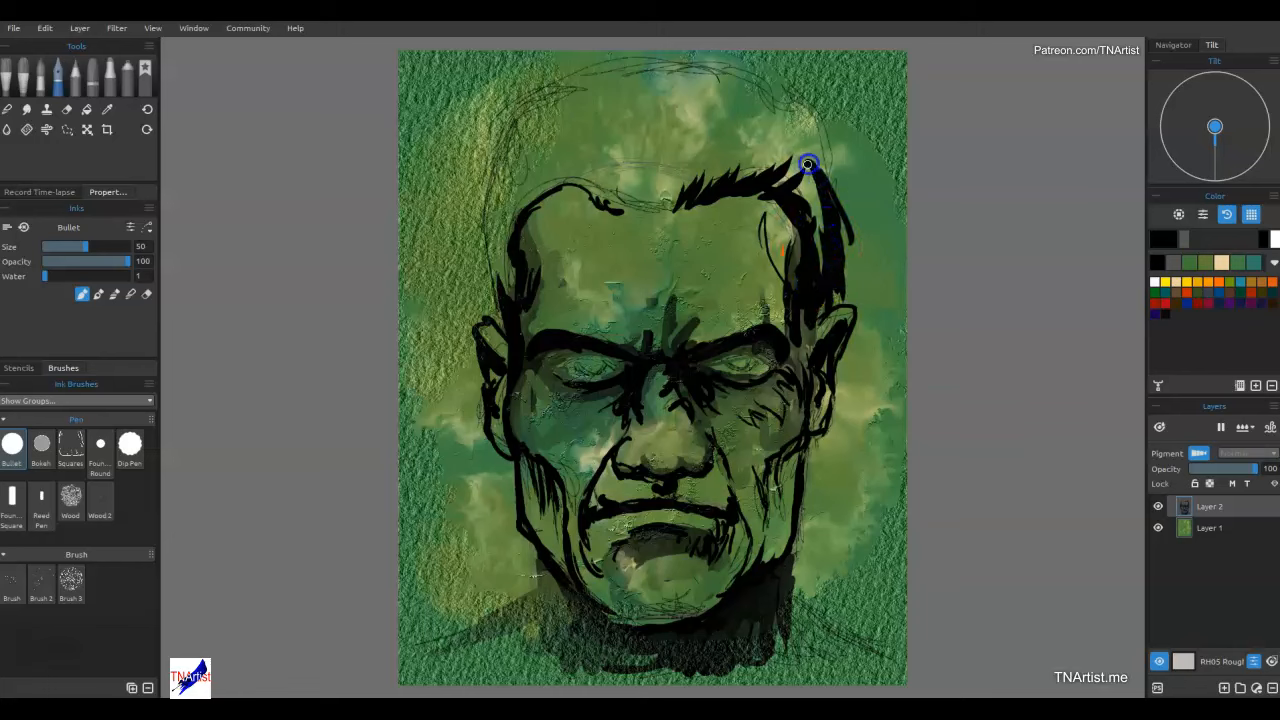
Add spiky hair strokes along the centre and left hairline and outline the top of the head in black ink.
mouse_move(678, 208)
left_mouse_down()
mouse_move(692, 155)
mouse_move(677, 181)
mouse_move(664, 160)
mouse_move(622, 172)
mouse_move(627, 217)
mouse_move(588, 160)
left_mouse_up()
mouse_move(632, 200)
left_mouse_down()
mouse_move(614, 138)
mouse_move(588, 138)
mouse_move(553, 175)
mouse_move(522, 178)
left_mouse_up()
mouse_move(540, 200)
left_mouse_down()
mouse_move(505, 195)
mouse_move(505, 240)
mouse_move(512, 184)
left_mouse_up()
left_click_drag(508, 290, 522, 253)
mouse_move(500, 300)
left_mouse_down()
mouse_move(490, 186)
mouse_move(491, 268)
mouse_move(496, 152)
mouse_move(536, 125)
mouse_move(544, 100)
mouse_move(528, 107)
mouse_move(590, 88)
mouse_move(631, 122)
mouse_move(632, 82)
mouse_move(667, 73)
mouse_move(776, 116)
mouse_move(814, 155)
left_mouse_up()
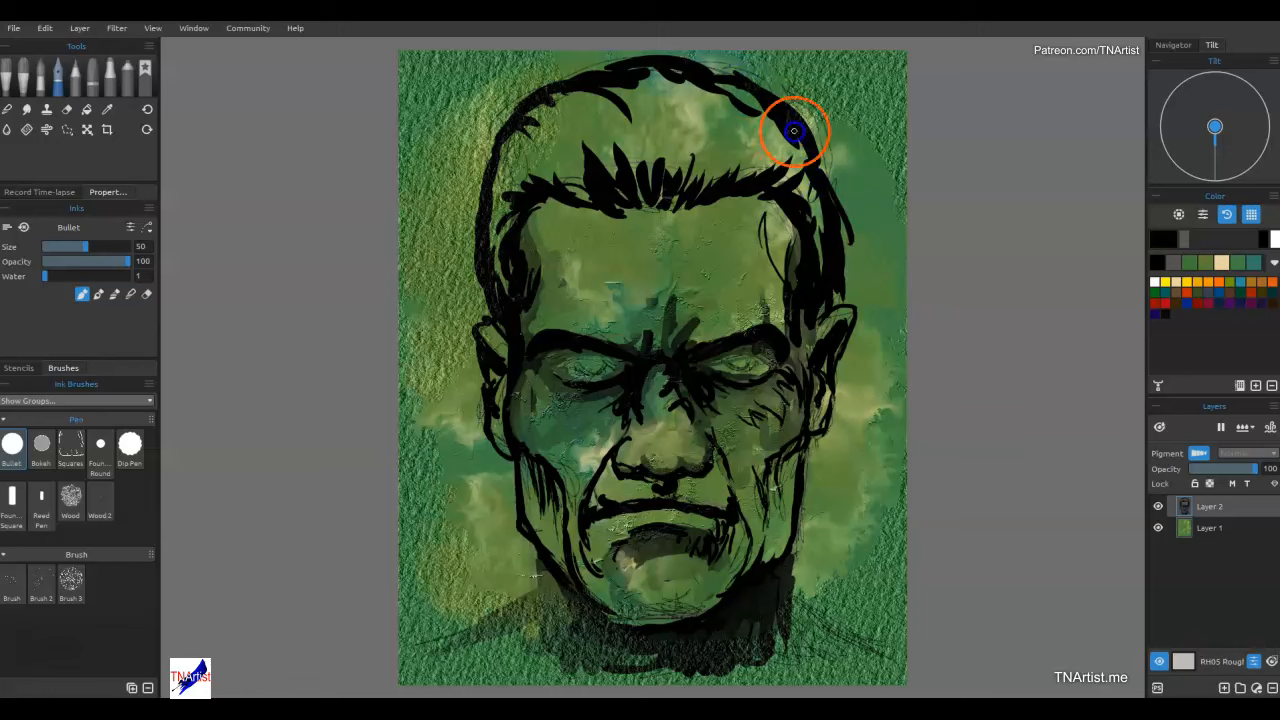
Draw swept-back black hair strands from the hairline to the crown and thicken the hair on the left side.
mouse_move(752, 203)
left_mouse_down()
mouse_move(743, 108)
mouse_move(721, 184)
mouse_move(732, 103)
mouse_move(716, 193)
mouse_move(730, 90)
mouse_move(738, 187)
mouse_move(780, 150)
left_mouse_up()
left_click_drag(720, 118, 702, 186)
mouse_move(680, 55)
left_mouse_down()
mouse_move(694, 191)
mouse_move(723, 177)
left_mouse_up()
mouse_move(605, 58)
left_mouse_down()
mouse_move(673, 155)
mouse_move(606, 180)
left_mouse_up()
left_click_drag(560, 95, 571, 177)
mouse_move(530, 135)
left_mouse_down()
mouse_move(473, 198)
mouse_move(468, 227)
mouse_move(514, 164)
mouse_move(476, 201)
mouse_move(471, 280)
left_mouse_up()
mouse_move(492, 198)
left_mouse_down()
mouse_move(534, 120)
mouse_move(497, 126)
mouse_move(480, 148)
left_mouse_up()
left_click_drag(558, 151, 555, 195)
left_click_drag(580, 125, 580, 135)
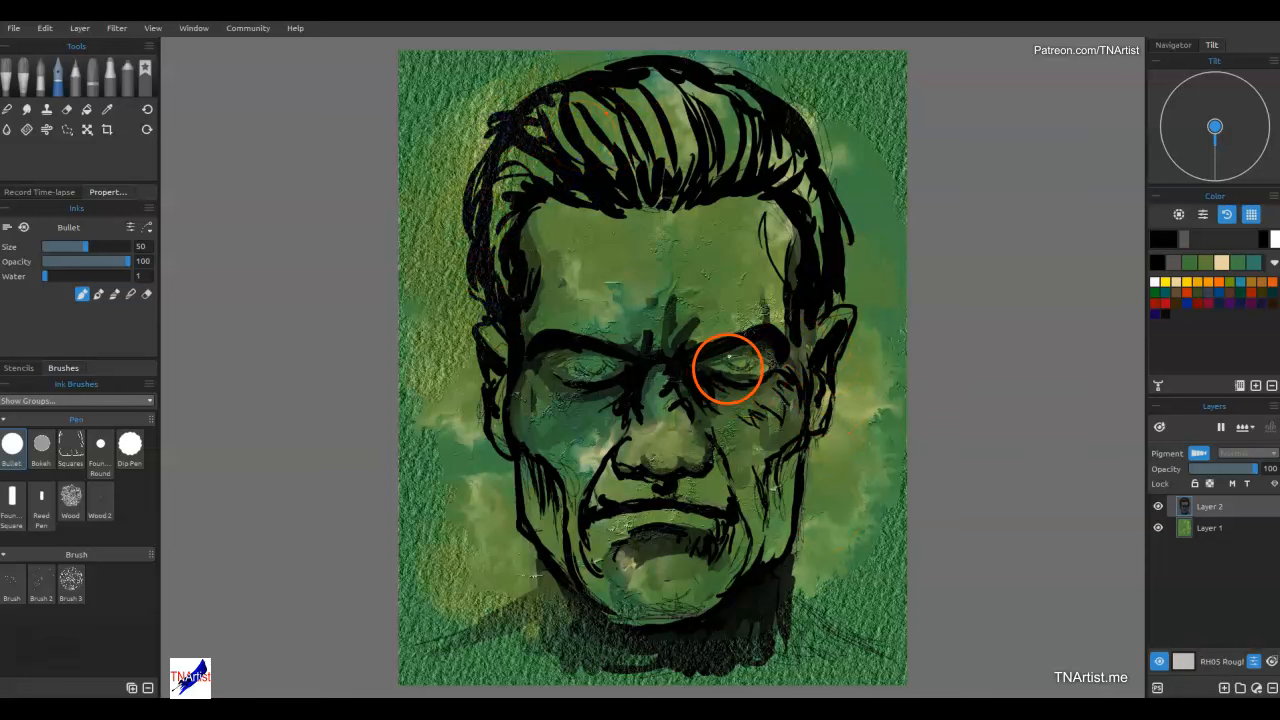
Refine the ink lines around both eyes and the nose bridge, and touch up the shadow at the right jaw.
mouse_move(700, 366)
left_mouse_down()
mouse_move(737, 346)
mouse_move(773, 358)
left_mouse_up()
mouse_move(617, 357)
left_mouse_down()
mouse_move(578, 350)
mouse_move(633, 362)
left_mouse_up()
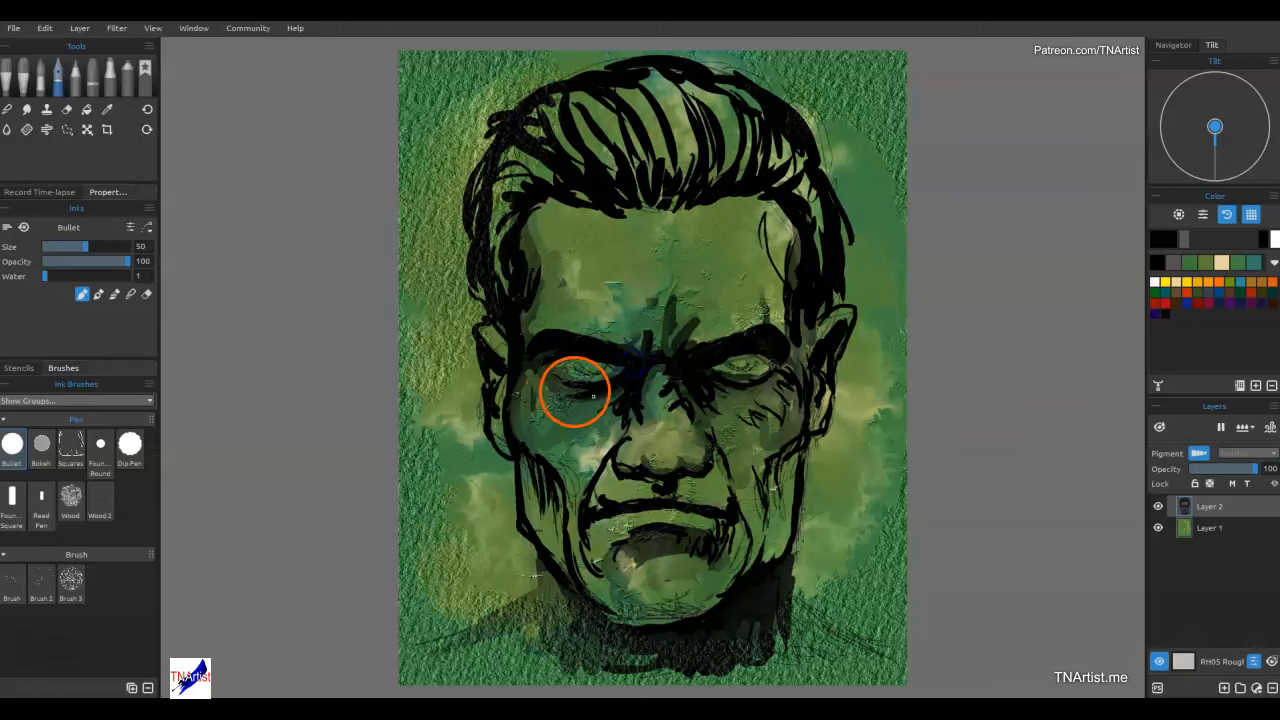
left_click_drag(721, 577, 758, 570)
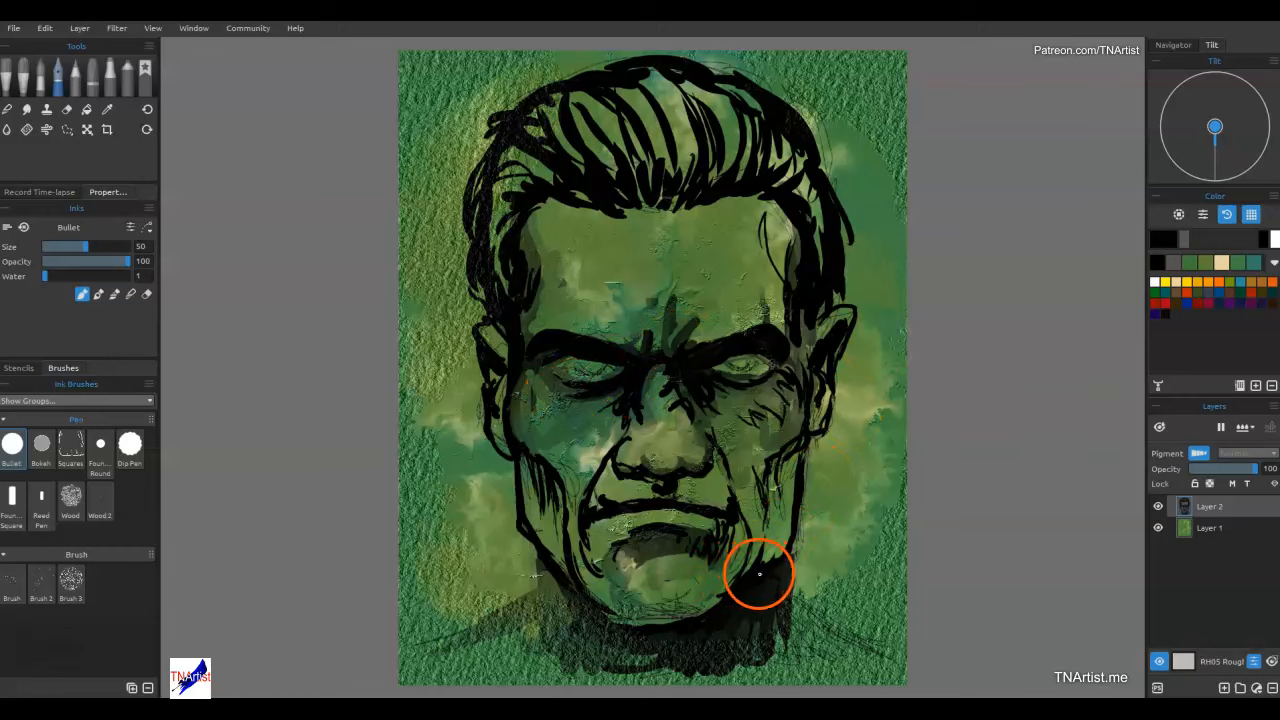
left_click_drag(611, 402, 616, 408)
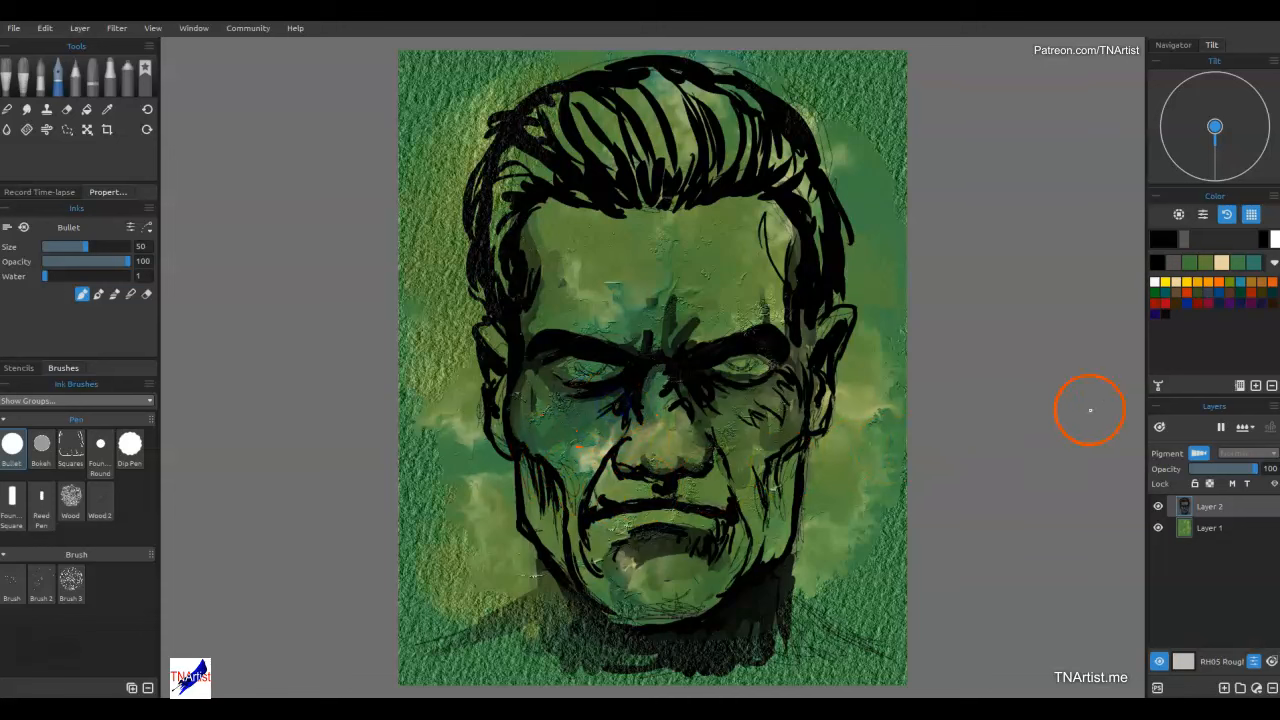
Darken the green swatch into a deep green, lower the ink opacity to 23, and shade the right jaw and cheek.
left_click(1189, 262)
left_click(1164, 238)
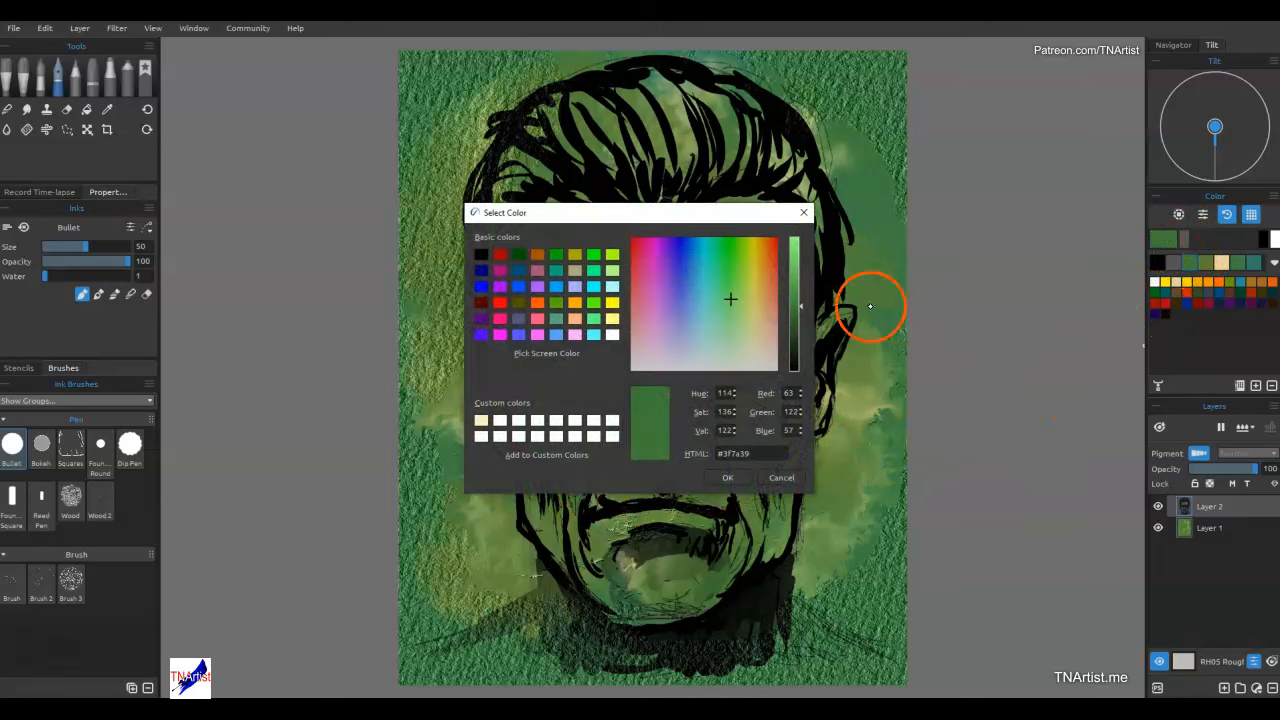
left_click(795, 336)
left_click(728, 477)
mouse_move(774, 463)
left_mouse_down()
mouse_move(762, 547)
mouse_move(772, 440)
left_mouse_up()
left_click(88, 261)
mouse_move(770, 490)
left_mouse_down()
mouse_move(790, 448)
mouse_move(792, 489)
mouse_move(798, 439)
mouse_move(786, 515)
mouse_move(766, 443)
left_mouse_up()
left_click(63, 261)
mouse_move(788, 485)
left_mouse_down()
mouse_move(766, 500)
mouse_move(794, 457)
left_mouse_up()
Sample black and shade the right jaw, left cheek and sides of the nose with translucent ink strokes.
key("i")
mouse_move(780, 515)
left_mouse_down()
mouse_move(765, 572)
mouse_move(780, 453)
mouse_move(778, 491)
mouse_move(799, 436)
mouse_move(761, 555)
mouse_move(782, 498)
left_mouse_up()
left_click_drag(560, 488, 575, 459)
mouse_move(616, 406)
left_mouse_down()
mouse_move(601, 445)
mouse_move(636, 384)
mouse_move(605, 450)
mouse_move(629, 447)
mouse_move(631, 411)
mouse_move(614, 430)
mouse_move(647, 479)
mouse_move(627, 477)
mouse_move(641, 473)
mouse_move(626, 463)
mouse_move(675, 481)
mouse_move(665, 470)
mouse_move(708, 452)
mouse_move(679, 428)
left_mouse_up()
mouse_move(675, 375)
left_mouse_down()
mouse_move(636, 348)
mouse_move(670, 348)
left_mouse_up()
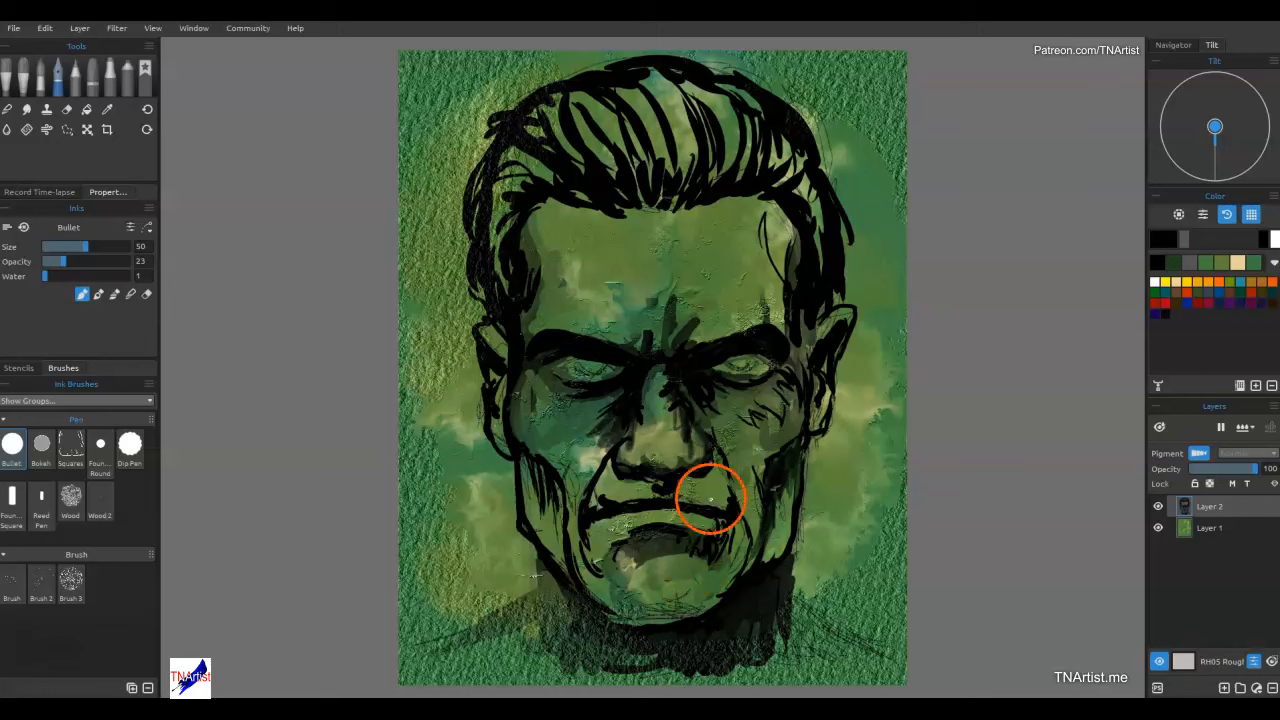
Deepen the shadows along the hairline corners, temples, cheeks and both jaw edges with translucent black ink.
mouse_move(526, 212)
left_mouse_down()
mouse_move(555, 316)
mouse_move(538, 213)
left_mouse_up()
mouse_move(768, 203)
left_mouse_down()
mouse_move(763, 279)
mouse_move(786, 253)
mouse_move(780, 223)
mouse_move(783, 310)
mouse_move(792, 245)
mouse_move(777, 330)
mouse_move(801, 341)
mouse_move(818, 329)
mouse_move(811, 354)
mouse_move(837, 315)
mouse_move(814, 371)
left_mouse_up()
left_click_drag(808, 431, 808, 440)
left_click_drag(786, 503, 770, 552)
left_click_drag(780, 540, 768, 566)
left_click_drag(569, 549, 571, 556)
mouse_move(559, 479)
left_mouse_down()
mouse_move(578, 577)
mouse_move(543, 464)
mouse_move(558, 494)
mouse_move(520, 452)
mouse_move(522, 381)
mouse_move(524, 464)
mouse_move(489, 323)
left_mouse_up()
left_click_drag(516, 470, 557, 563)
left_click_drag(729, 534, 723, 556)
Darken the shadow under the chin and down the right side of the neck and collar with black ink.
left_click_drag(640, 614, 690, 614)
mouse_move(722, 602)
left_mouse_down()
mouse_move(754, 635)
mouse_move(738, 672)
left_mouse_up()
left_click_drag(768, 592, 784, 664)
left_click_drag(788, 568, 818, 662)
left_click_drag(789, 607, 740, 664)
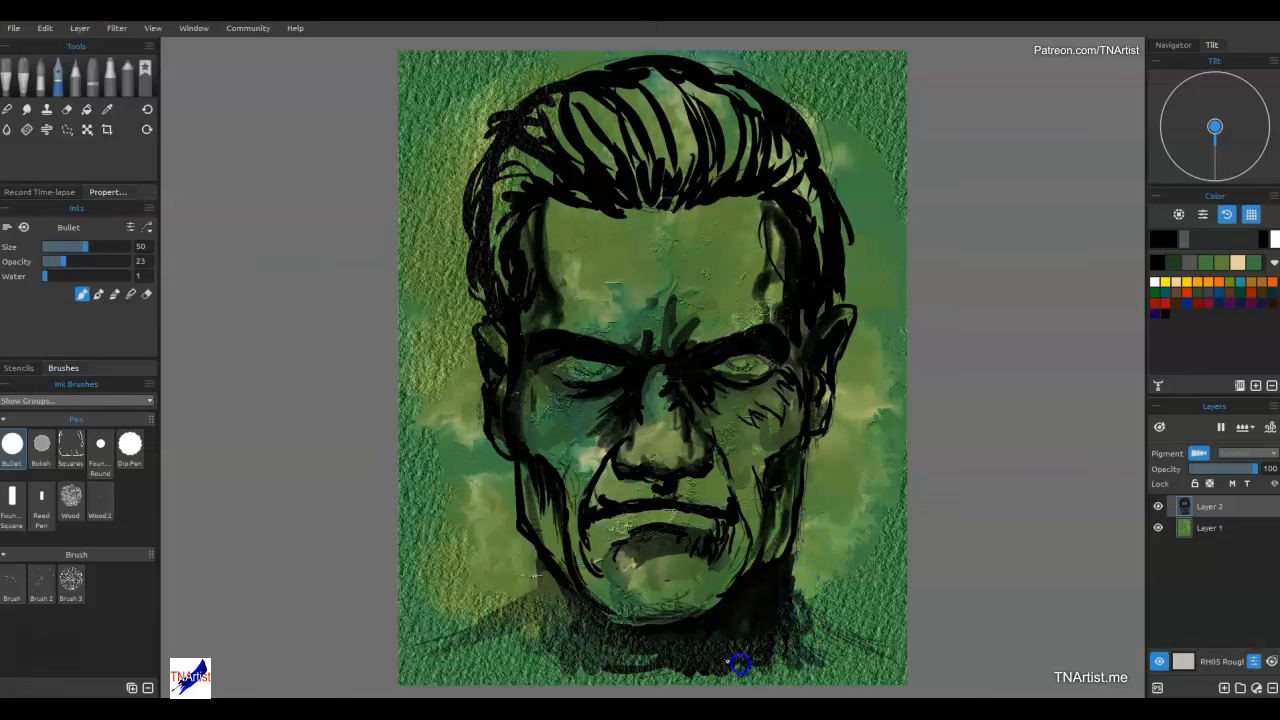
Shade the upper forehead with translucent black ink and blend the strokes down towards the right eye.
mouse_move(672, 281)
left_mouse_down()
mouse_move(635, 276)
mouse_move(714, 251)
mouse_move(692, 226)
mouse_move(689, 289)
mouse_move(747, 195)
mouse_move(640, 263)
mouse_move(609, 214)
mouse_move(640, 249)
left_mouse_up()
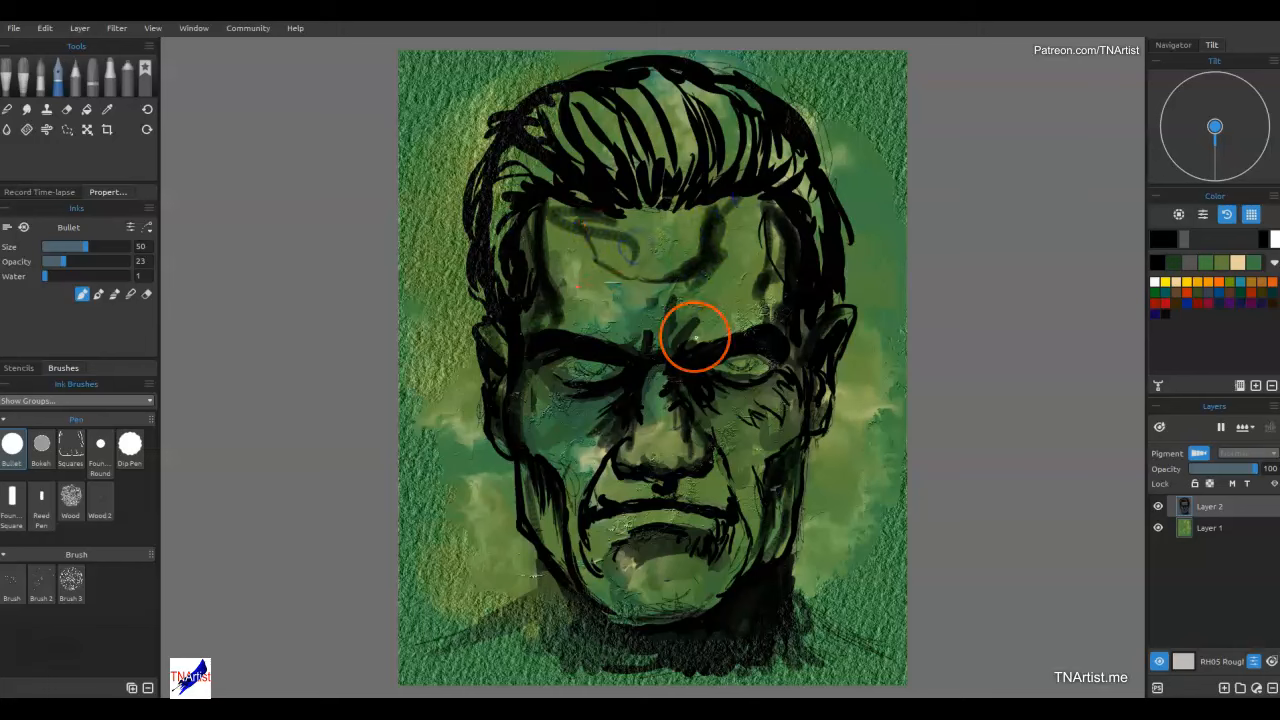
key("b")
mouse_move(718, 264)
left_mouse_down()
mouse_move(738, 208)
mouse_move(689, 263)
mouse_move(614, 214)
mouse_move(571, 237)
mouse_move(617, 231)
mouse_move(600, 191)
mouse_move(557, 208)
mouse_move(543, 245)
mouse_move(823, 229)
mouse_move(729, 414)
mouse_move(708, 386)
left_mouse_up()
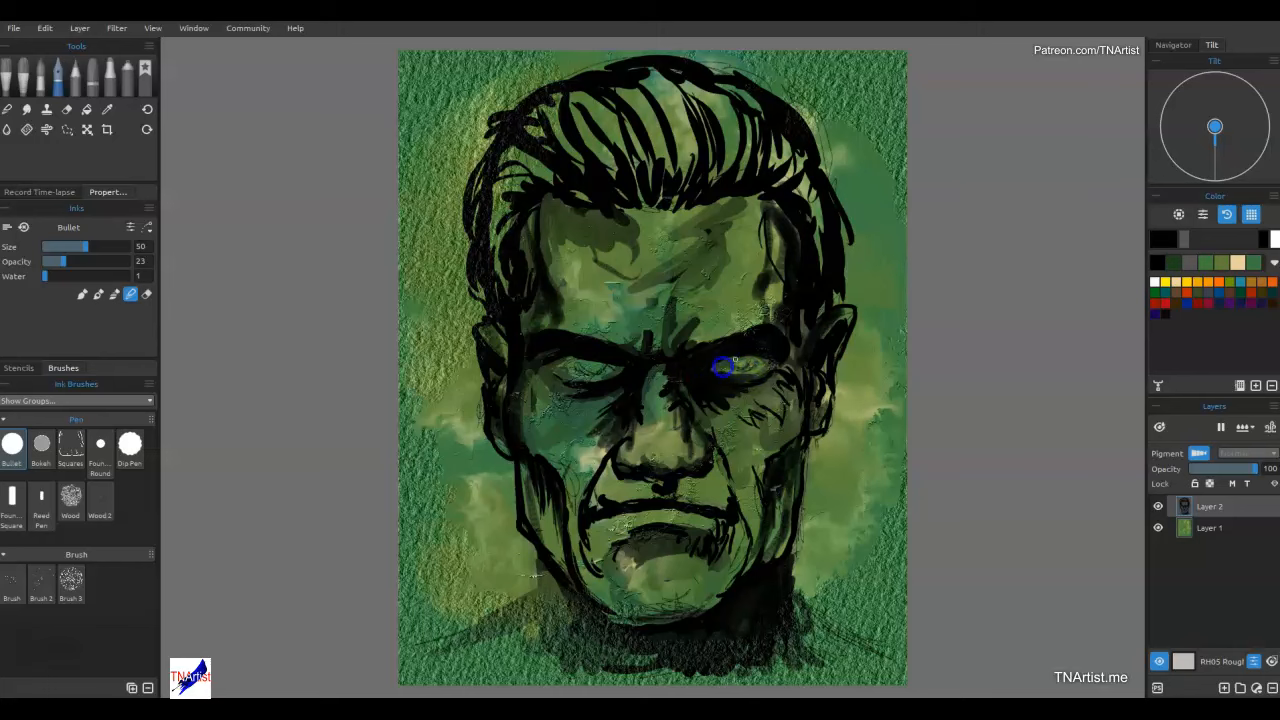
Blend the ink around both eyes and soften the line under the chin.
left_click_drag(749, 367, 727, 362)
left_click_drag(622, 360, 586, 383)
left_click_drag(543, 358, 585, 364)
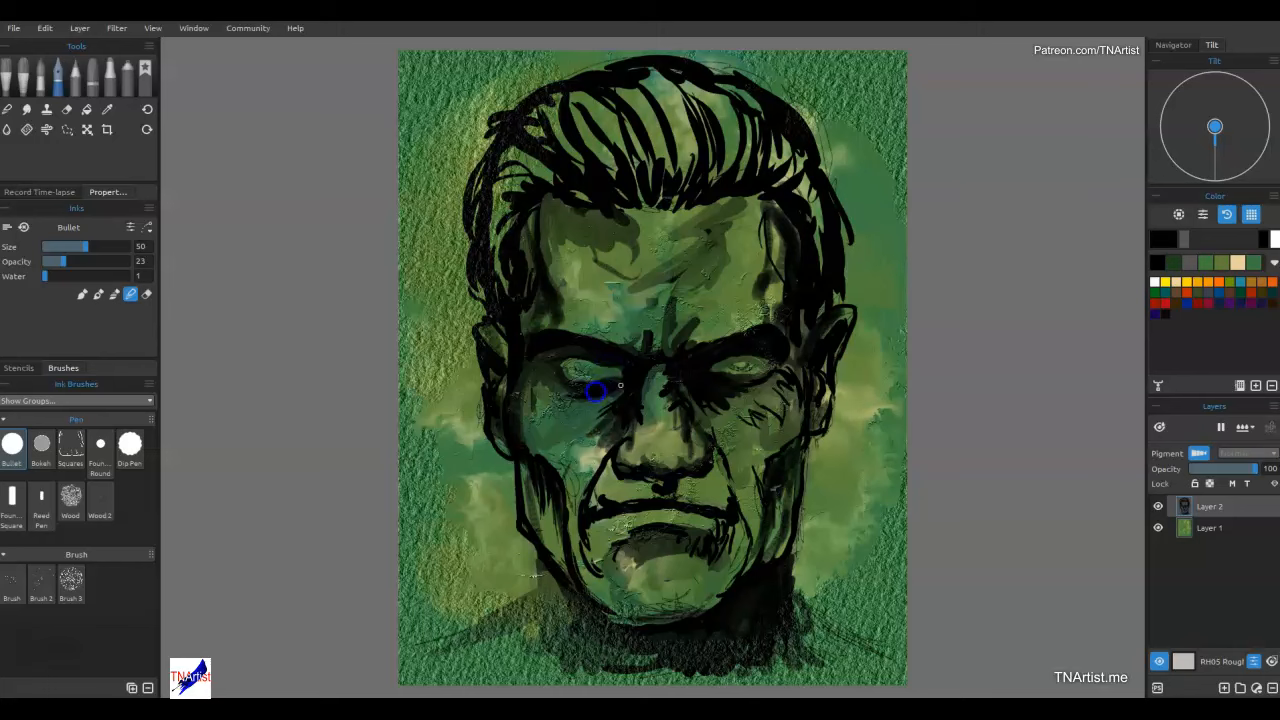
left_click_drag(621, 371, 620, 366)
left_click_drag(624, 366, 617, 364)
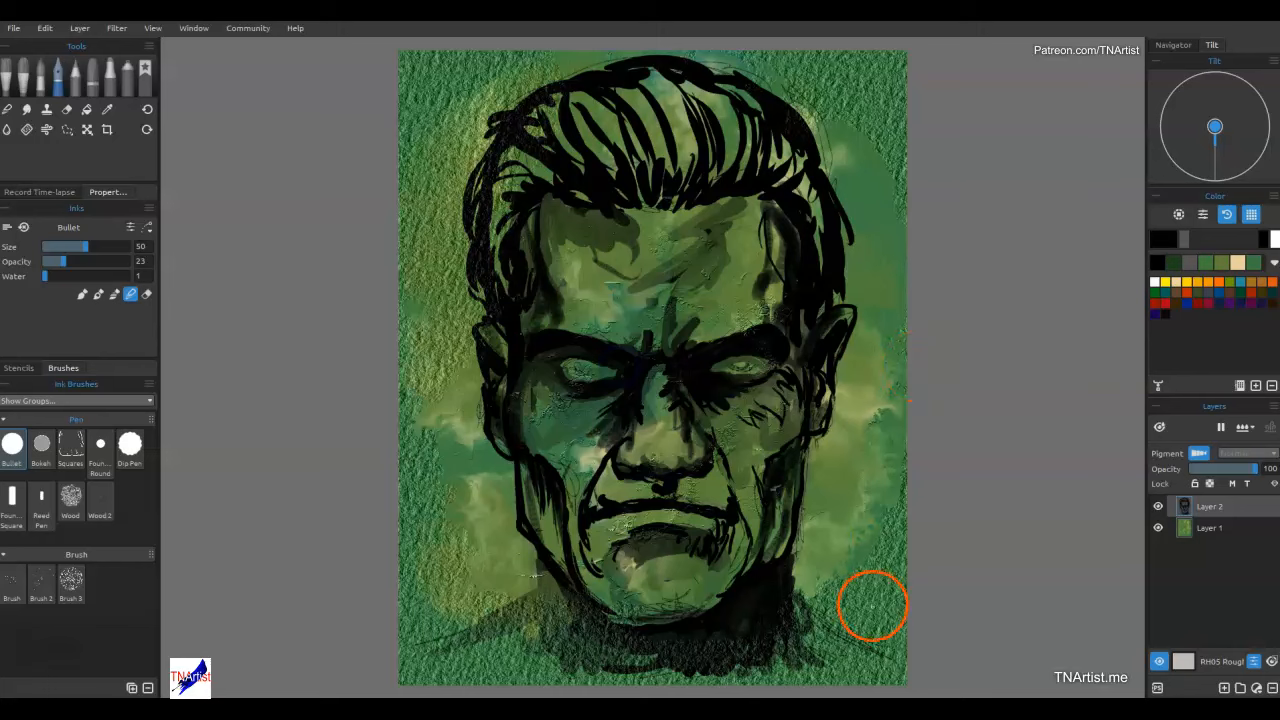
left_click_drag(612, 612, 702, 621)
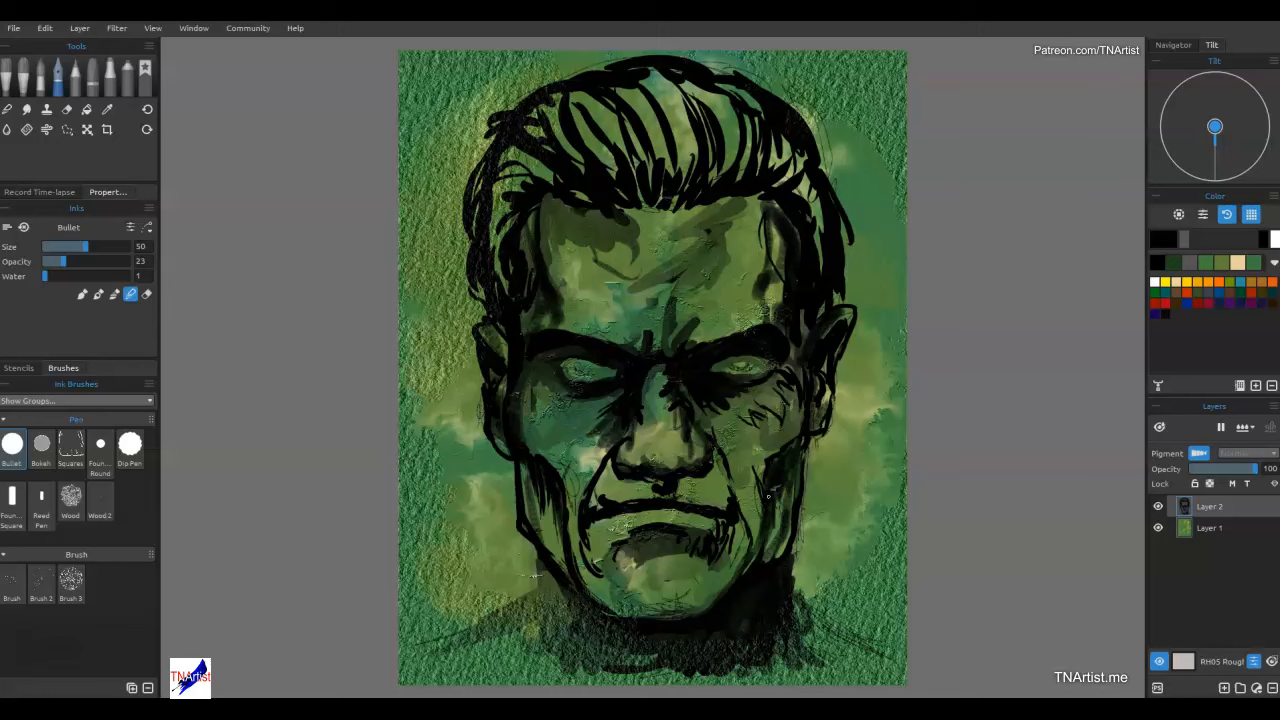
Add a new layer above the ink, sample black from the neck, and choose the Express Oils Knife Smooth 2 brush.
left_click(1224, 688)
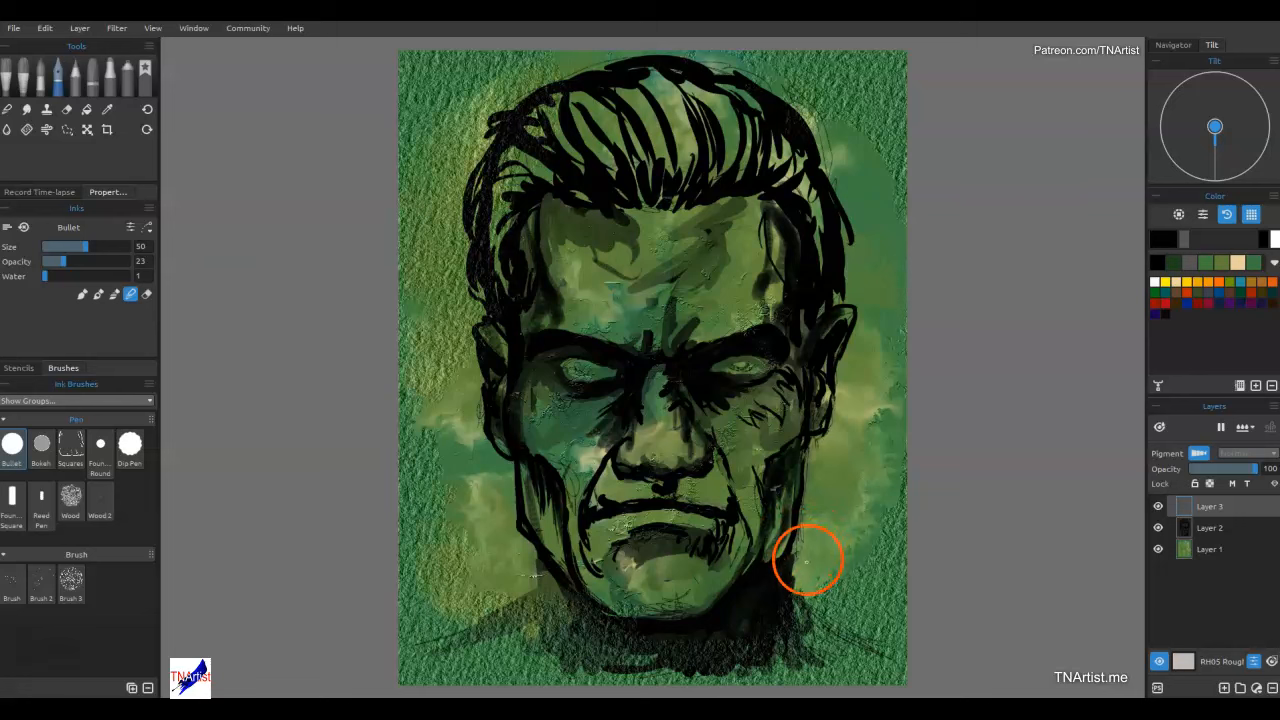
left_click(775, 585, "alt")
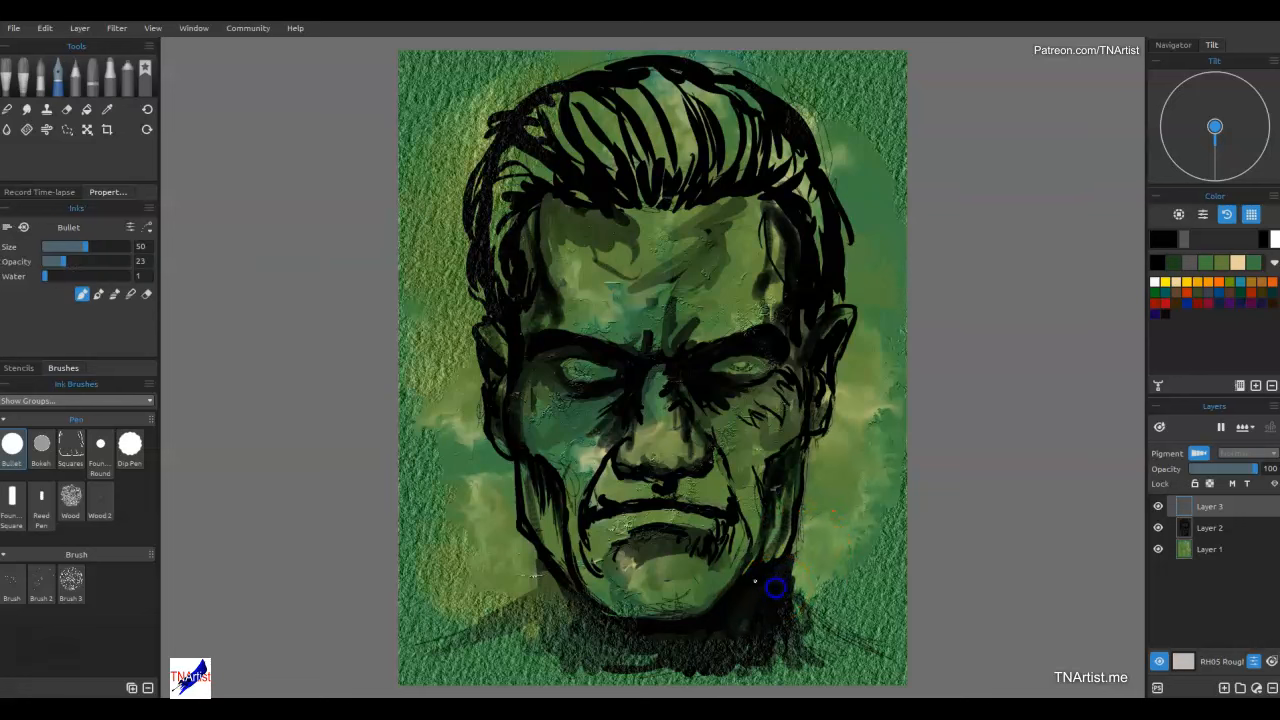
left_click(22, 68)
left_click(41, 632)
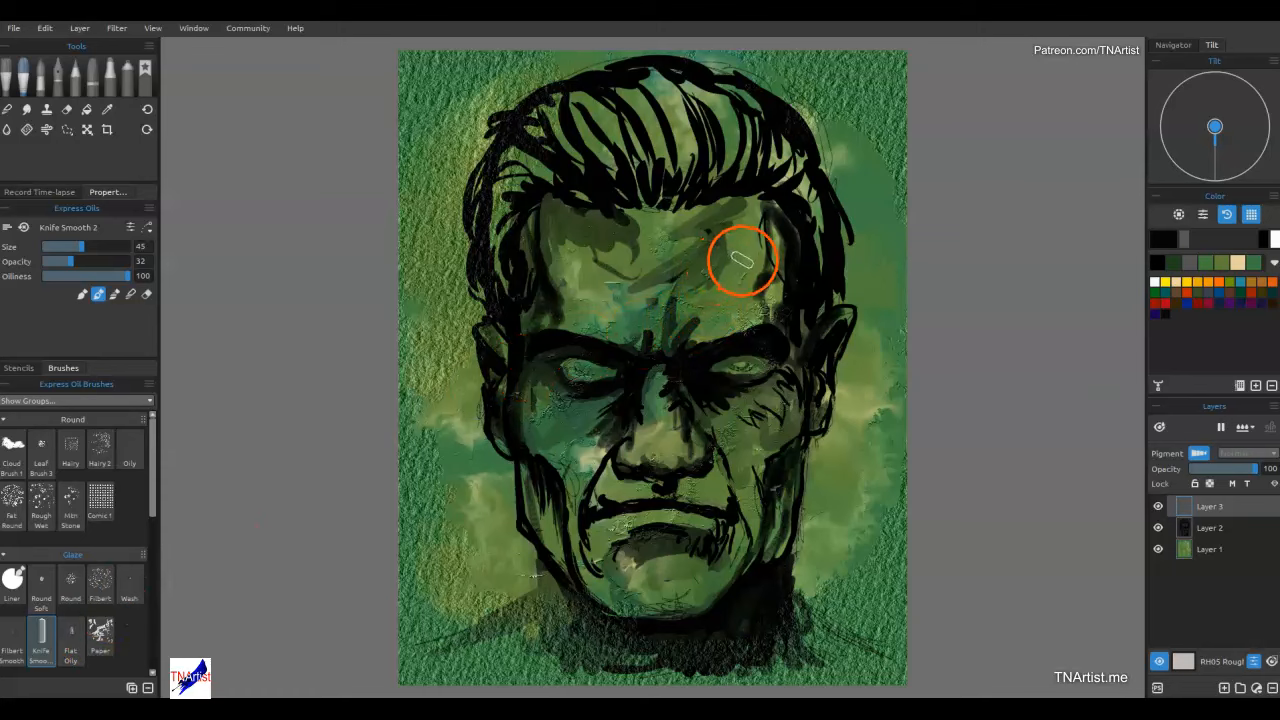
Paint dark oil shadows on both temples, both cheeks and around the chin.
mouse_move(750, 247)
left_mouse_down()
mouse_move(734, 300)
mouse_move(762, 251)
mouse_move(727, 318)
mouse_move(768, 304)
mouse_move(782, 265)
mouse_move(784, 310)
mouse_move(801, 300)
mouse_move(809, 343)
mouse_move(759, 415)
mouse_move(774, 405)
mouse_move(791, 422)
mouse_move(744, 405)
left_mouse_up()
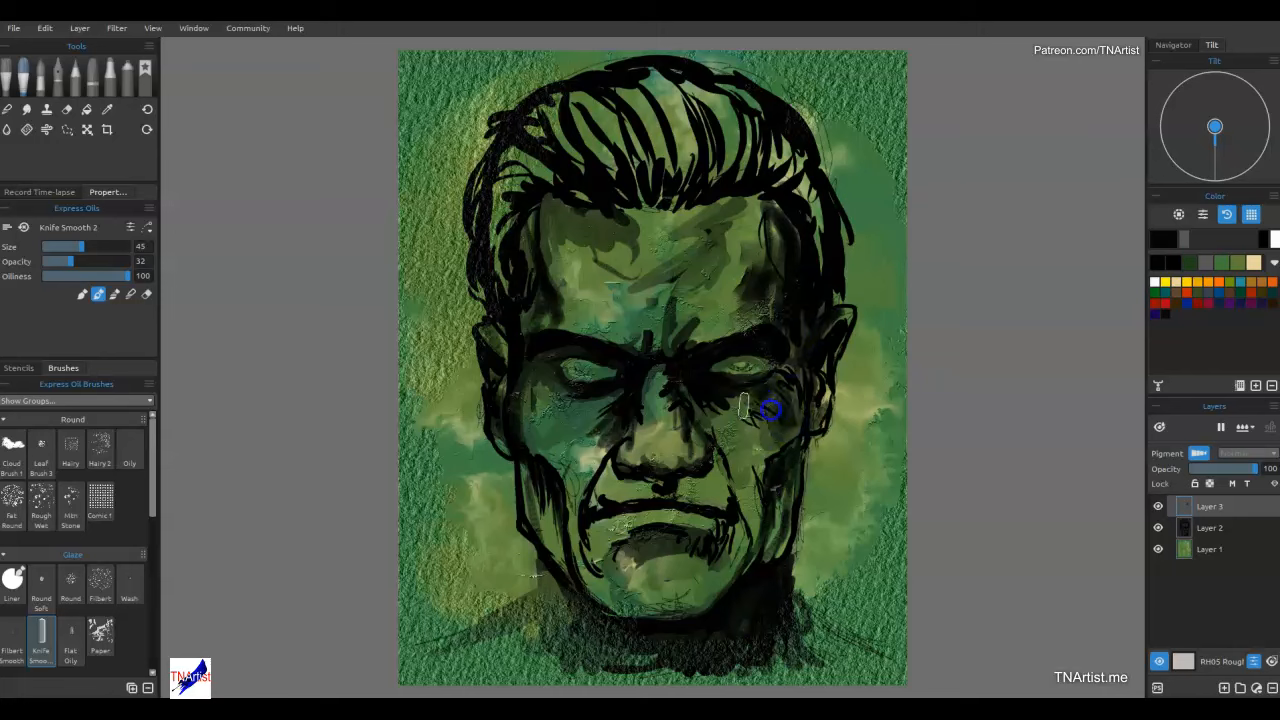
left_click_drag(614, 418, 580, 456)
mouse_move(541, 384)
left_mouse_down()
mouse_move(534, 403)
mouse_move(532, 382)
left_mouse_up()
mouse_move(552, 318)
left_mouse_down()
mouse_move(563, 320)
mouse_move(549, 245)
left_mouse_up()
mouse_move(634, 552)
left_mouse_down()
mouse_move(648, 560)
mouse_move(657, 620)
mouse_move(778, 532)
mouse_move(583, 606)
mouse_move(571, 580)
left_mouse_up()
mouse_move(690, 560)
left_mouse_down()
mouse_move(704, 514)
mouse_move(707, 606)
left_mouse_up()
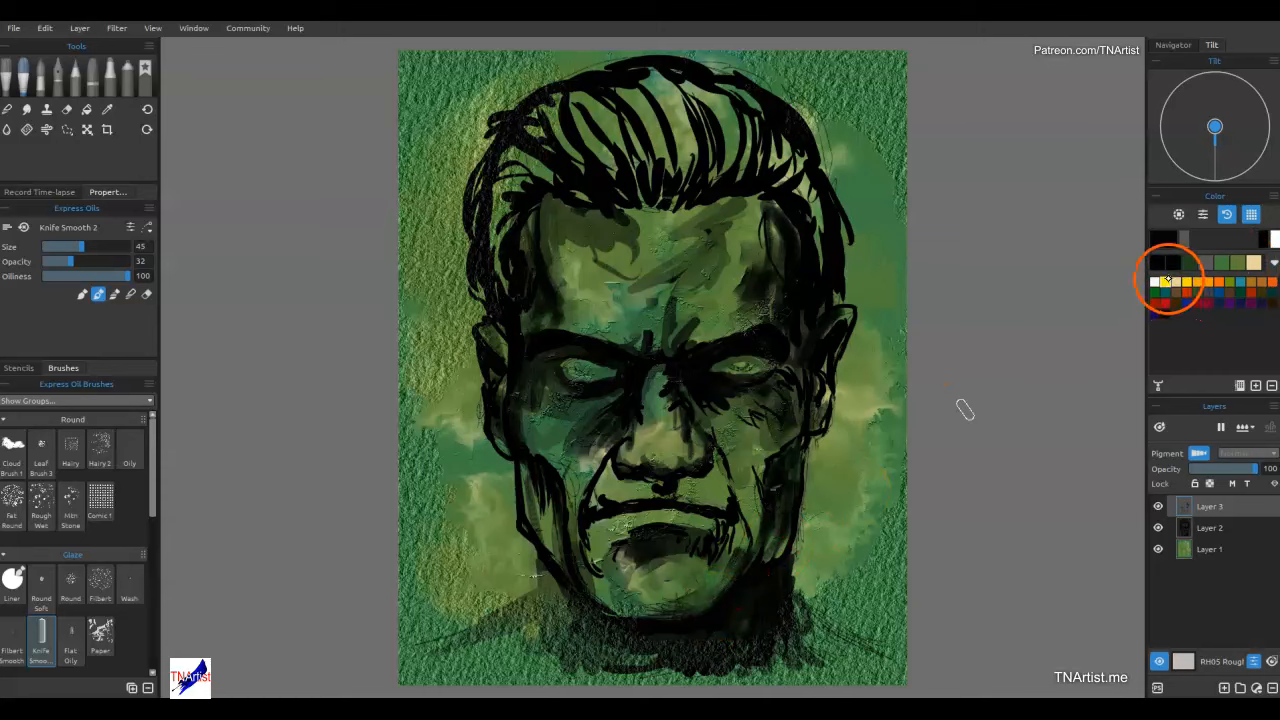
Mix a muted olive green, #6f8254, starting from the green swatch.
left_click(1217, 262)
left_click(1166, 240)
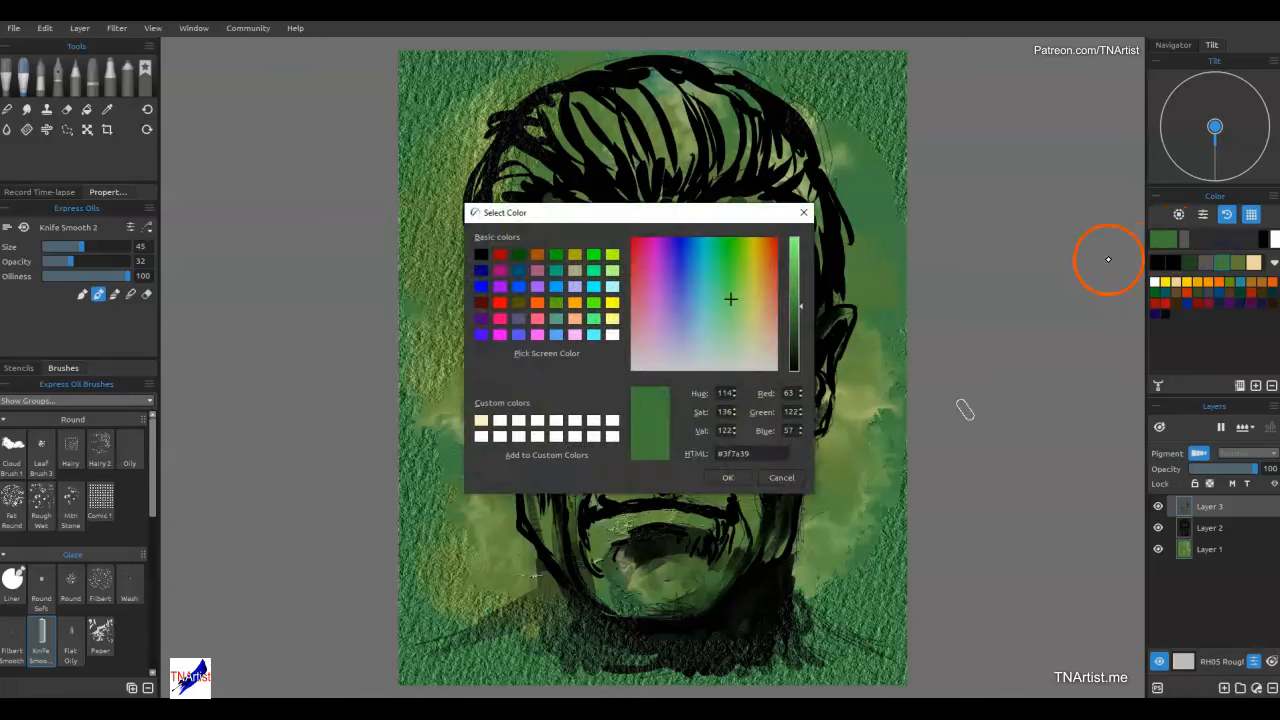
left_click(743, 304)
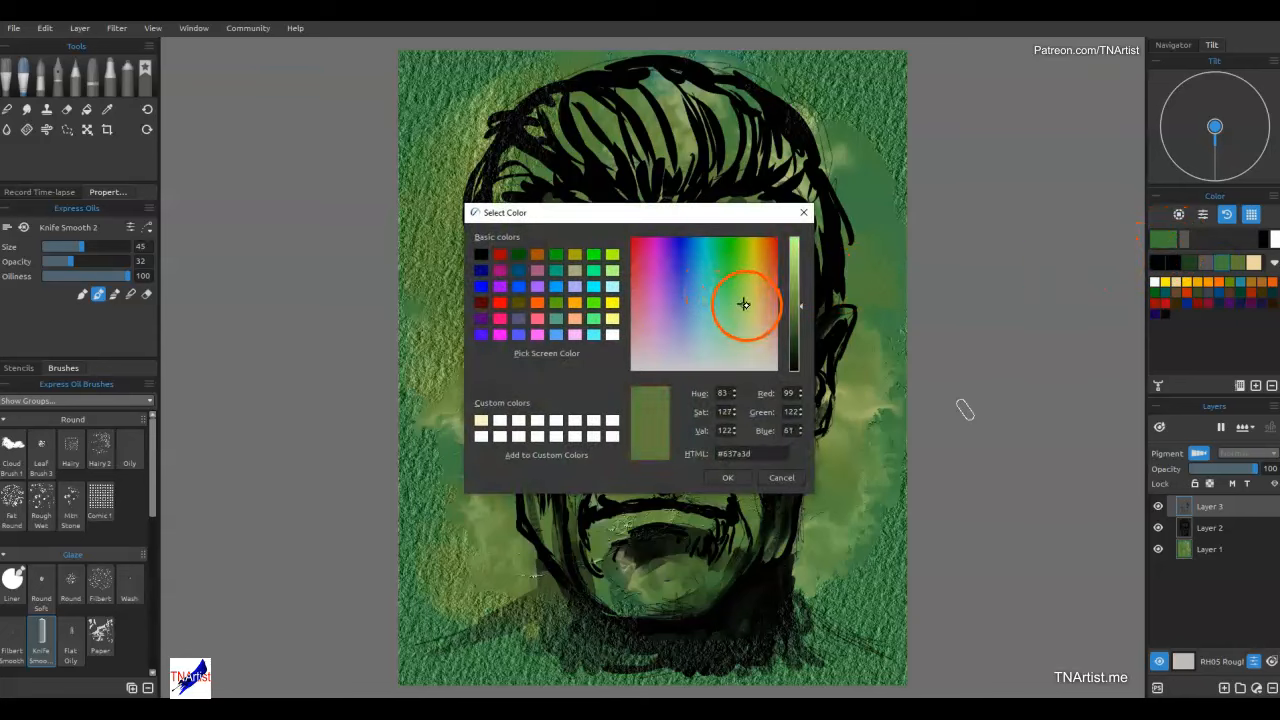
left_click_drag(745, 307, 794, 300)
left_click(725, 478)
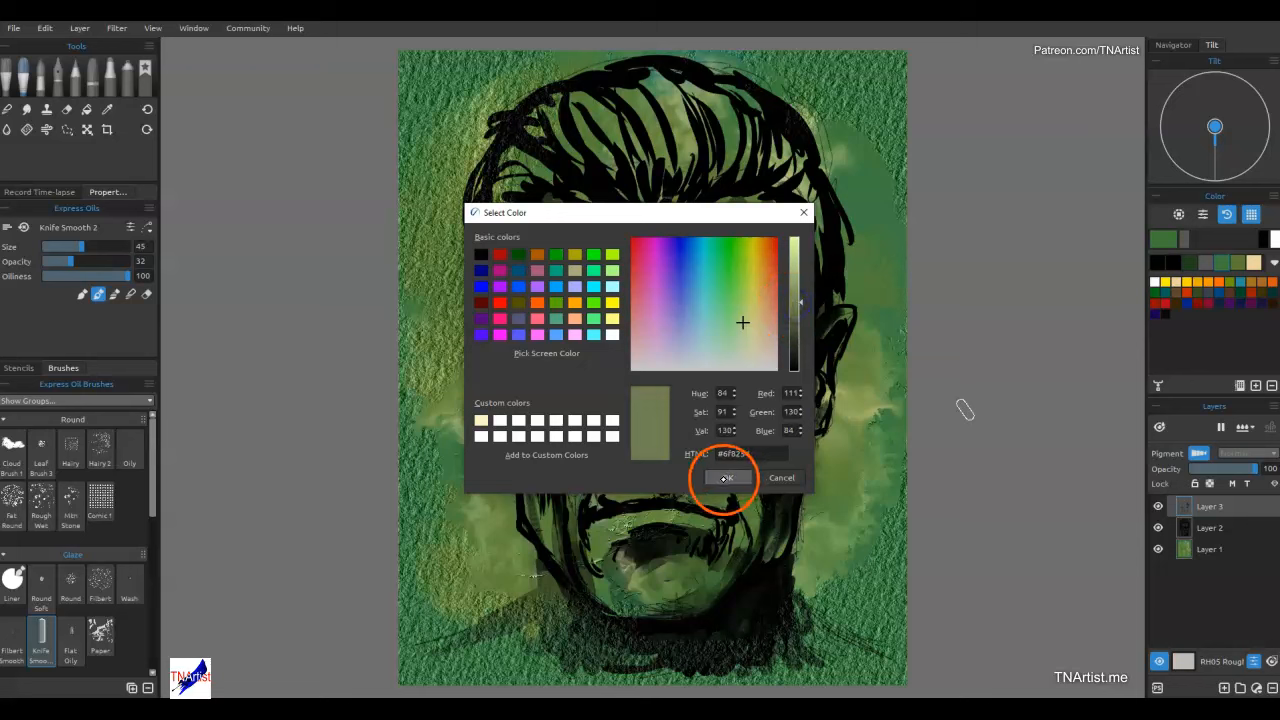
Paint olive midtones over both cheeks, the chin and the jaw sides with the knife brush at size 14.
mouse_move(788, 386)
left_mouse_down()
mouse_move(758, 437)
mouse_move(766, 476)
mouse_move(755, 379)
mouse_move(746, 441)
mouse_move(736, 405)
mouse_move(741, 436)
mouse_move(733, 447)
mouse_move(718, 432)
mouse_move(756, 523)
mouse_move(730, 431)
mouse_move(752, 469)
mouse_move(756, 450)
mouse_move(739, 421)
mouse_move(725, 429)
mouse_move(772, 423)
left_mouse_up()
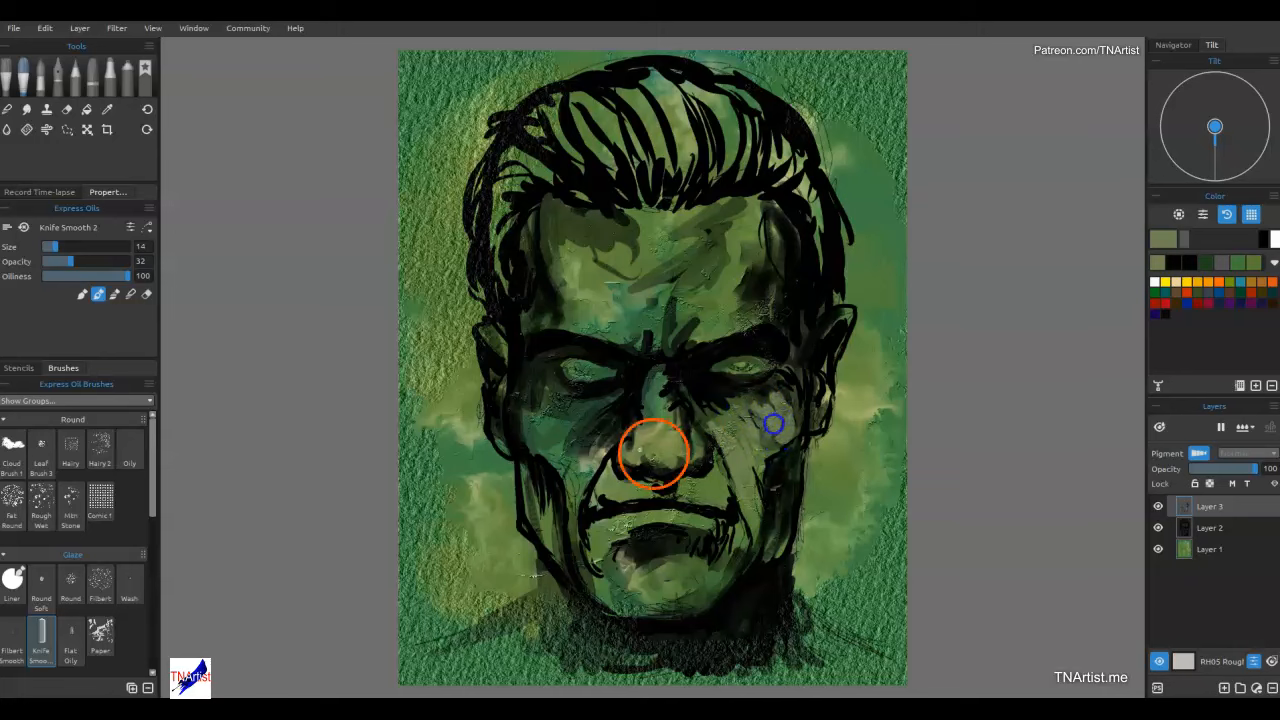
mouse_move(606, 429)
left_mouse_down()
mouse_move(538, 416)
mouse_move(533, 362)
mouse_move(524, 411)
mouse_move(537, 436)
mouse_move(568, 398)
mouse_move(541, 399)
mouse_move(571, 409)
mouse_move(542, 385)
mouse_move(590, 413)
mouse_move(606, 380)
left_mouse_up()
mouse_move(766, 391)
left_mouse_down()
mouse_move(712, 380)
mouse_move(770, 388)
mouse_move(699, 392)
mouse_move(720, 403)
mouse_move(768, 383)
mouse_move(674, 592)
mouse_move(708, 560)
mouse_move(708, 582)
mouse_move(683, 603)
mouse_move(720, 569)
mouse_move(717, 590)
mouse_move(730, 566)
mouse_move(686, 600)
mouse_move(680, 570)
mouse_move(650, 582)
mouse_move(784, 496)
mouse_move(771, 526)
left_mouse_up()
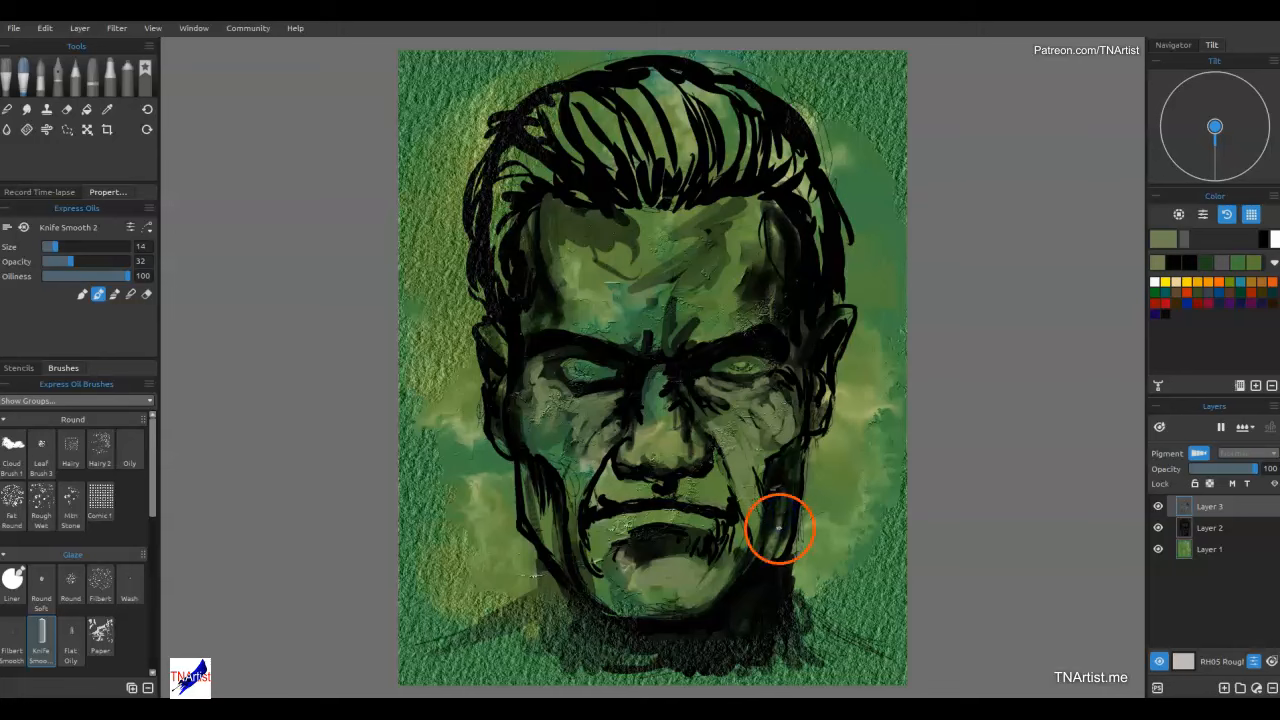
mouse_move(598, 532)
left_mouse_down()
mouse_move(605, 540)
mouse_move(550, 538)
left_mouse_up()
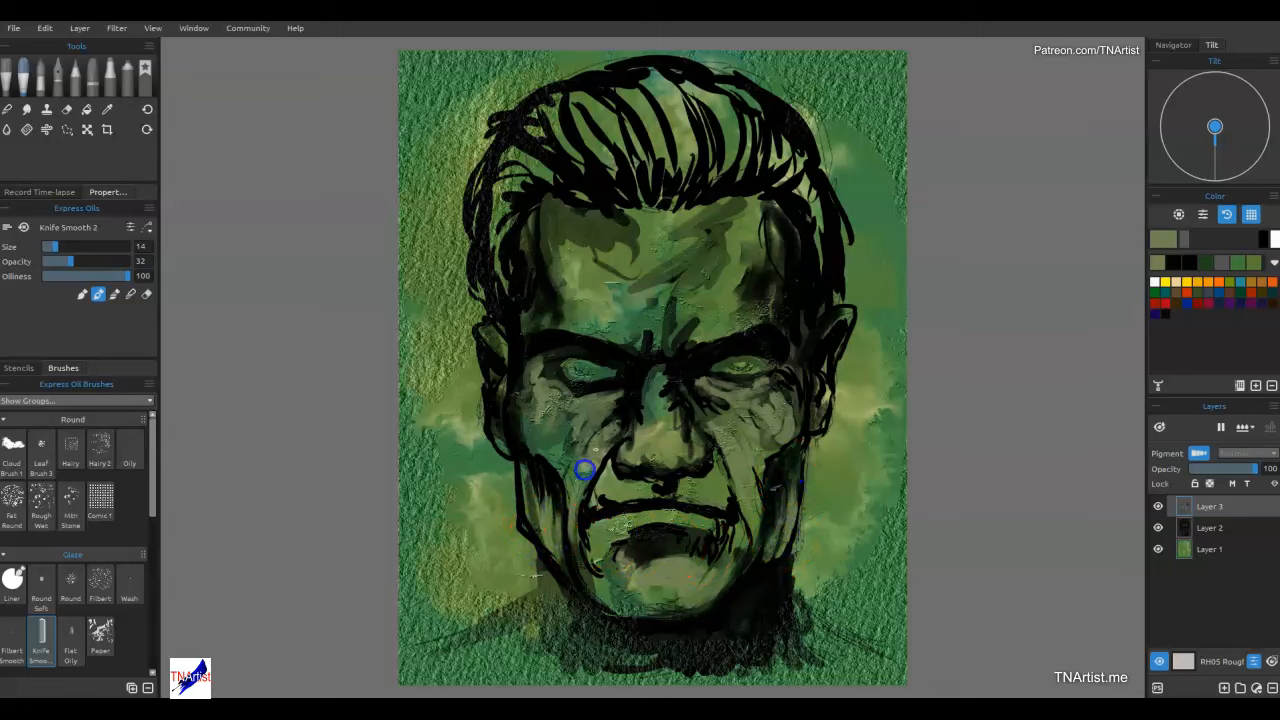
left_click_drag(542, 442, 531, 429)
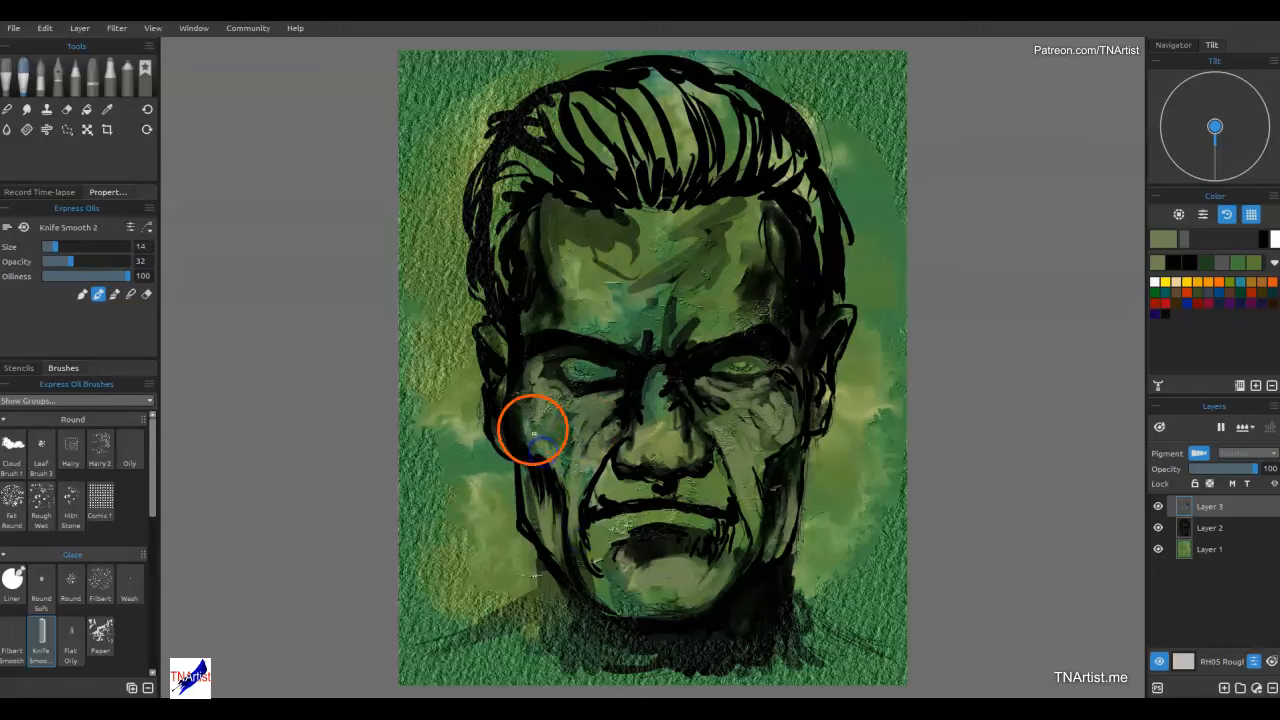
Paint olive midtones across the lower forehead and above both eyebrows.
mouse_move(750, 245)
left_mouse_down()
mouse_move(738, 291)
mouse_move(679, 293)
mouse_move(733, 286)
mouse_move(696, 300)
mouse_move(656, 276)
mouse_move(736, 263)
left_mouse_up()
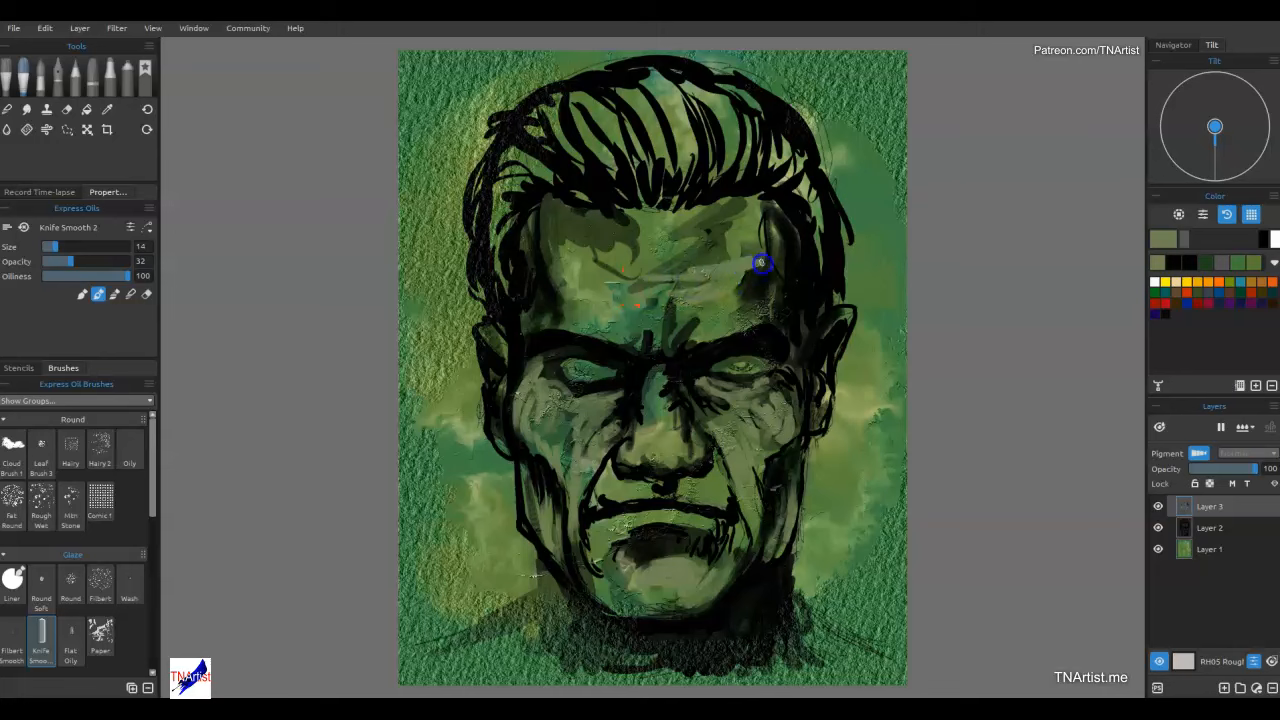
mouse_move(719, 336)
left_mouse_down()
mouse_move(755, 310)
mouse_move(780, 324)
mouse_move(631, 347)
left_mouse_up()
mouse_move(561, 325)
left_mouse_down()
mouse_move(593, 324)
mouse_move(551, 317)
left_mouse_up()
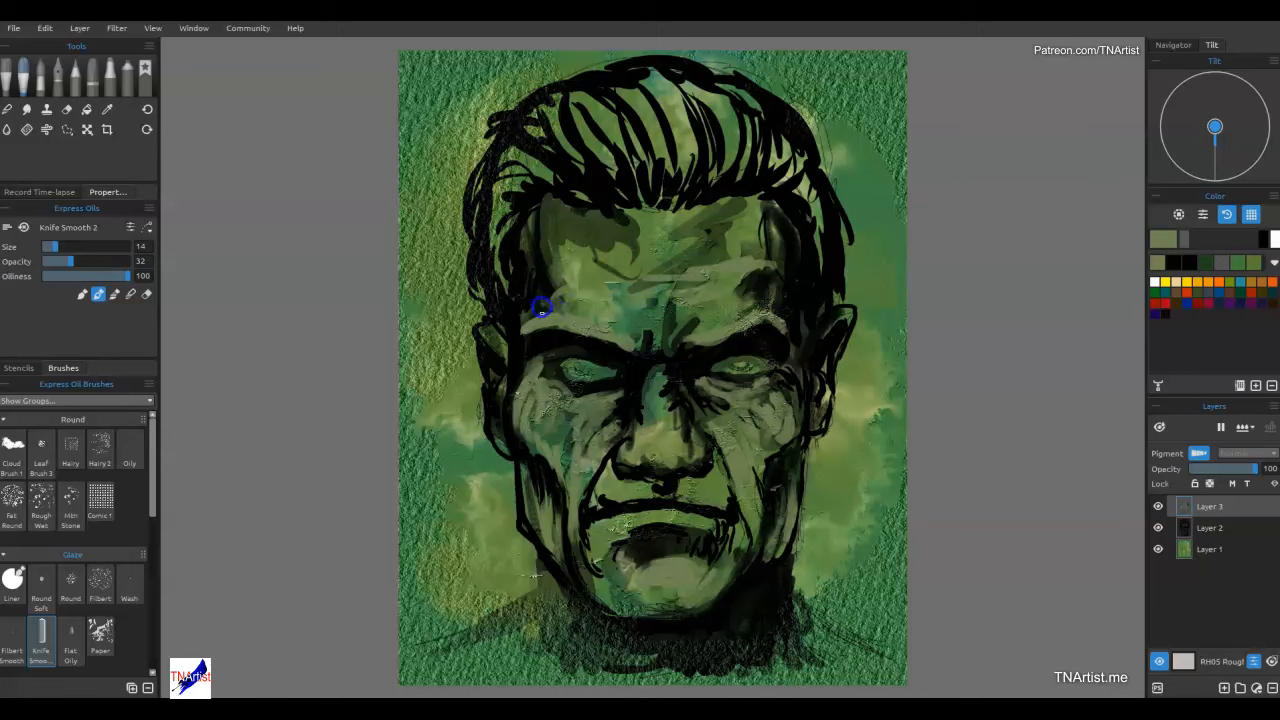
left_click_drag(851, 357, 850, 357)
Add olive strokes to the nose tip, both sides of the upper lip and the area below the mouth.
left_click_drag(656, 448, 687, 456)
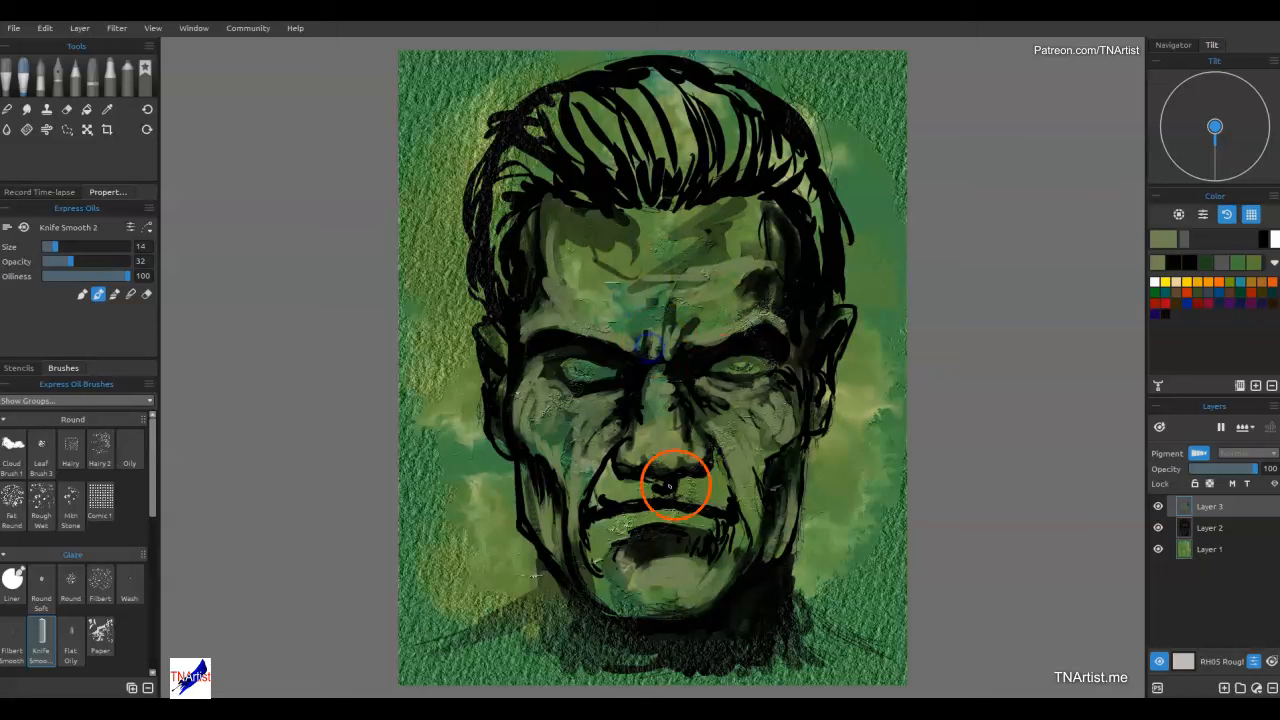
left_click_drag(613, 482, 645, 492)
left_click_drag(697, 488, 682, 488)
left_click_drag(614, 527, 704, 530)
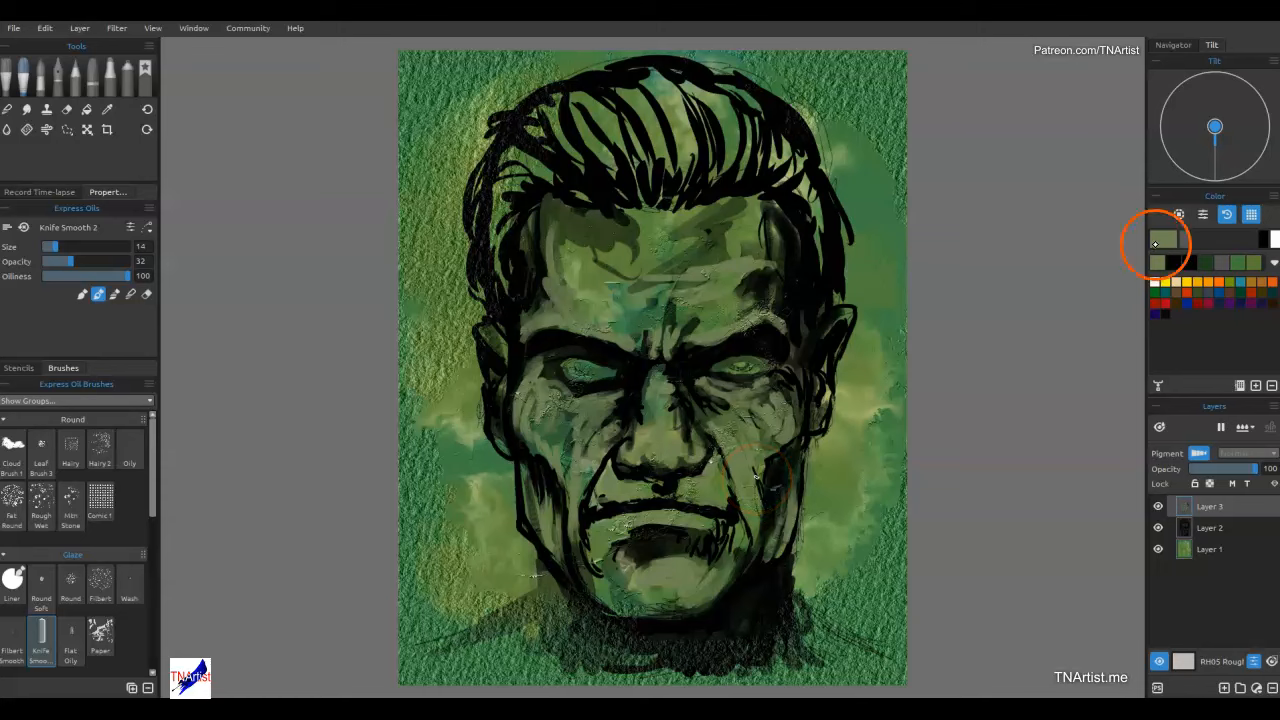
Mix a lighter yellow-olive, #939c59, and highlight the nose, right cheek and right brow with it.
left_click(1155, 243)
left_click(794, 289)
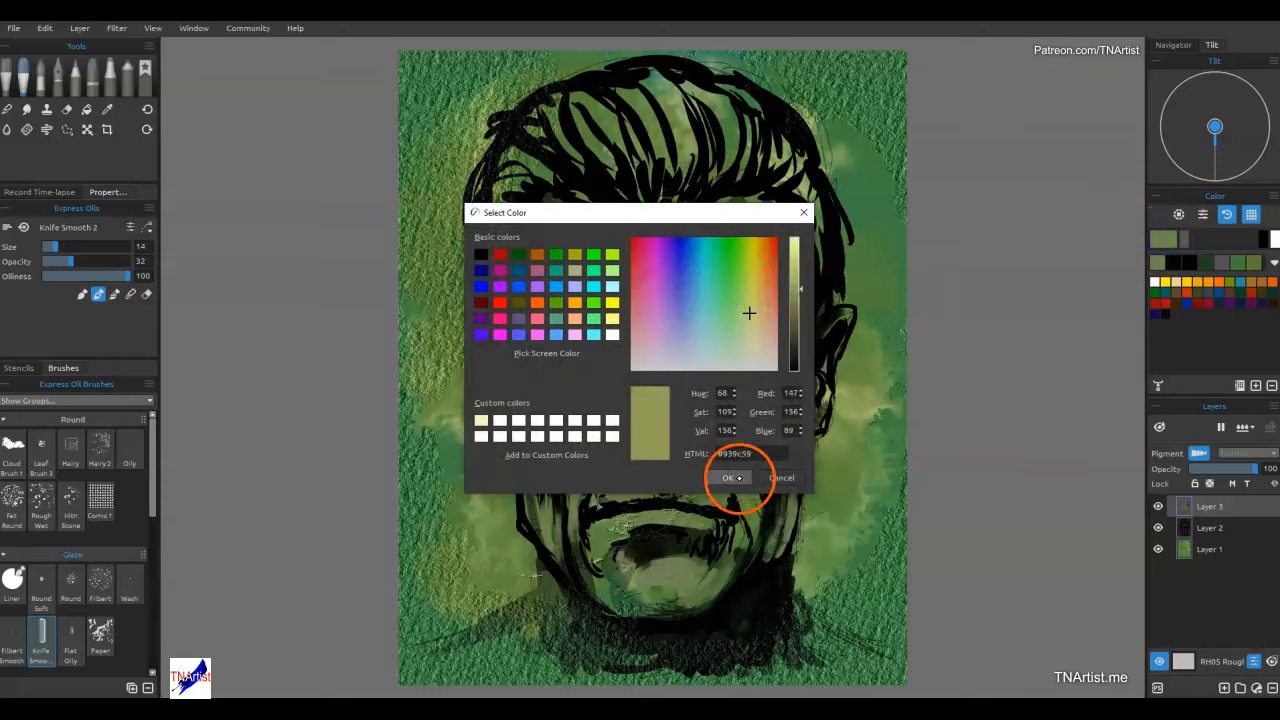
left_click(737, 478)
mouse_move(660, 442)
left_mouse_down()
mouse_move(692, 449)
mouse_move(629, 451)
left_mouse_up()
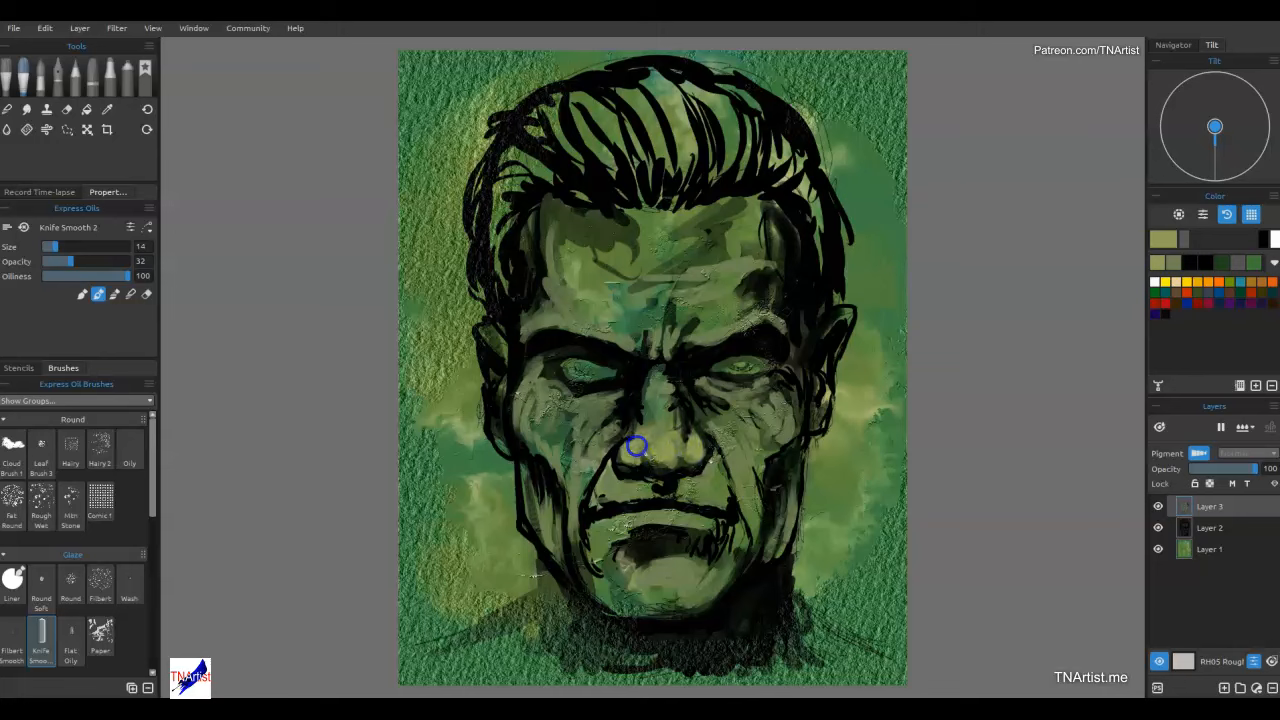
mouse_move(729, 443)
left_mouse_down()
mouse_move(657, 411)
mouse_move(677, 413)
mouse_move(671, 389)
mouse_move(653, 415)
mouse_move(652, 377)
mouse_move(663, 407)
mouse_move(739, 409)
mouse_move(660, 394)
mouse_move(690, 314)
left_mouse_up()
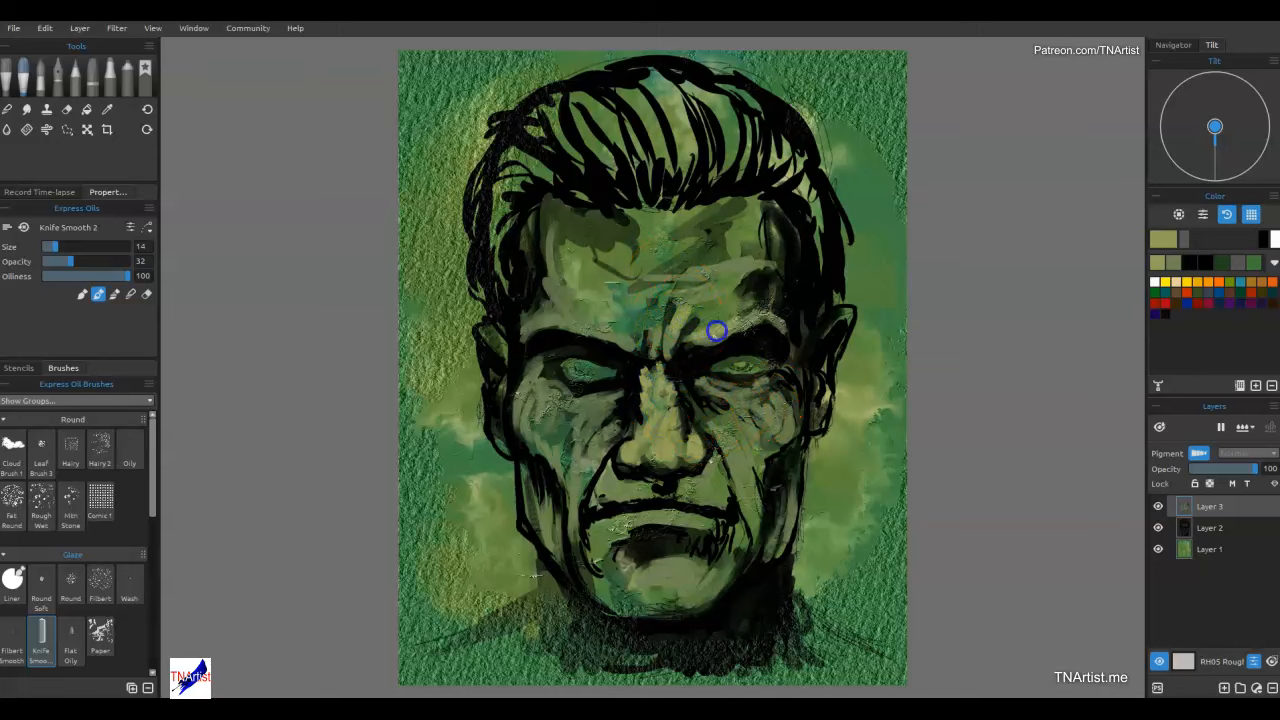
Add yellow-olive highlights to the chin, right smile fold, right jaw and the upper part of both ears.
mouse_move(645, 572)
left_mouse_down()
mouse_move(691, 569)
mouse_move(683, 586)
left_mouse_up()
mouse_move(724, 468)
left_mouse_down()
mouse_move(731, 491)
mouse_move(733, 480)
left_mouse_up()
left_click_drag(772, 536, 762, 558)
left_click_drag(823, 327, 855, 316)
left_click_drag(488, 327, 506, 360)
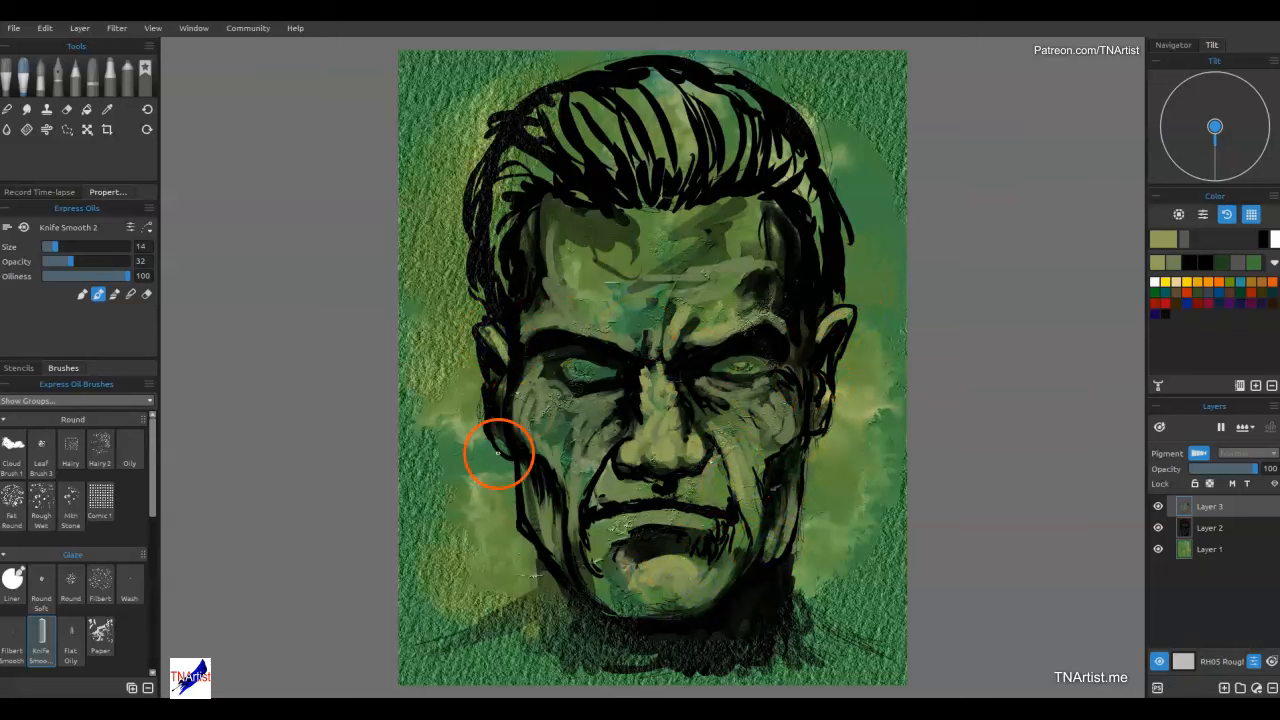
Paint yellow-olive highlights on the lower ears and lip, and fill both eyes with the same colour.
left_click_drag(506, 411, 508, 421)
left_click_drag(824, 404, 823, 404)
mouse_move(655, 511)
left_mouse_down()
mouse_move(645, 519)
mouse_move(694, 519)
left_mouse_up()
mouse_move(730, 370)
left_mouse_down()
mouse_move(757, 361)
mouse_move(734, 371)
left_mouse_up()
left_click_drag(600, 375, 586, 366)
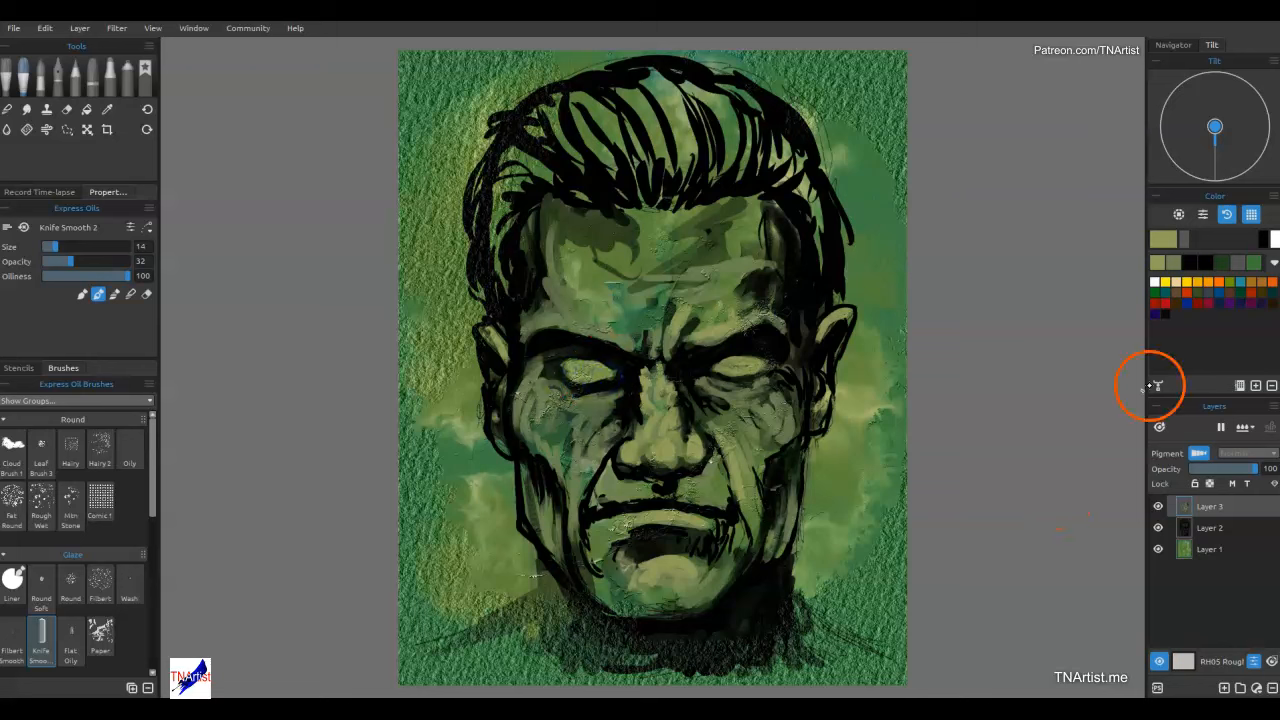
Load the Body colour set, pick a pale pink skin tone, and paint highlights down the nose bridge and tip.
left_click(1240, 385)
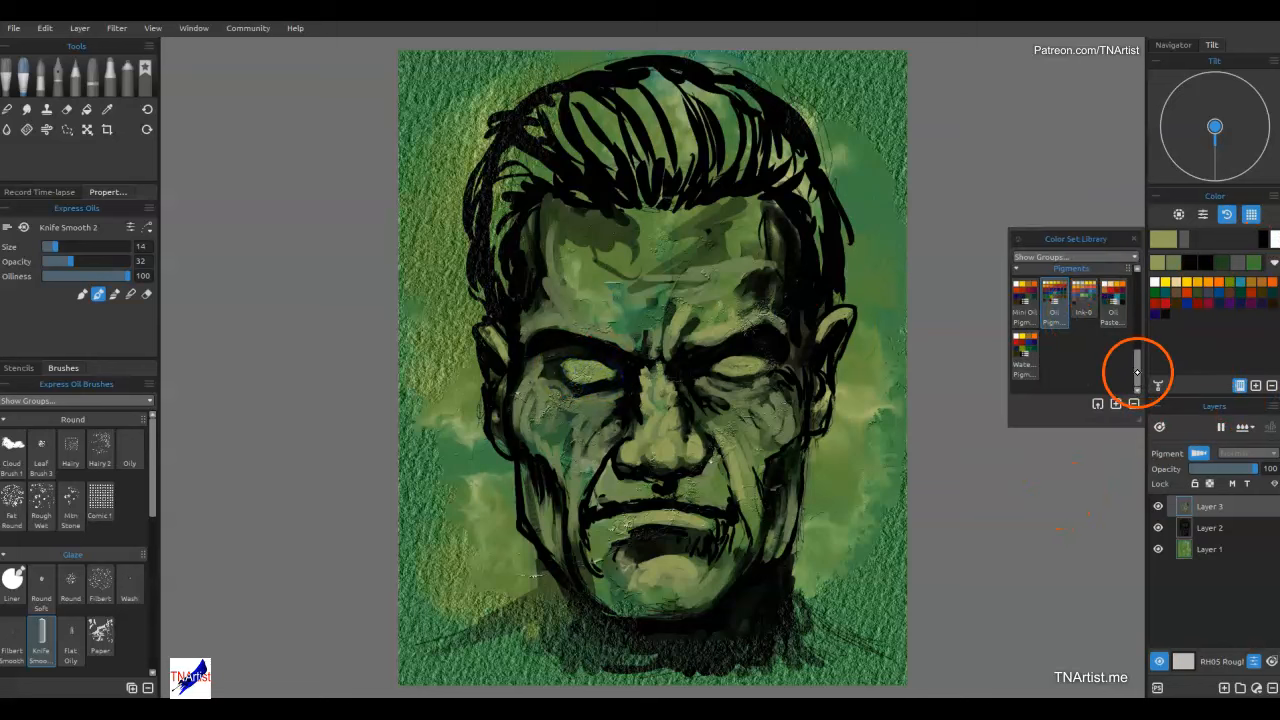
left_click_drag(1137, 372, 1137, 316)
left_click(1055, 330)
left_click(1190, 284)
mouse_move(650, 384)
left_mouse_down()
mouse_move(663, 463)
mouse_move(657, 437)
mouse_move(652, 448)
left_mouse_up()
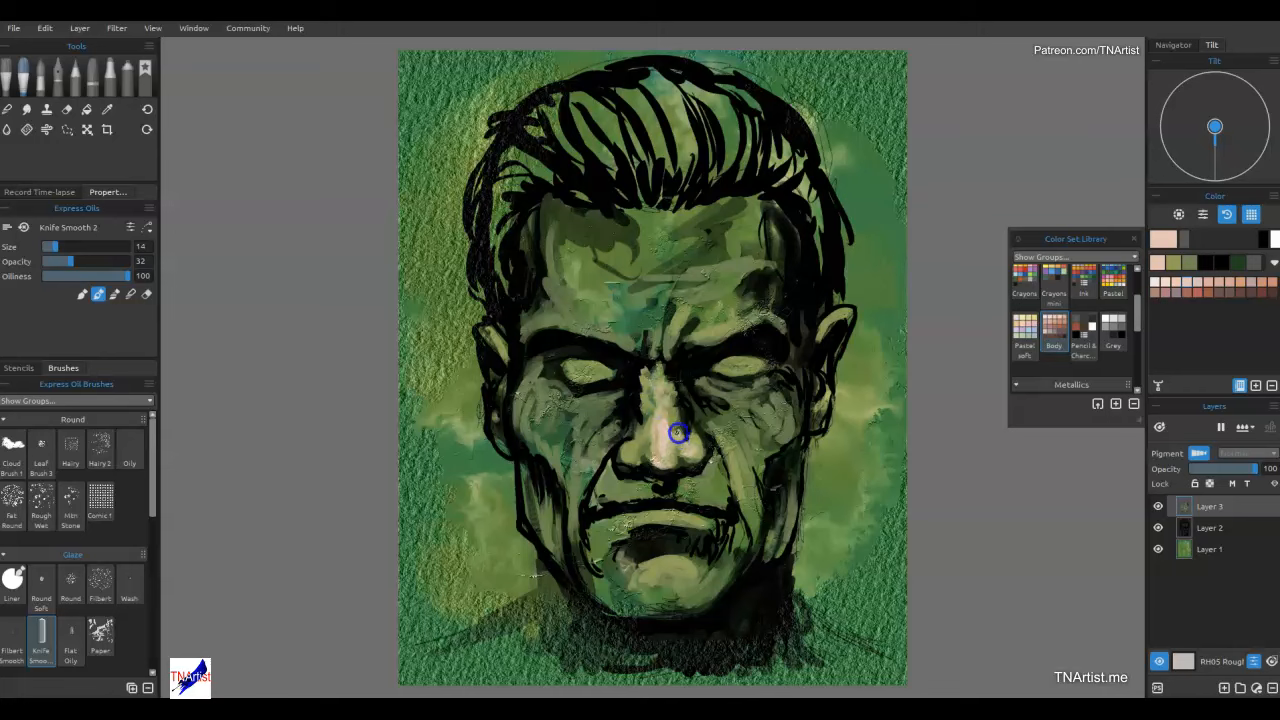
mouse_move(635, 441)
left_mouse_down()
mouse_move(691, 387)
mouse_move(722, 398)
mouse_move(667, 445)
left_mouse_up()
Blend the skin-tone highlights into the bridge, tip and sides of the nose.
key("b")
mouse_move(660, 396)
left_mouse_down()
mouse_move(637, 451)
mouse_move(646, 432)
mouse_move(629, 418)
mouse_move(677, 437)
left_mouse_up()
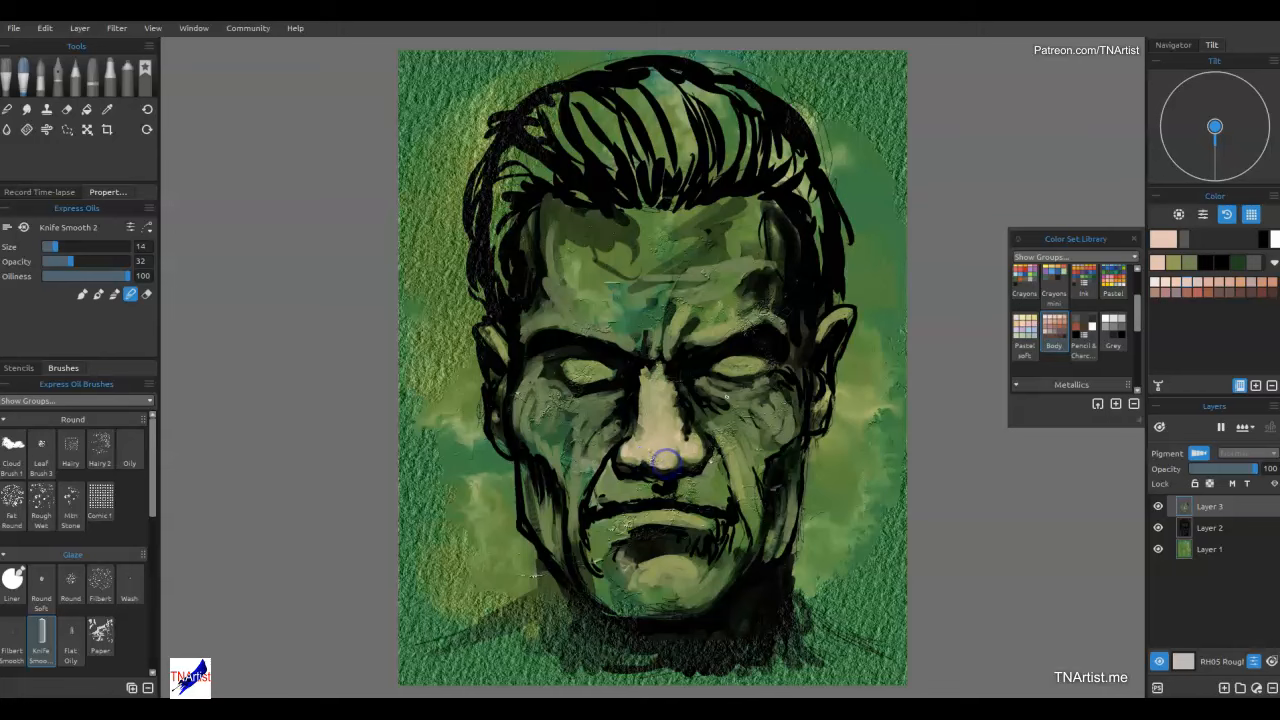
mouse_move(633, 400)
left_mouse_down()
mouse_move(680, 394)
mouse_move(672, 380)
mouse_move(670, 402)
left_mouse_up()
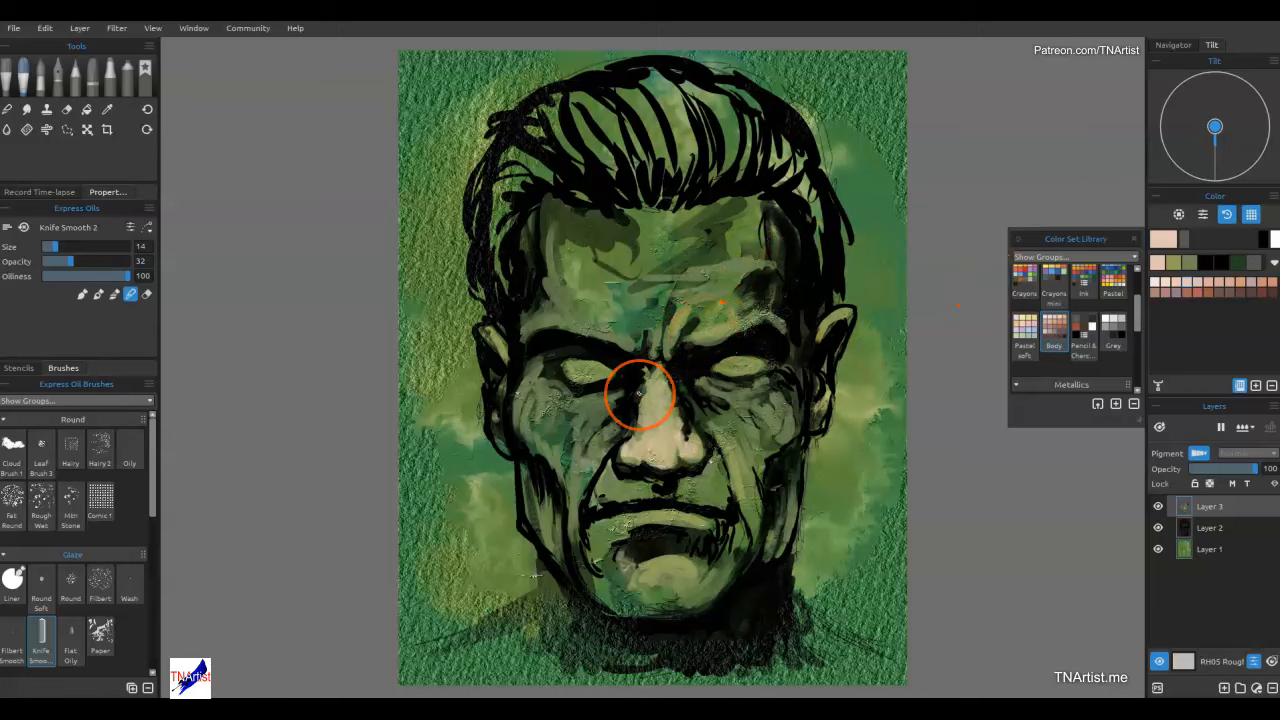
Switch to the paint-and-mix mode and add pale skin-tone highlights to the brows, forehead, right cheek and nose bridge.
key("n")
mouse_move(693, 338)
left_mouse_down()
mouse_move(758, 326)
mouse_move(740, 311)
mouse_move(764, 324)
left_mouse_up()
mouse_move(728, 283)
left_mouse_down()
mouse_move(655, 297)
mouse_move(691, 303)
mouse_move(670, 339)
mouse_move(598, 281)
mouse_move(569, 298)
mouse_move(758, 286)
mouse_move(536, 309)
mouse_move(586, 294)
mouse_move(545, 298)
mouse_move(558, 303)
mouse_move(536, 313)
mouse_move(578, 314)
mouse_move(568, 325)
mouse_move(609, 339)
mouse_move(524, 330)
mouse_move(607, 347)
mouse_move(733, 459)
mouse_move(744, 512)
mouse_move(772, 407)
mouse_move(789, 425)
mouse_move(750, 427)
mouse_move(760, 440)
mouse_move(745, 438)
mouse_move(780, 436)
mouse_move(787, 422)
mouse_move(754, 434)
mouse_move(751, 450)
mouse_move(745, 409)
mouse_move(707, 386)
mouse_move(767, 381)
mouse_move(715, 381)
mouse_move(756, 387)
left_mouse_up()
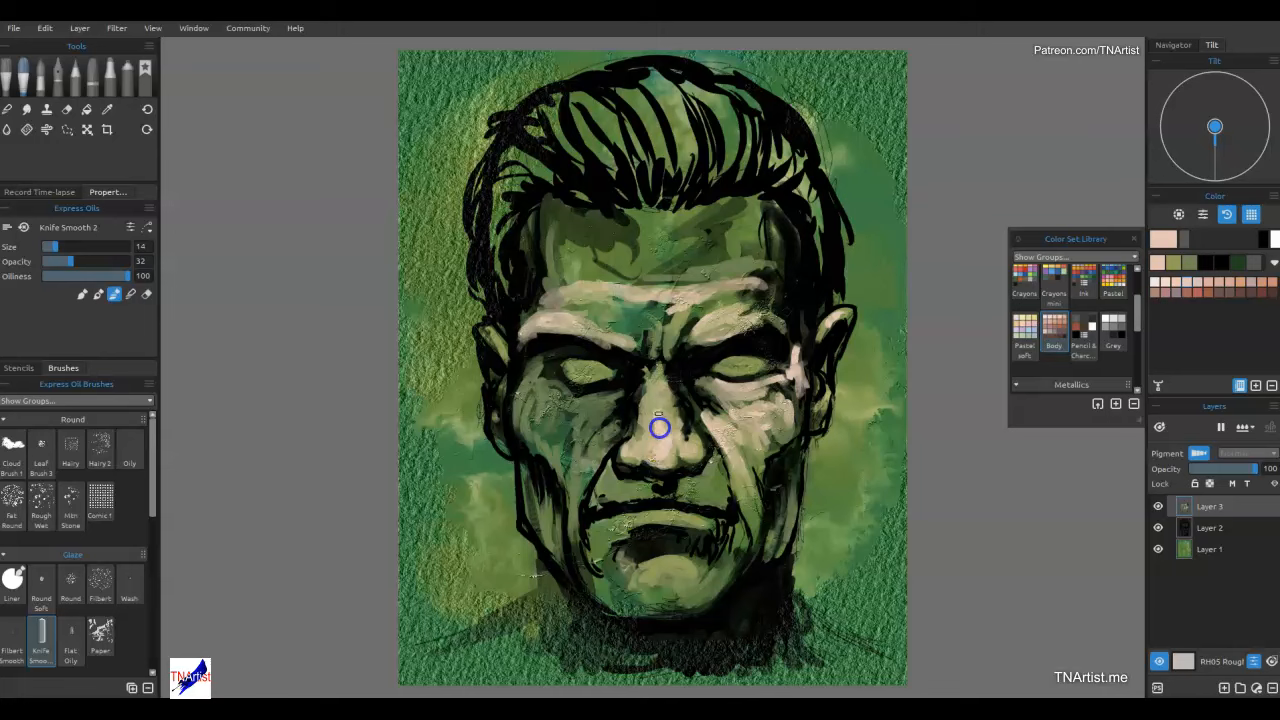
left_click_drag(659, 442, 666, 398)
left_click_drag(657, 443, 655, 372)
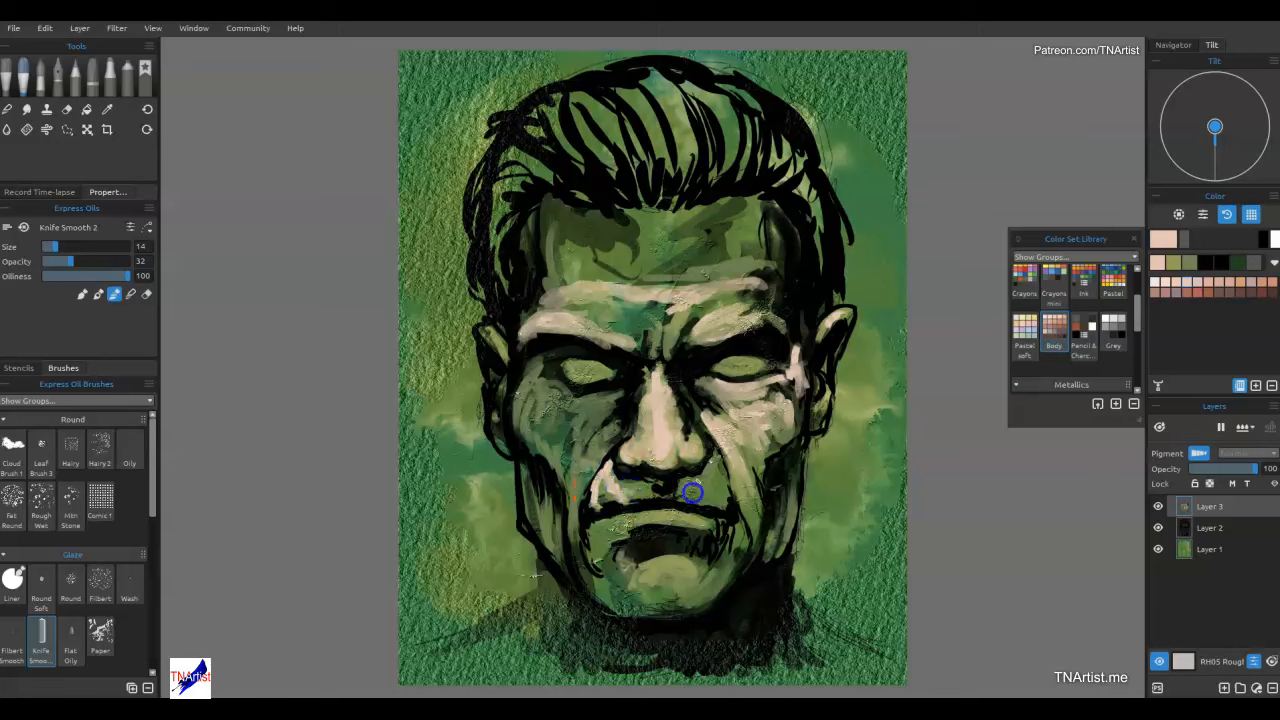
Paint pale skin-tone highlights on the upper lip, left cheek, left smile line and the area beside the mouth and chin.
left_click_drag(720, 498, 663, 520)
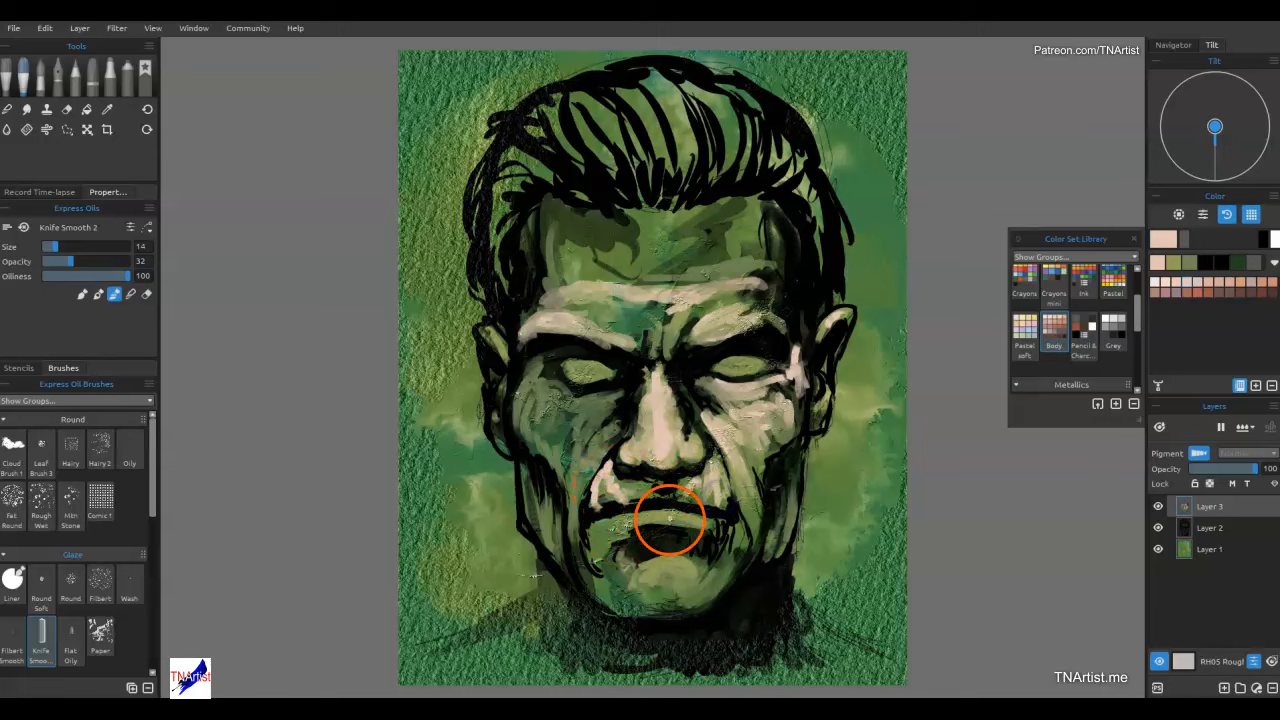
mouse_move(560, 410)
left_mouse_down()
mouse_move(572, 405)
mouse_move(569, 460)
left_mouse_up()
left_click_drag(618, 424, 572, 508)
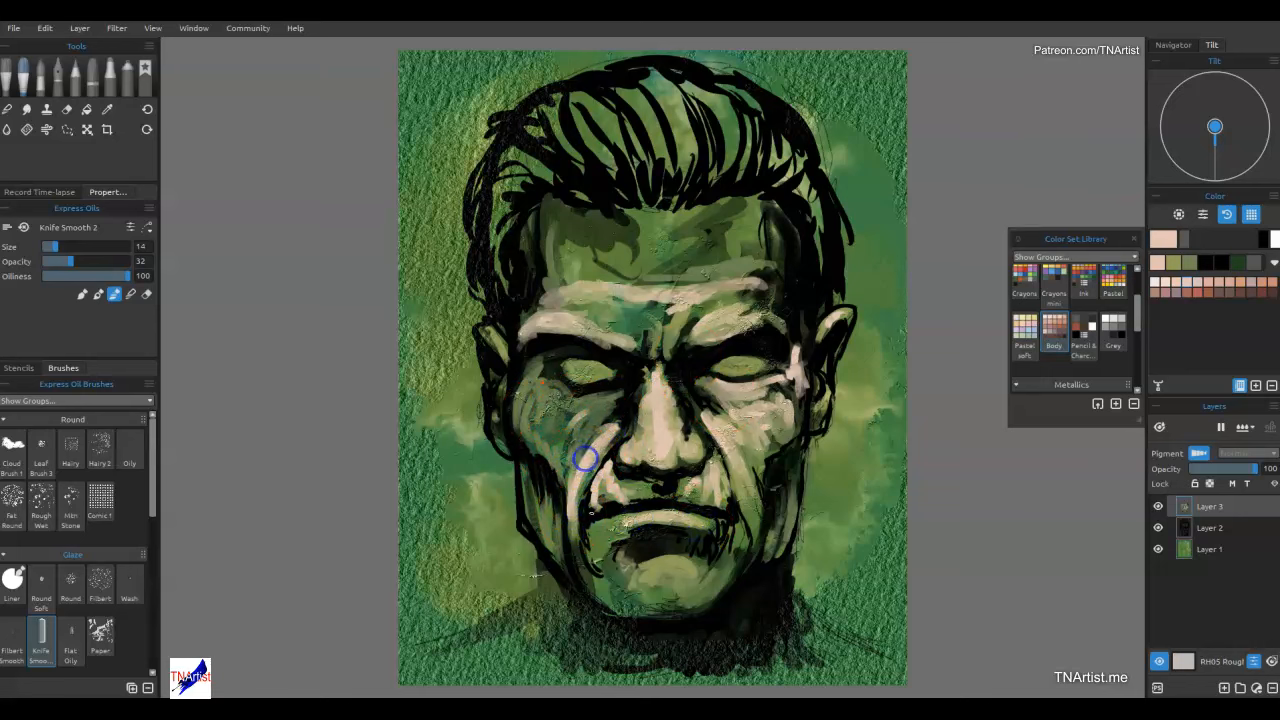
left_click_drag(622, 527, 656, 600)
mouse_move(618, 484)
left_mouse_down()
mouse_move(638, 494)
mouse_move(616, 468)
mouse_move(609, 417)
mouse_move(563, 397)
mouse_move(588, 398)
mouse_move(529, 409)
mouse_move(522, 428)
left_mouse_up()
left_click_drag(535, 367, 554, 420)
Add pale skin-tone highlights to both sides of the jaw, the chin and the centre of the forehead.
mouse_move(776, 492)
left_mouse_down()
mouse_move(785, 552)
mouse_move(772, 552)
mouse_move(776, 489)
mouse_move(772, 537)
mouse_move(778, 504)
mouse_move(779, 548)
mouse_move(789, 467)
mouse_move(792, 496)
mouse_move(693, 585)
mouse_move(724, 552)
mouse_move(722, 567)
mouse_move(737, 535)
mouse_move(718, 568)
mouse_move(696, 548)
mouse_move(670, 549)
mouse_move(688, 563)
mouse_move(655, 572)
mouse_move(661, 584)
mouse_move(666, 566)
mouse_move(735, 548)
mouse_move(717, 580)
left_mouse_up()
left_click_drag(748, 468, 752, 530)
left_click_drag(520, 472, 552, 551)
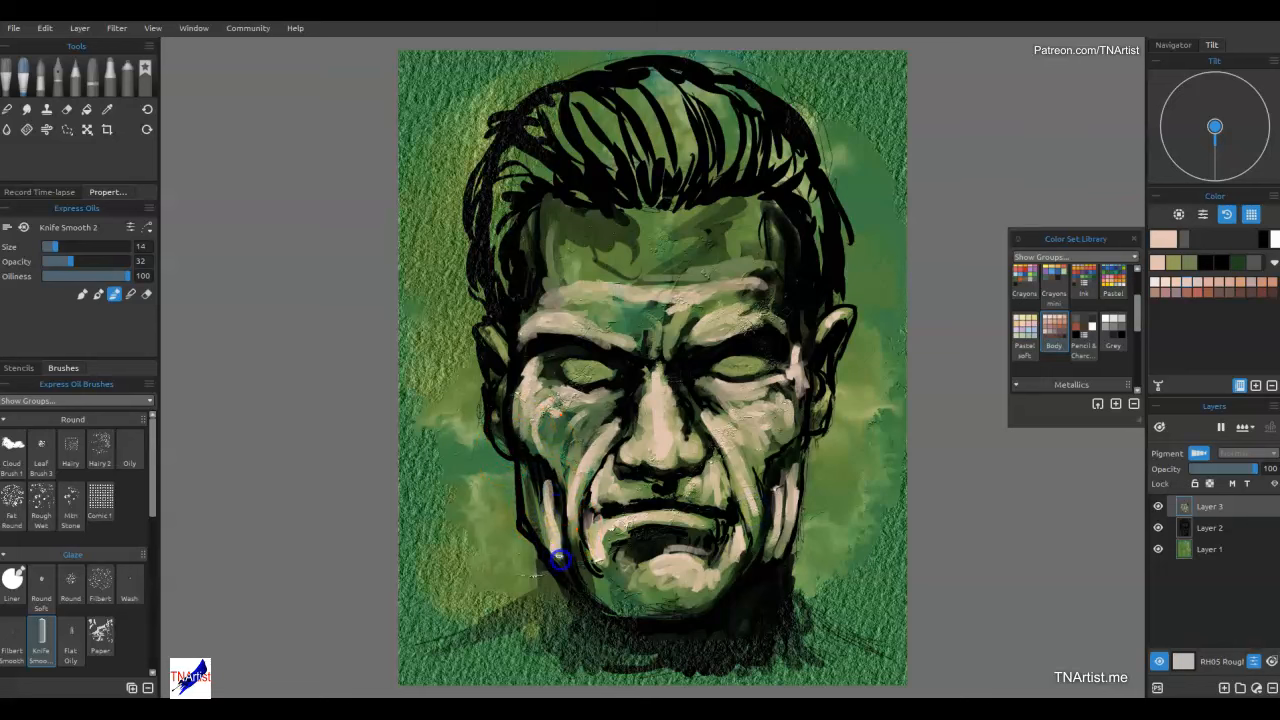
mouse_move(751, 580)
left_mouse_down()
mouse_move(705, 616)
mouse_move(645, 603)
mouse_move(700, 599)
mouse_move(617, 609)
mouse_move(684, 563)
mouse_move(603, 583)
left_mouse_up()
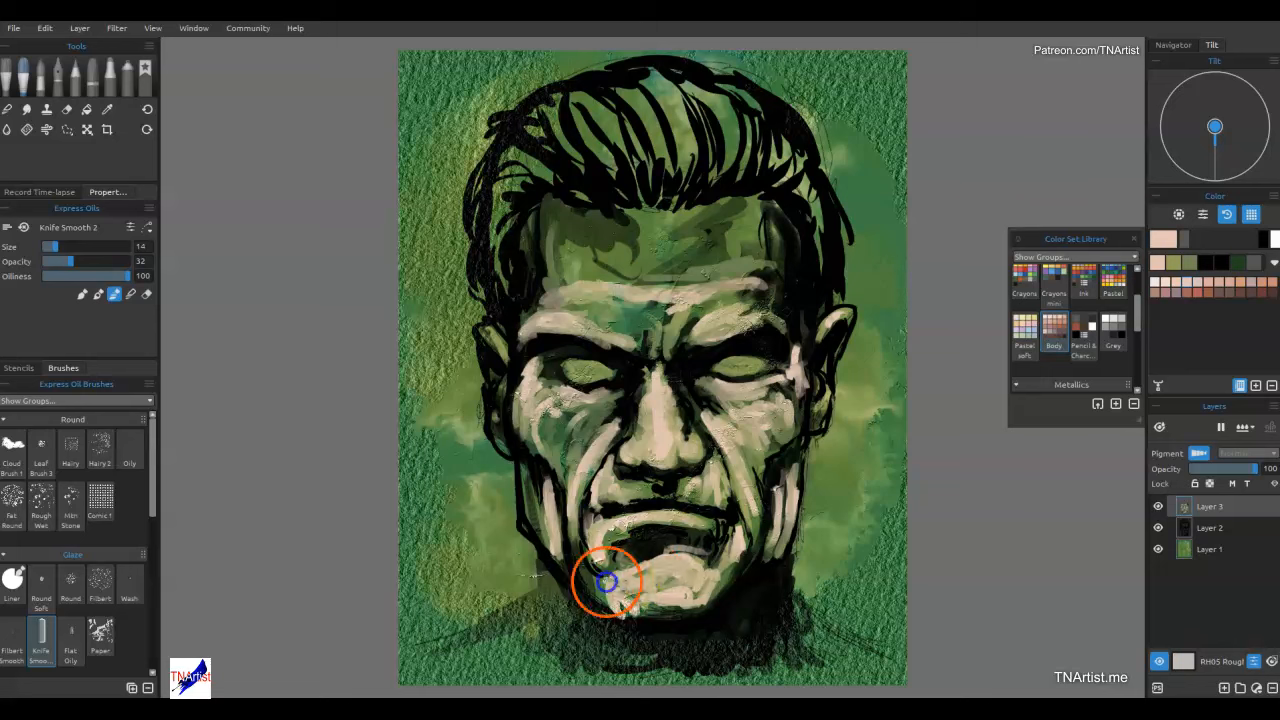
mouse_move(686, 229)
left_mouse_down()
mouse_move(663, 271)
mouse_move(680, 234)
mouse_move(657, 214)
mouse_move(629, 271)
mouse_move(623, 217)
mouse_move(735, 250)
mouse_move(731, 206)
mouse_move(654, 277)
mouse_move(636, 227)
mouse_move(640, 266)
mouse_move(694, 240)
mouse_move(746, 249)
mouse_move(722, 241)
mouse_move(755, 205)
mouse_move(723, 251)
mouse_move(557, 257)
mouse_move(581, 243)
mouse_move(657, 294)
left_mouse_up()
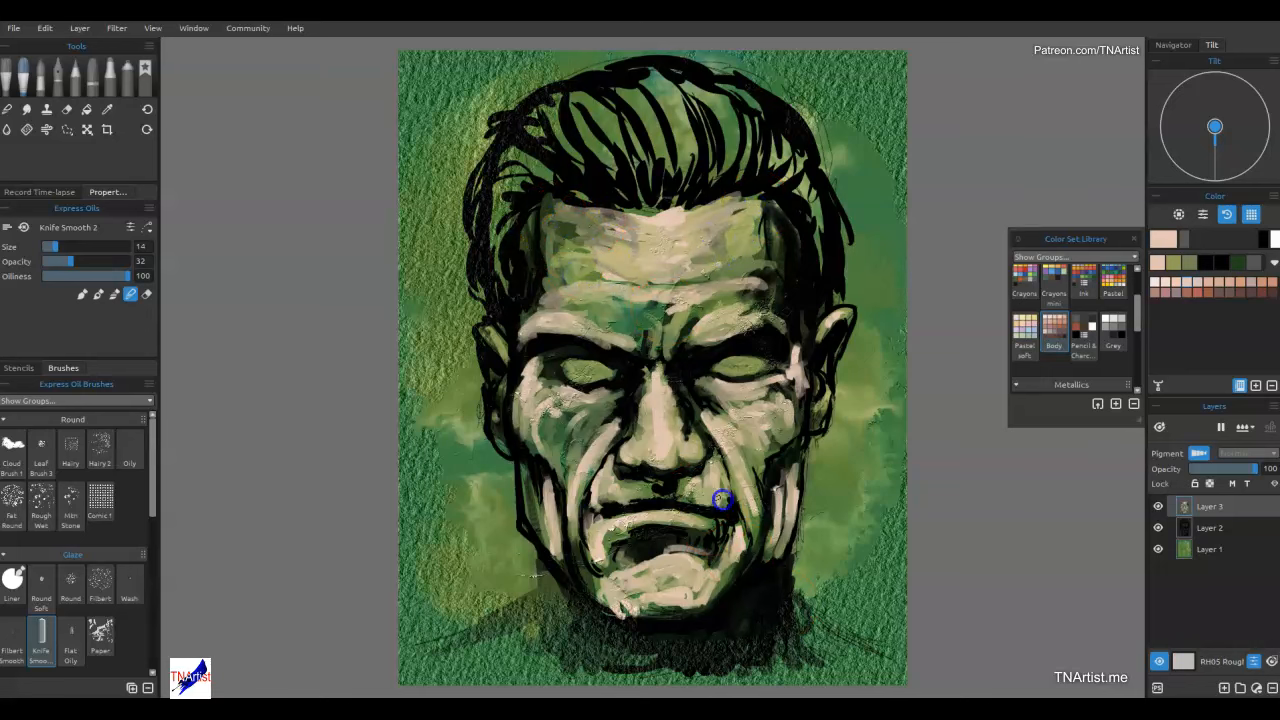
Blend the highlights on the left jaw and brush muted skin tones over both sides of the neck.
mouse_move(650, 491)
left_mouse_down()
mouse_move(571, 486)
mouse_move(606, 414)
mouse_move(556, 554)
mouse_move(523, 481)
mouse_move(531, 523)
mouse_move(522, 470)
left_mouse_up()
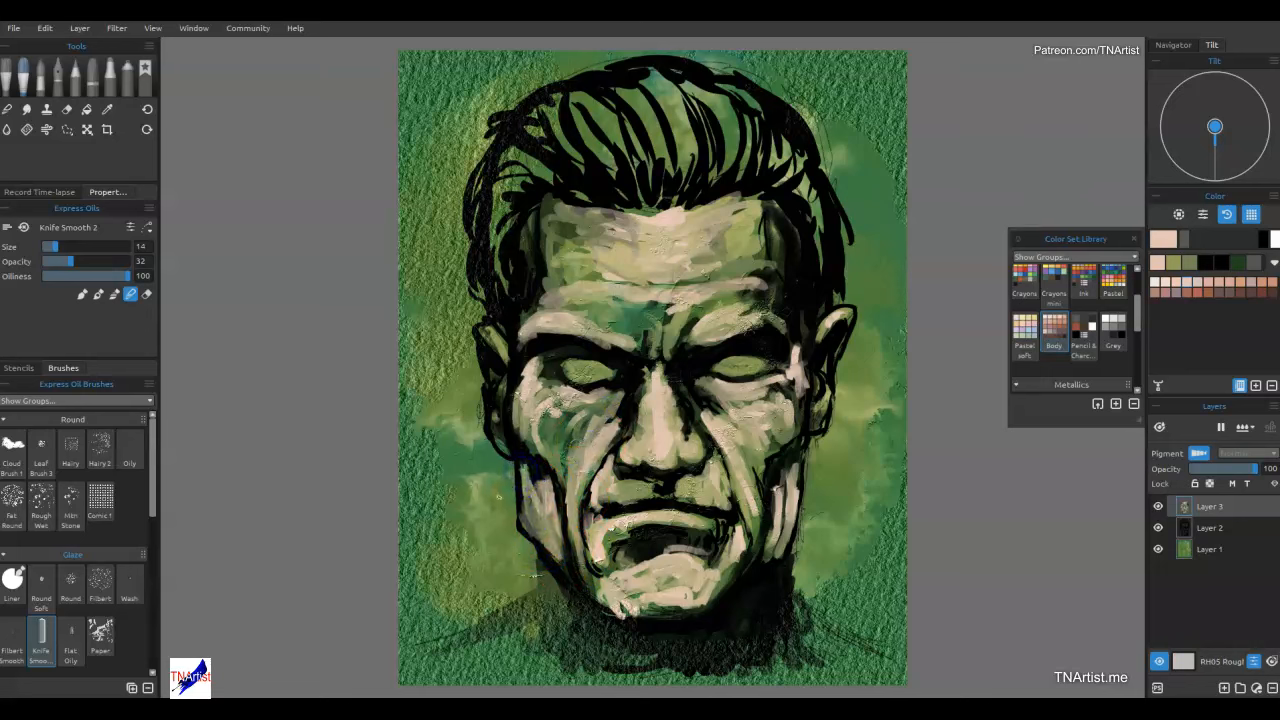
mouse_move(766, 614)
left_mouse_down()
mouse_move(773, 656)
mouse_move(860, 631)
mouse_move(808, 607)
mouse_move(775, 625)
mouse_move(778, 590)
mouse_move(765, 650)
mouse_move(773, 599)
mouse_move(750, 652)
mouse_move(791, 650)
mouse_move(779, 618)
mouse_move(740, 650)
left_mouse_up()
mouse_move(615, 655)
left_mouse_down()
mouse_move(557, 608)
mouse_move(543, 640)
left_mouse_up()
mouse_move(800, 668)
left_mouse_down()
mouse_move(785, 680)
mouse_move(737, 646)
mouse_move(748, 638)
mouse_move(560, 649)
mouse_move(523, 608)
left_mouse_up()
Pick a muted red from the Body colour set, brush it onto the right cheek and blend it in.
key("s")
left_click(1177, 289)
mouse_move(722, 425)
left_mouse_down()
mouse_move(776, 429)
mouse_move(754, 412)
mouse_move(736, 447)
mouse_move(745, 478)
left_mouse_up()
key("s")
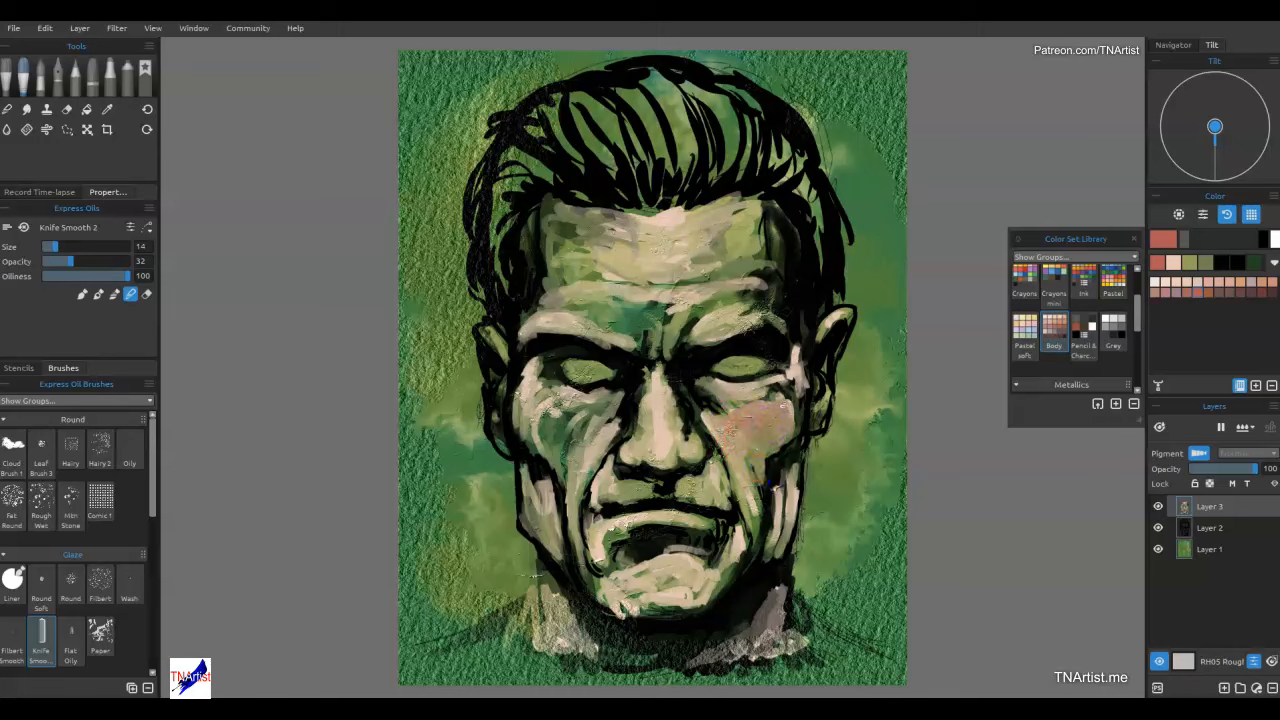
Paint red accents on the nose, upper lip, both brows, forehead and left cheek.
key("b")
left_click_drag(656, 451, 666, 441)
left_click_drag(684, 491, 697, 497)
left_click_drag(602, 433, 585, 454)
left_click_drag(699, 292, 669, 298)
mouse_move(703, 213)
left_mouse_down()
mouse_move(694, 258)
mouse_move(665, 270)
left_mouse_up()
left_click_drag(562, 323, 609, 346)
left_click_drag(566, 428, 546, 410)
left_click_drag(704, 506, 716, 528)
Blend the red accents into the skin of the cheeks, nose, forehead and left brow.
key("n")
mouse_move(594, 453)
left_mouse_down()
mouse_move(583, 403)
mouse_move(566, 429)
left_mouse_up()
mouse_move(655, 425)
left_mouse_down()
mouse_move(674, 449)
mouse_move(656, 412)
mouse_move(653, 439)
left_mouse_up()
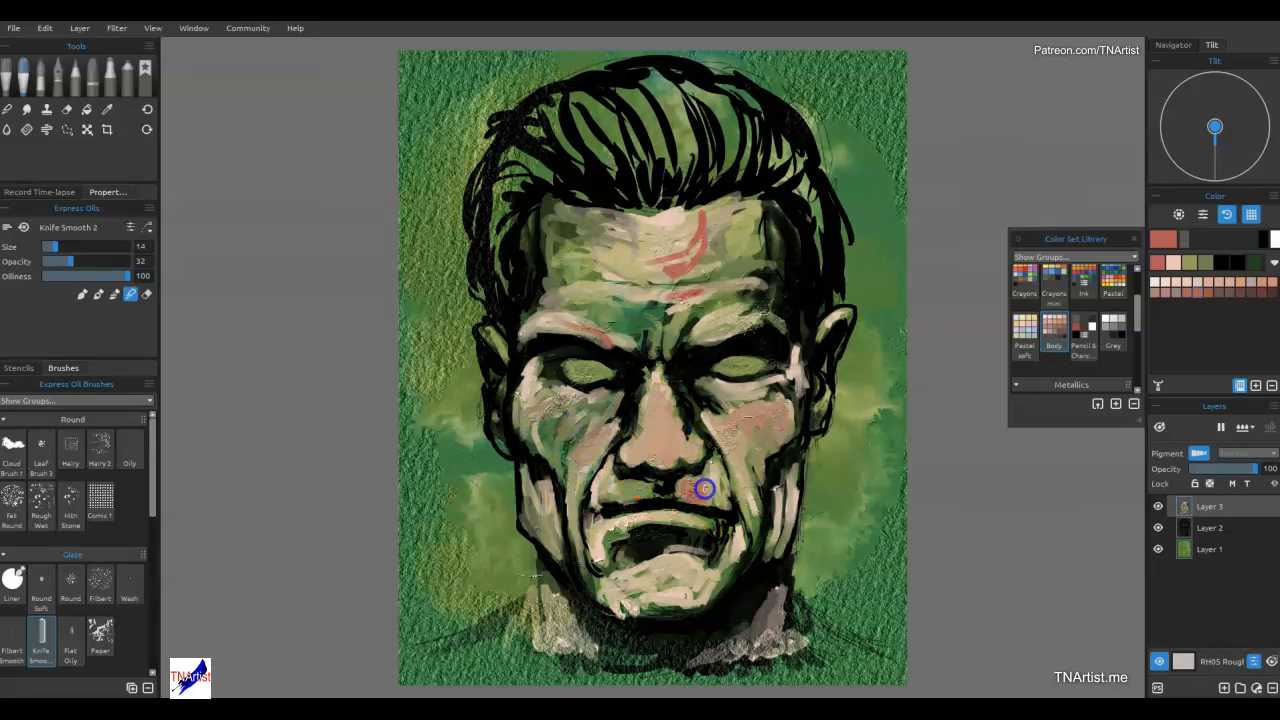
left_click_drag(740, 432, 780, 427)
mouse_move(674, 298)
left_mouse_down()
mouse_move(694, 294)
mouse_move(671, 281)
mouse_move(711, 221)
mouse_move(610, 298)
left_mouse_up()
left_click_drag(609, 342, 589, 340)
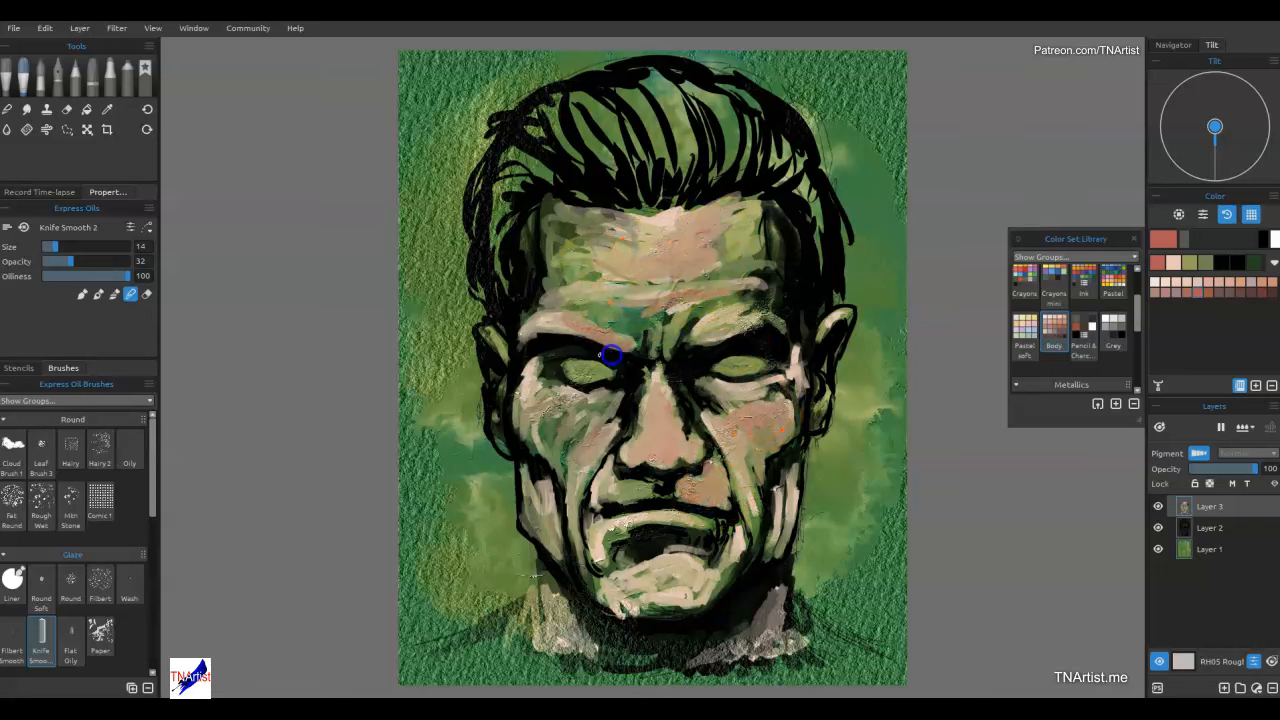
left_click_drag(641, 465, 622, 464)
left_click_drag(650, 440, 660, 417)
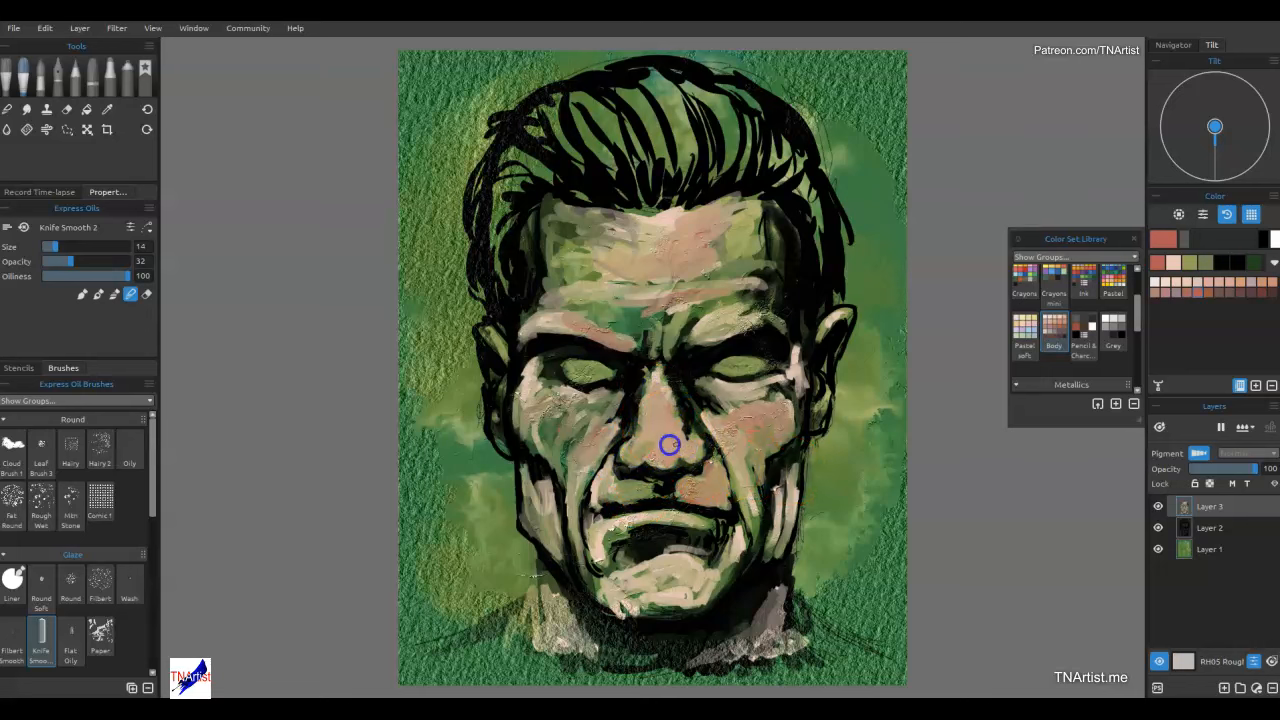
Pick a dark reddish brown and paint shadows under both eyes and on the left brow, right jaw and mouth.
left_click(1240, 291)
mouse_move(696, 380)
left_mouse_down()
mouse_move(710, 385)
mouse_move(697, 381)
left_mouse_up()
left_click_drag(788, 382, 784, 377)
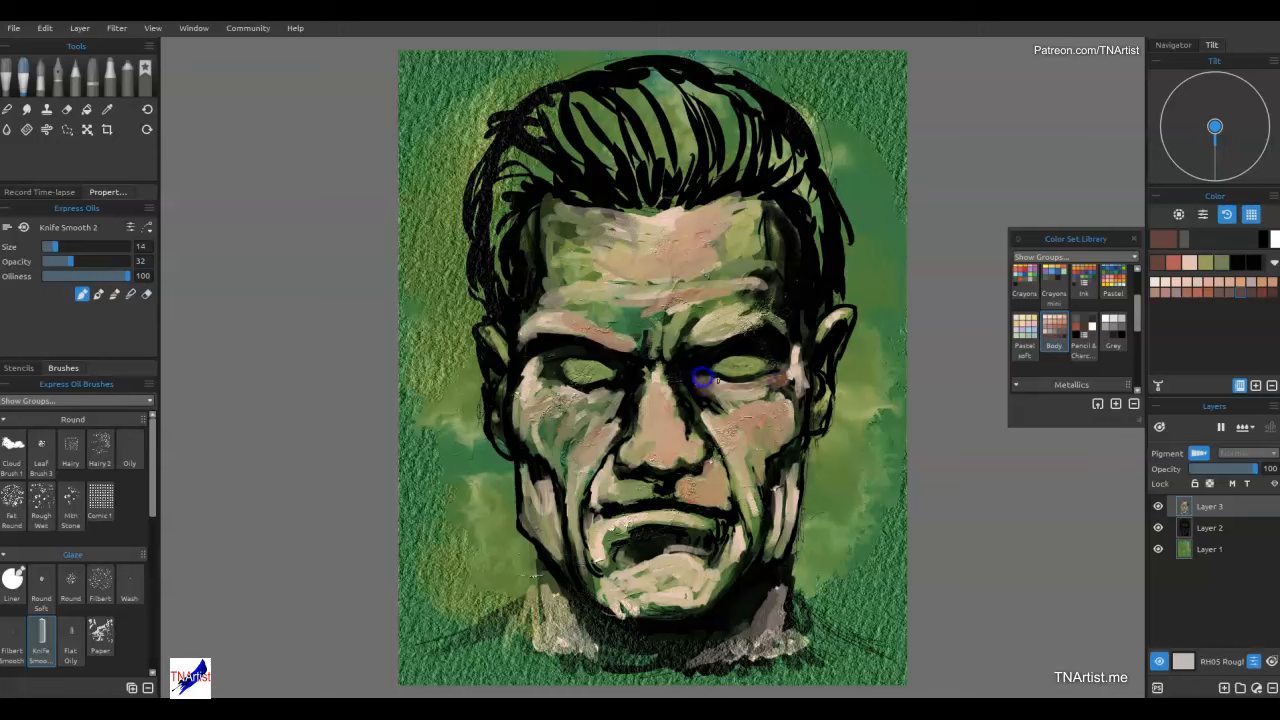
mouse_move(703, 391)
left_mouse_down()
mouse_move(706, 347)
mouse_move(530, 337)
left_mouse_up()
mouse_move(608, 398)
left_mouse_down()
mouse_move(597, 417)
mouse_move(571, 414)
mouse_move(567, 394)
left_mouse_up()
mouse_move(758, 486)
left_mouse_down()
mouse_move(766, 520)
mouse_move(752, 552)
mouse_move(673, 612)
left_mouse_up()
left_click_drag(638, 552, 713, 529)
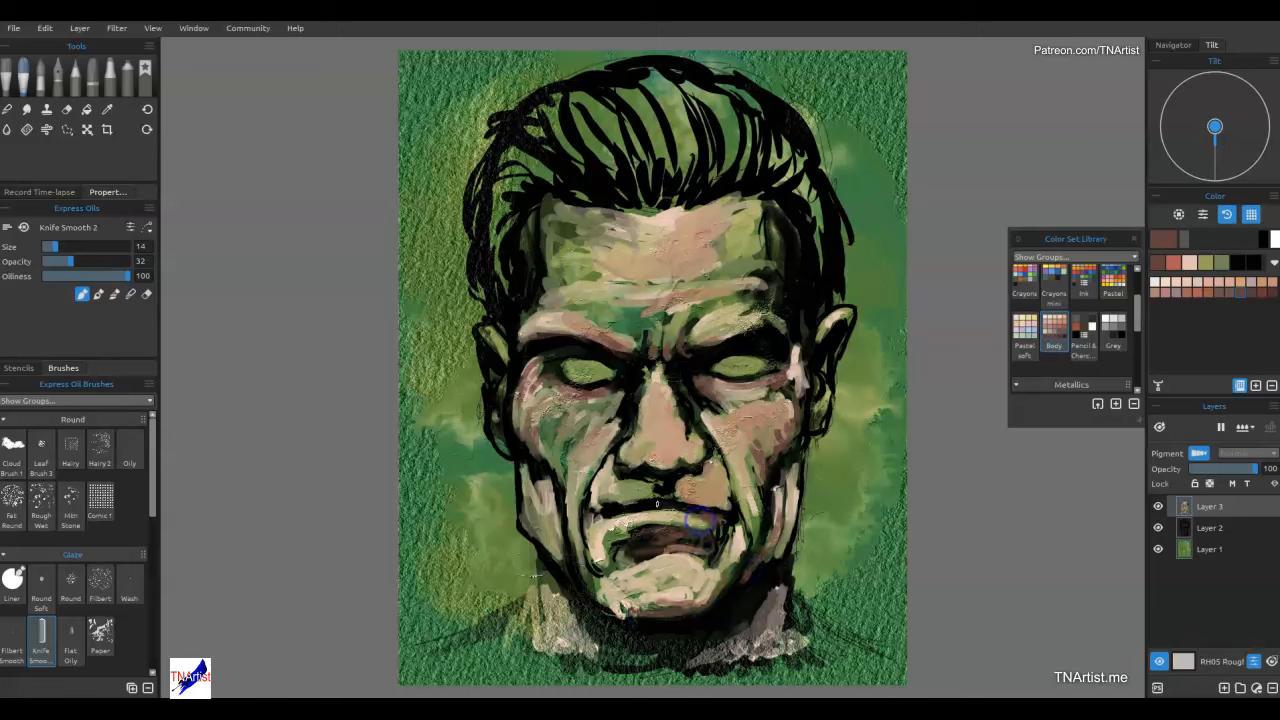
Add reddish-brown shadows to the upper lip line, left cheek, right temple and the area between the brows.
left_click_drag(636, 511, 616, 514)
mouse_move(611, 465)
left_mouse_down()
mouse_move(609, 492)
mouse_move(500, 425)
left_mouse_up()
mouse_move(740, 330)
left_mouse_down()
mouse_move(729, 300)
mouse_move(750, 245)
mouse_move(767, 297)
left_mouse_up()
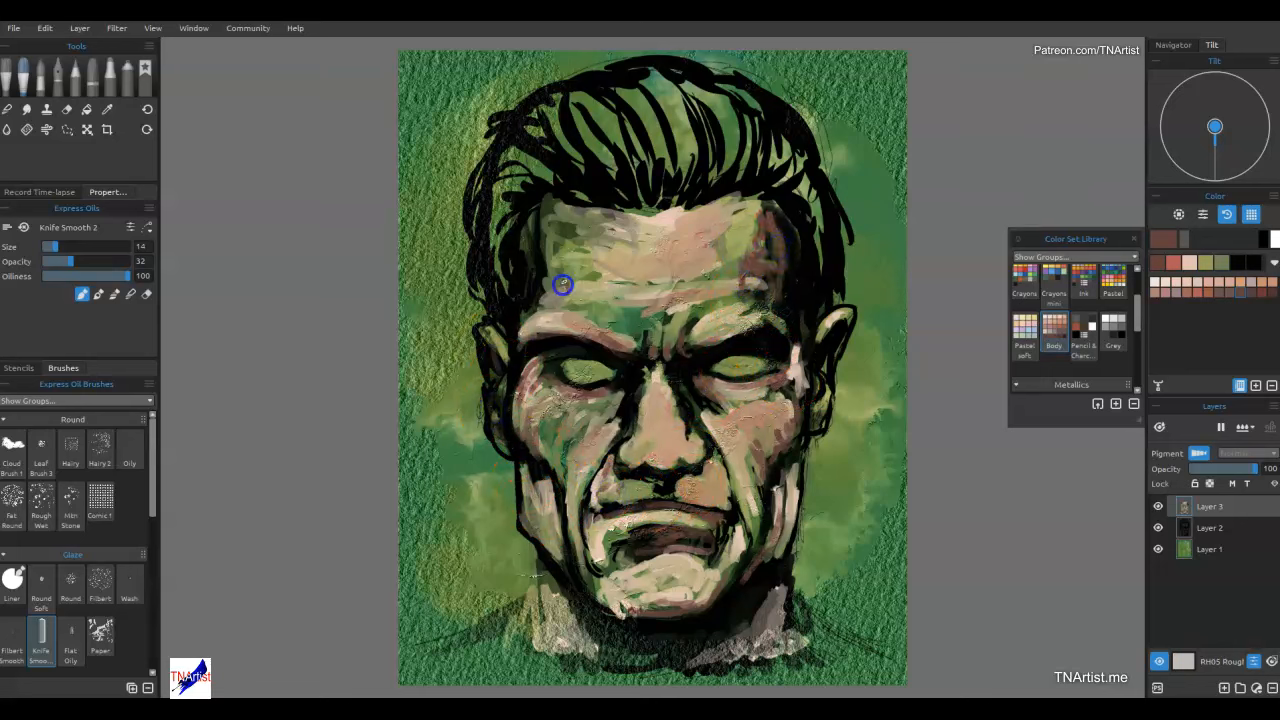
mouse_move(645, 289)
left_mouse_down()
mouse_move(742, 347)
mouse_move(709, 366)
left_mouse_up()
Blend the brown shadows into the forehead, right temple, cheeks and lower lip.
key("b")
mouse_move(538, 295)
left_mouse_down()
mouse_move(594, 306)
mouse_move(614, 274)
mouse_move(582, 243)
mouse_move(572, 291)
left_mouse_up()
mouse_move(771, 283)
left_mouse_down()
mouse_move(734, 250)
mouse_move(767, 248)
mouse_move(757, 291)
mouse_move(694, 283)
mouse_move(706, 329)
mouse_move(656, 342)
mouse_move(634, 322)
mouse_move(600, 390)
mouse_move(517, 409)
left_mouse_up()
mouse_move(757, 386)
left_mouse_down()
mouse_move(780, 378)
mouse_move(766, 380)
mouse_move(747, 437)
left_mouse_up()
mouse_move(698, 556)
left_mouse_down()
mouse_move(668, 558)
mouse_move(654, 538)
mouse_move(708, 528)
left_mouse_up()
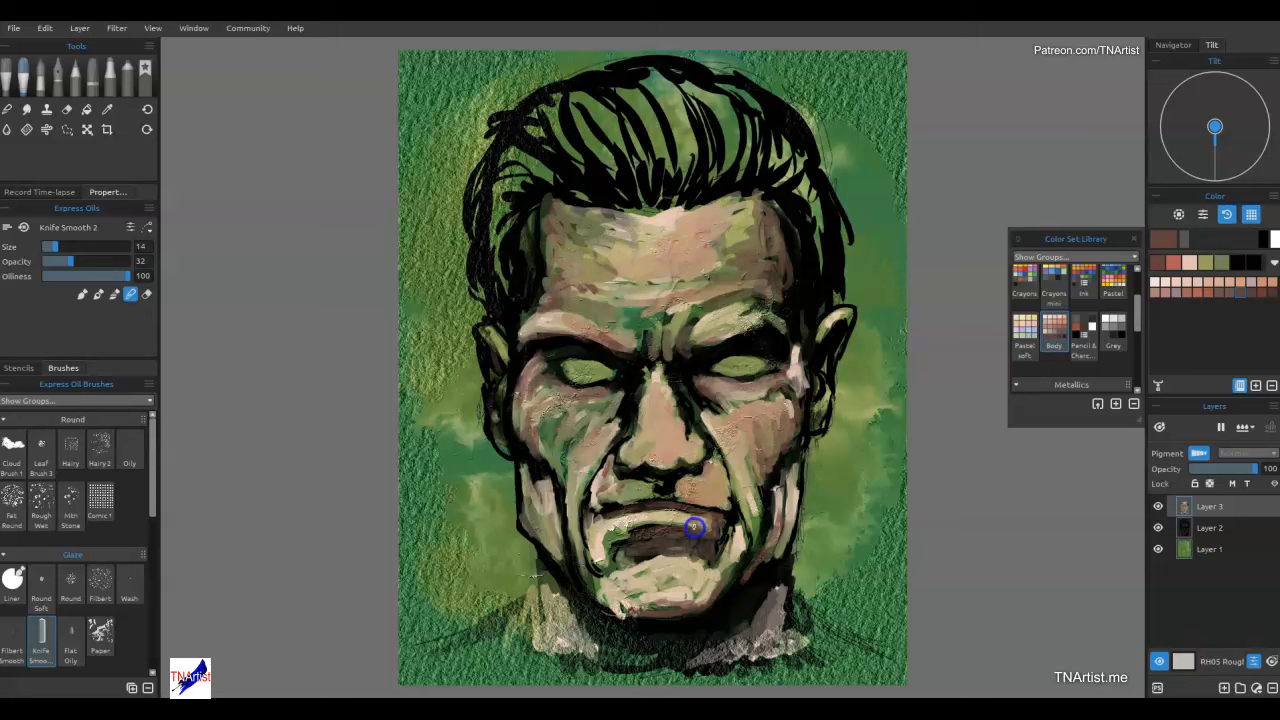
left_click_drag(635, 566, 648, 560)
Sample dark brown from the right temple and paint shadows along both sides of the nose.
left_click(829, 457)
mouse_move(673, 427)
left_mouse_down()
mouse_move(660, 500)
mouse_move(608, 513)
left_mouse_up()
left_click(588, 608)
mouse_move(700, 398)
left_mouse_down()
mouse_move(677, 419)
mouse_move(686, 349)
mouse_move(729, 386)
mouse_move(671, 380)
mouse_move(660, 432)
mouse_move(686, 423)
mouse_move(720, 440)
left_mouse_up()
left_click(775, 251, "alt")
left_click(781, 260, "alt")
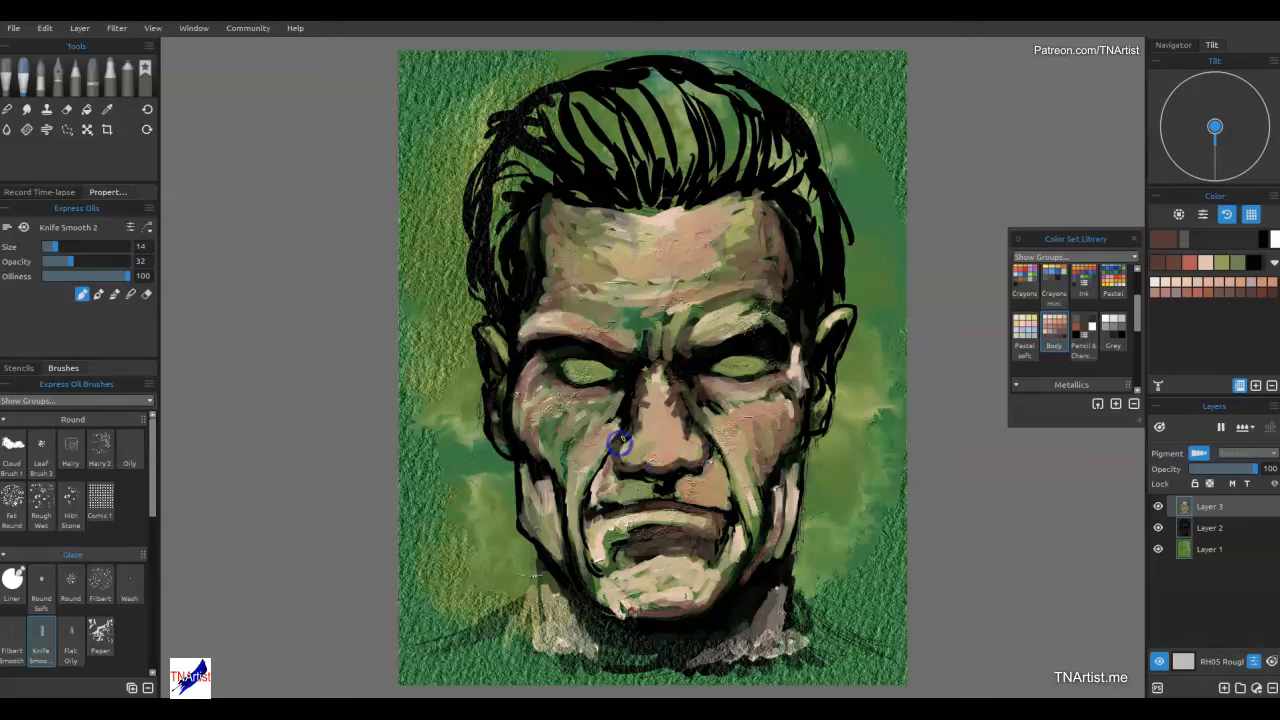
mouse_move(622, 443)
left_mouse_down()
mouse_move(737, 346)
mouse_move(654, 429)
mouse_move(645, 456)
mouse_move(663, 432)
mouse_move(661, 464)
left_mouse_up()
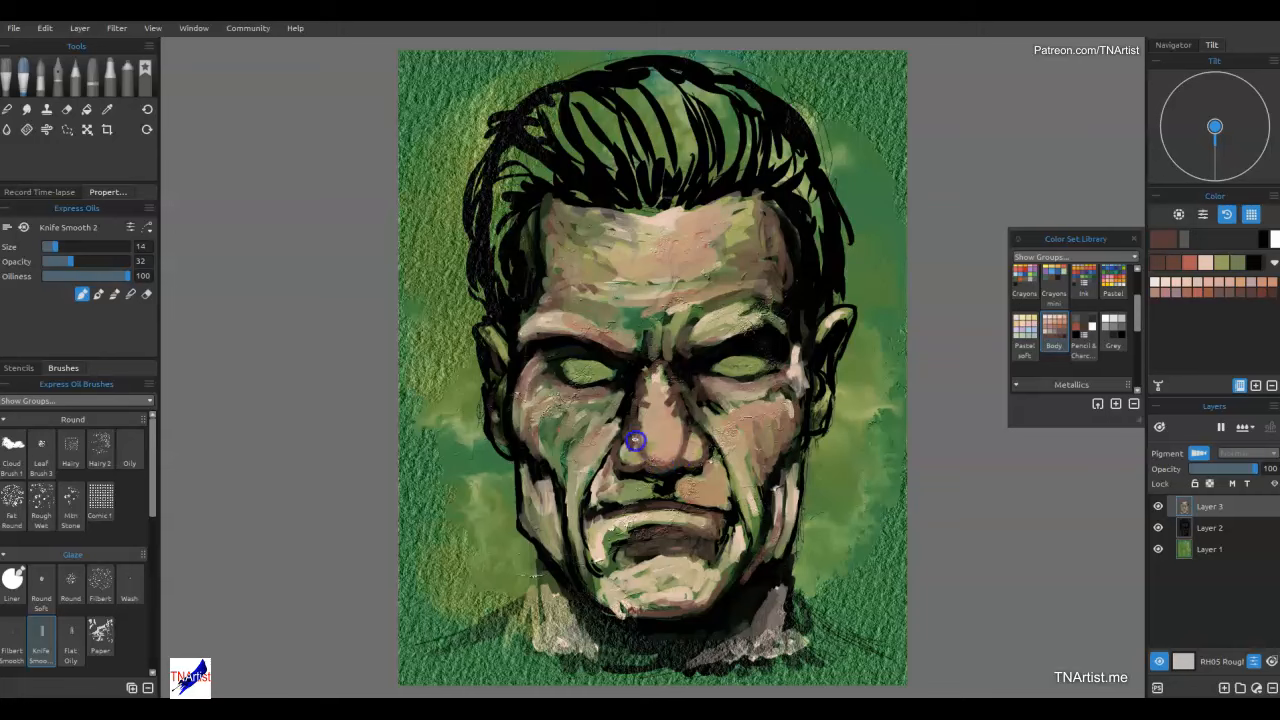
Blend the brown shadows on the nose to round its bridge, tip and nostrils.
mouse_move(641, 422)
left_mouse_down()
mouse_move(694, 406)
mouse_move(679, 435)
left_mouse_up()
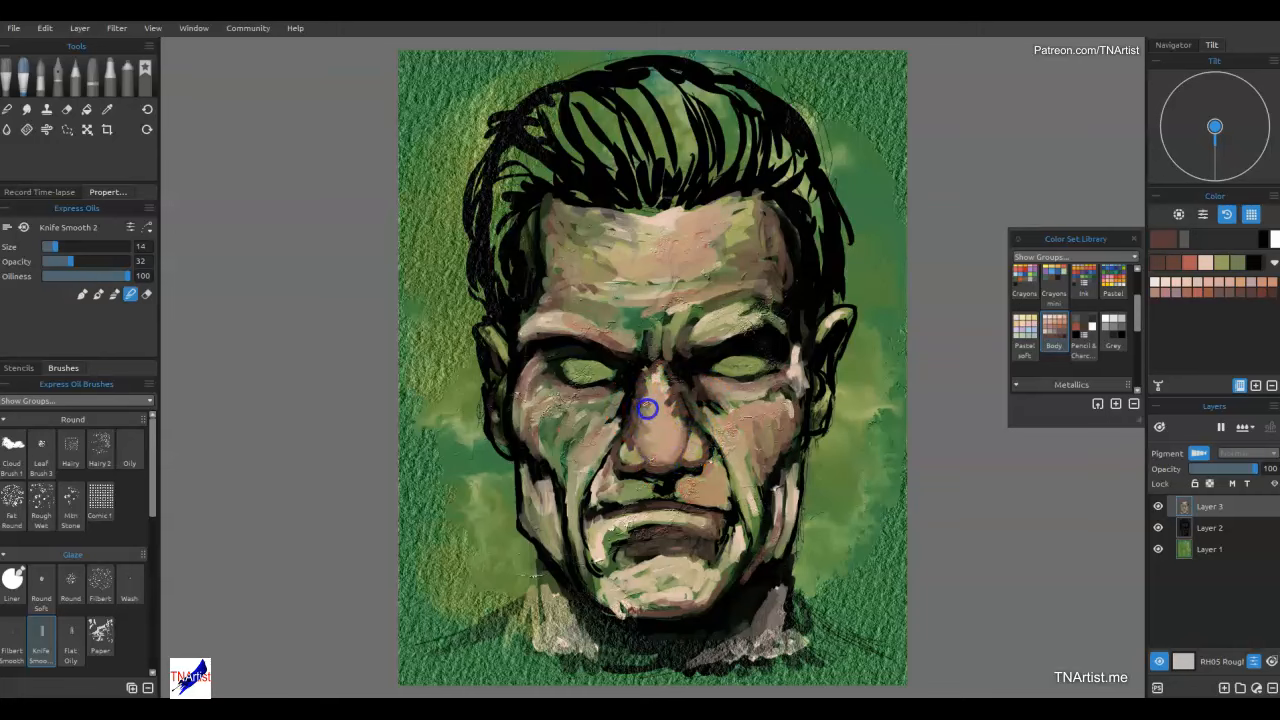
left_click_drag(664, 468, 695, 438)
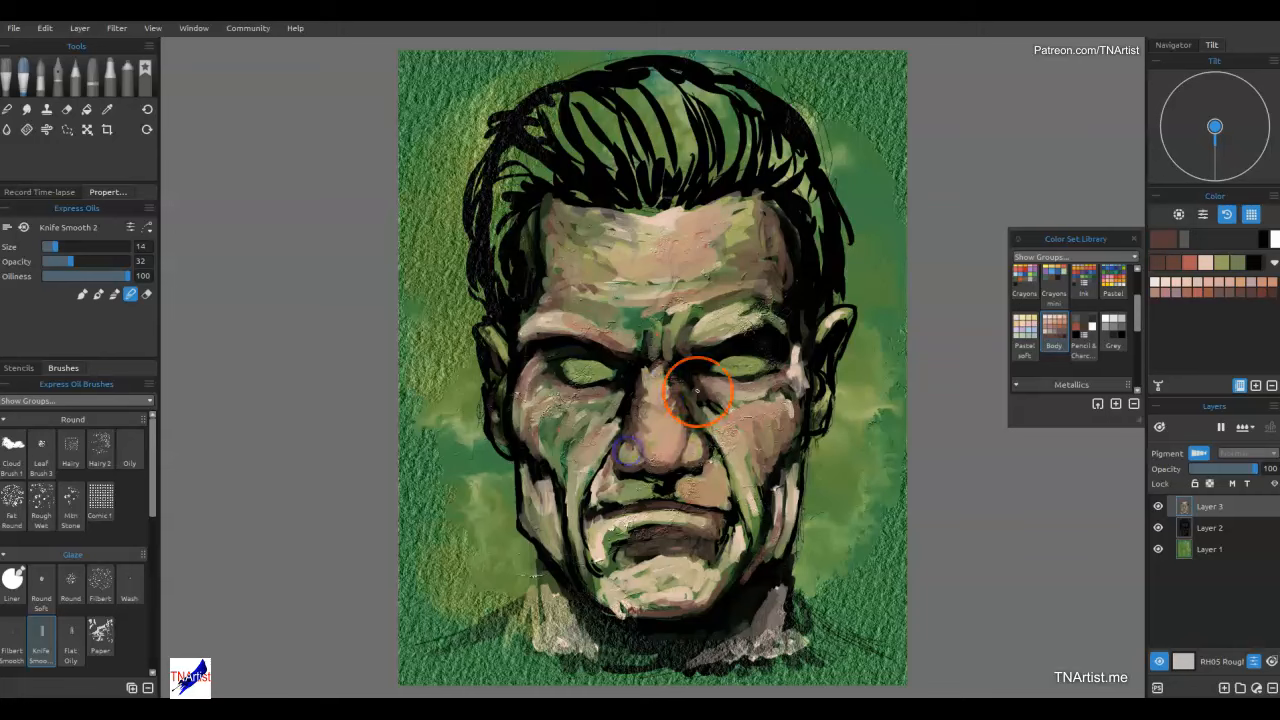
left_click_drag(710, 475, 706, 481)
Reduce the brush size to 6 and add sampled tan tones to the upper lip, nose and area between the brows.
left_click(682, 497, "alt")
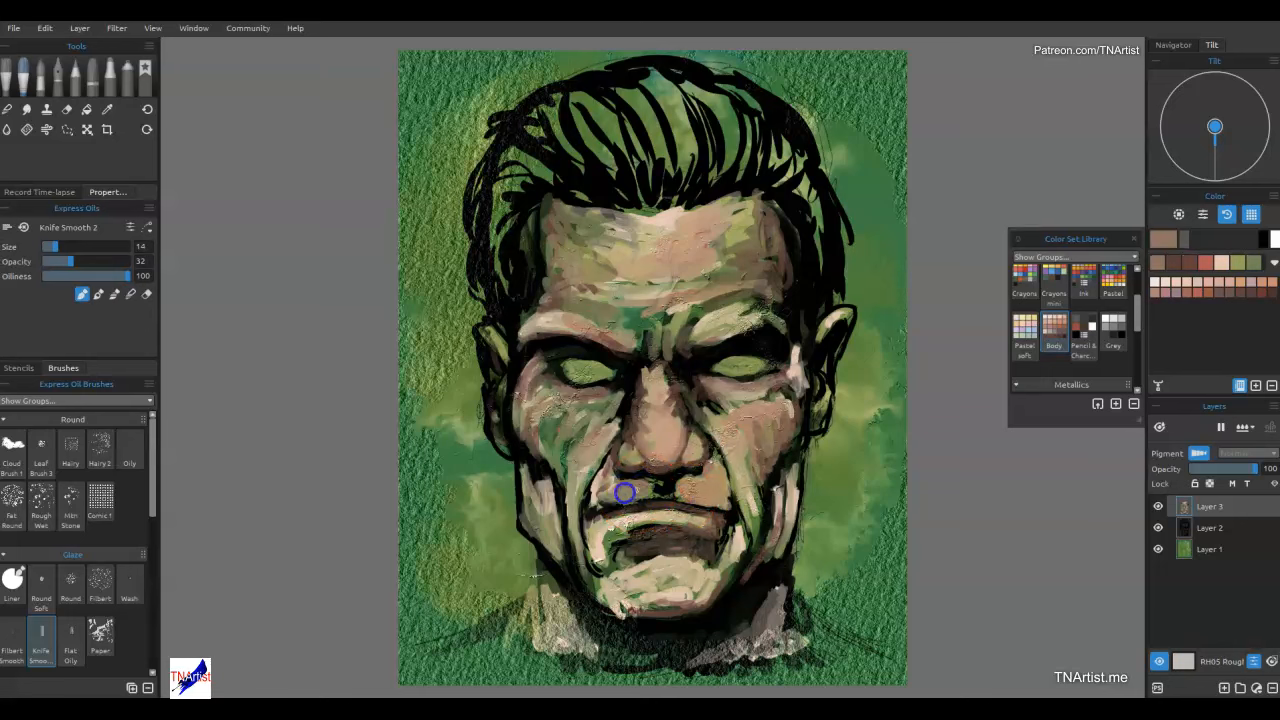
left_click(661, 517, "alt")
key("[")
key("[")
key("[")
key("[")
key("[")
key("[")
key("[")
key("[")
left_click(617, 507, "alt")
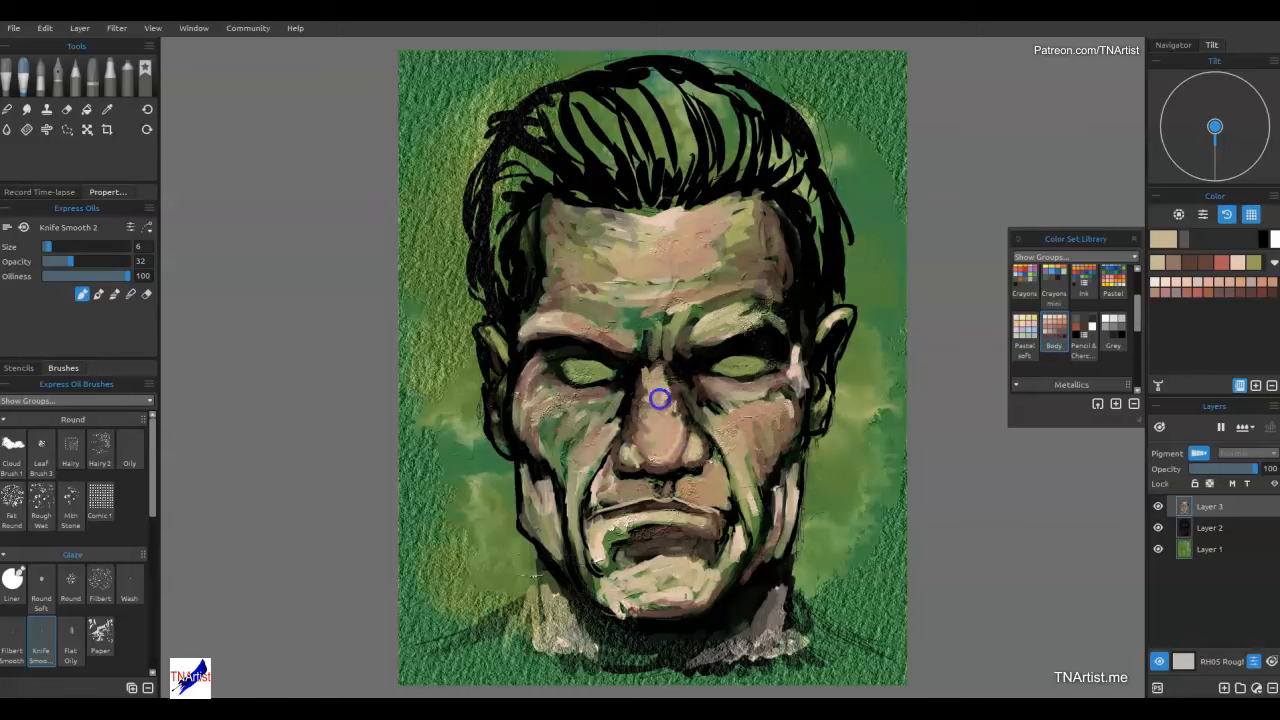
left_click_drag(666, 356, 696, 345)
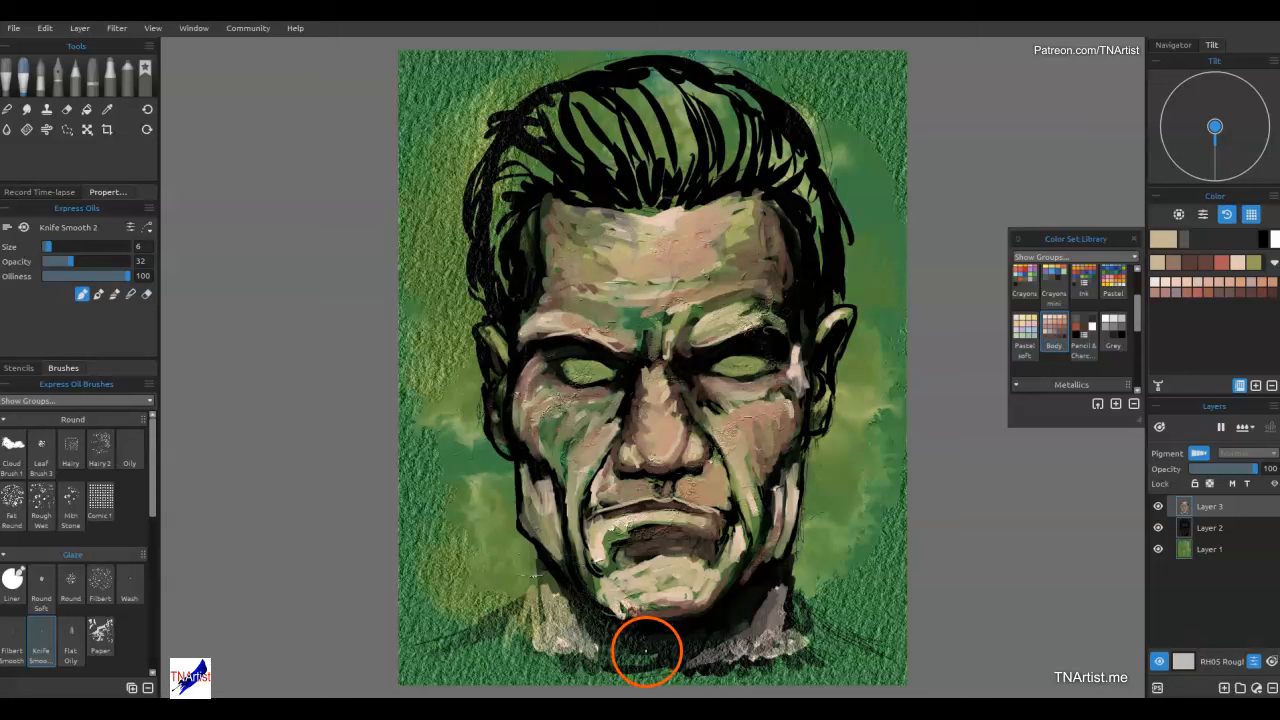
Sample black from the neck shadow, redraw the edges of the chin and left jaw, and blend them.
left_click(659, 625, "alt")
left_click_drag(659, 625, 695, 617)
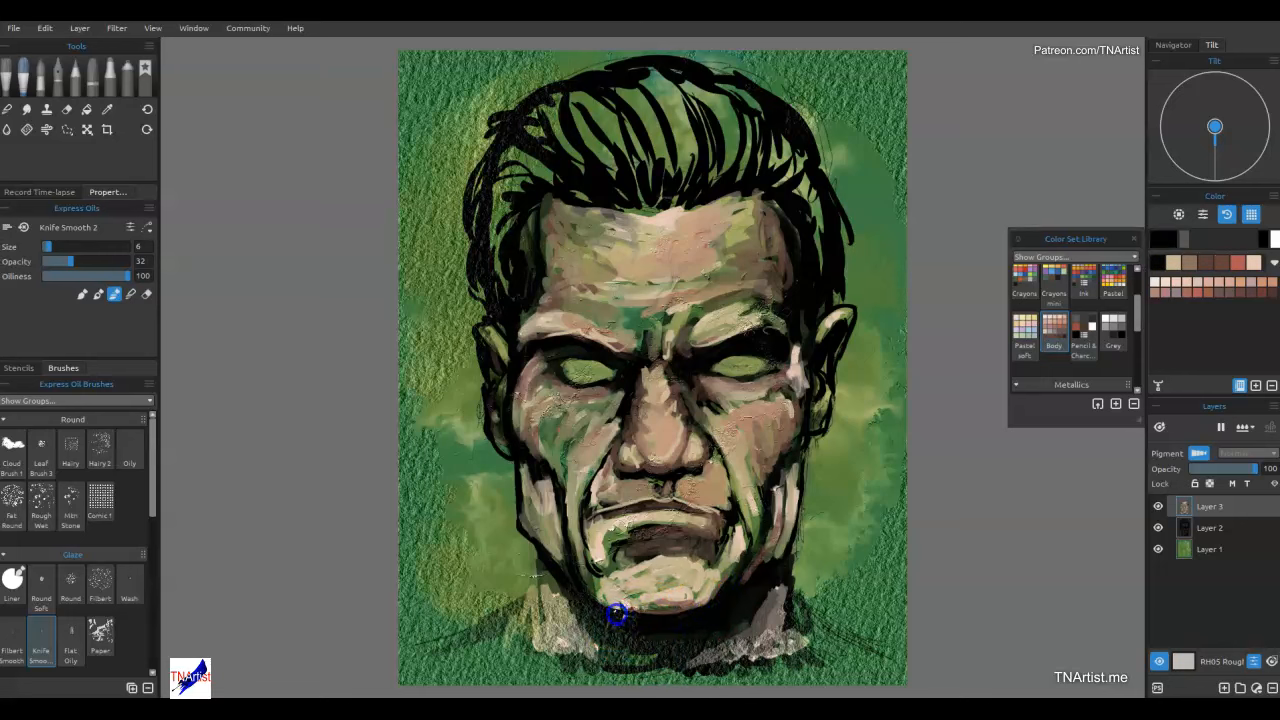
mouse_move(542, 544)
left_mouse_down()
mouse_move(533, 481)
mouse_move(566, 507)
mouse_move(534, 515)
left_mouse_up()
key("b")
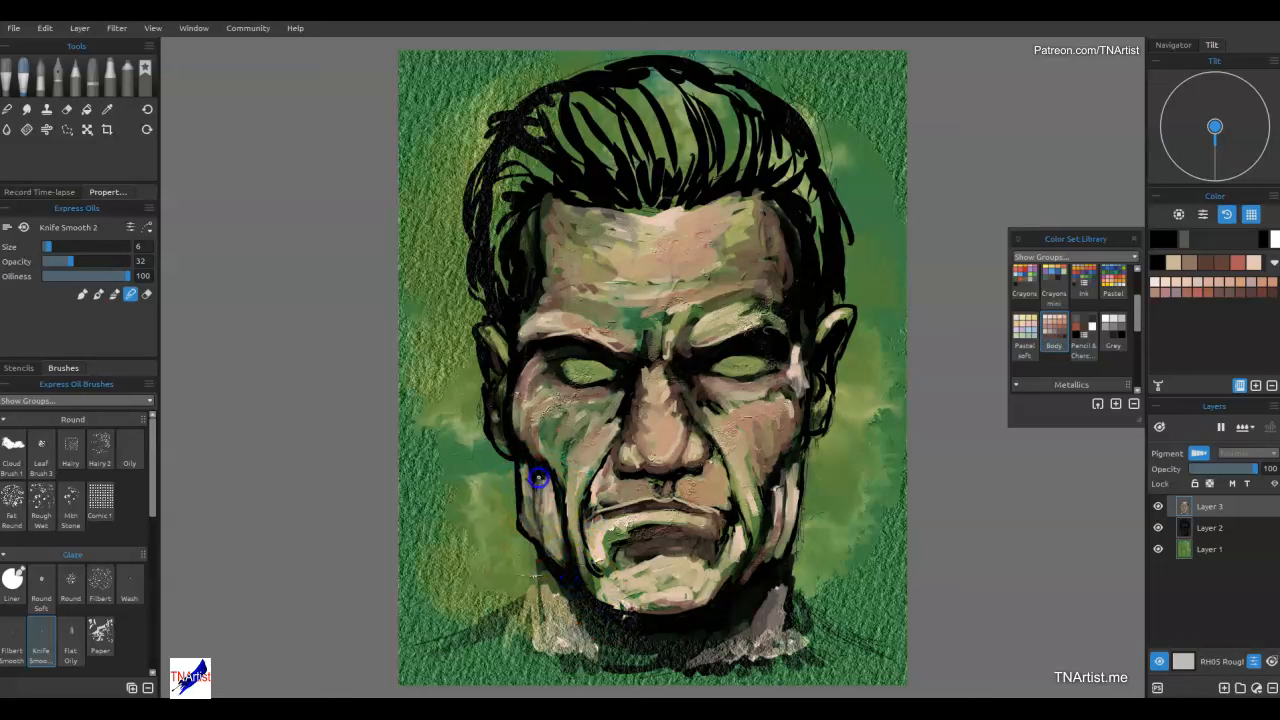
left_click_drag(590, 570, 635, 613)
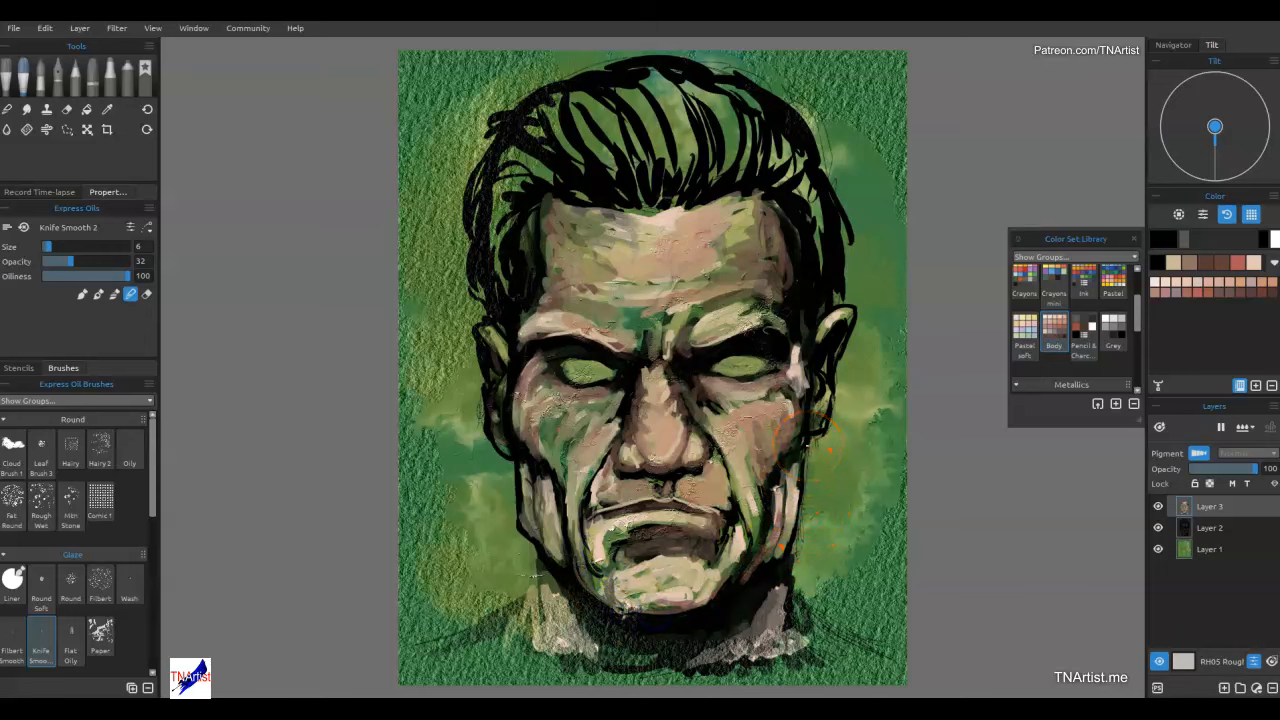
On Layer 1, load the GHIBLI Winter colour set and paint the background dark blue with a size 40 brush.
left_click(1212, 550)
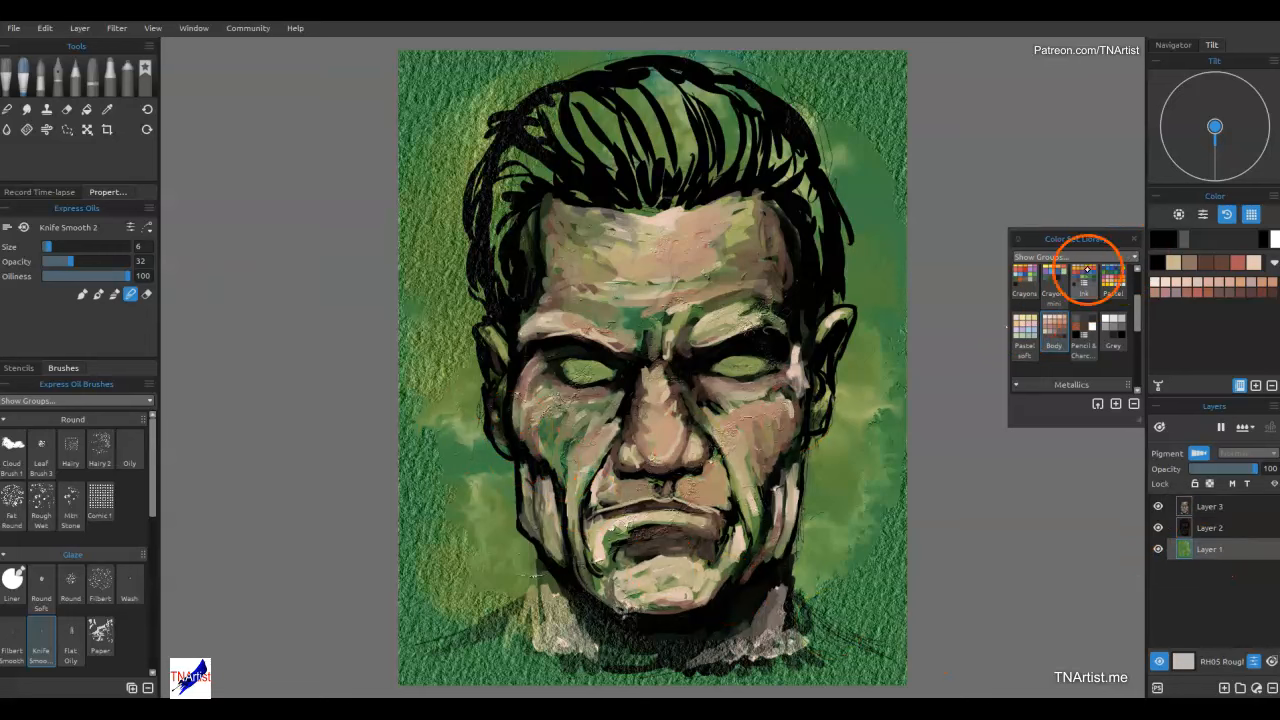
left_click_drag(1136, 309, 1138, 283)
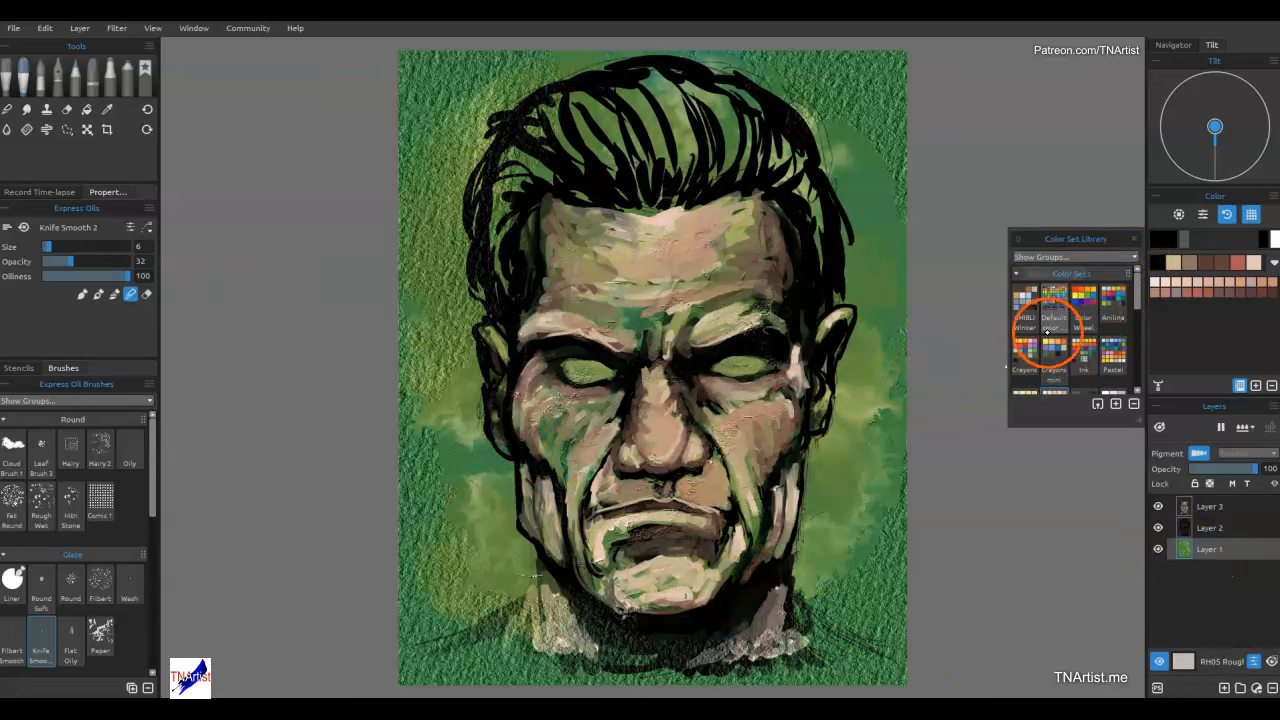
left_click(1024, 302)
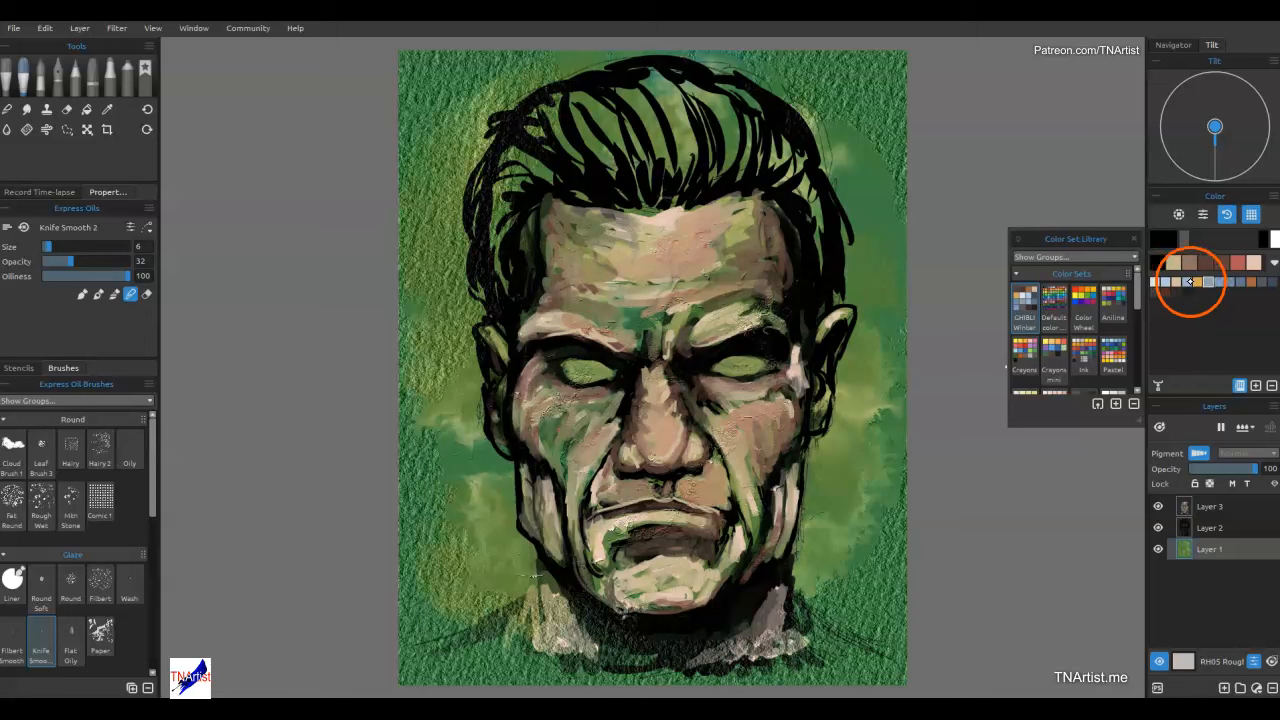
left_click(1237, 280)
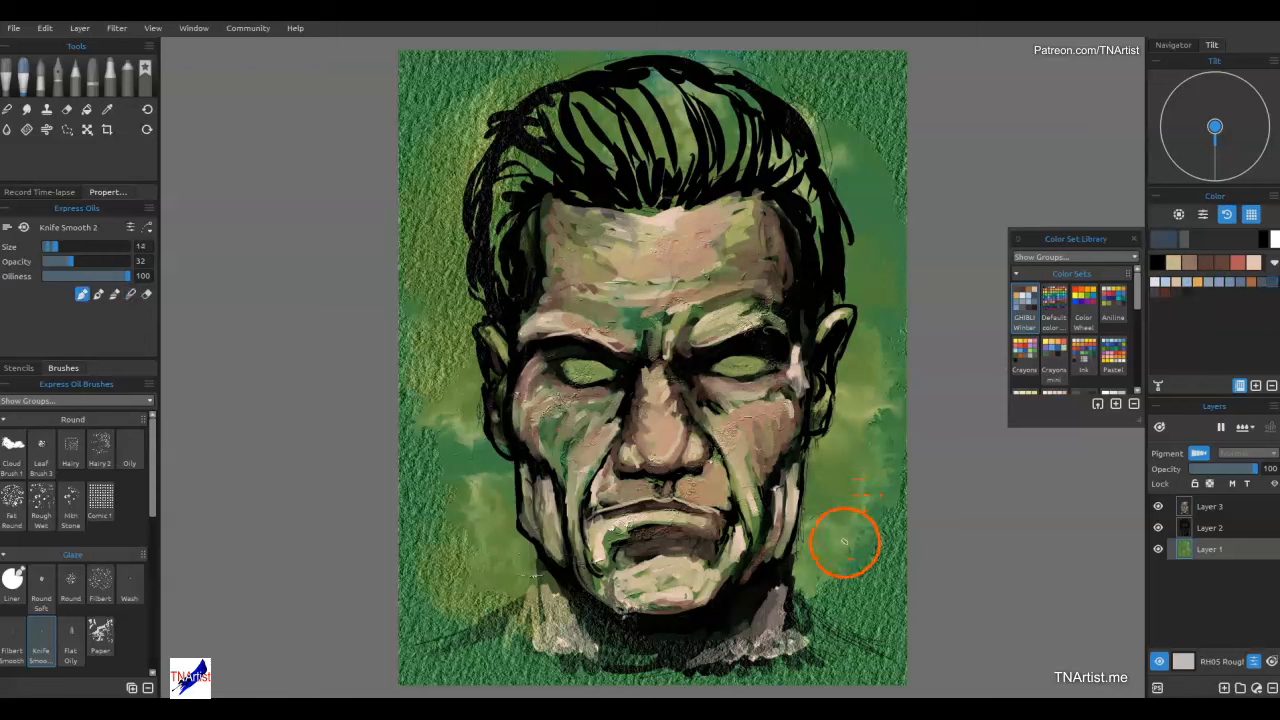
mouse_move(835, 558)
left_mouse_down()
mouse_move(862, 502)
mouse_move(873, 563)
mouse_move(824, 527)
mouse_move(820, 456)
mouse_move(813, 582)
mouse_move(923, 617)
mouse_move(845, 465)
mouse_move(869, 354)
mouse_move(846, 417)
mouse_move(880, 455)
mouse_move(842, 566)
mouse_move(901, 638)
mouse_move(861, 356)
mouse_move(891, 297)
mouse_move(888, 97)
mouse_move(810, 108)
mouse_move(864, 156)
left_mouse_up()
mouse_move(468, 420)
left_mouse_down()
mouse_move(522, 562)
mouse_move(478, 608)
mouse_move(448, 438)
mouse_move(437, 531)
mouse_move(420, 514)
mouse_move(473, 444)
mouse_move(439, 346)
mouse_move(473, 385)
mouse_move(476, 302)
mouse_move(451, 145)
mouse_move(441, 318)
mouse_move(397, 440)
mouse_move(426, 548)
mouse_move(370, 638)
mouse_move(432, 628)
left_mouse_up()
mouse_move(432, 140)
left_mouse_down()
mouse_move(557, 63)
mouse_move(449, 109)
mouse_move(811, 103)
mouse_move(804, 55)
left_mouse_up()
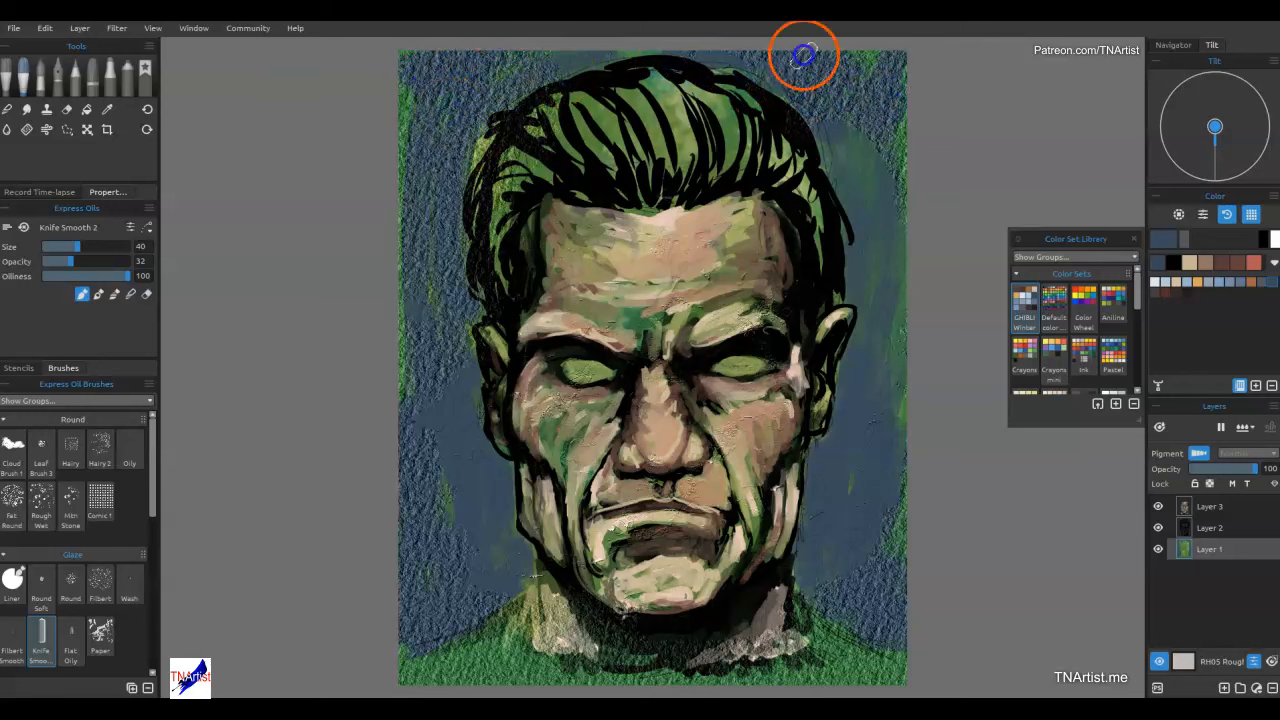
Darken the background on both sides of the head with black and blend it into the blue.
left_click(1173, 262)
mouse_move(834, 575)
left_mouse_down()
mouse_move(832, 478)
mouse_move(903, 589)
mouse_move(826, 586)
mouse_move(812, 540)
left_mouse_up()
mouse_move(809, 543)
left_mouse_down()
mouse_move(812, 480)
mouse_move(861, 464)
mouse_move(823, 491)
mouse_move(846, 411)
mouse_move(879, 622)
mouse_move(846, 580)
mouse_move(909, 489)
mouse_move(880, 240)
left_mouse_up()
key("b")
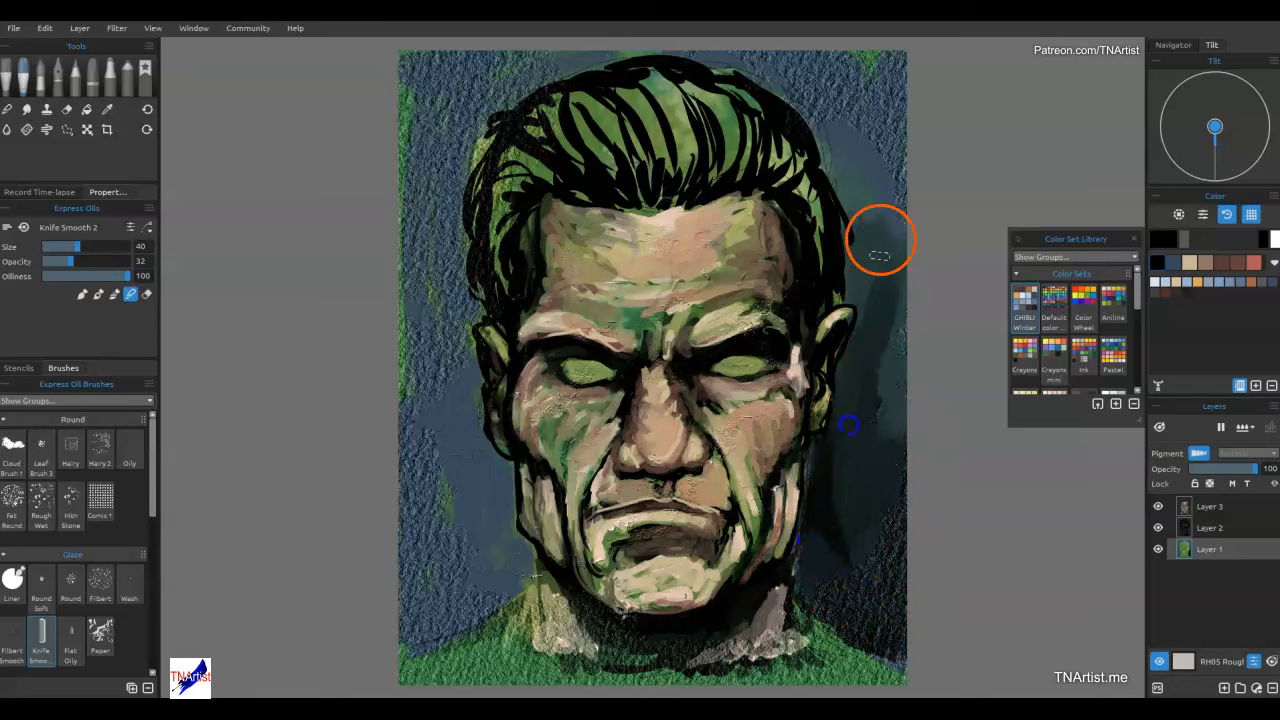
key("b")
mouse_move(866, 289)
left_mouse_down()
mouse_move(829, 614)
mouse_move(857, 451)
left_mouse_up()
mouse_move(486, 543)
left_mouse_down()
mouse_move(512, 570)
mouse_move(470, 605)
mouse_move(451, 286)
mouse_move(458, 110)
left_mouse_up()
mouse_move(464, 421)
left_mouse_down()
mouse_move(448, 660)
mouse_move(509, 634)
mouse_move(501, 564)
mouse_move(478, 536)
mouse_move(427, 635)
mouse_move(474, 521)
mouse_move(456, 497)
mouse_move(459, 426)
mouse_move(406, 357)
mouse_move(462, 152)
mouse_move(451, 115)
mouse_move(416, 169)
mouse_move(507, 86)
mouse_move(438, 228)
mouse_move(467, 99)
left_mouse_up()
Blend the dark tones through the background from the shoulders up past both sides of the hair.
key("s")
left_click_drag(471, 591, 465, 413)
mouse_move(443, 500)
left_mouse_down()
mouse_move(466, 600)
mouse_move(513, 562)
mouse_move(450, 628)
left_mouse_up()
mouse_move(844, 566)
left_mouse_down()
mouse_move(861, 462)
mouse_move(915, 573)
mouse_move(879, 613)
mouse_move(890, 403)
mouse_move(874, 238)
mouse_move(902, 233)
mouse_move(865, 197)
mouse_move(863, 134)
mouse_move(858, 210)
mouse_move(866, 76)
left_mouse_up()
mouse_move(449, 400)
left_mouse_down()
mouse_move(414, 229)
mouse_move(439, 81)
left_mouse_up()
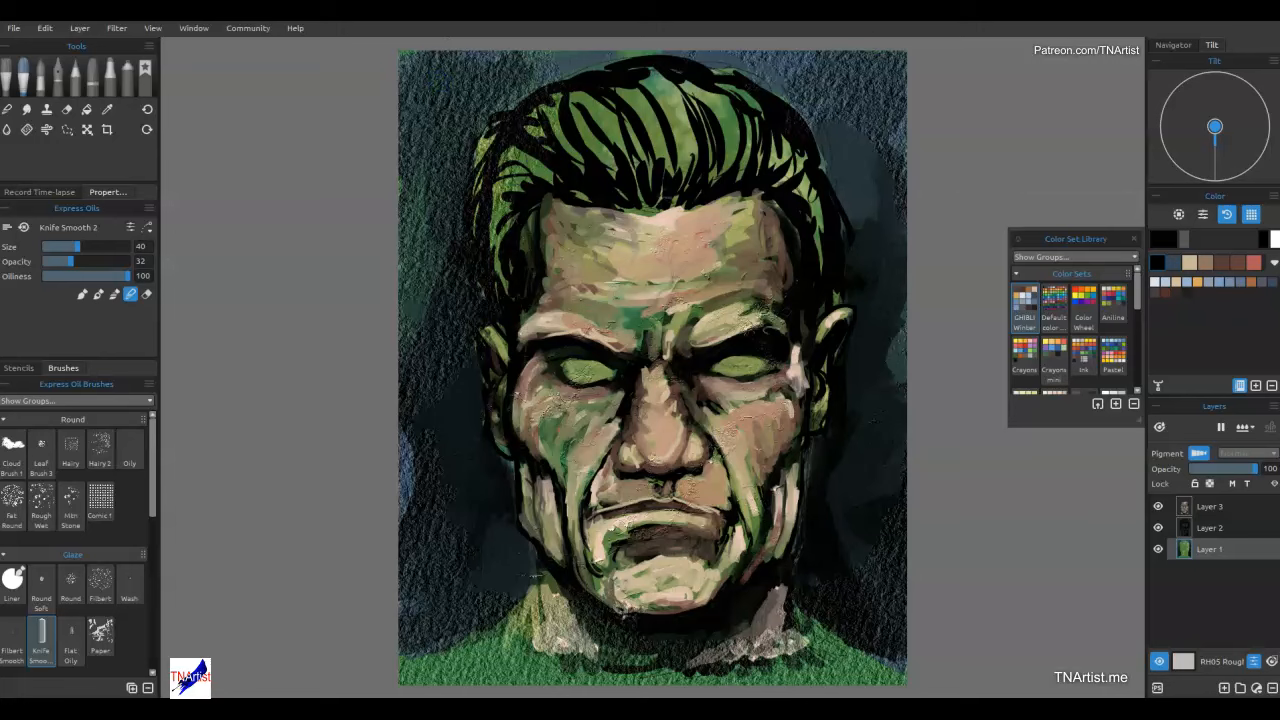
Deepen the background beside the neck and above the left shoulder with more dark strokes.
left_click_drag(829, 550, 857, 423)
mouse_move(425, 565)
left_mouse_down()
mouse_move(497, 493)
mouse_move(492, 556)
left_mouse_up()
left_click_drag(451, 430, 441, 124)
mouse_move(487, 565)
left_mouse_down()
mouse_move(438, 603)
mouse_move(339, 638)
left_mouse_up()
left_click_drag(512, 527, 434, 624)
mouse_move(467, 545)
left_mouse_down()
mouse_move(480, 589)
mouse_move(505, 571)
mouse_move(454, 620)
mouse_move(546, 551)
left_mouse_up()
Sample a near-black from beside the left jaw and paint it over the background around the neck.
left_click(503, 548, "alt")
mouse_move(822, 560)
left_mouse_down()
mouse_move(837, 580)
mouse_move(815, 525)
left_mouse_up()
left_click_drag(471, 554, 396, 607)
left_click_drag(420, 550, 490, 440)
mouse_move(500, 540)
left_mouse_down()
mouse_move(450, 390)
mouse_move(420, 555)
left_mouse_up()
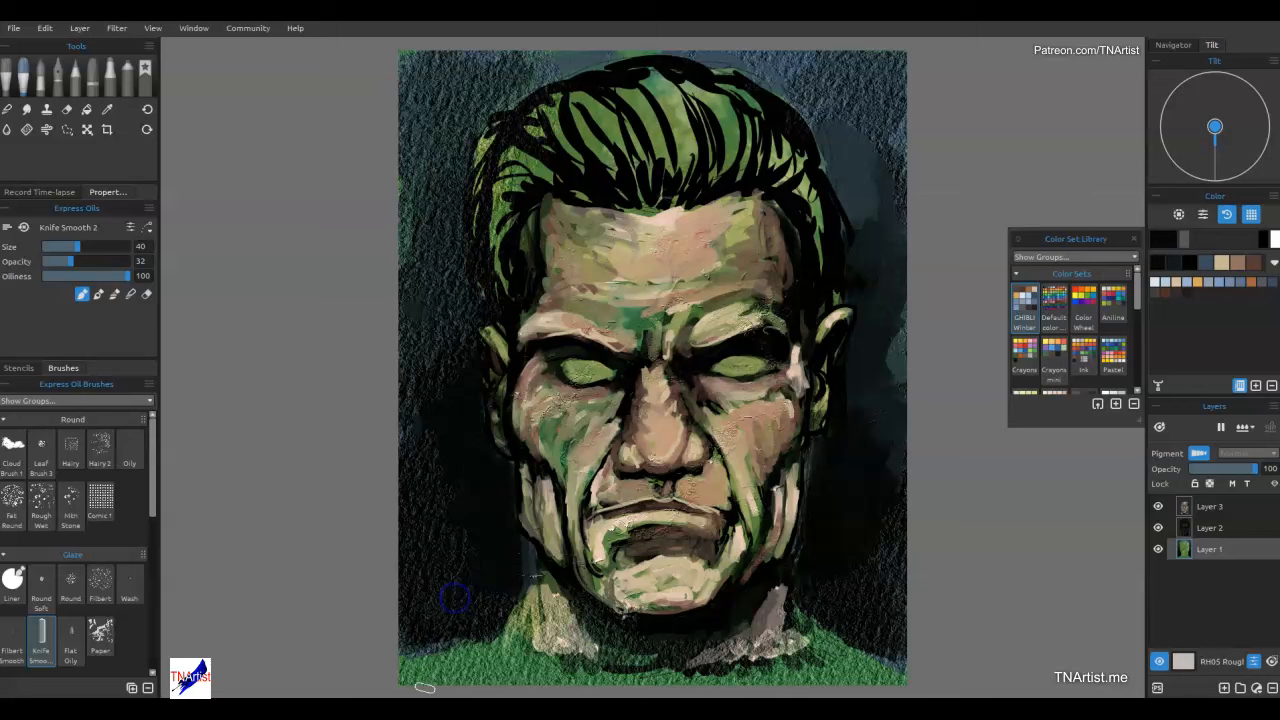
Switch the canvas texture to the smooth white simple one and paint near-black around both sides of the neck and jaw.
left_click(1183, 661)
left_click(368, 421)
left_click(981, 539)
mouse_move(787, 613)
left_mouse_down()
mouse_move(829, 586)
mouse_move(818, 531)
mouse_move(880, 572)
left_mouse_up()
left_click_drag(465, 635, 510, 543)
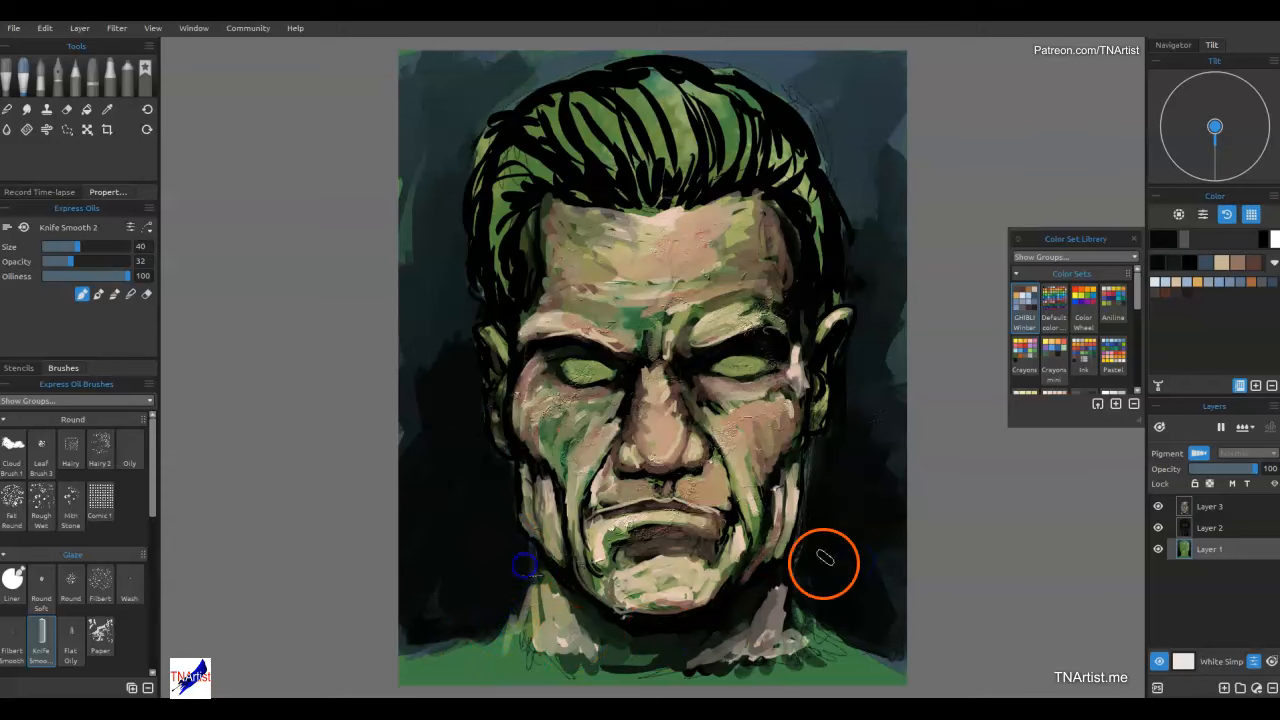
mouse_move(808, 537)
left_mouse_down()
mouse_move(823, 434)
mouse_move(835, 440)
left_mouse_up()
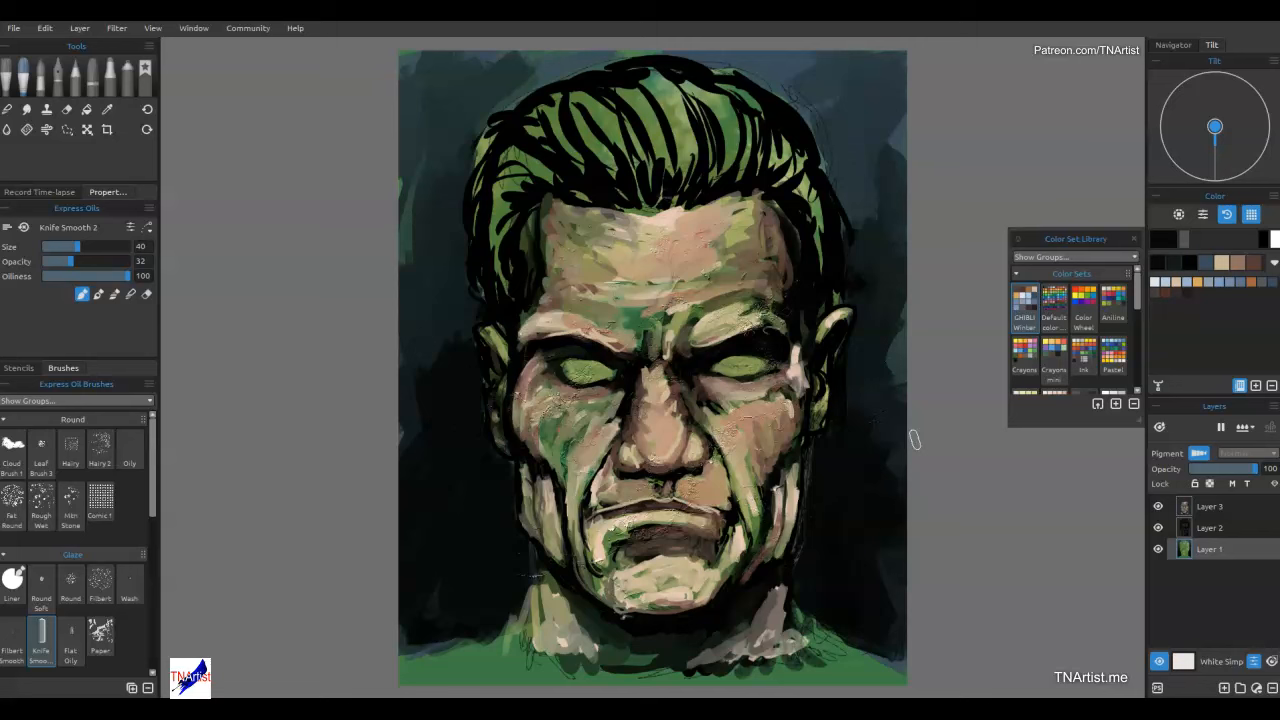
On Layer 2, paint near-black over the green gaps in the hair.
left_click(1209, 522)
mouse_move(668, 120)
left_mouse_down()
mouse_move(668, 175)
mouse_move(680, 60)
left_mouse_up()
mouse_move(705, 175)
left_mouse_down()
mouse_move(737, 100)
mouse_move(814, 200)
mouse_move(663, 171)
mouse_move(565, 104)
mouse_move(614, 122)
mouse_move(509, 177)
mouse_move(509, 278)
mouse_move(504, 123)
mouse_move(577, 166)
mouse_move(801, 212)
left_mouse_up()
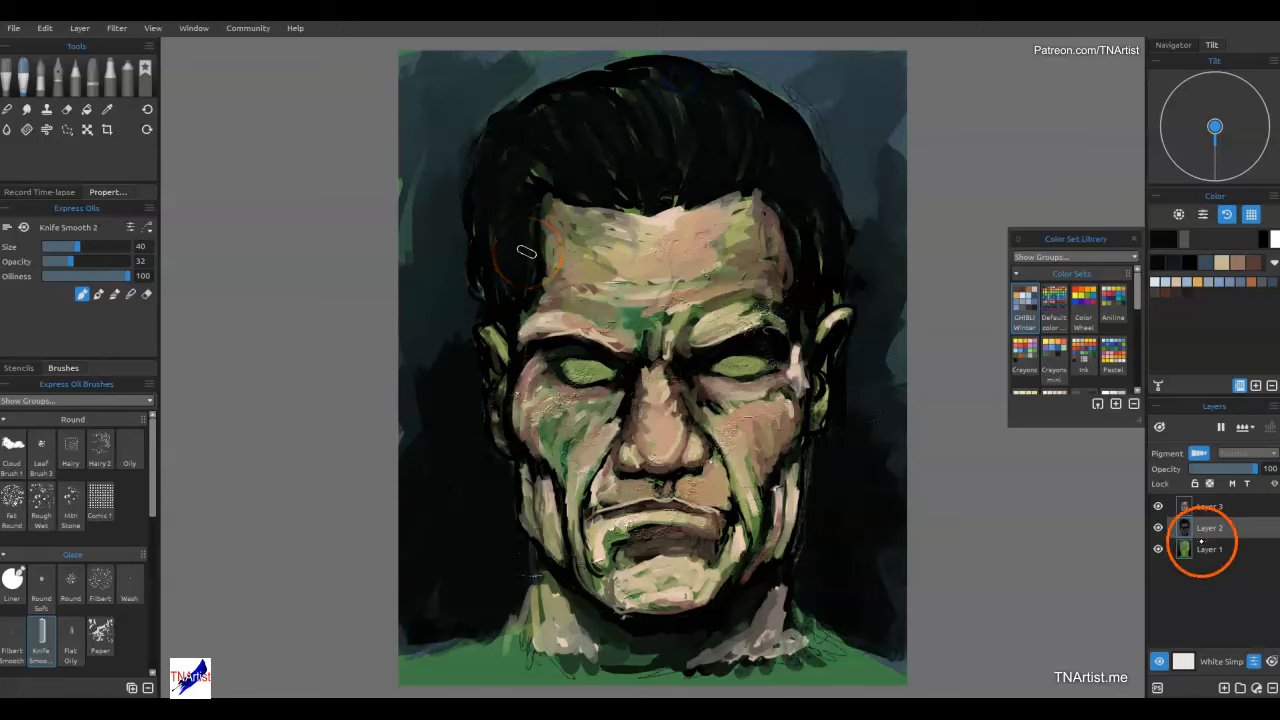
Paint both eyes near-white over the green with a smaller knife brush at size 18.
left_click(1158, 283)
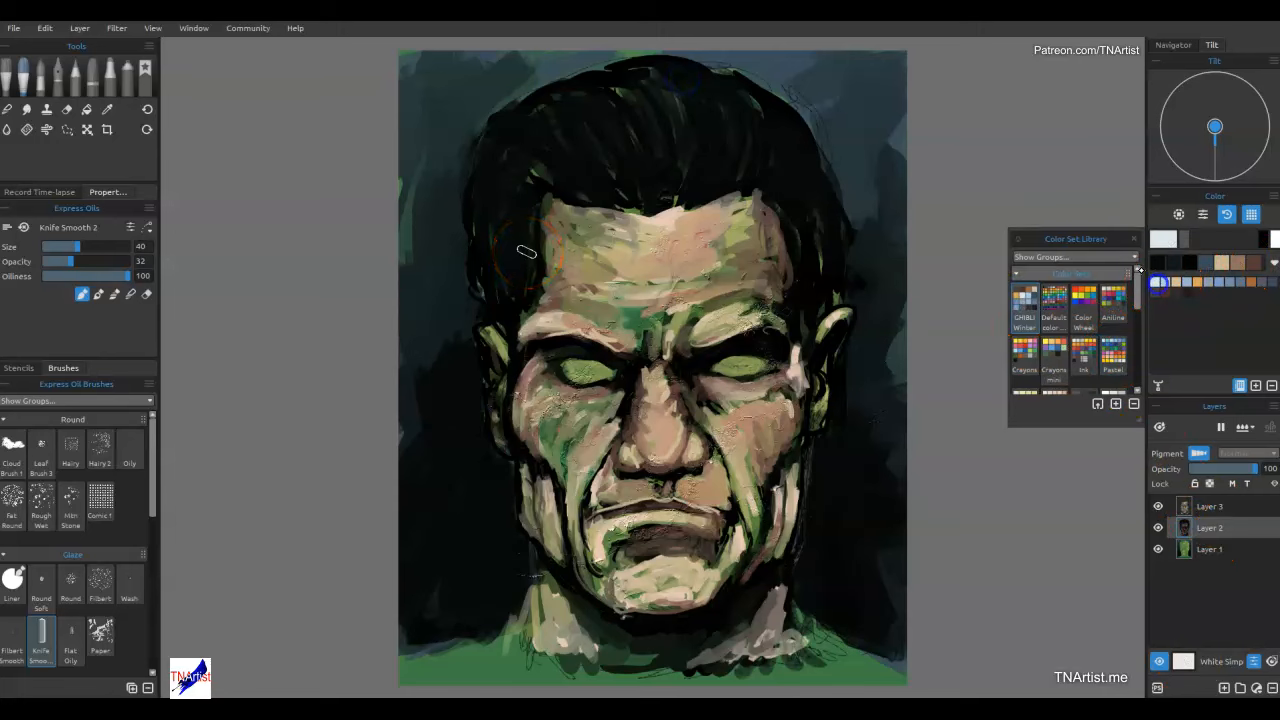
key("bracketleft")
left_click_drag(716, 366, 764, 366)
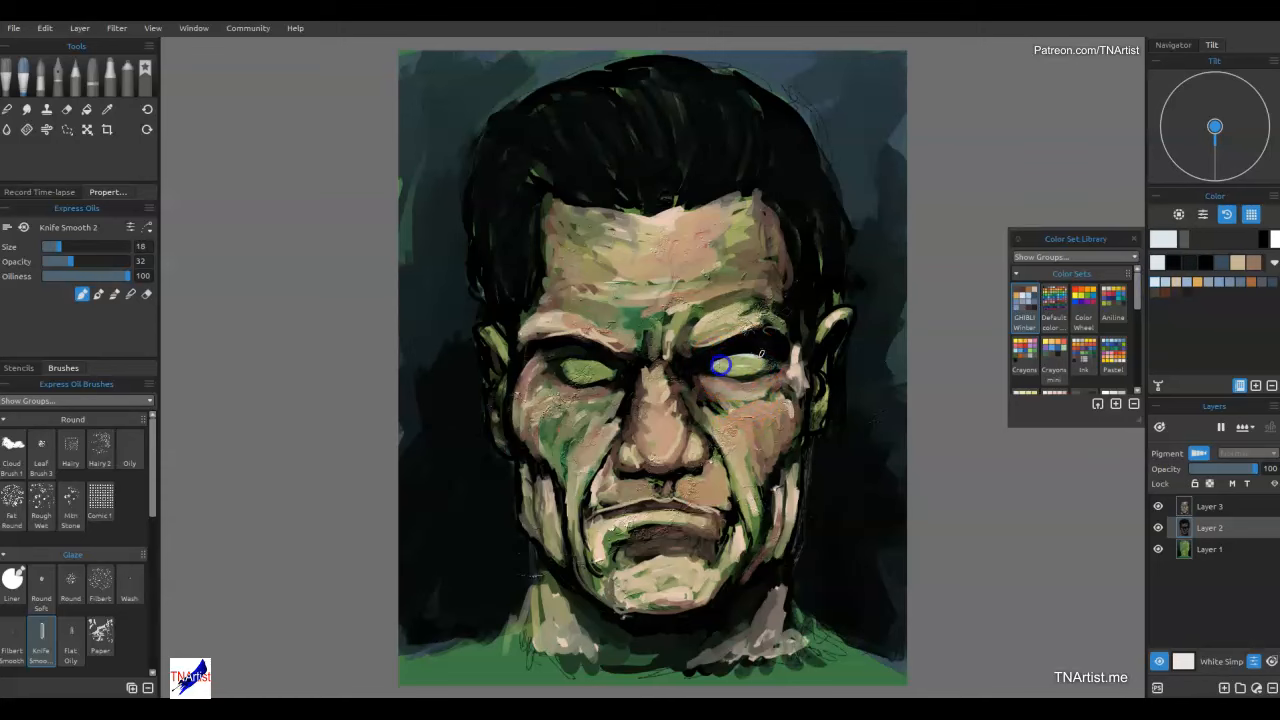
On Layer 3, shade the eye whites with pale blue and dab a sampled skin tone into the inner corners.
left_click(1195, 505)
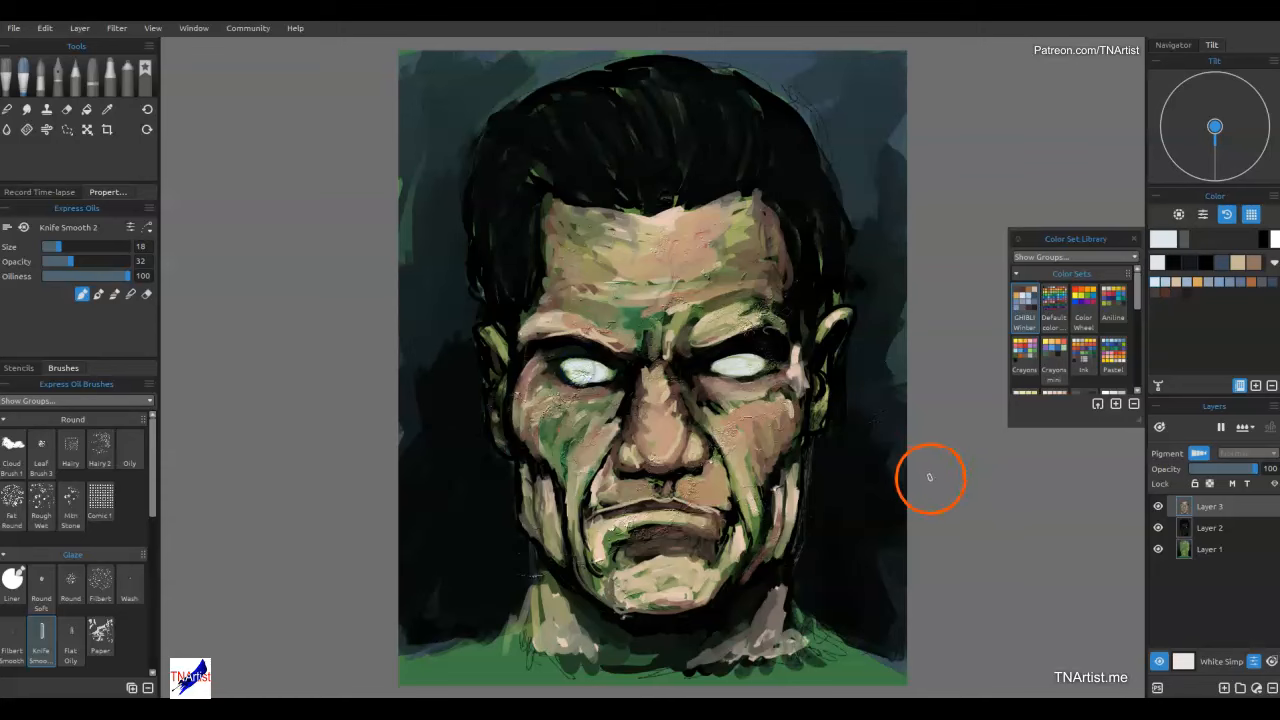
left_click(1168, 282)
left_click_drag(708, 372, 713, 370)
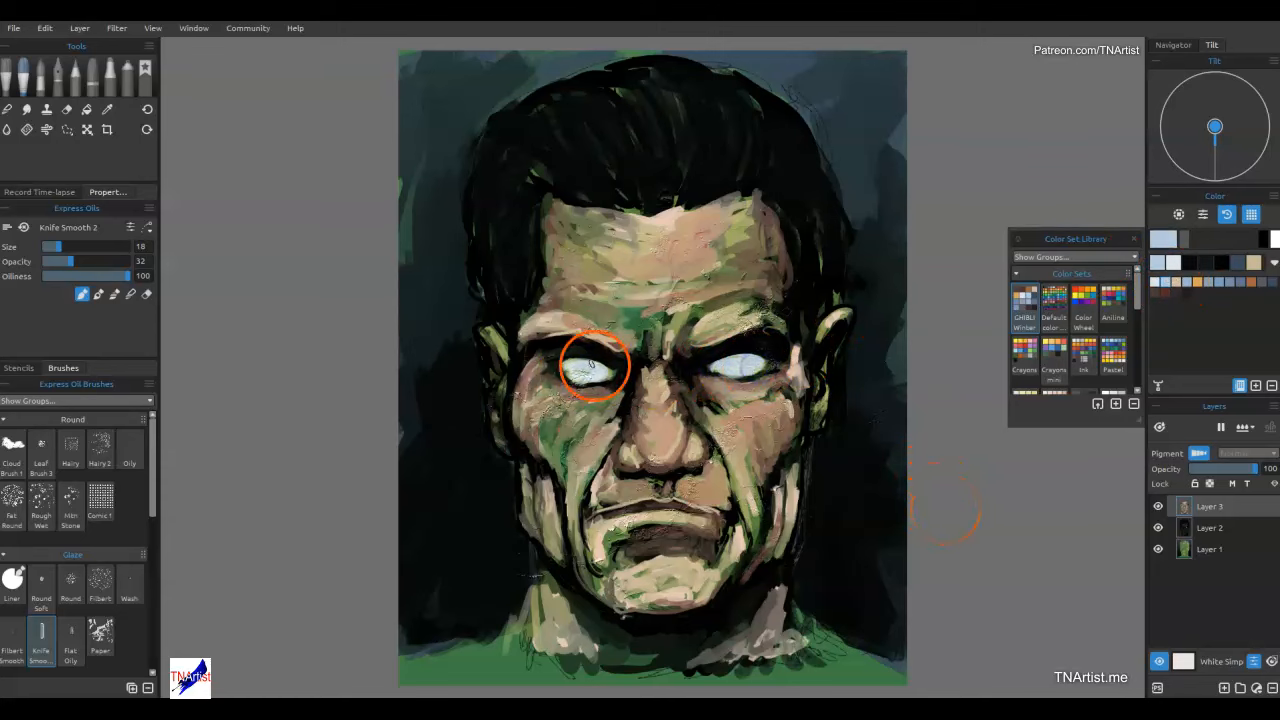
left_click(705, 254, "alt")
left_click_drag(711, 370, 713, 368)
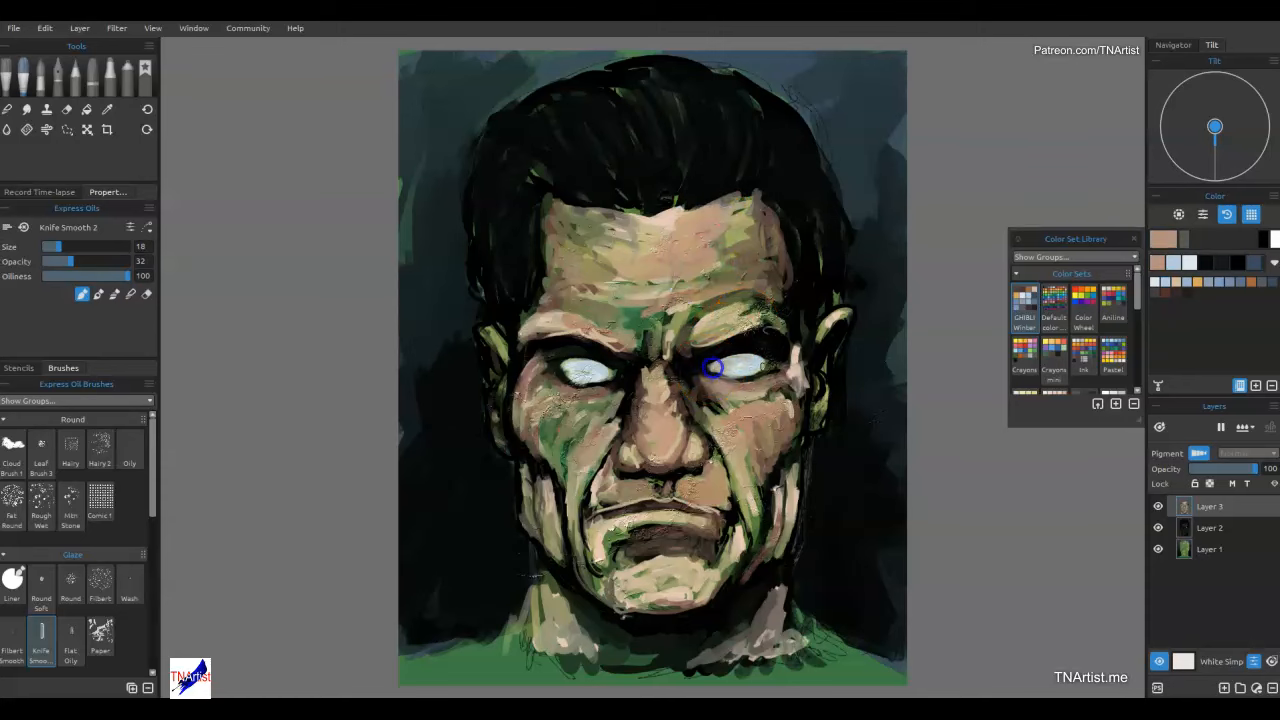
left_click_drag(604, 377, 606, 375)
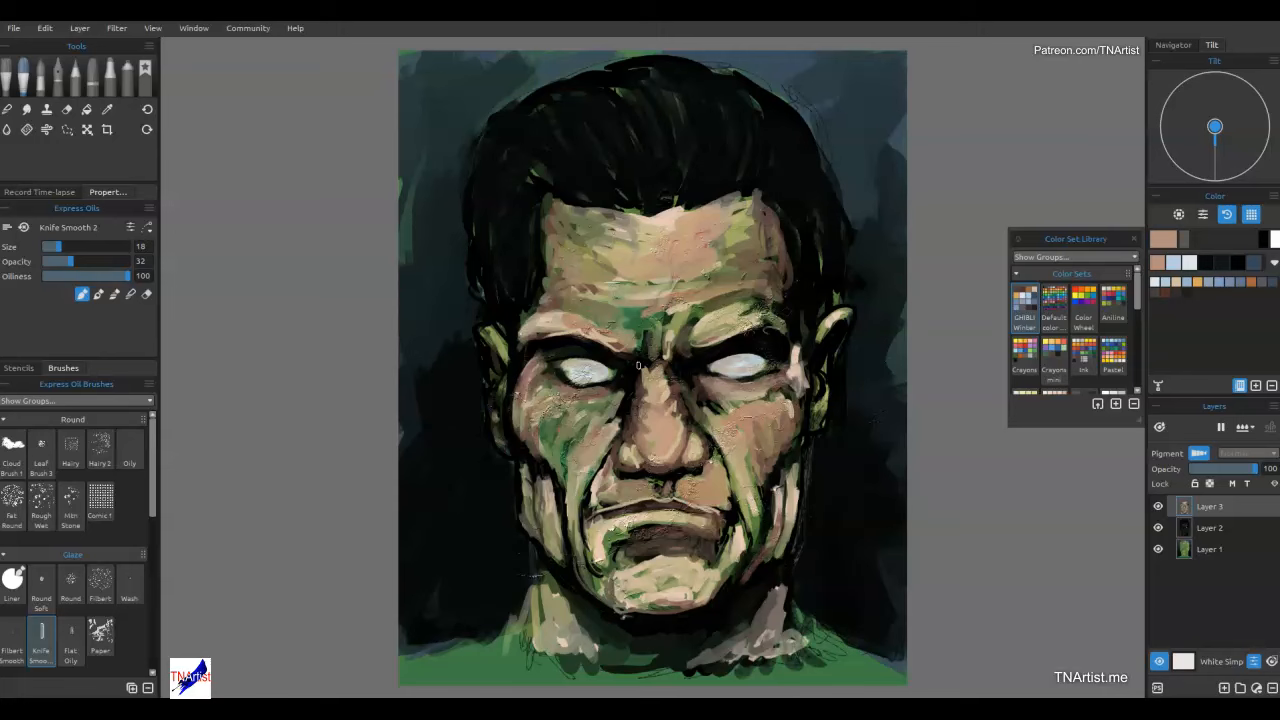
Sample the reddish skin tone from the right cheek and paint it over both ears.
left_click(750, 428, "alt")
left_click_drag(812, 416, 822, 403)
left_click_drag(854, 311, 849, 315)
mouse_move(548, 428)
left_mouse_down()
mouse_move(500, 403)
mouse_move(500, 434)
mouse_move(497, 411)
left_mouse_up()
left_click_drag(499, 352, 500, 357)
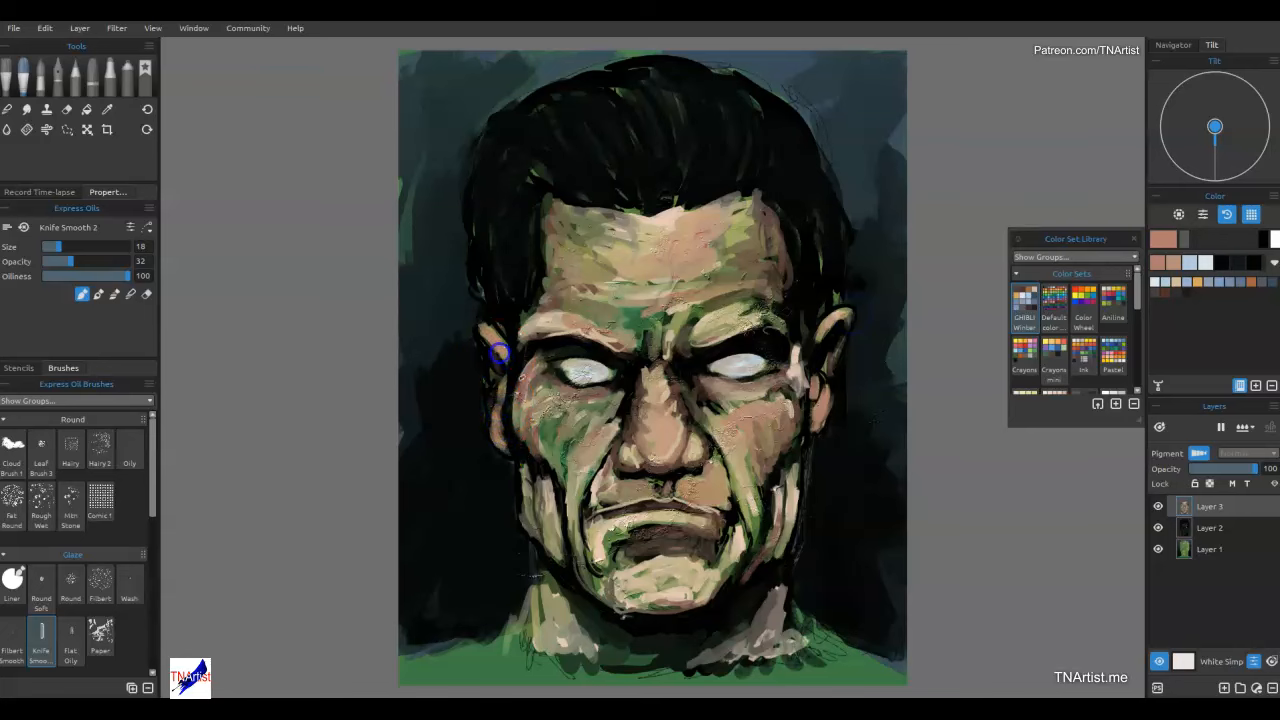
Paint the green shirt over with slate blue across both shoulders.
mouse_move(857, 589)
left_mouse_down()
mouse_move(861, 503)
mouse_move(856, 534)
mouse_move(711, 622)
mouse_move(747, 614)
mouse_move(803, 571)
mouse_move(786, 555)
mouse_move(908, 617)
mouse_move(815, 600)
left_mouse_up()
left_click(1247, 280)
mouse_move(699, 627)
left_mouse_down()
mouse_move(654, 615)
mouse_move(613, 631)
mouse_move(532, 599)
mouse_move(377, 606)
mouse_move(511, 556)
mouse_move(359, 632)
mouse_move(552, 634)
left_mouse_up()
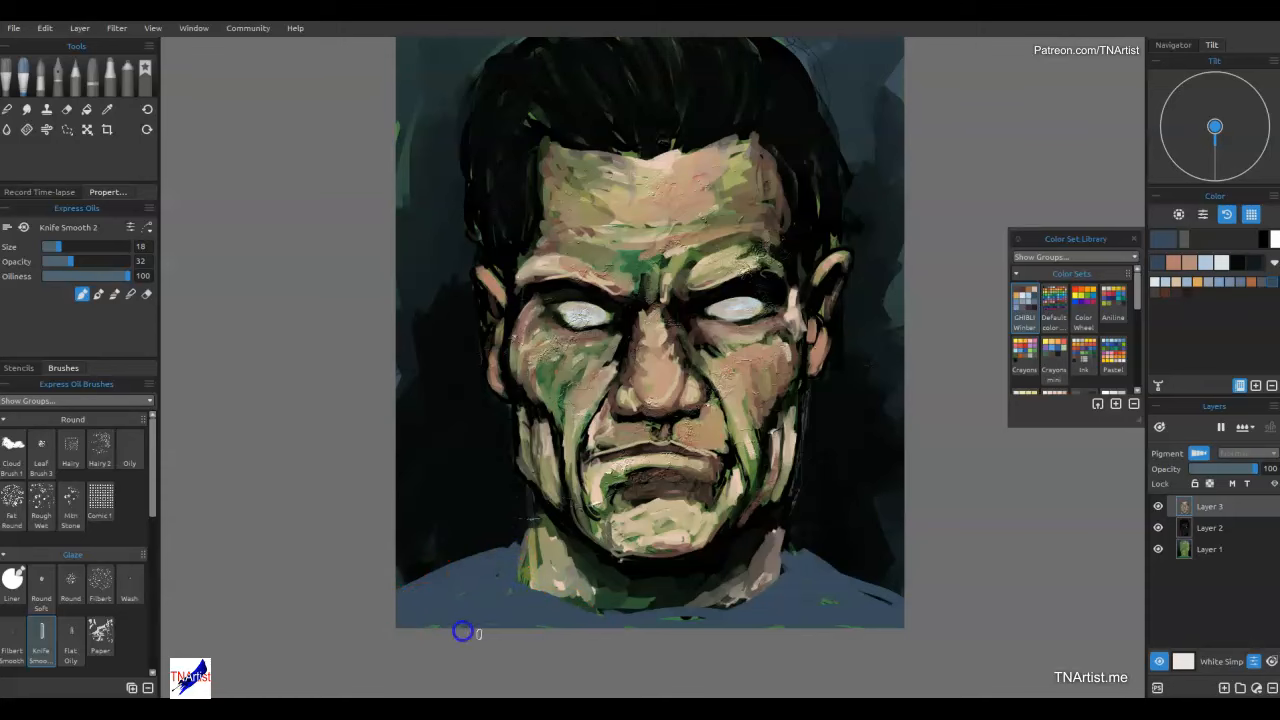
Add near-black folds sampled from the background to the blue shirt and blend them along the collar and shoulders.
left_click(884, 559, "alt")
mouse_move(806, 588)
left_mouse_down()
mouse_move(883, 611)
mouse_move(866, 626)
mouse_move(854, 598)
mouse_move(714, 609)
mouse_move(710, 622)
mouse_move(517, 603)
mouse_move(509, 583)
mouse_move(414, 600)
mouse_move(517, 618)
left_mouse_up()
key("n")
mouse_move(432, 617)
left_mouse_down()
mouse_move(526, 623)
mouse_move(426, 577)
mouse_move(547, 624)
mouse_move(911, 603)
mouse_move(850, 630)
left_mouse_up()
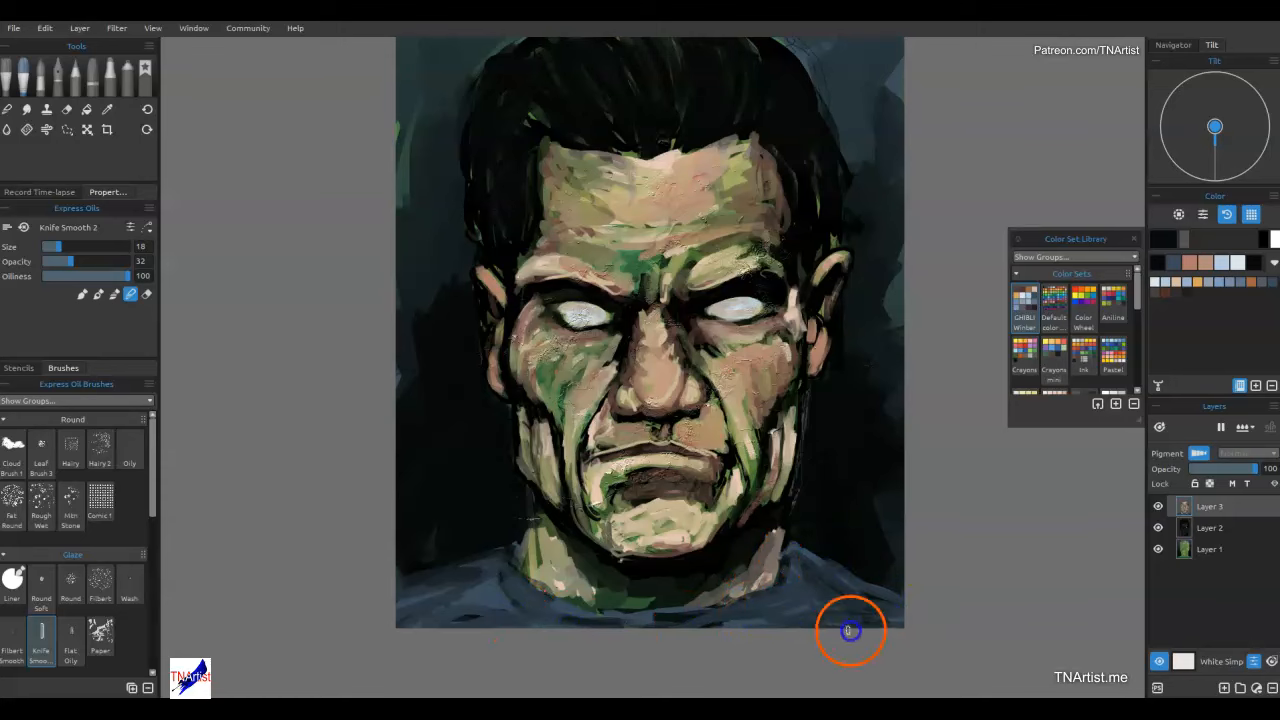
mouse_move(536, 601)
left_mouse_down()
mouse_move(511, 561)
mouse_move(459, 566)
left_mouse_up()
left_click_drag(515, 535, 394, 611)
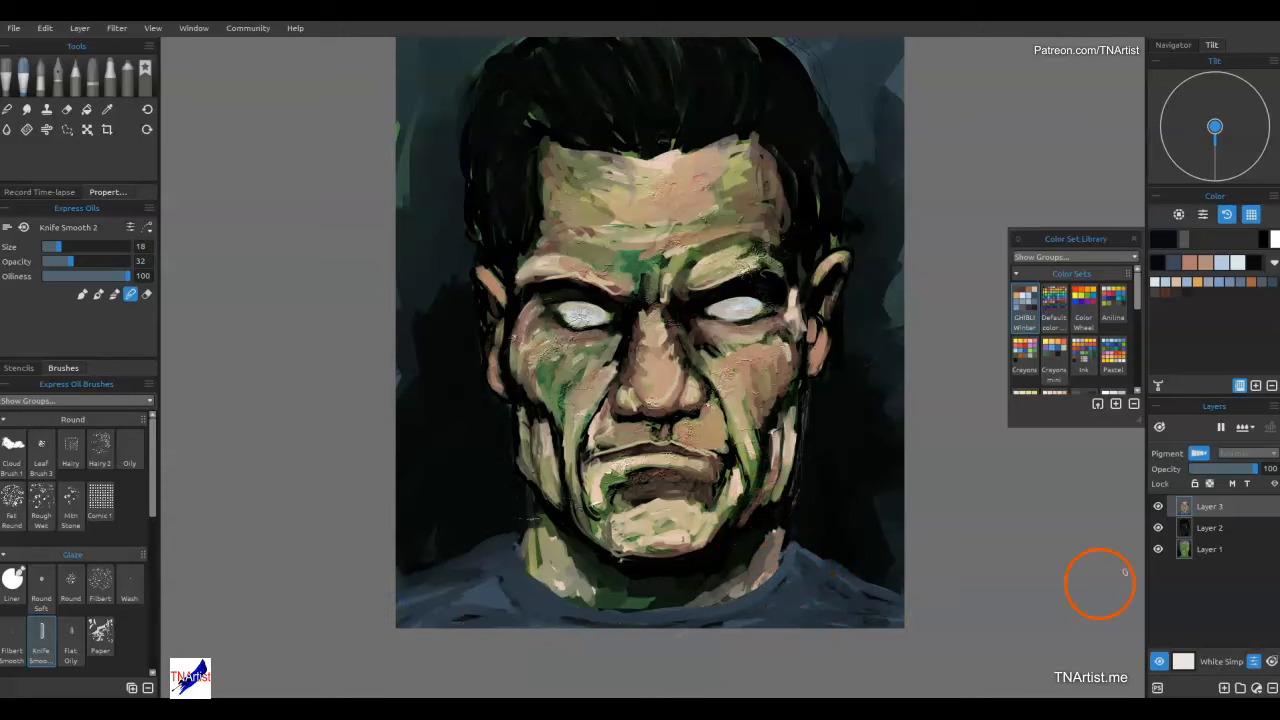
Merge all layers into one and blend the skin on the right cheek, jaw, brows and lower forehead.
right_click(1222, 548)
left_click(1143, 686)
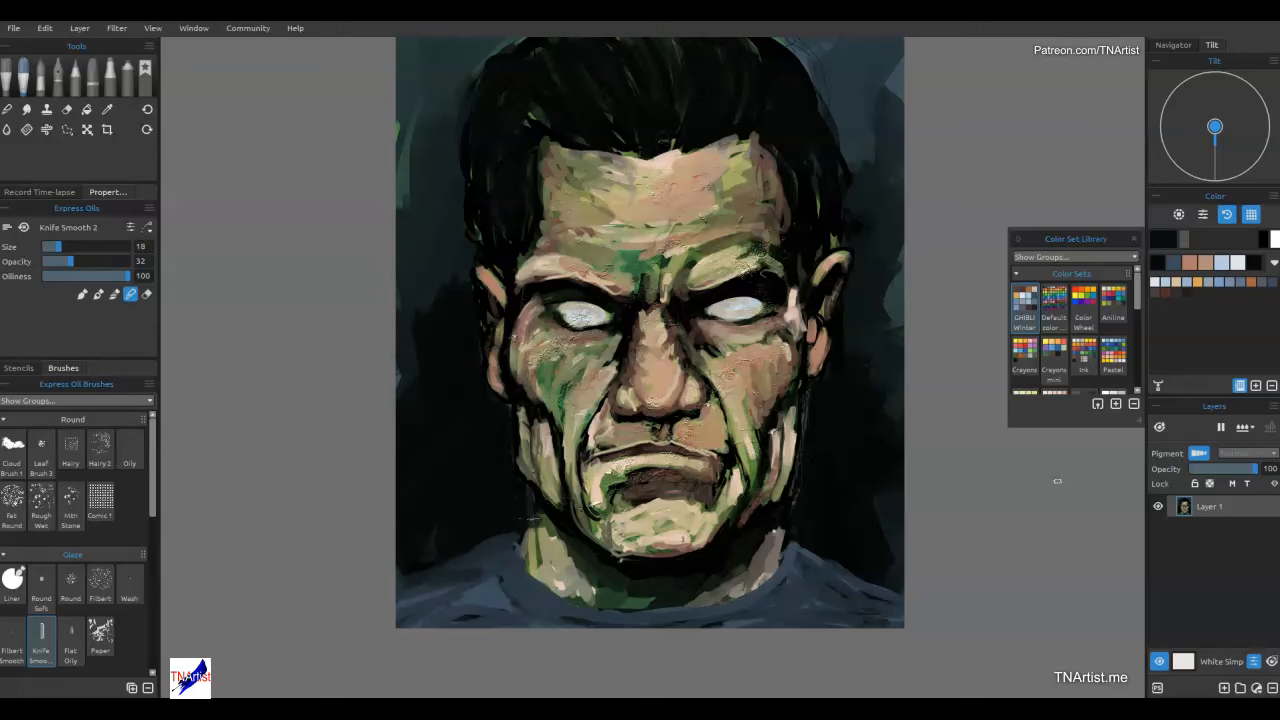
mouse_move(815, 427)
left_mouse_down()
mouse_move(732, 412)
mouse_move(740, 392)
mouse_move(737, 427)
left_mouse_up()
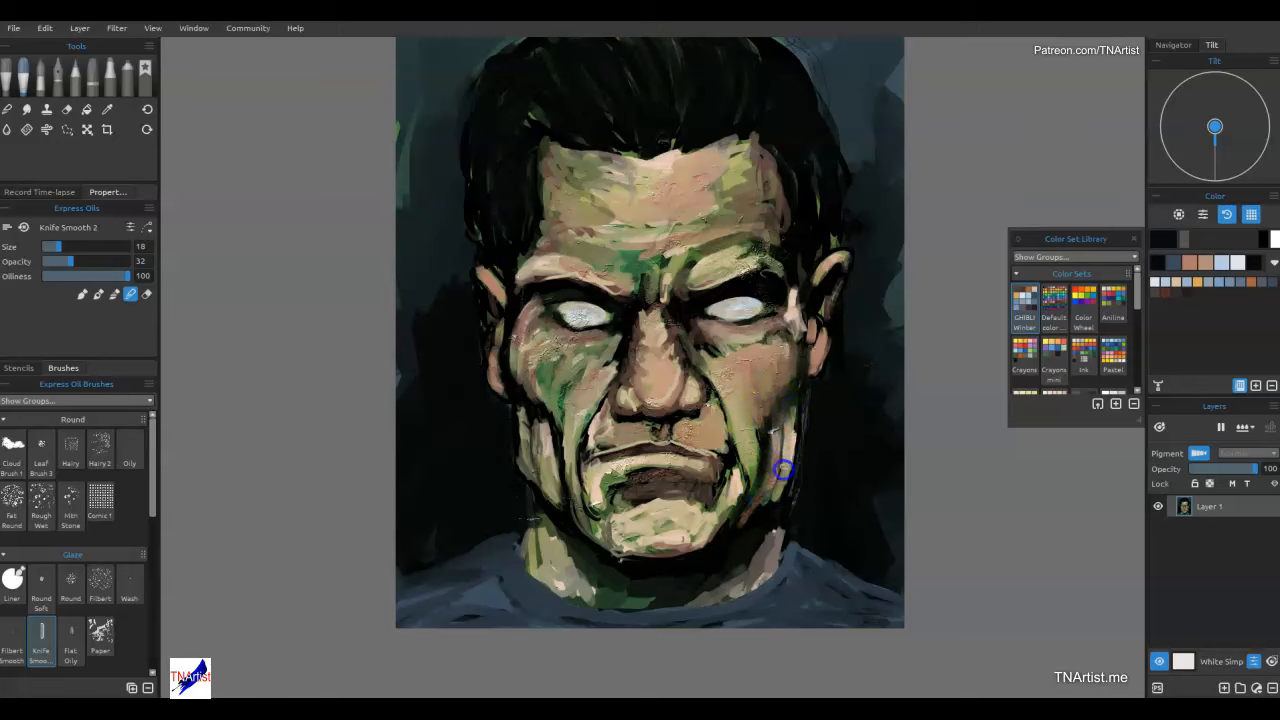
mouse_move(763, 371)
left_mouse_down()
mouse_move(729, 371)
mouse_move(749, 406)
mouse_move(763, 349)
mouse_move(785, 342)
left_mouse_up()
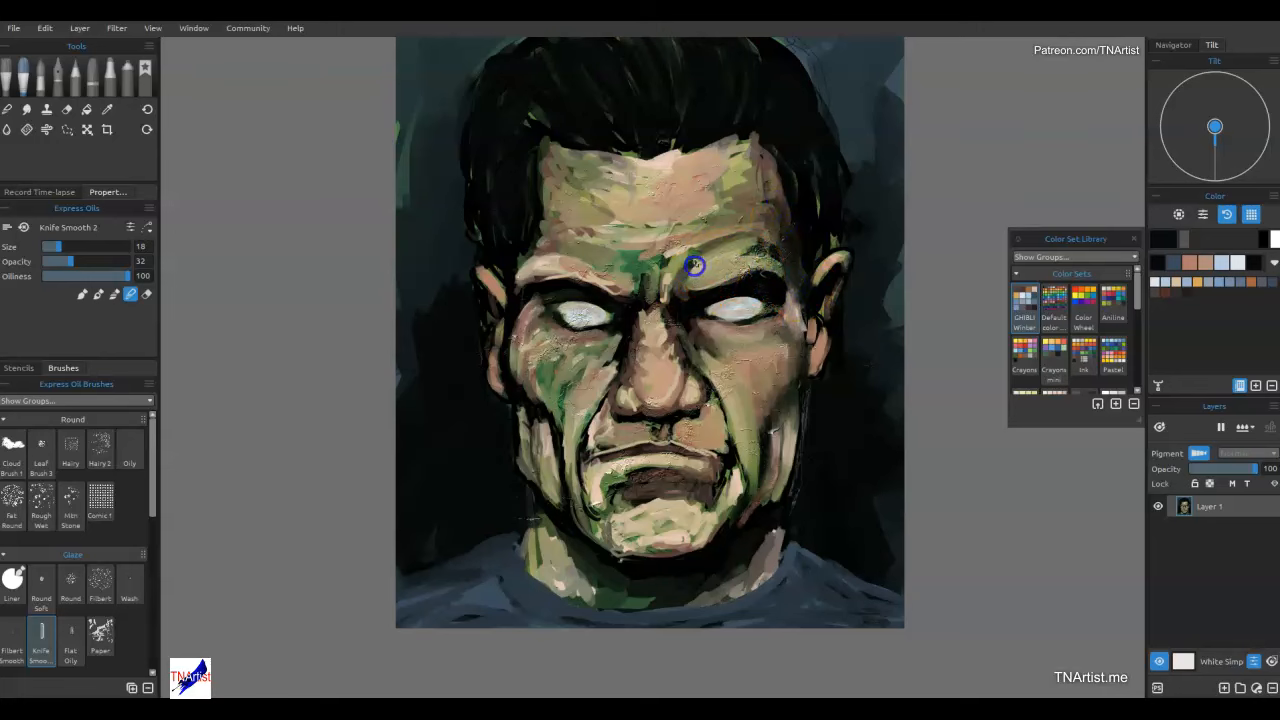
left_click_drag(694, 238, 730, 236)
left_click_drag(590, 262, 561, 222)
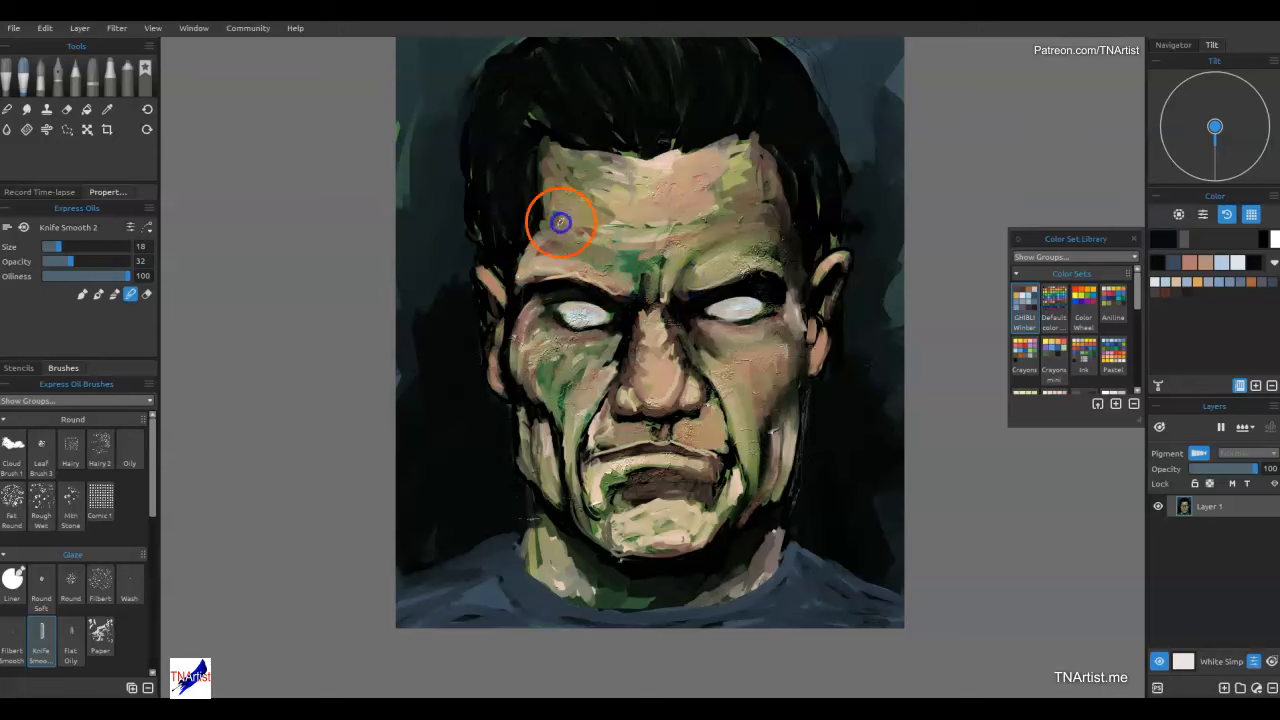
Blend the green and skin tones on the left cheek and soften the shadows around both eyes.
mouse_move(608, 354)
left_mouse_down()
mouse_move(574, 439)
mouse_move(593, 346)
left_mouse_up()
left_click_drag(575, 340, 578, 403)
left_click_drag(531, 325, 524, 356)
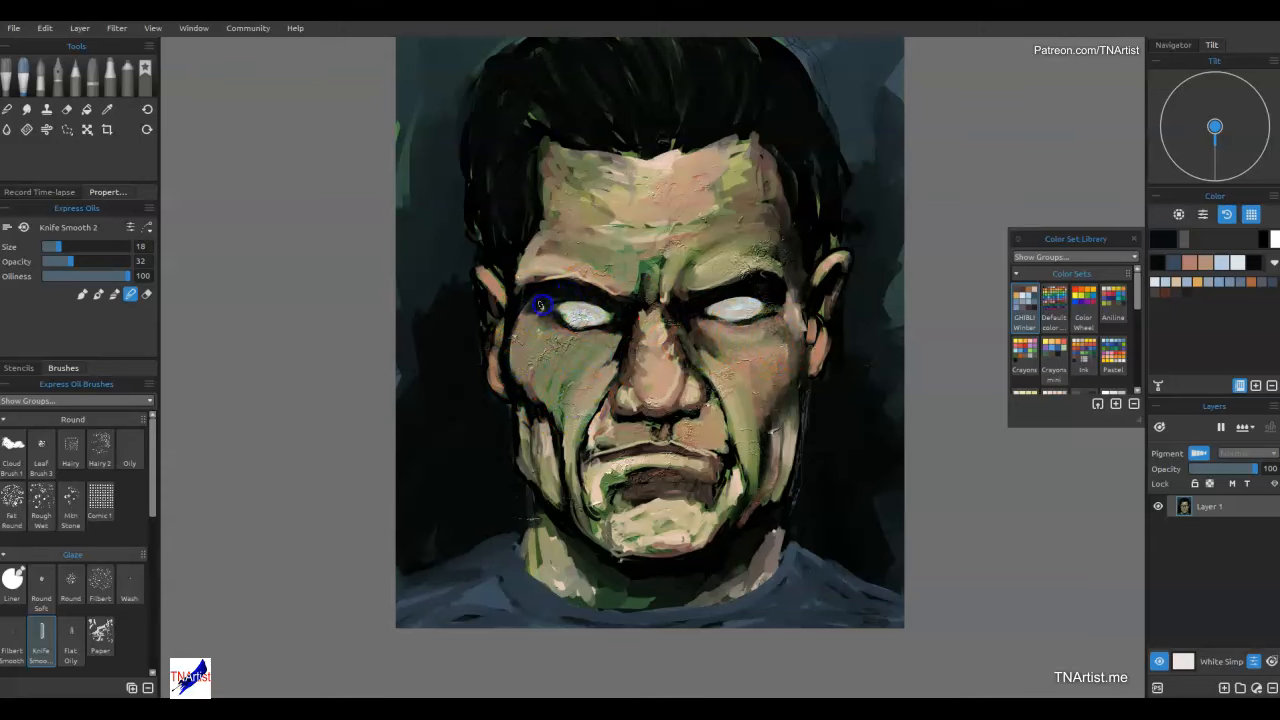
mouse_move(528, 306)
left_mouse_down()
mouse_move(611, 339)
mouse_move(623, 320)
mouse_move(577, 335)
mouse_move(533, 311)
mouse_move(521, 350)
mouse_move(524, 312)
mouse_move(554, 330)
mouse_move(511, 337)
left_mouse_up()
mouse_move(735, 310)
left_mouse_down()
mouse_move(757, 337)
mouse_move(706, 324)
mouse_move(750, 328)
mouse_move(776, 304)
mouse_move(700, 312)
mouse_move(690, 372)
mouse_move(670, 313)
mouse_move(690, 291)
left_mouse_up()
Blend the mouth, chin, jawline and neck into smooth shadow transitions.
mouse_move(738, 476)
left_mouse_down()
mouse_move(716, 433)
mouse_move(732, 460)
mouse_move(716, 447)
mouse_move(734, 429)
mouse_move(723, 491)
mouse_move(732, 478)
mouse_move(691, 526)
mouse_move(586, 514)
mouse_move(708, 526)
mouse_move(634, 514)
mouse_move(637, 489)
mouse_move(677, 466)
mouse_move(606, 486)
mouse_move(589, 509)
mouse_move(600, 494)
mouse_move(591, 434)
mouse_move(560, 457)
mouse_move(541, 405)
mouse_move(526, 463)
mouse_move(540, 429)
mouse_move(563, 508)
mouse_move(597, 551)
left_mouse_up()
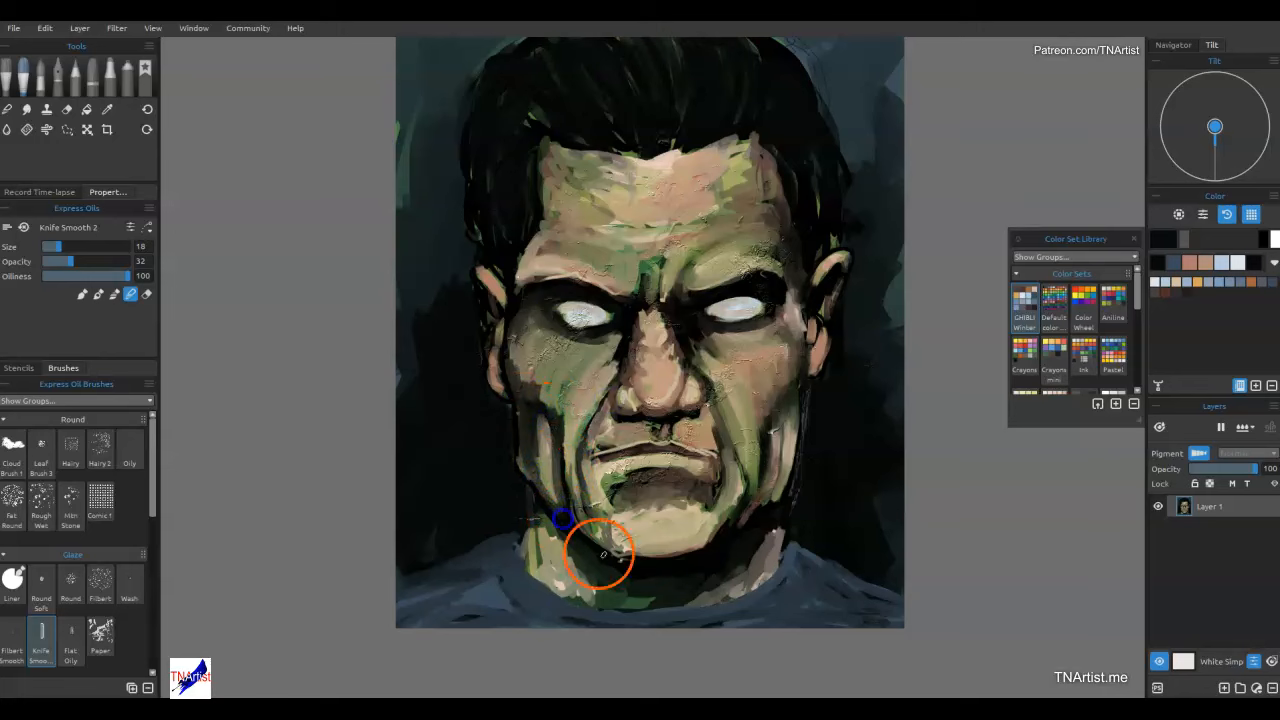
mouse_move(737, 531)
left_mouse_down()
mouse_move(783, 479)
mouse_move(760, 522)
mouse_move(638, 555)
mouse_move(706, 546)
mouse_move(732, 515)
mouse_move(669, 567)
mouse_move(610, 552)
mouse_move(733, 571)
mouse_move(720, 587)
mouse_move(773, 541)
mouse_move(651, 599)
mouse_move(689, 592)
mouse_move(616, 576)
mouse_move(567, 536)
mouse_move(588, 598)
mouse_move(537, 509)
mouse_move(528, 523)
mouse_move(525, 482)
mouse_move(537, 514)
mouse_move(510, 417)
mouse_move(520, 509)
mouse_move(544, 561)
mouse_move(523, 486)
left_mouse_up()
mouse_move(849, 403)
left_mouse_down()
mouse_move(808, 529)
mouse_move(810, 467)
mouse_move(780, 533)
mouse_move(810, 394)
mouse_move(793, 513)
mouse_move(819, 457)
mouse_move(827, 393)
left_mouse_up()
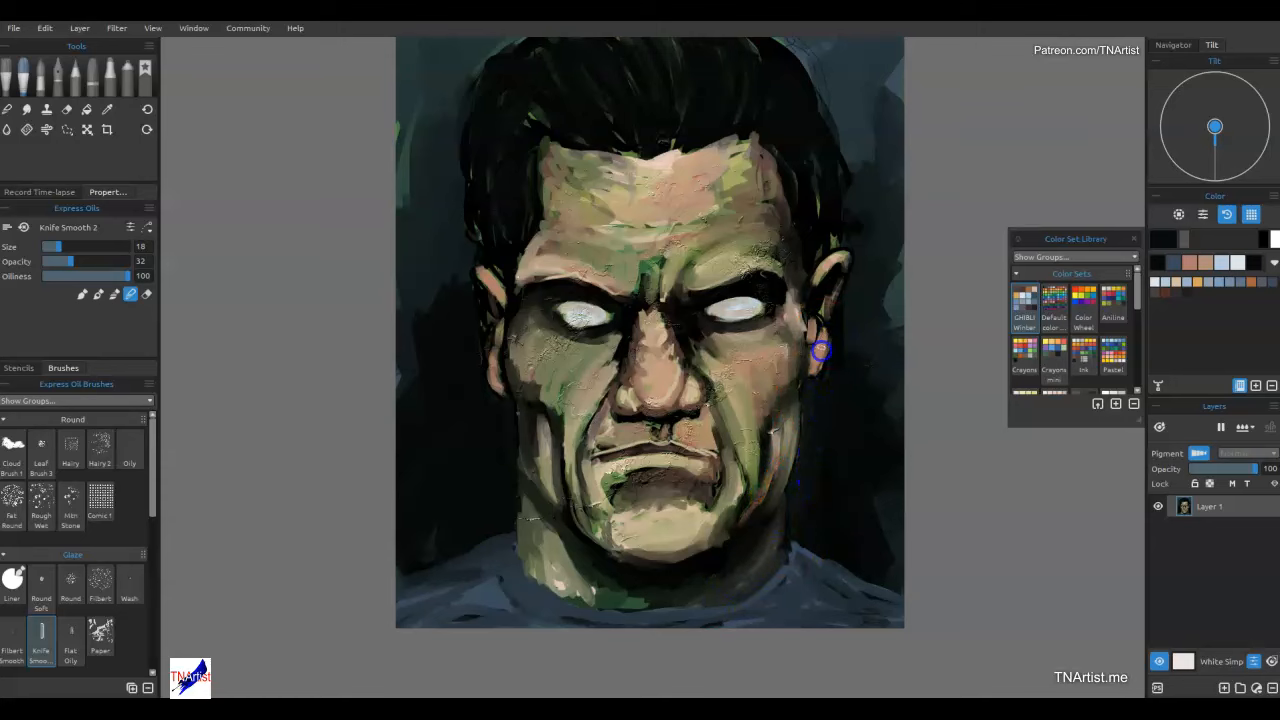
Blend the edges and inner folds of both ears with a fine size 7 brush.
mouse_move(500, 410)
left_mouse_down()
mouse_move(480, 271)
mouse_move(488, 313)
mouse_move(510, 278)
mouse_move(487, 354)
mouse_move(478, 334)
mouse_move(492, 375)
mouse_move(480, 357)
left_mouse_up()
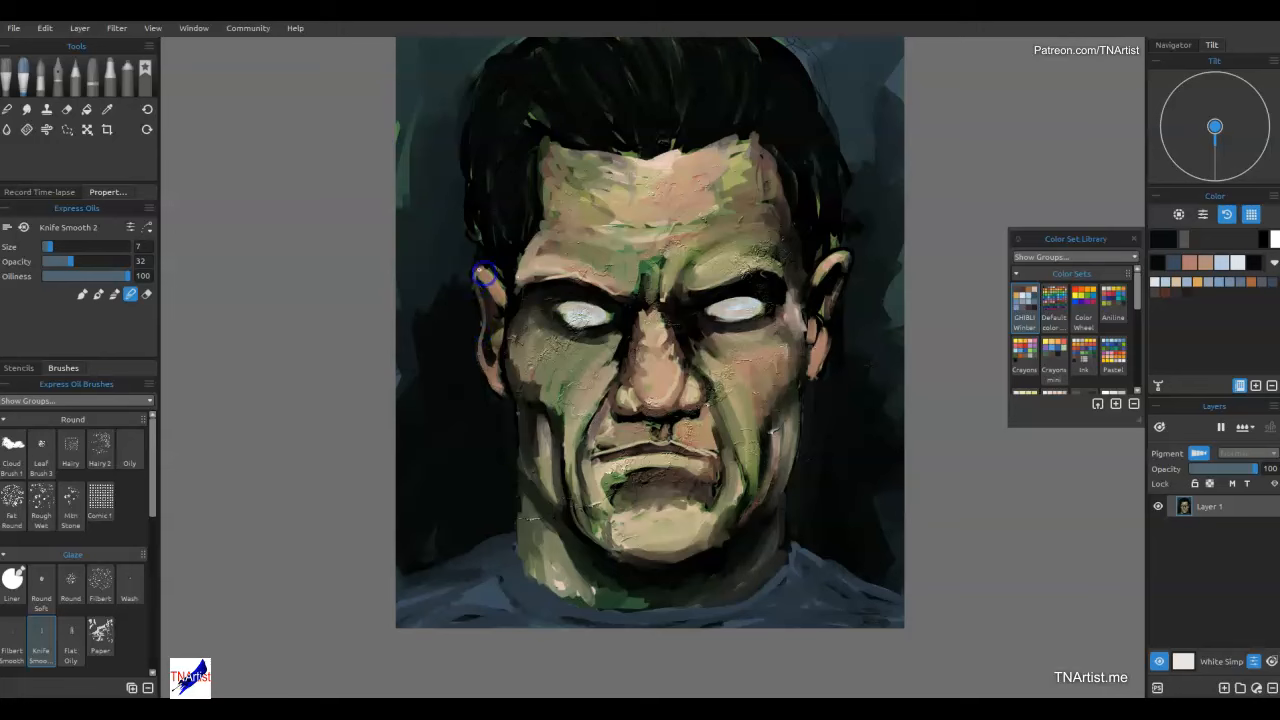
left_click_drag(748, 297, 812, 340)
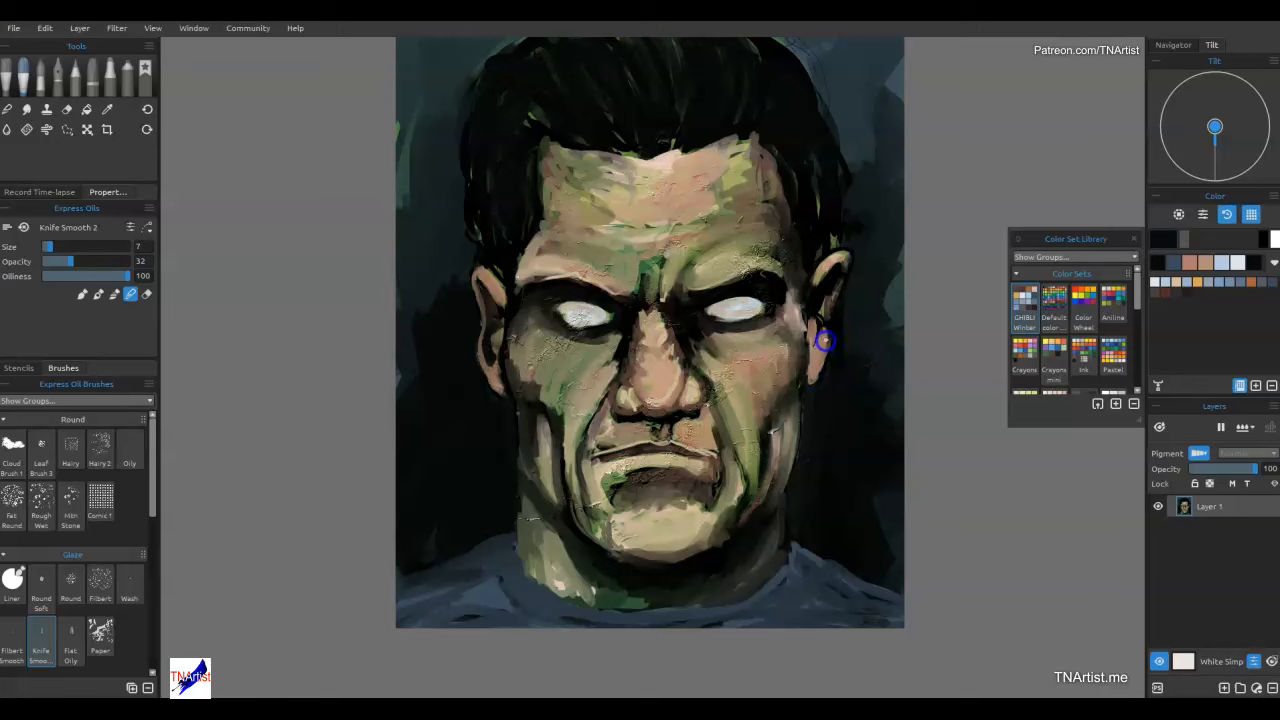
left_click_drag(841, 287, 818, 273)
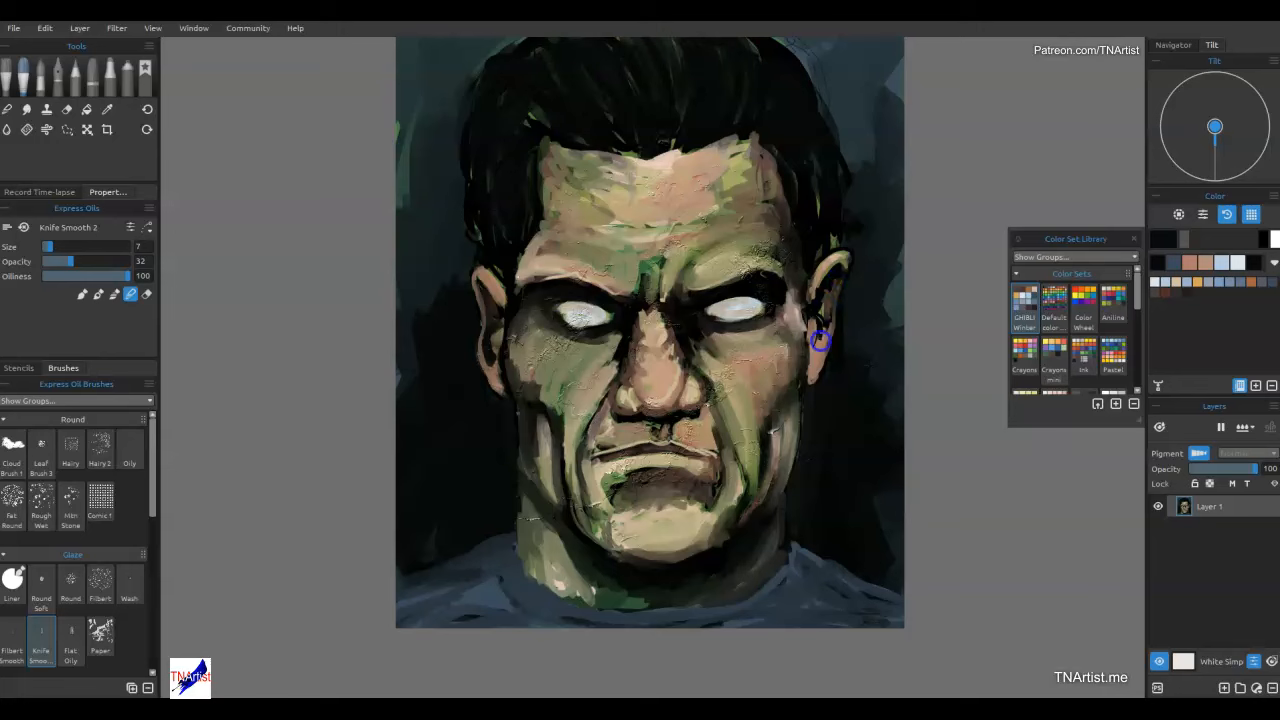
left_click_drag(886, 292, 888, 289)
Enlarge the blending brush to 30 and smooth the forehead, brows, left cheek, chin and upper lip.
key("bracketright")
mouse_move(726, 210)
left_mouse_down()
mouse_move(707, 156)
mouse_move(724, 158)
mouse_move(653, 221)
mouse_move(659, 236)
mouse_move(582, 155)
mouse_move(558, 218)
left_mouse_up()
mouse_move(628, 254)
left_mouse_down()
mouse_move(680, 240)
mouse_move(670, 268)
mouse_move(772, 232)
mouse_move(763, 203)
mouse_move(746, 212)
mouse_move(743, 187)
mouse_move(655, 229)
mouse_move(641, 209)
mouse_move(756, 189)
mouse_move(702, 214)
mouse_move(747, 228)
mouse_move(676, 235)
mouse_move(754, 232)
mouse_move(737, 171)
mouse_move(755, 192)
mouse_move(755, 147)
mouse_move(767, 229)
mouse_move(784, 242)
mouse_move(763, 240)
mouse_move(787, 277)
mouse_move(792, 268)
mouse_move(775, 256)
mouse_move(770, 300)
left_mouse_up()
mouse_move(630, 318)
left_mouse_down()
mouse_move(609, 306)
mouse_move(608, 337)
mouse_move(586, 329)
mouse_move(604, 337)
mouse_move(517, 314)
mouse_move(531, 251)
mouse_move(526, 282)
left_mouse_up()
mouse_move(539, 201)
left_mouse_down()
mouse_move(542, 407)
mouse_move(516, 368)
mouse_move(563, 418)
mouse_move(552, 500)
left_mouse_up()
mouse_move(703, 523)
left_mouse_down()
mouse_move(631, 507)
mouse_move(609, 534)
mouse_move(622, 468)
mouse_move(623, 486)
mouse_move(660, 471)
mouse_move(680, 429)
mouse_move(648, 428)
left_mouse_up()
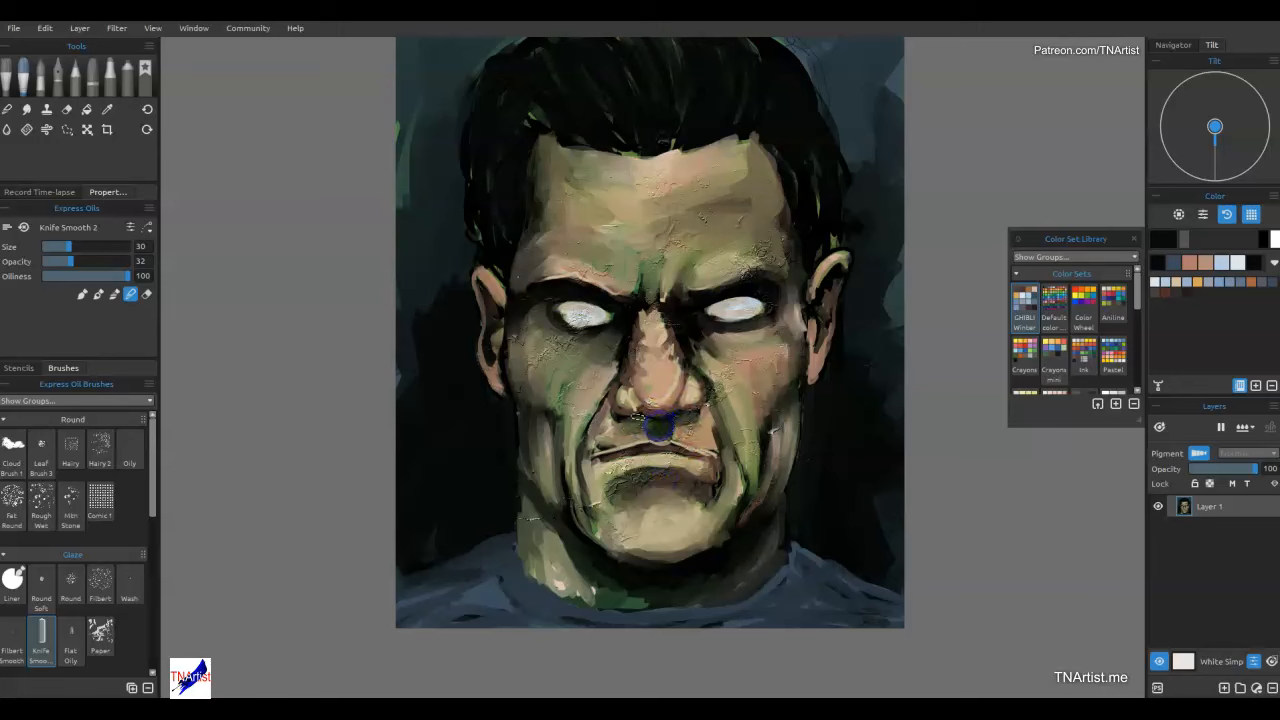
left_click_drag(678, 437, 614, 443)
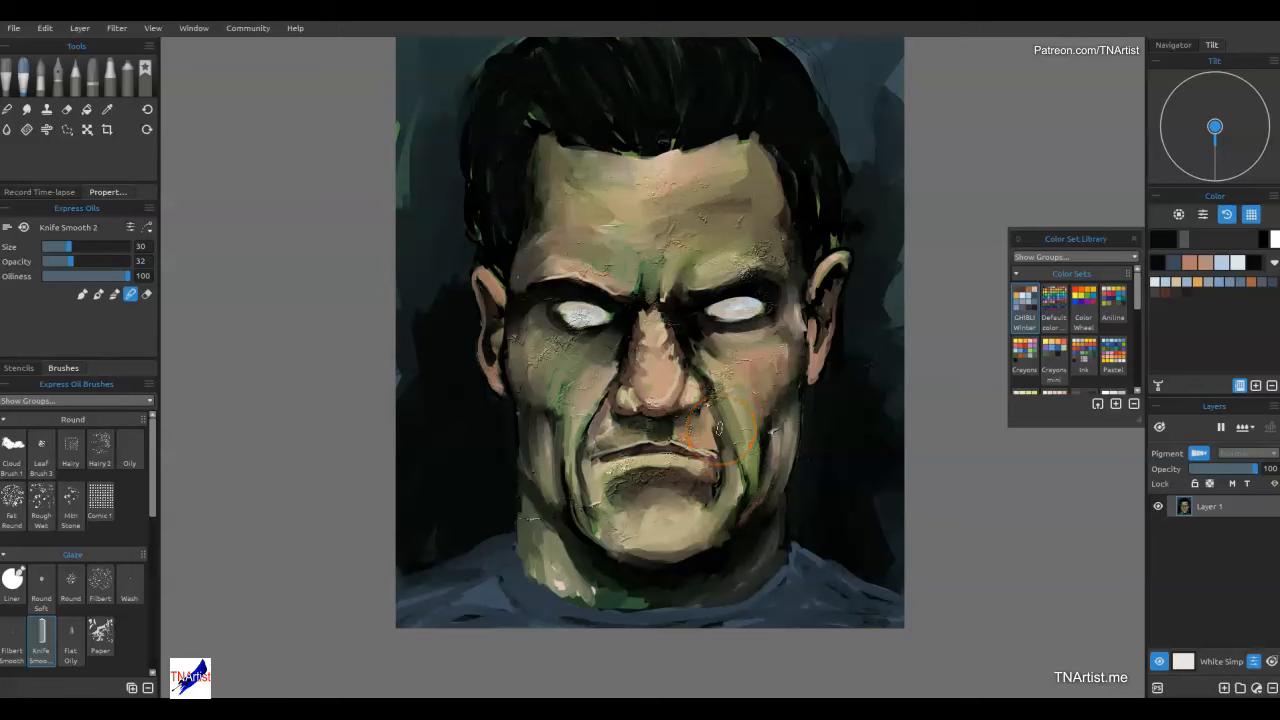
Blend the upper eyelid shadows at size 16 and the nostril edges at size 10.
key("bracketleft")
key("bracketleft")
left_click_drag(555, 294, 566, 304)
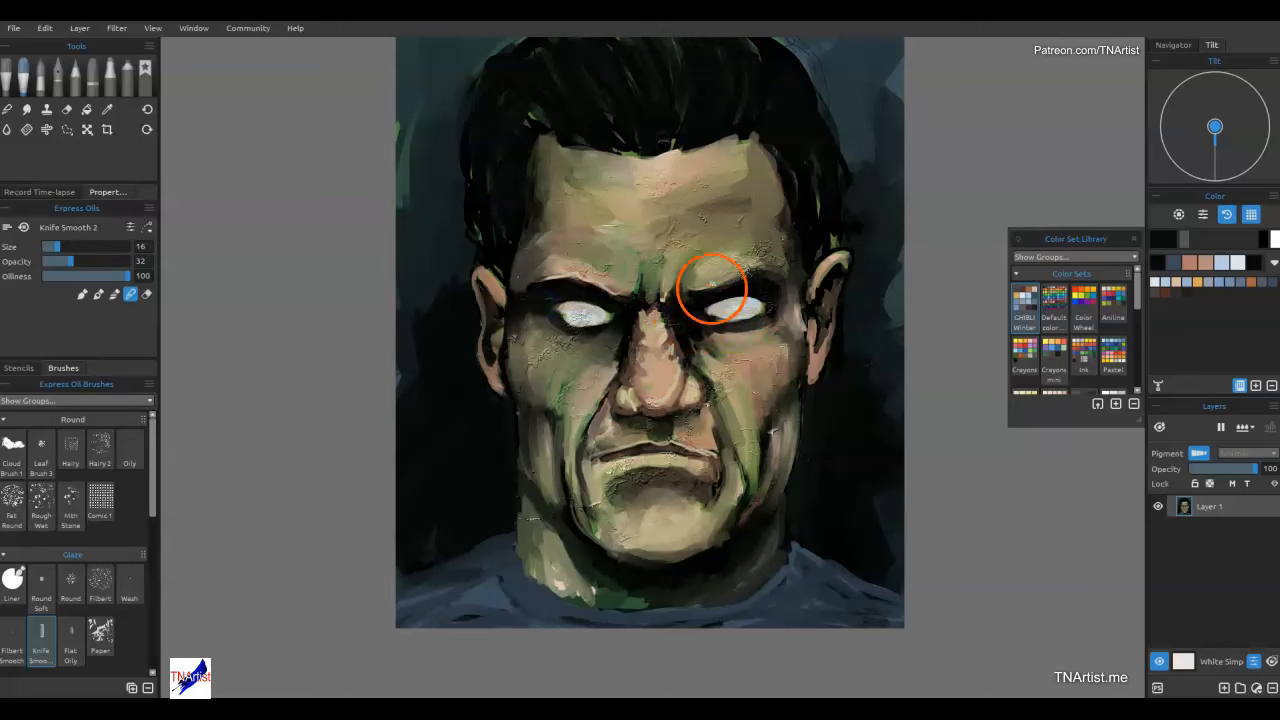
mouse_move(700, 314)
left_mouse_down()
mouse_move(727, 291)
mouse_move(711, 302)
mouse_move(759, 299)
left_mouse_up()
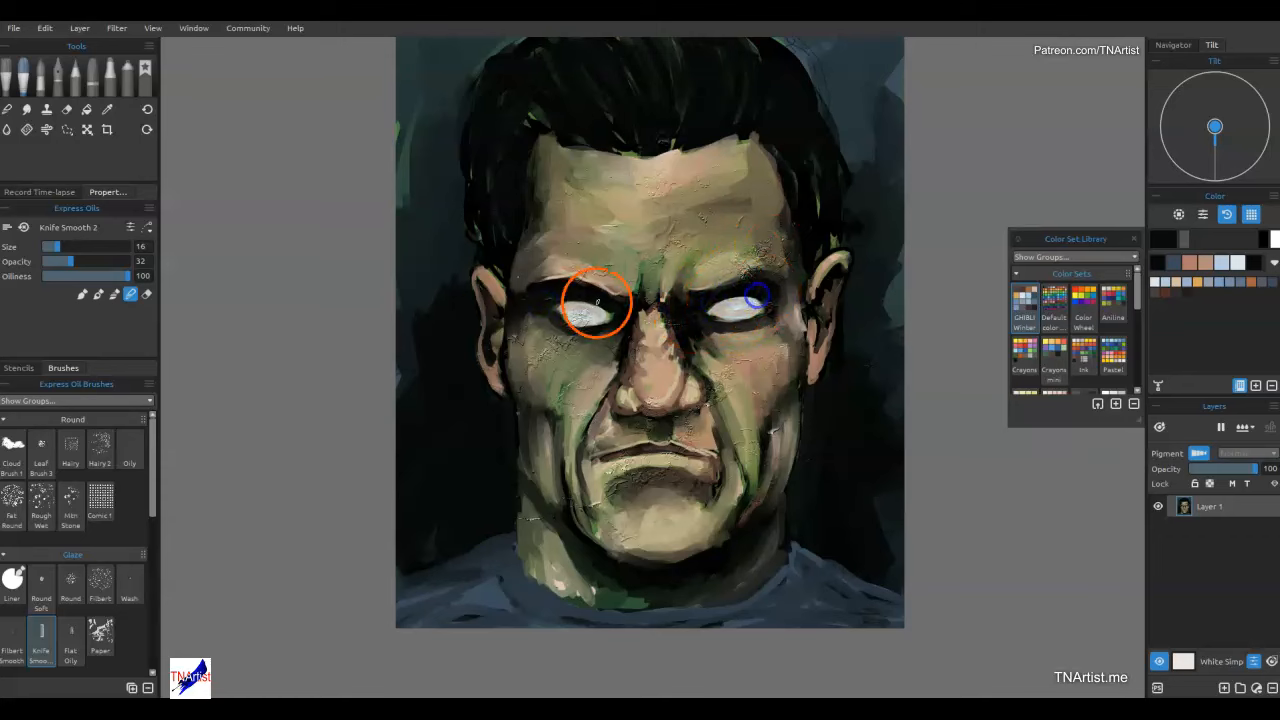
key("bracketleft")
left_click_drag(641, 413, 610, 410)
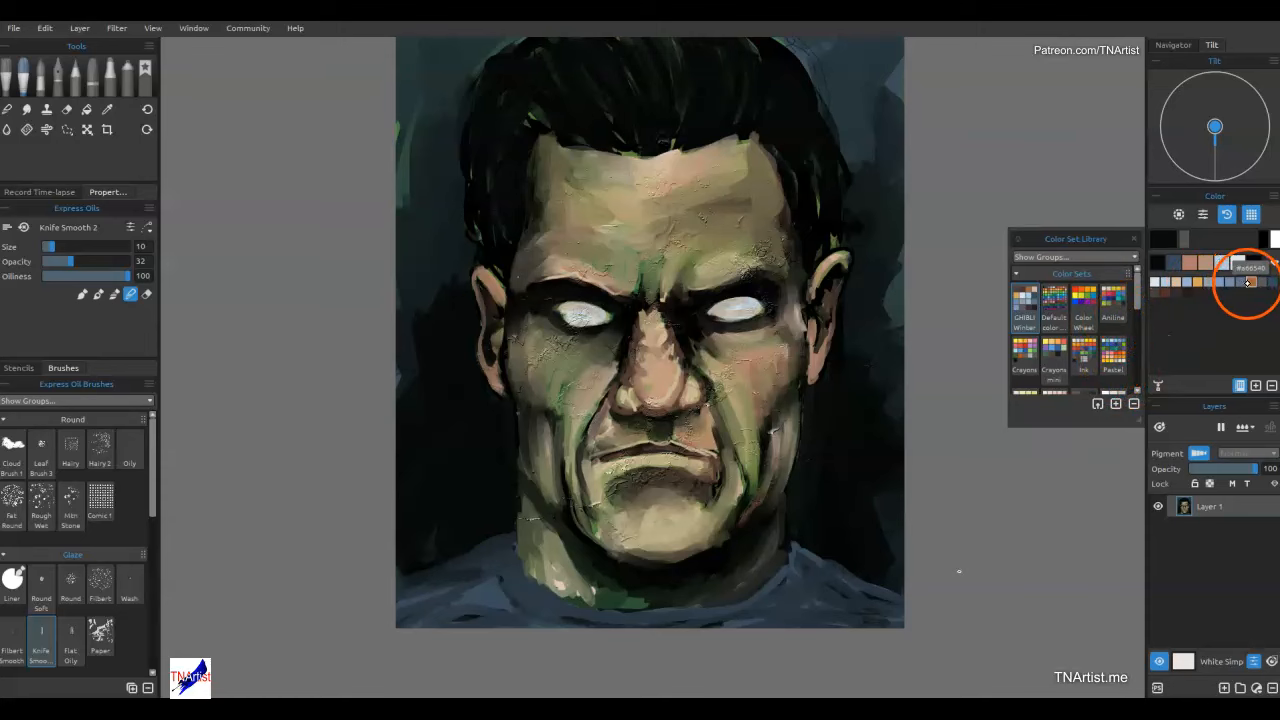
Paint dark red-brown irises in both eyes.
left_click(1156, 289)
left_click_drag(729, 297, 734, 310)
left_click_drag(577, 308, 579, 310)
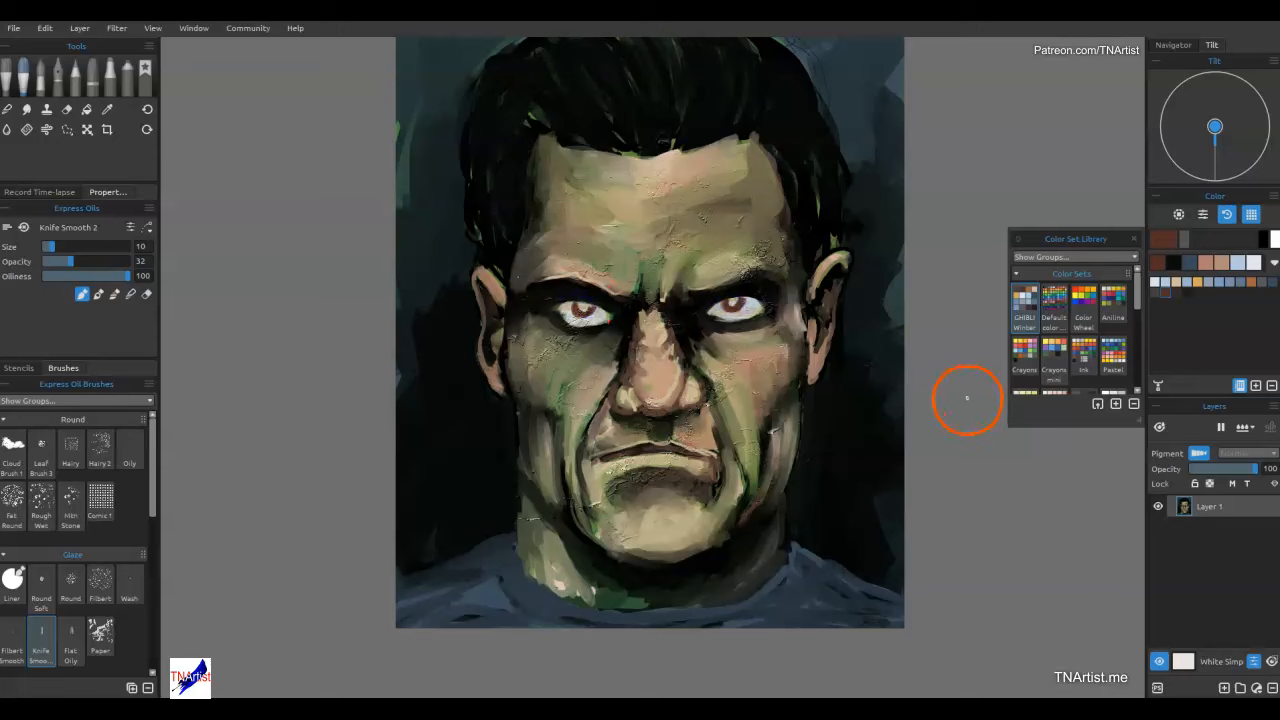
mouse_move(734, 309)
left_mouse_down()
mouse_move(724, 303)
mouse_move(733, 310)
left_mouse_up()
left_click_drag(580, 308, 590, 312)
Add golden-orange highlights inside both irises.
left_click(1202, 282)
scroll(586, 338, "up", 2)
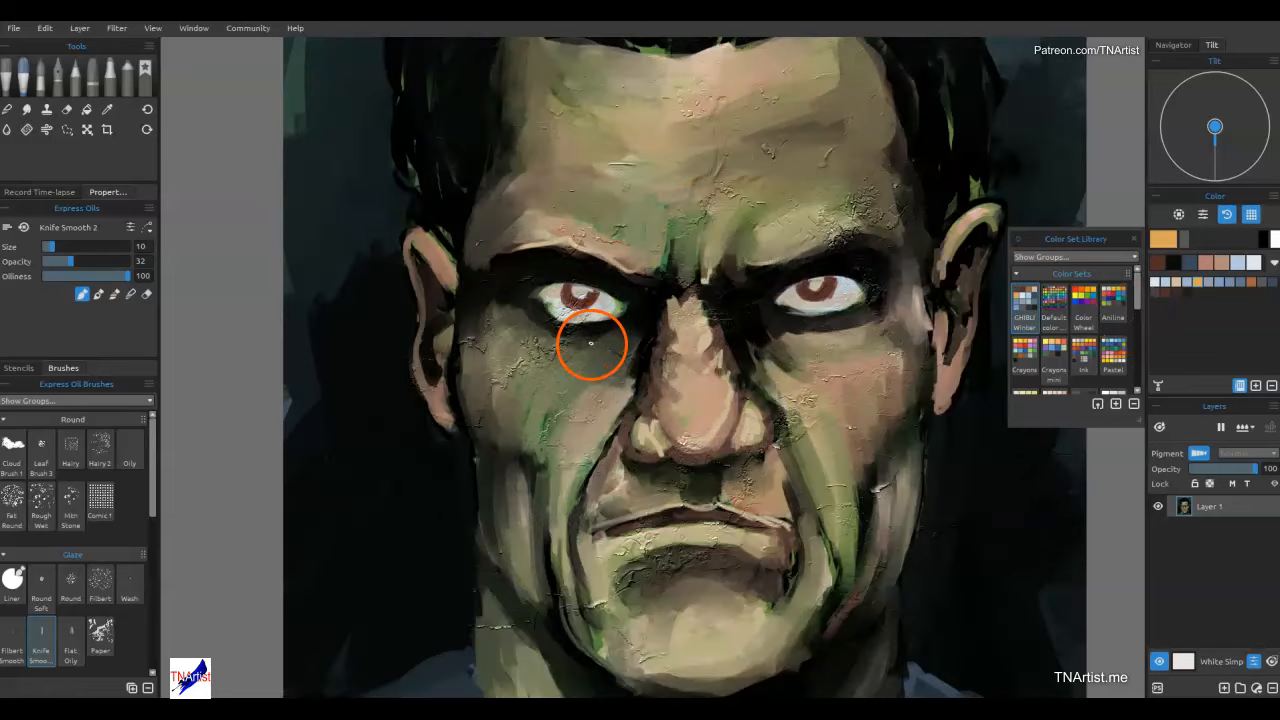
left_click_drag(809, 283, 806, 287)
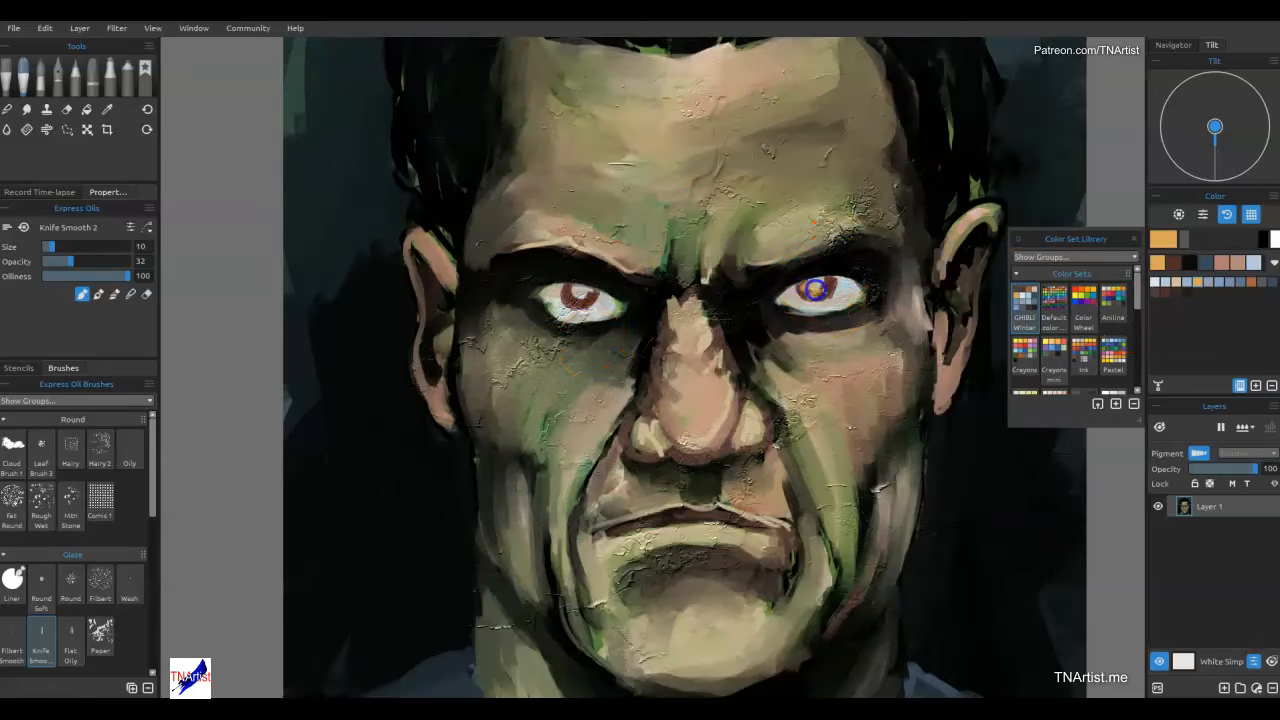
mouse_move(572, 290)
left_mouse_down()
mouse_move(597, 295)
mouse_move(574, 309)
mouse_move(564, 288)
mouse_move(594, 298)
mouse_move(572, 308)
left_mouse_up()
Draw dark pupils and iris details in both eyes with the 4B pencil in a sampled near-black.
left_click(75, 81)
left_click(605, 268, "alt")
mouse_move(804, 291)
left_mouse_down()
mouse_move(837, 284)
mouse_move(827, 307)
mouse_move(820, 291)
left_mouse_up()
left_click_drag(575, 291, 580, 299)
Add red from the Ink color set to the corners and lower rims of the eyes and blend it in.
left_click(1084, 352)
left_click(1176, 293)
left_click_drag(857, 298, 850, 305)
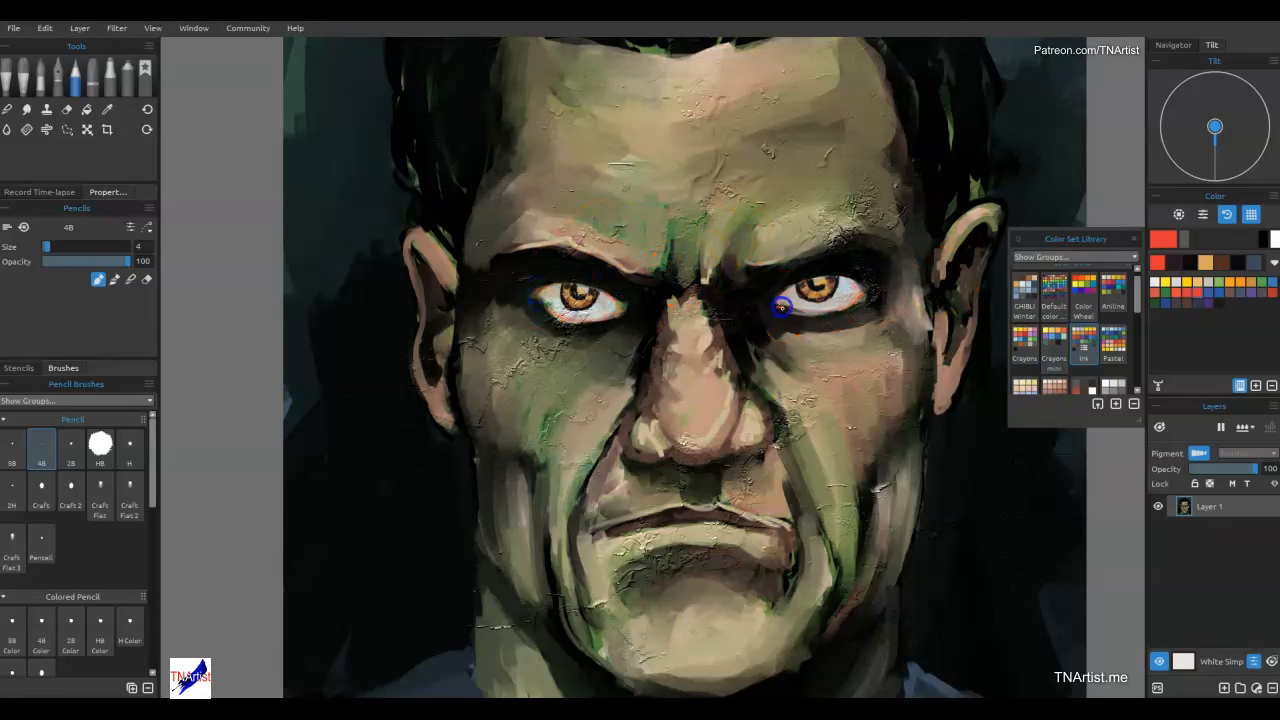
mouse_move(830, 312)
left_mouse_down()
mouse_move(773, 329)
mouse_move(814, 310)
left_mouse_up()
key("n")
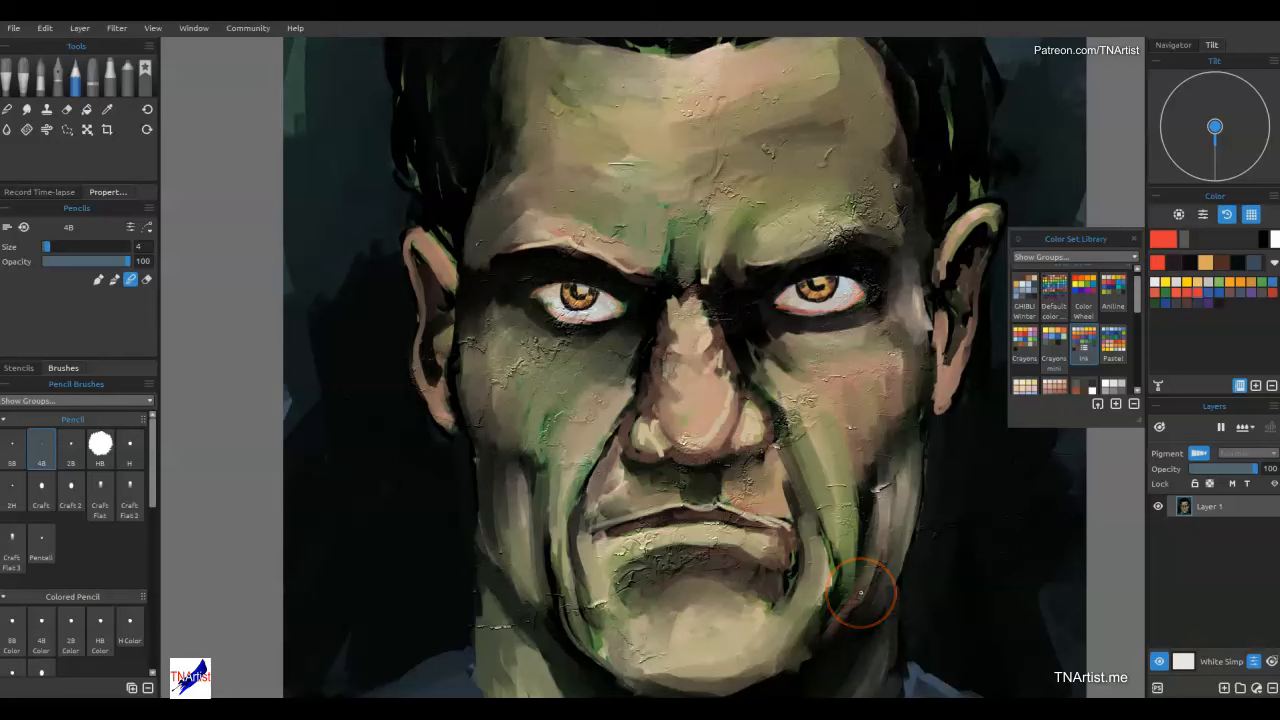
Pencil near-black accents around the right eye, and add a skin tone sampled from the right cheek along the lower eyelid.
left_click(1191, 265)
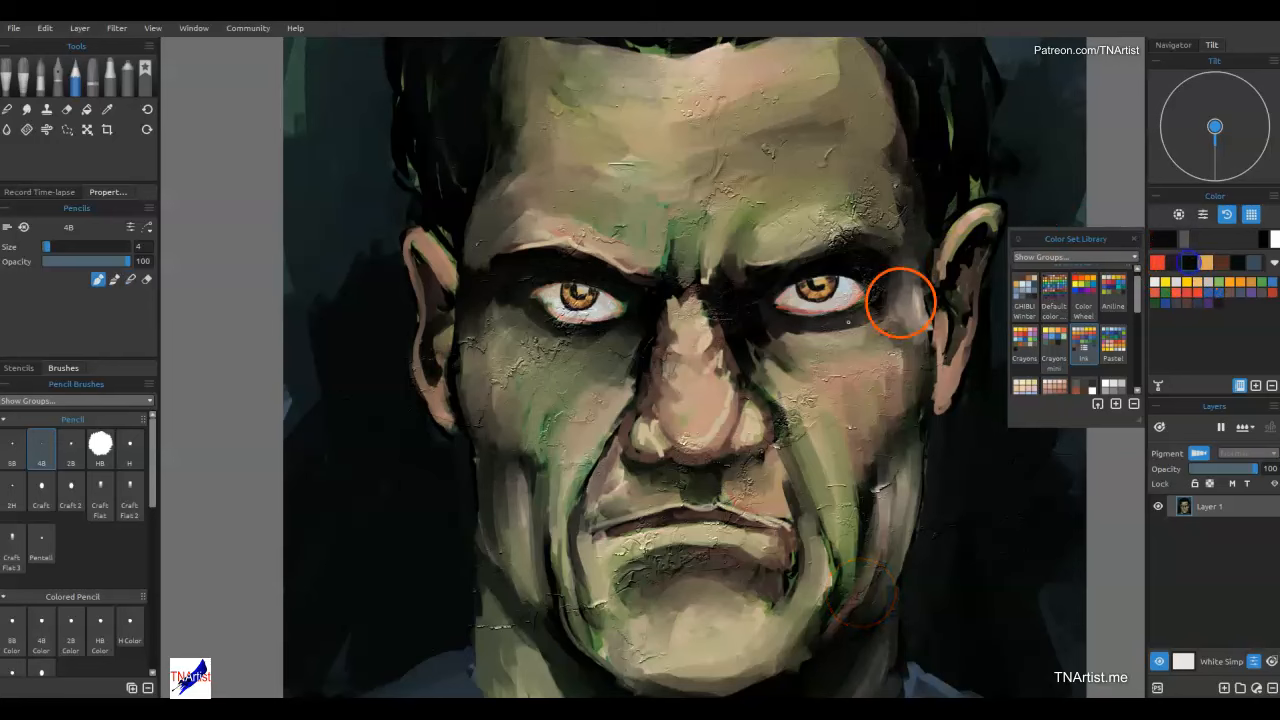
left_click_drag(801, 292, 797, 287)
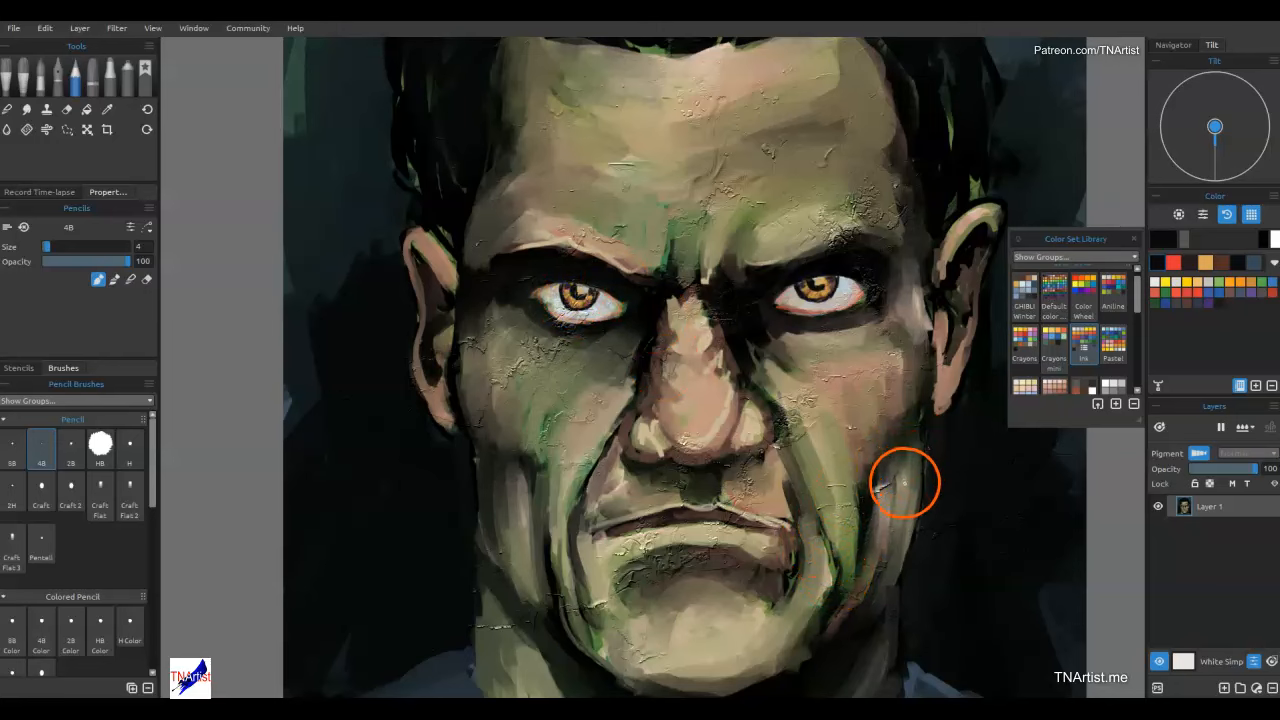
left_click_drag(870, 308, 856, 310)
left_click(842, 370, "alt")
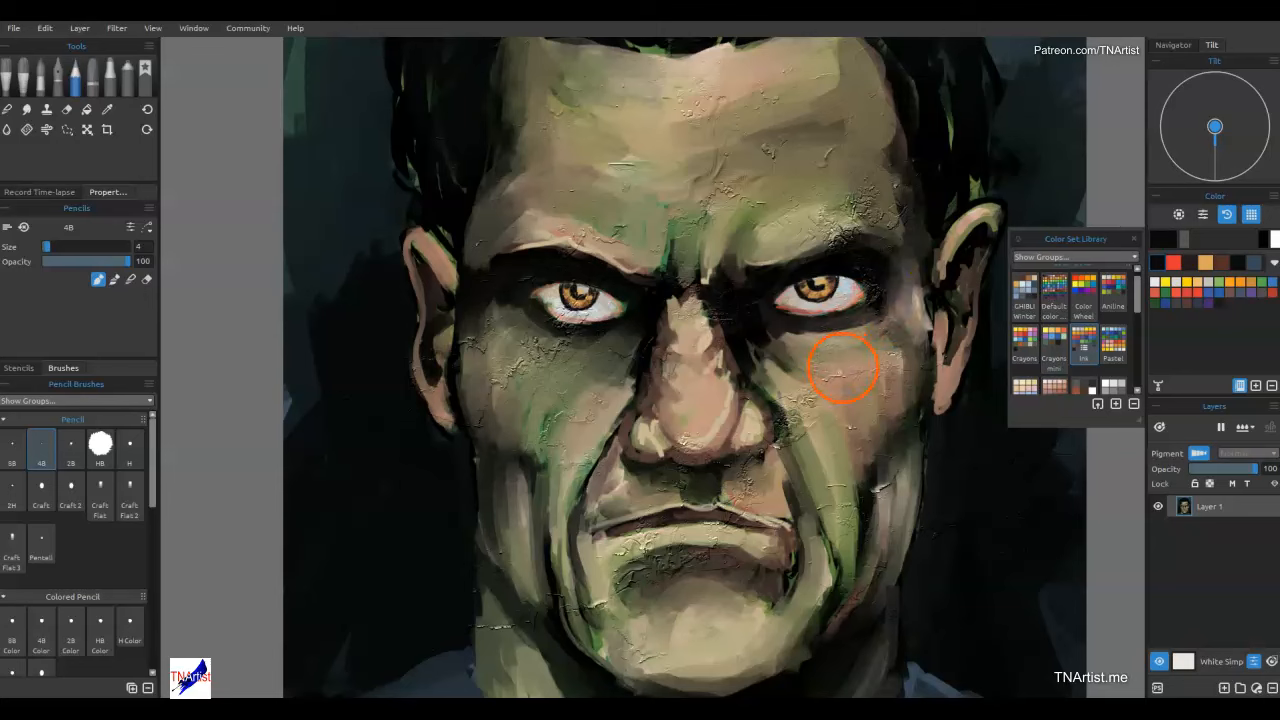
left_click(785, 318)
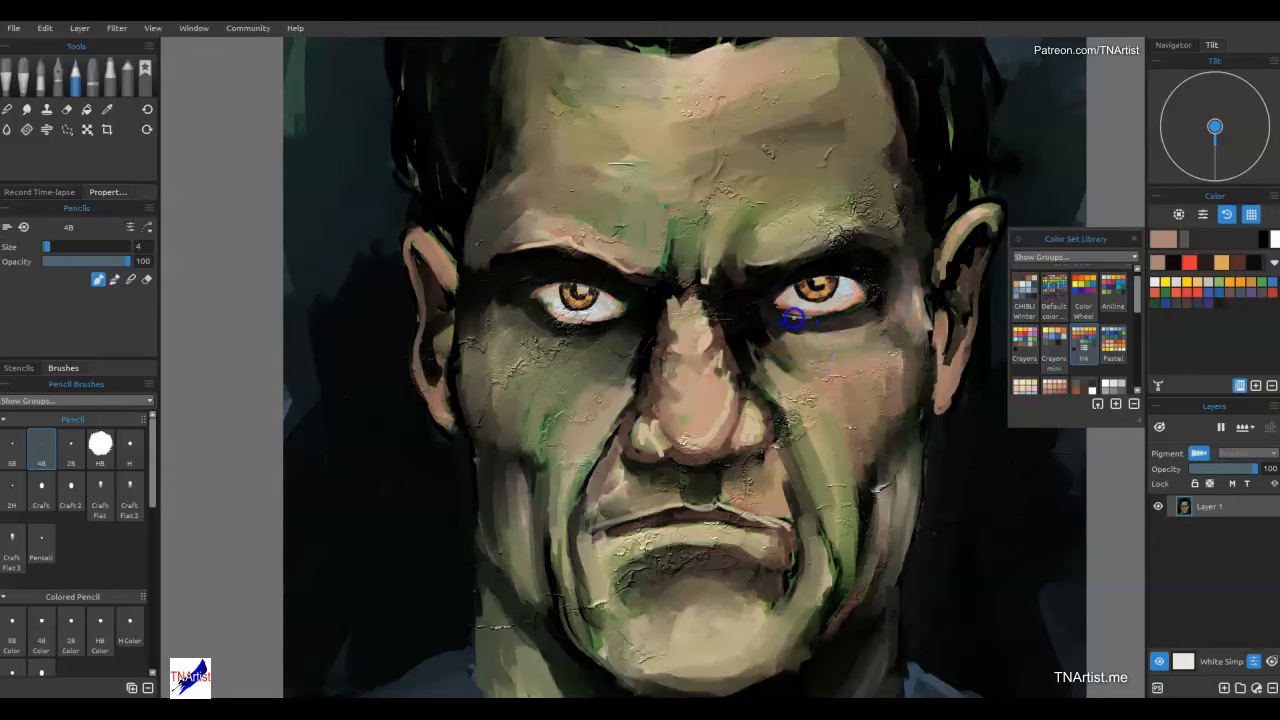
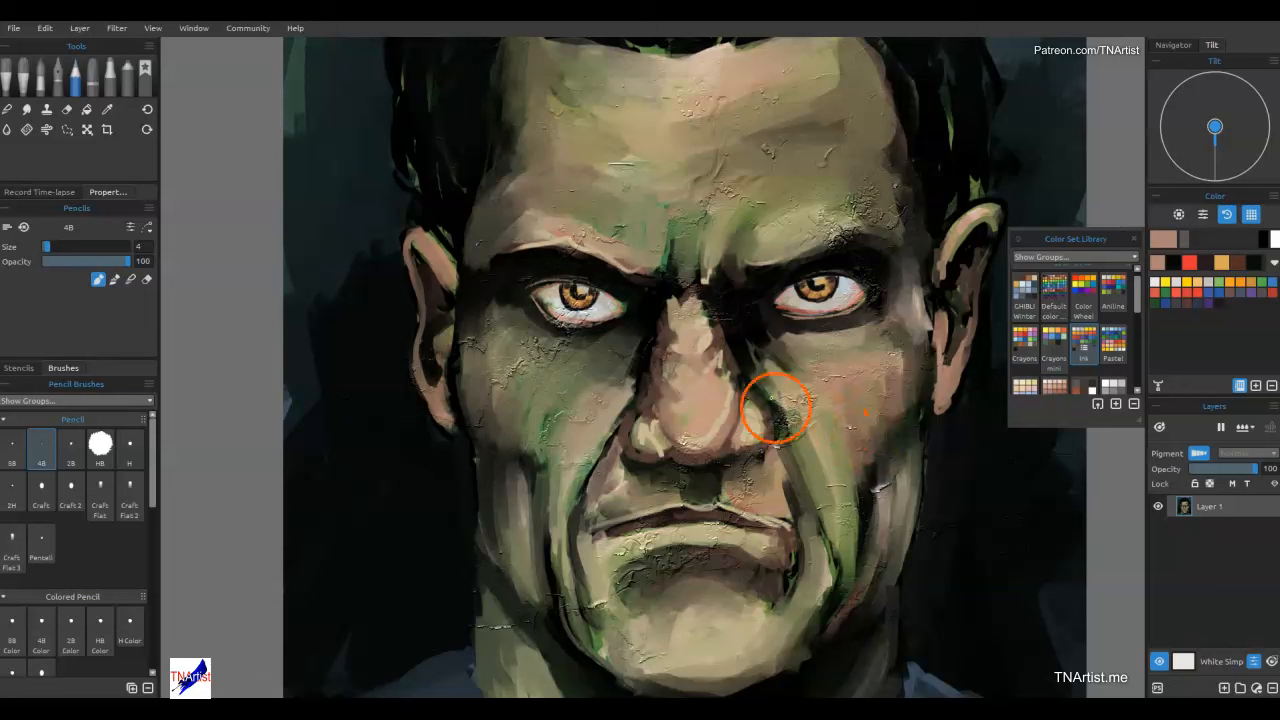
Add a new layer and pencil near-black lines sampled from beside the nose along the nose's sides, bridge and underside.
left_click(718, 340, "alt")
left_click(1222, 688)
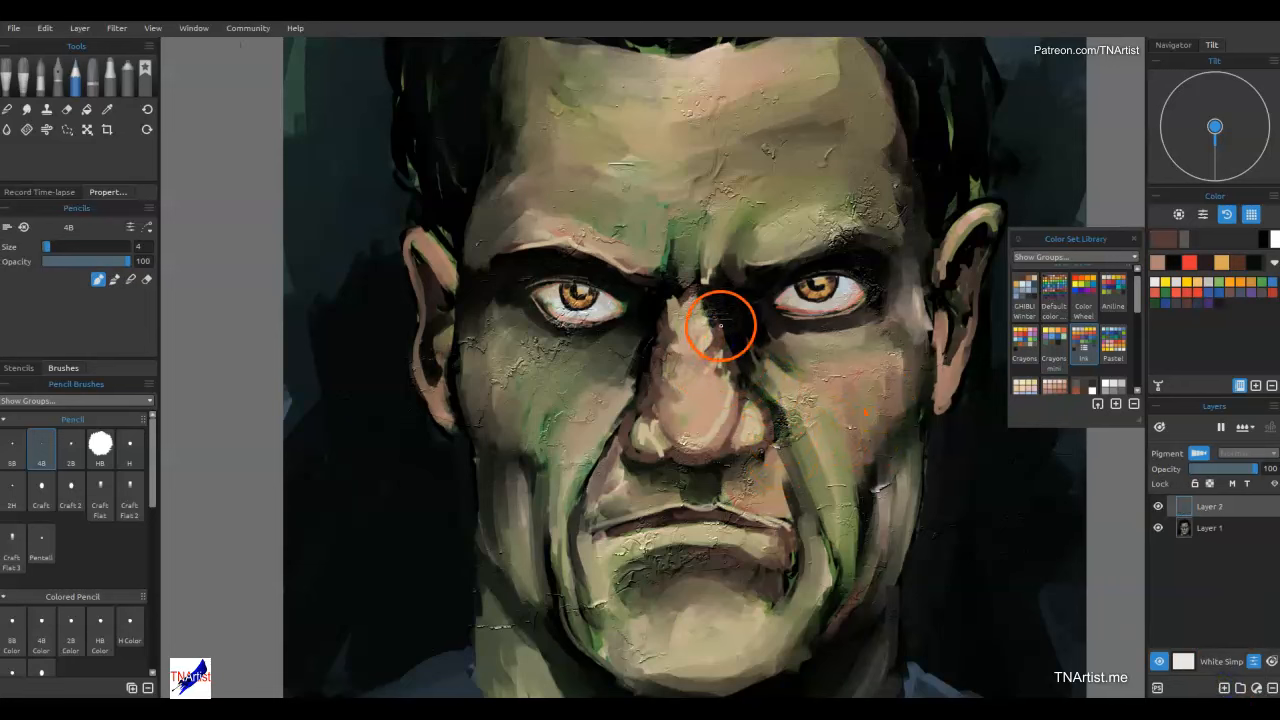
left_click(711, 333)
left_click(724, 327, "alt")
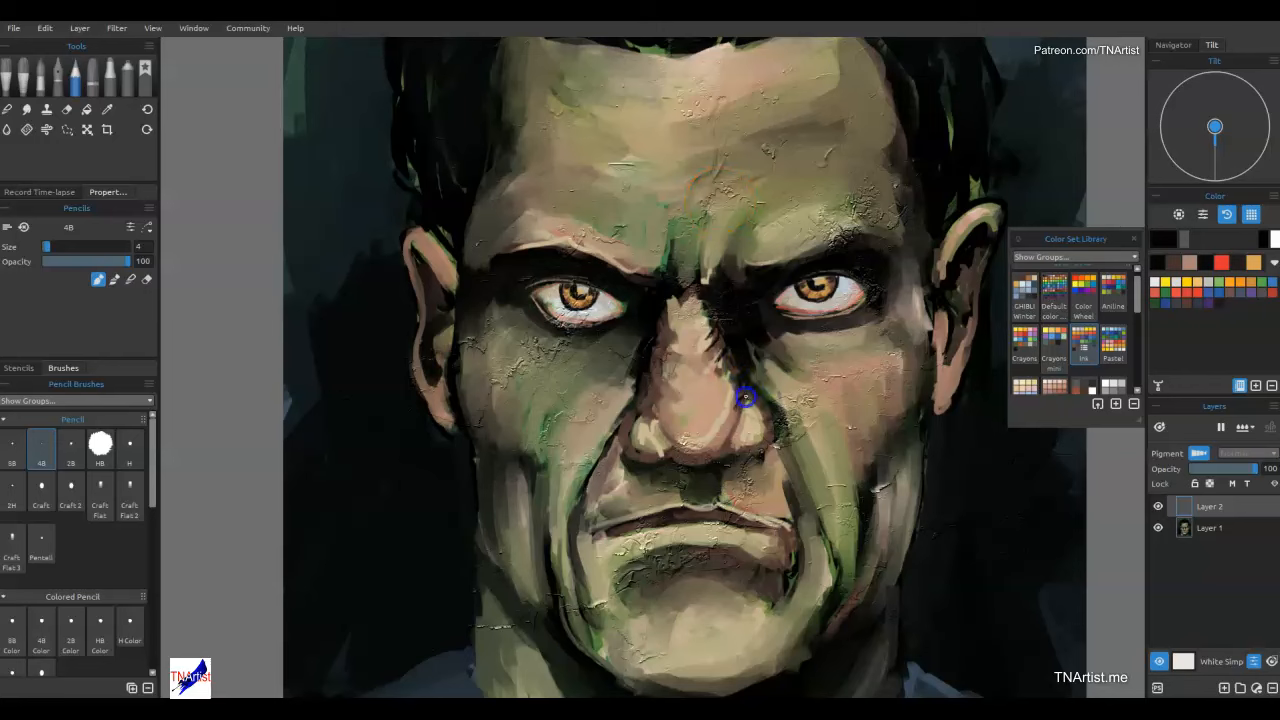
mouse_move(702, 290)
left_mouse_down()
mouse_move(678, 268)
mouse_move(711, 340)
left_mouse_up()
left_click_drag(658, 306, 663, 303)
mouse_move(695, 231)
left_mouse_down()
mouse_move(704, 290)
mouse_move(716, 273)
mouse_move(685, 281)
mouse_move(673, 239)
left_mouse_up()
left_click_drag(664, 335, 658, 374)
left_click_drag(663, 461, 728, 457)
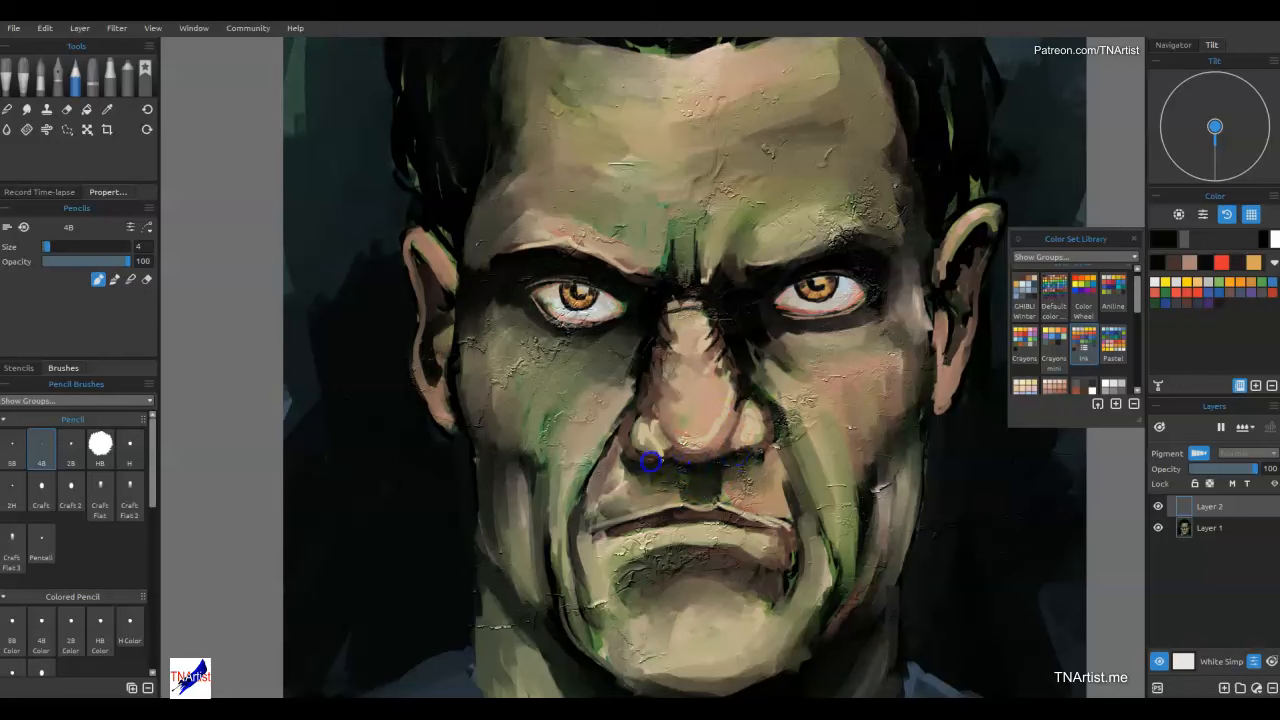
Outline the nostrils and shade the nose's edges and inner eye area in near-black with the Dry Thin pastel at size 12.
left_click(92, 72)
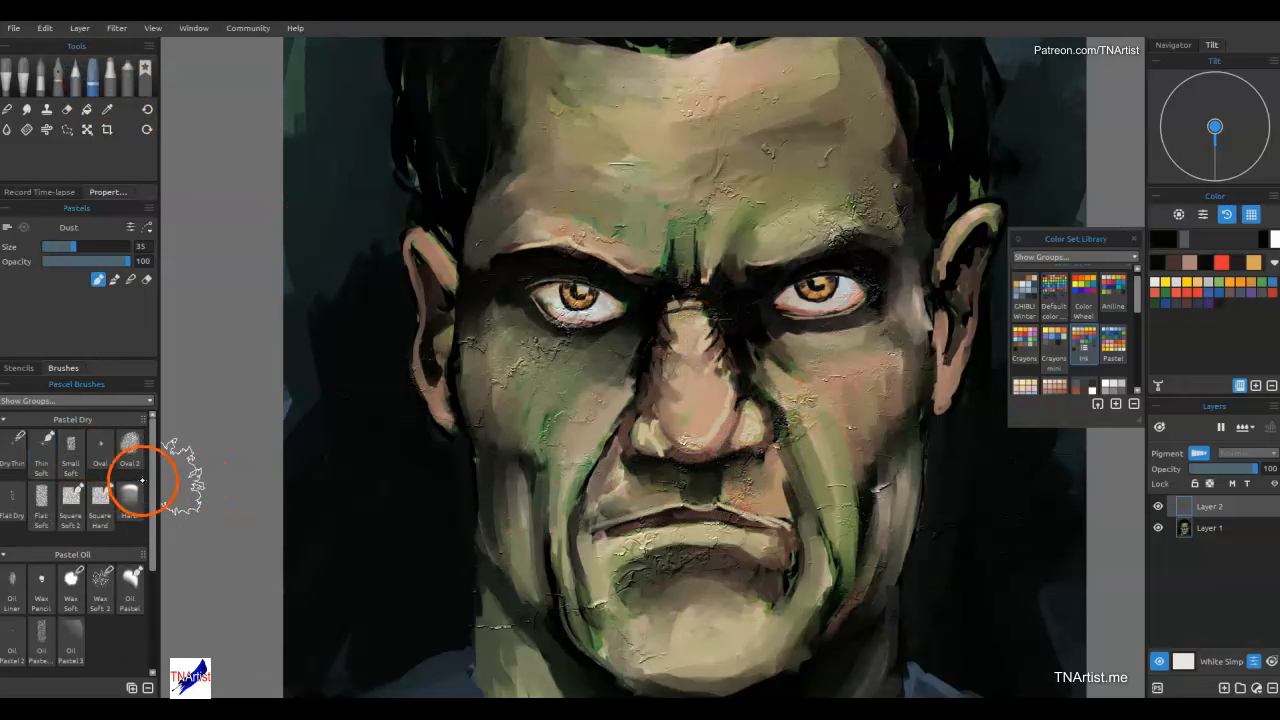
left_click(14, 445)
left_click(98, 279)
left_click_drag(751, 470, 747, 457)
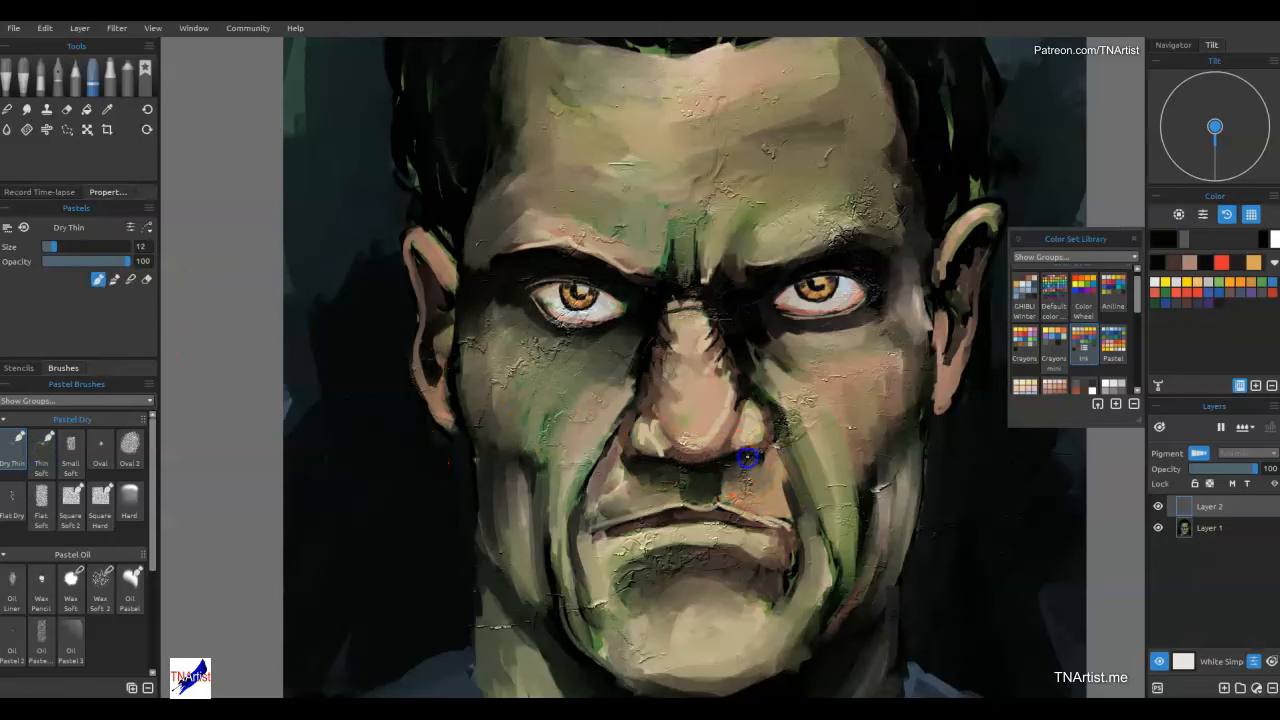
left_click_drag(768, 334, 763, 320)
mouse_move(654, 465)
left_mouse_down()
mouse_move(716, 407)
mouse_move(626, 434)
mouse_move(624, 452)
left_mouse_up()
mouse_move(762, 400)
left_mouse_down()
mouse_move(716, 372)
mouse_move(711, 383)
left_mouse_up()
left_click_drag(712, 443, 657, 434)
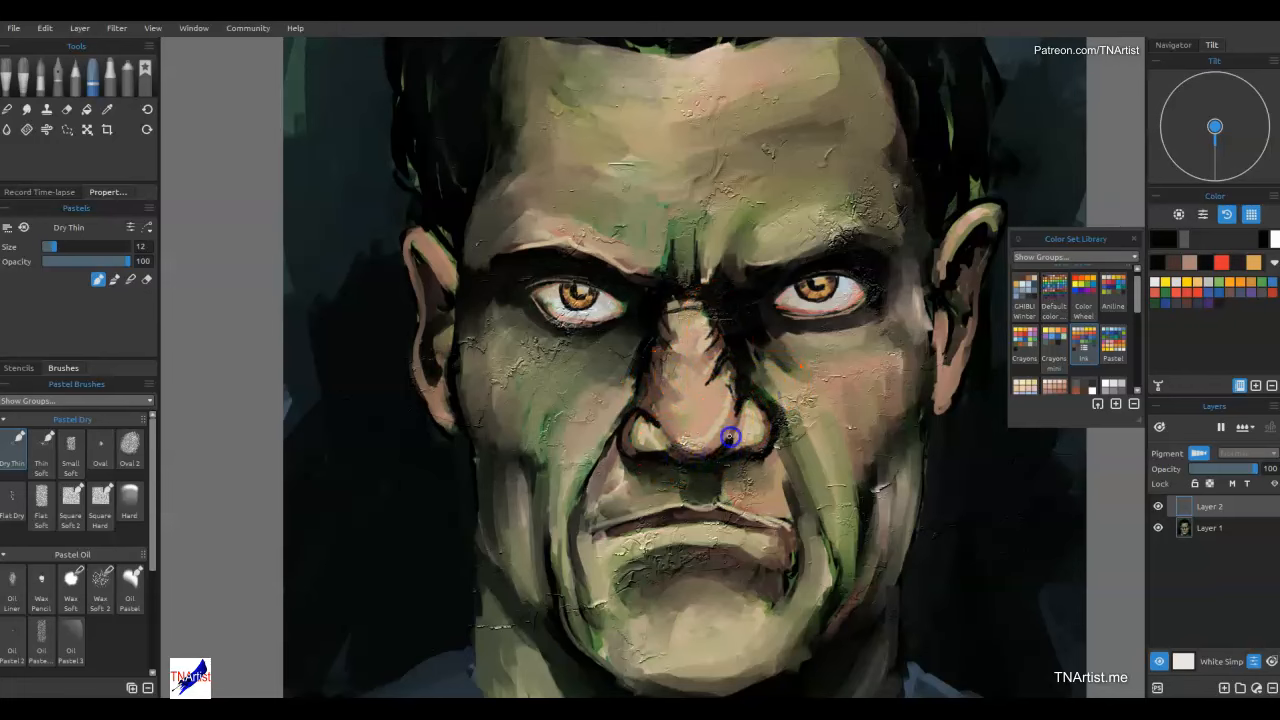
Darken the line between the lips and draw small crease marks above both corners of the mouth.
left_click_drag(700, 512, 611, 535)
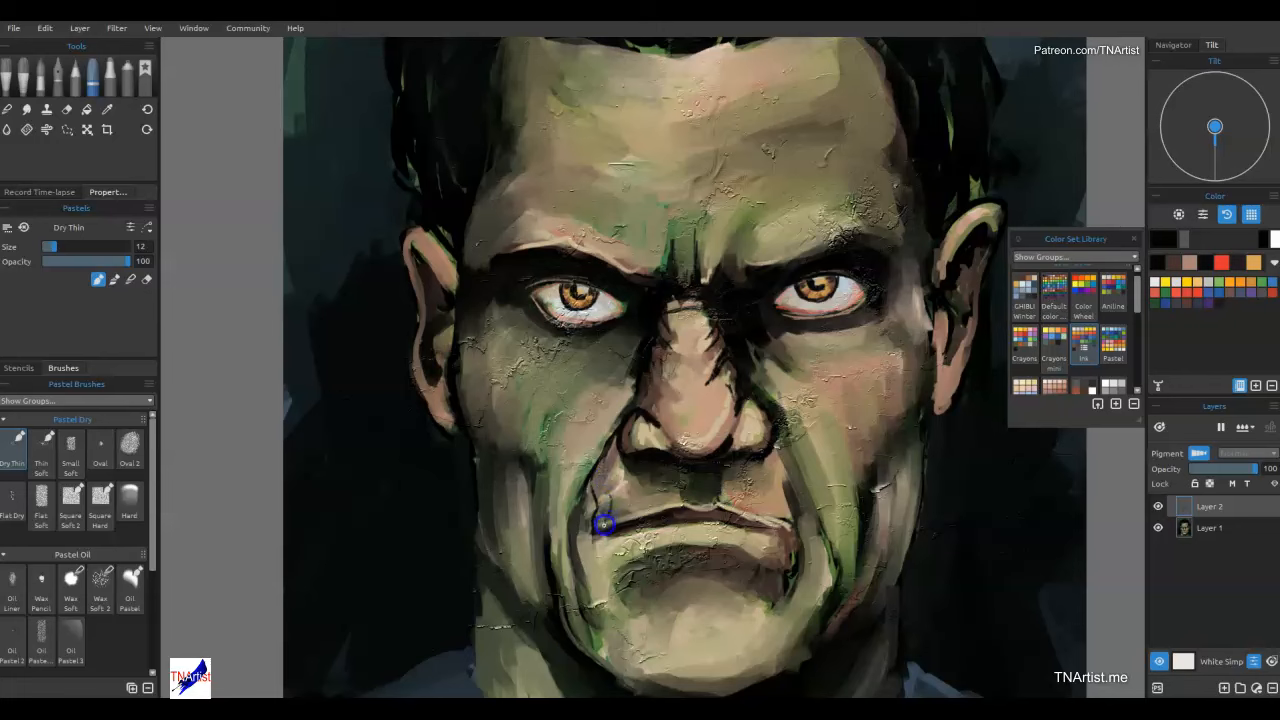
left_click_drag(612, 501, 606, 518)
left_click_drag(740, 528, 714, 514)
Draw near-black creases beneath and beside the right eye, a scar line down the right cheek, and darker jaw contours.
mouse_move(766, 460)
left_mouse_down()
mouse_move(761, 525)
mouse_move(779, 531)
mouse_move(790, 506)
mouse_move(774, 532)
mouse_move(645, 526)
mouse_move(899, 410)
mouse_move(877, 503)
mouse_move(831, 432)
mouse_move(808, 335)
mouse_move(873, 300)
mouse_move(857, 322)
mouse_move(875, 460)
left_mouse_up()
mouse_move(883, 322)
left_mouse_down()
mouse_move(850, 318)
mouse_move(879, 326)
mouse_move(951, 243)
mouse_move(925, 212)
left_mouse_up()
mouse_move(790, 330)
left_mouse_down()
mouse_move(814, 309)
mouse_move(765, 336)
mouse_move(832, 328)
left_mouse_up()
left_click_drag(919, 397, 909, 417)
mouse_move(886, 472)
left_mouse_down()
mouse_move(881, 526)
mouse_move(916, 425)
mouse_move(895, 579)
mouse_move(810, 653)
mouse_move(911, 538)
left_mouse_up()
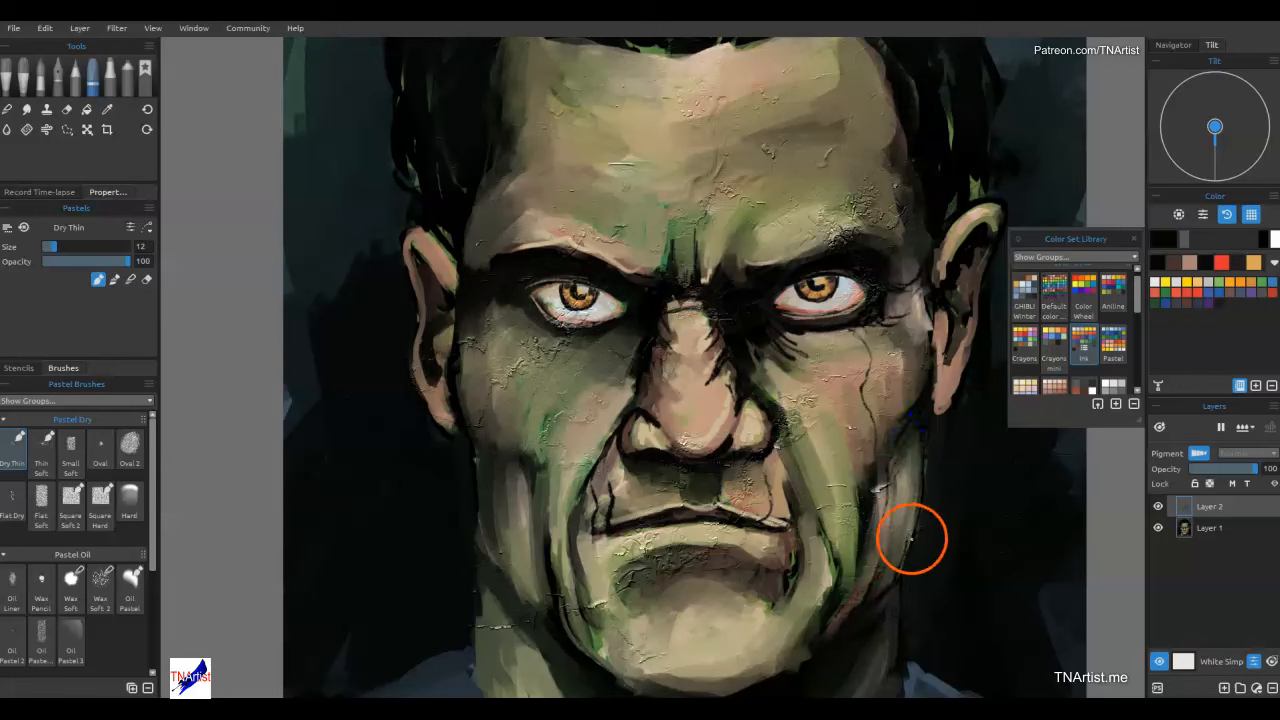
Draw near-black wrinkles under the left eye and contour lines down the left cheek to the jaw.
mouse_move(625, 331)
left_mouse_down()
mouse_move(569, 348)
mouse_move(531, 338)
left_mouse_up()
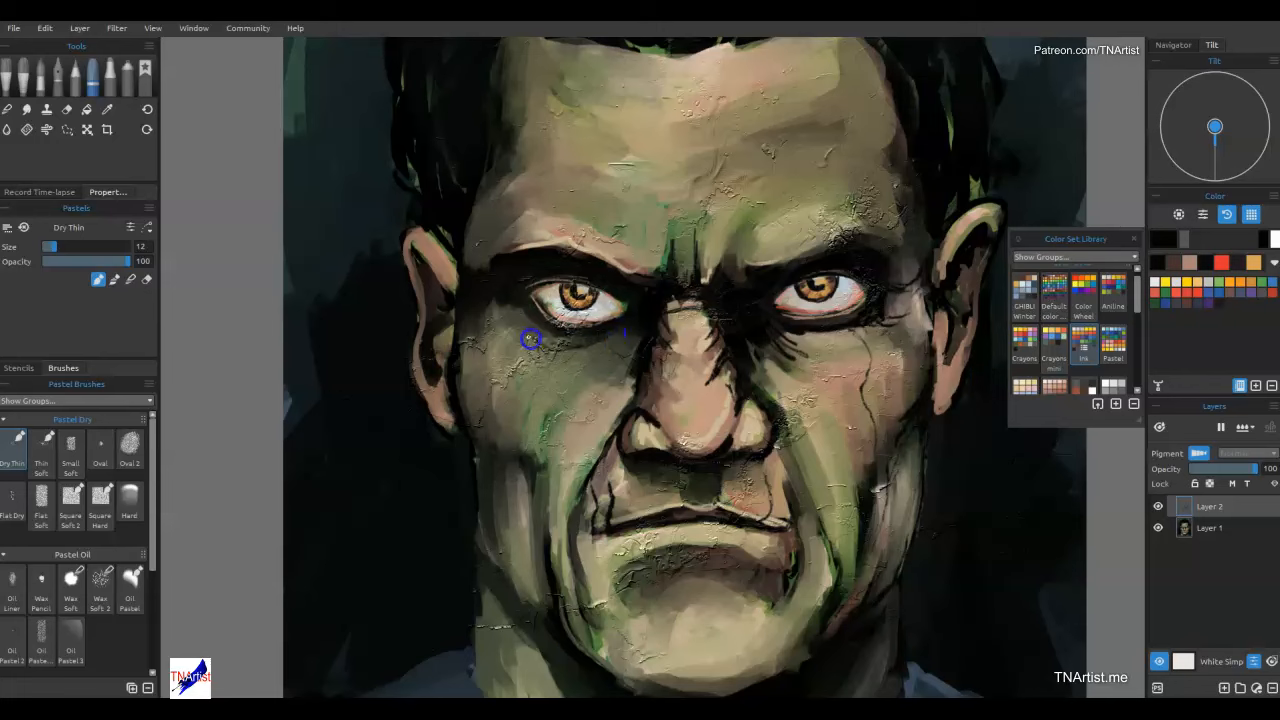
mouse_move(637, 317)
left_mouse_down()
mouse_move(538, 345)
mouse_move(506, 305)
mouse_move(518, 319)
mouse_move(492, 302)
mouse_move(486, 321)
mouse_move(462, 310)
mouse_move(508, 325)
mouse_move(479, 340)
mouse_move(476, 419)
mouse_move(483, 349)
mouse_move(502, 337)
mouse_move(550, 447)
mouse_move(625, 373)
mouse_move(556, 427)
mouse_move(541, 564)
mouse_move(513, 474)
mouse_move(534, 596)
left_mouse_up()
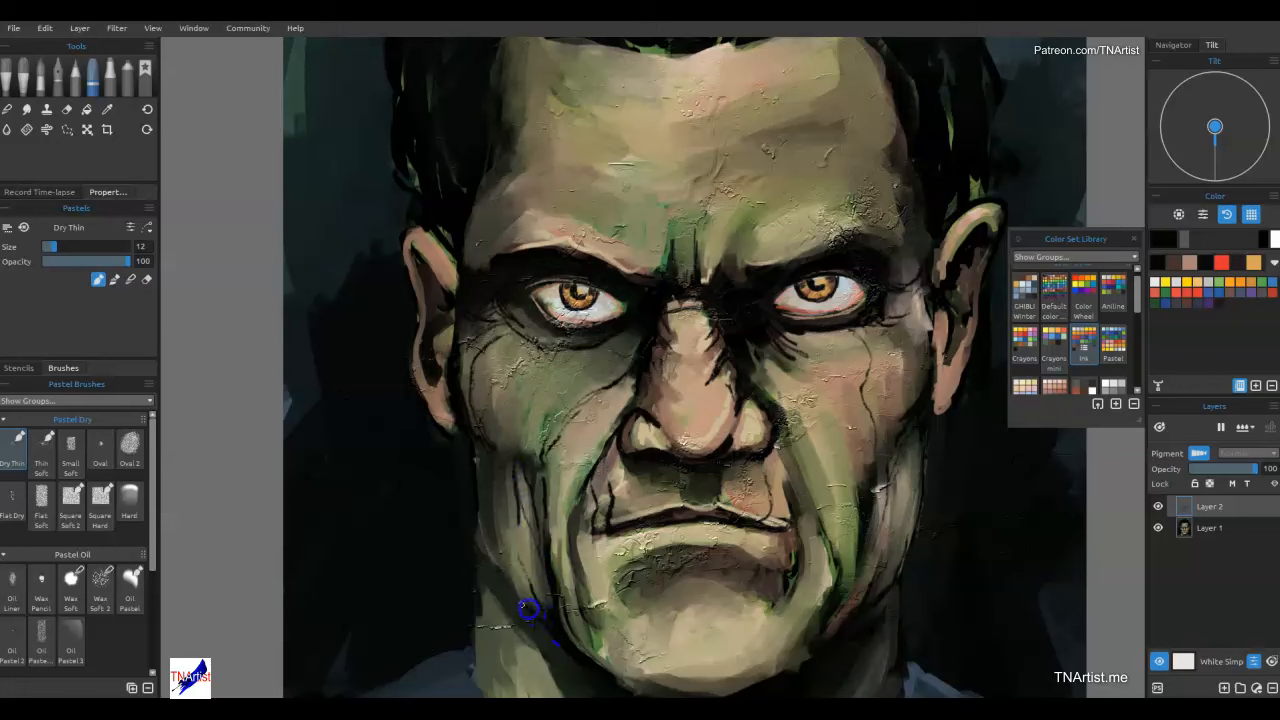
left_click(479, 383)
Define the lower lip's shadow, the chin crease and the chin's lower contour with thin near-black strokes.
mouse_move(688, 592)
left_mouse_down()
mouse_move(738, 602)
mouse_move(688, 550)
mouse_move(734, 551)
left_mouse_up()
left_click_drag(631, 549, 628, 567)
left_click_drag(740, 534, 742, 461)
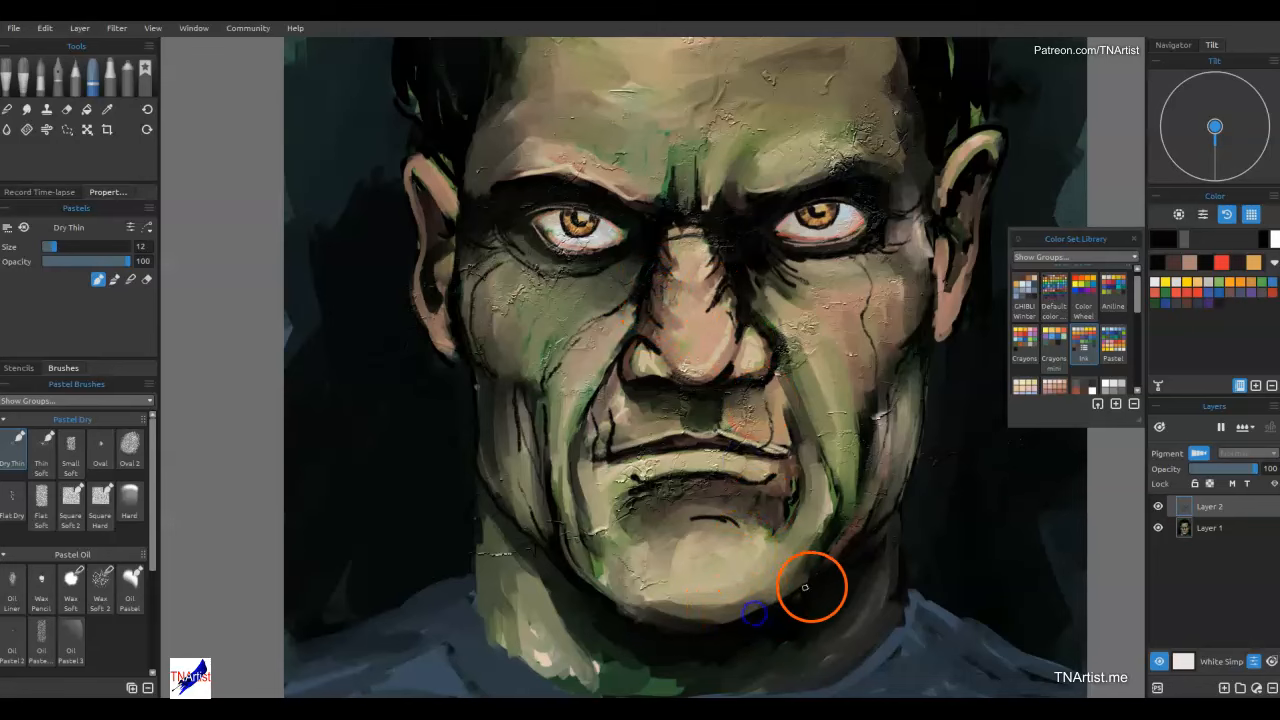
left_click_drag(749, 581, 785, 540)
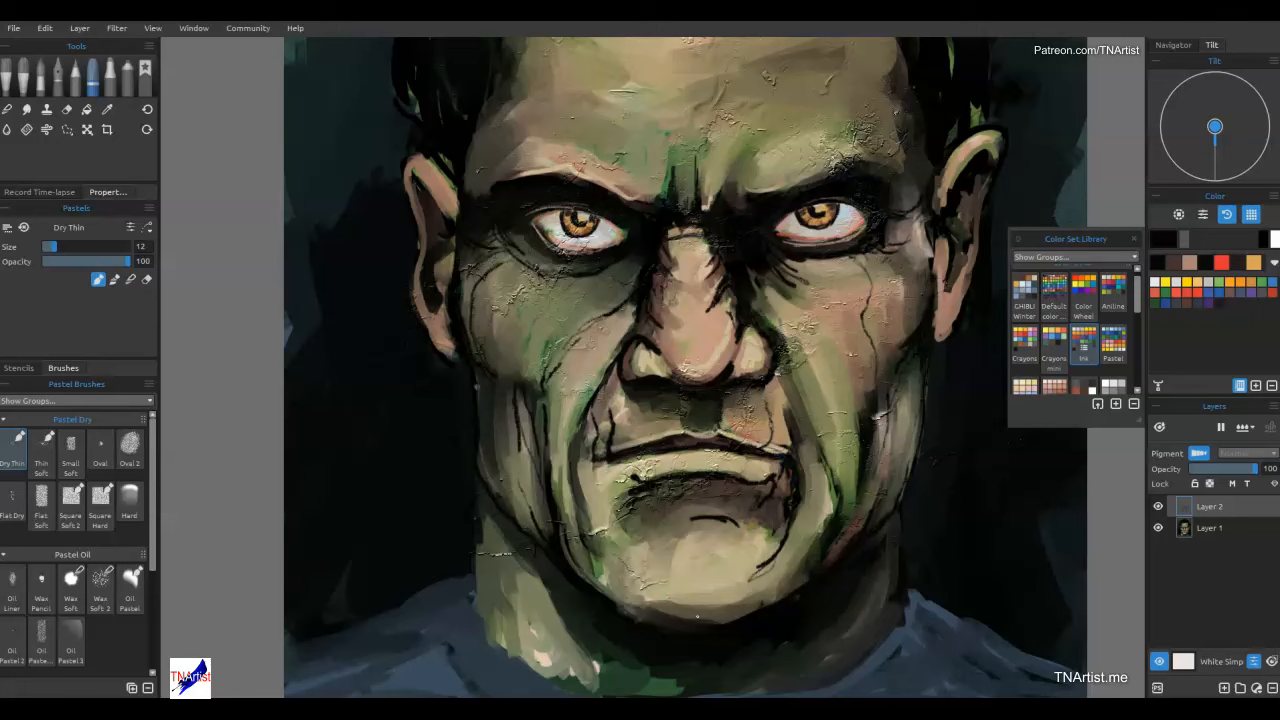
left_click_drag(623, 543, 670, 626)
left_click_drag(674, 538, 713, 536)
left_click_drag(681, 531, 724, 523)
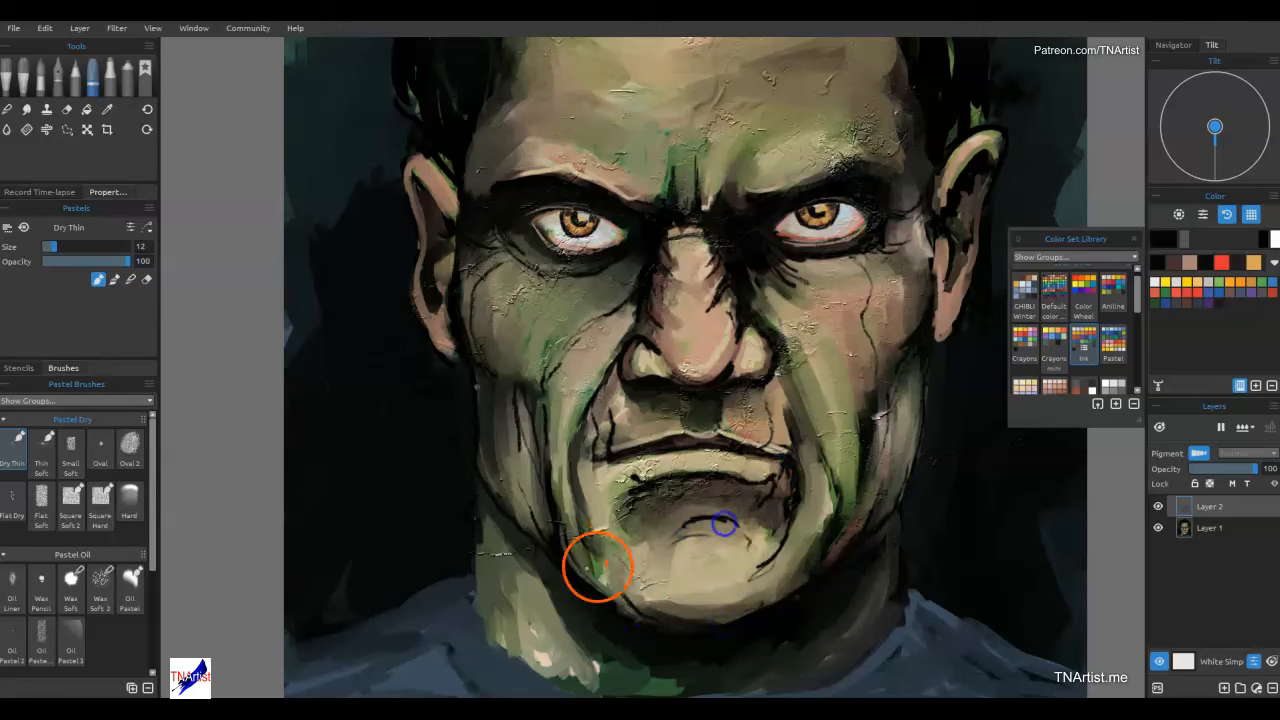
Darken the left jaw edge and draw near-black crease lines down both sides of the neck.
left_click(480, 491)
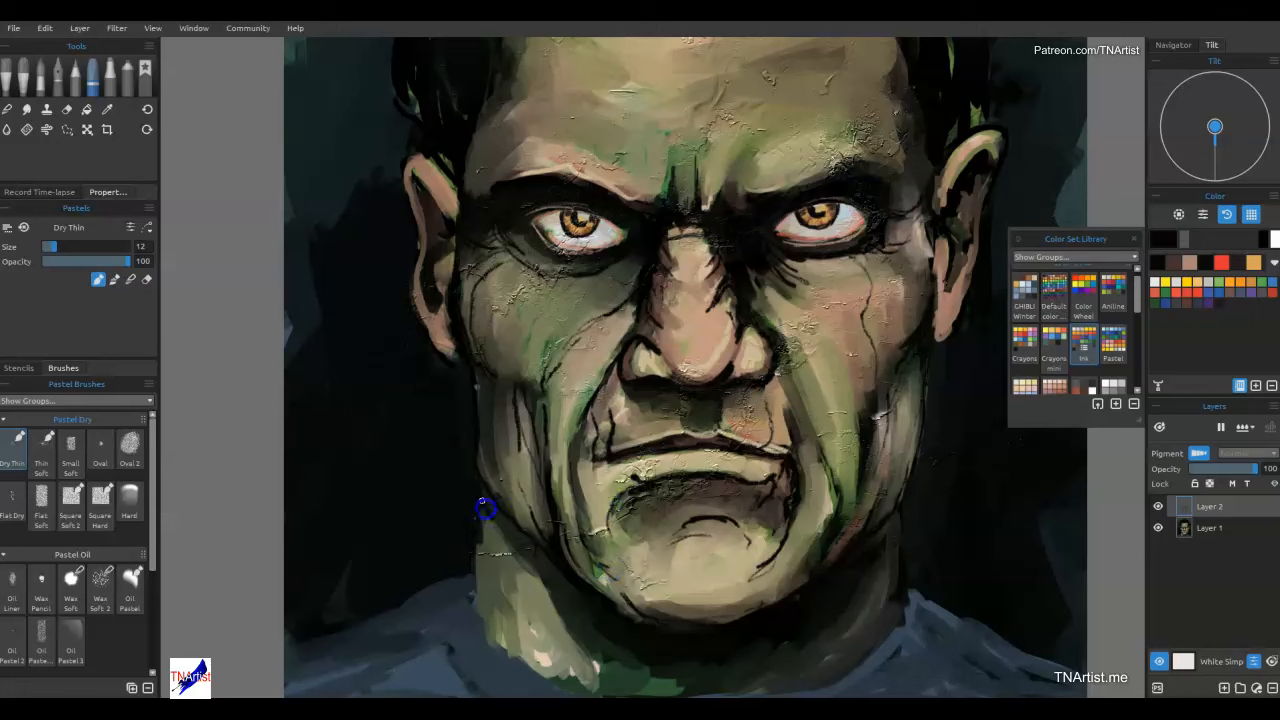
left_click_drag(502, 538, 570, 651)
mouse_move(791, 617)
left_mouse_down()
mouse_move(844, 603)
mouse_move(798, 654)
left_mouse_up()
left_click_drag(867, 610, 856, 650)
left_click_drag(886, 534, 898, 602)
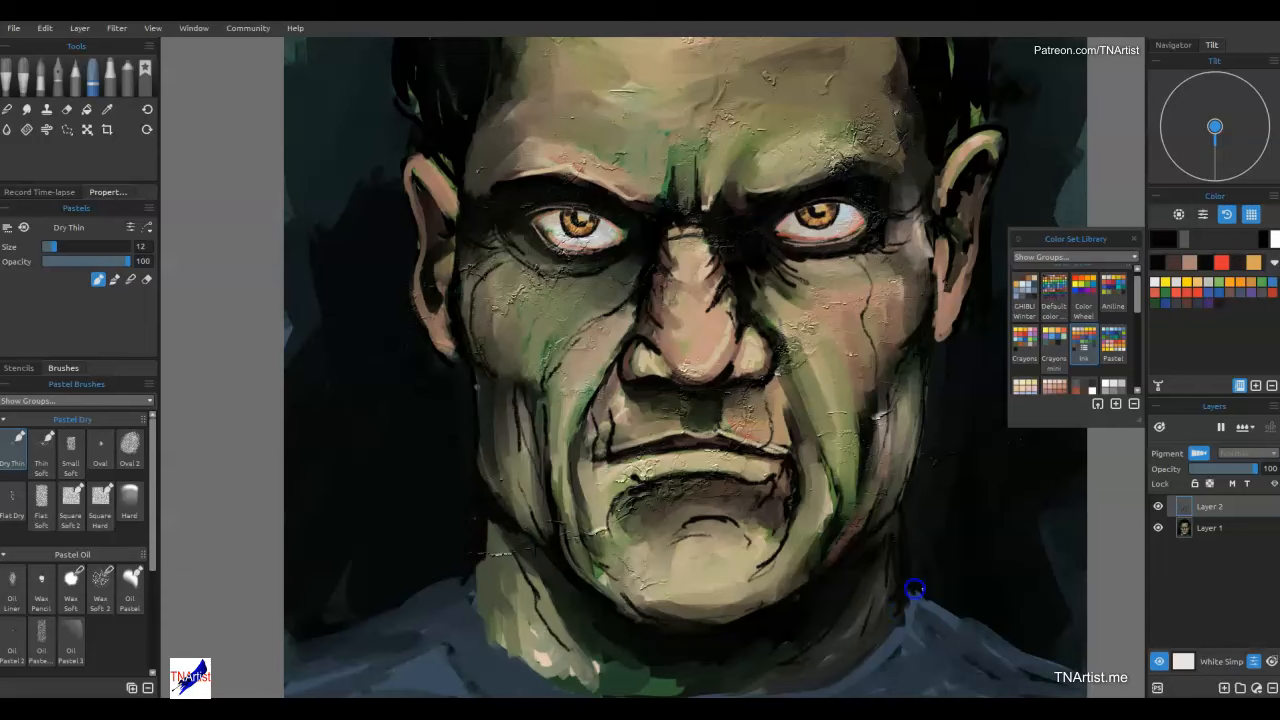
Add short near-black hair strokes to both eyebrows.
left_click_drag(814, 466, 717, 657)
left_click_drag(740, 474, 747, 480)
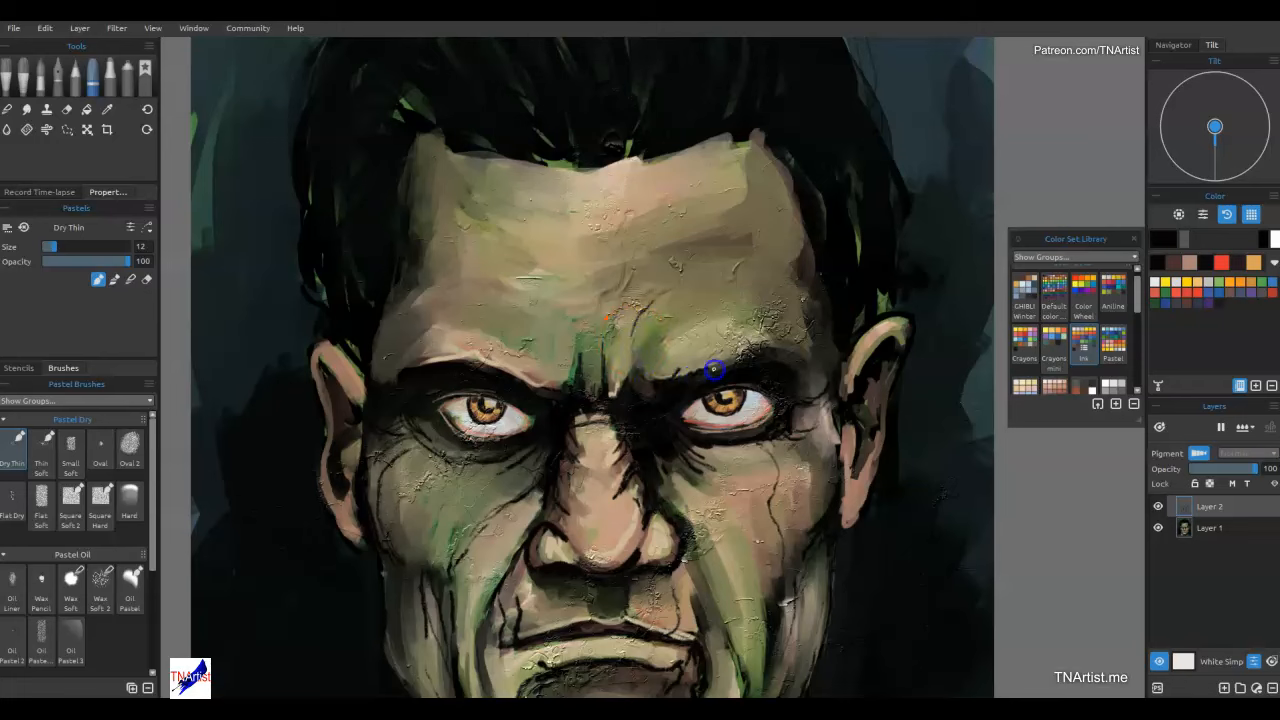
mouse_move(517, 375)
left_mouse_down()
mouse_move(430, 365)
mouse_move(541, 400)
left_mouse_up()
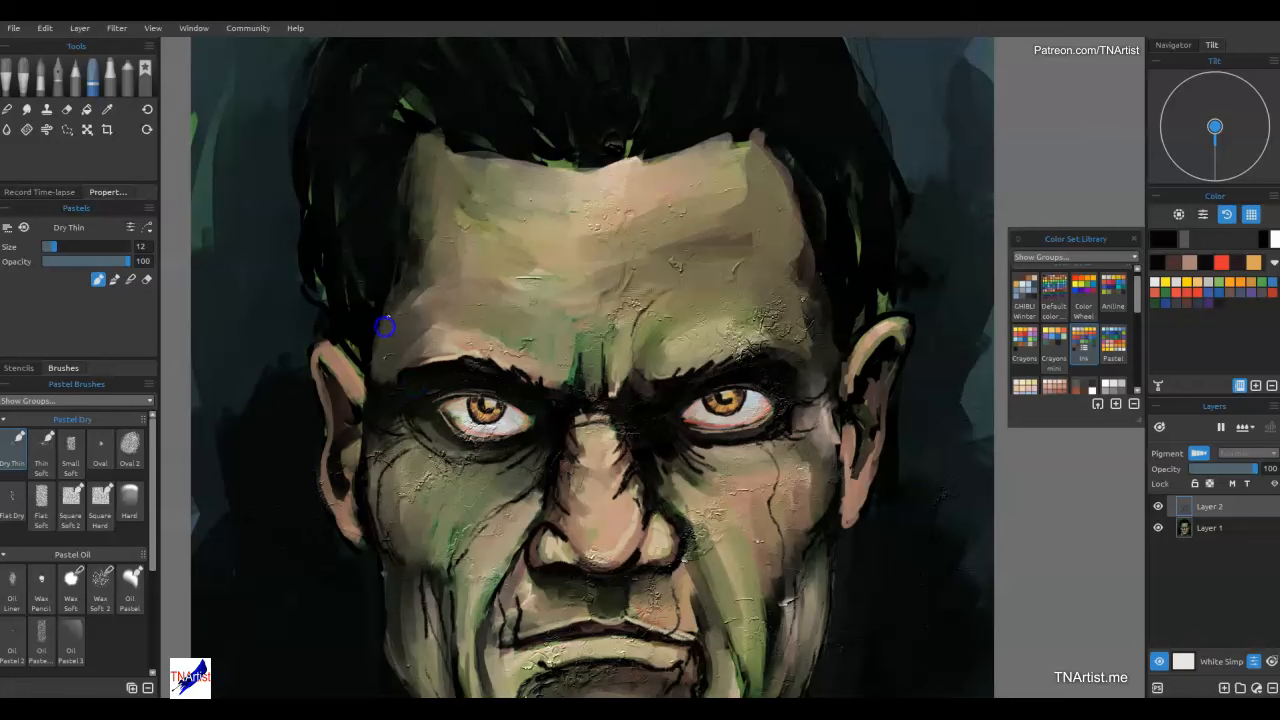
Draw thin near-black wrinkles across the forehead and a jagged scar from the left hairline down to the left eyebrow.
mouse_move(387, 345)
left_mouse_down()
mouse_move(448, 302)
mouse_move(581, 325)
mouse_move(775, 288)
left_mouse_up()
left_click_drag(431, 303, 538, 280)
left_click_drag(646, 272, 758, 246)
left_click_drag(424, 163, 500, 355)
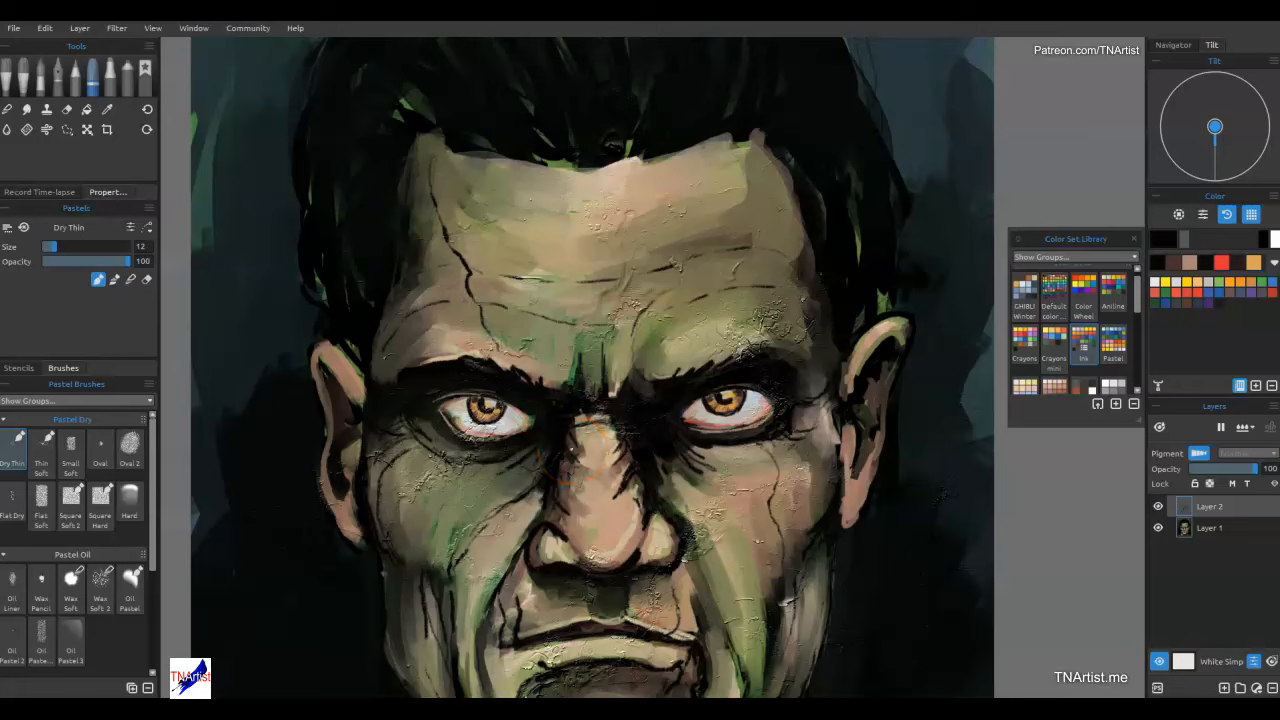
Darken the inner shadows and outer contours of both ears with near-black strokes.
mouse_move(858, 488)
left_mouse_down()
mouse_move(837, 523)
mouse_move(867, 519)
left_mouse_up()
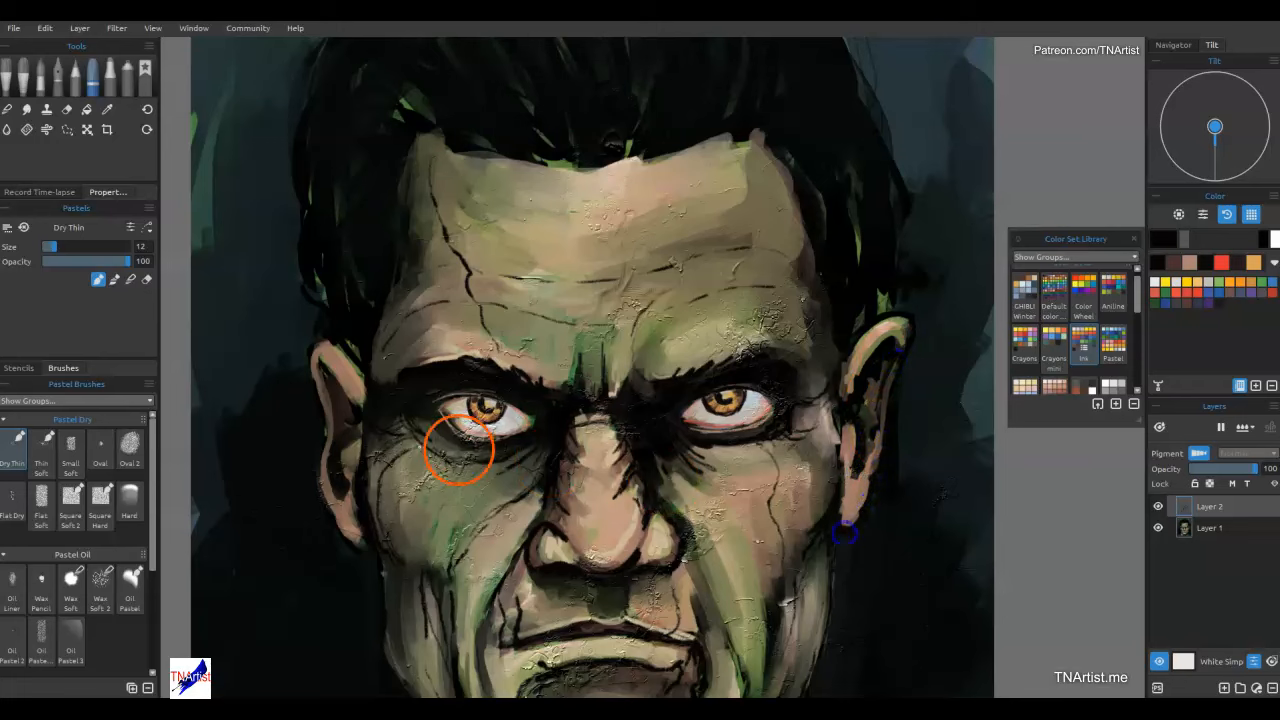
left_click_drag(351, 485, 354, 536)
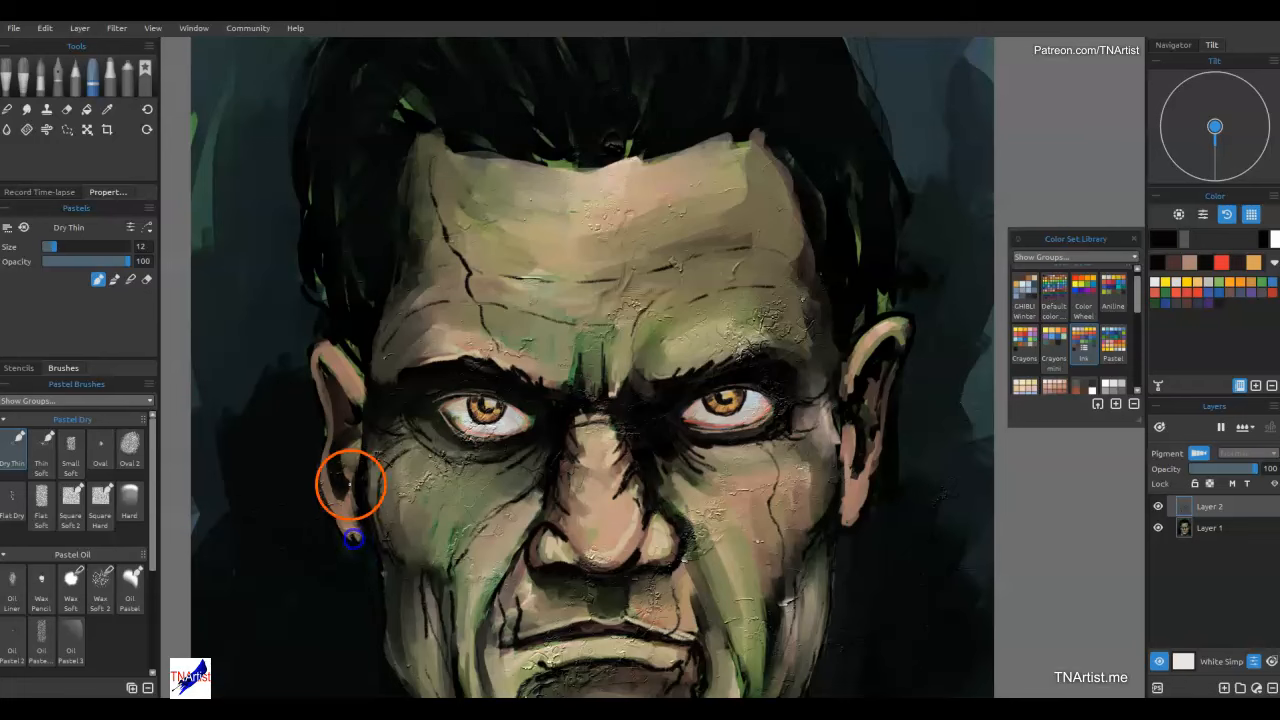
mouse_move(332, 420)
left_mouse_down()
mouse_move(341, 343)
mouse_move(294, 205)
left_mouse_up()
Draw near-black hair strands at the left temple, along the hairline over the forehead and down the right side.
mouse_move(371, 291)
left_mouse_down()
mouse_move(338, 190)
mouse_move(392, 206)
left_mouse_up()
mouse_move(594, 169)
left_mouse_down()
mouse_move(636, 143)
mouse_move(676, 188)
left_mouse_up()
left_click_drag(687, 131, 679, 174)
left_click_drag(761, 138, 822, 214)
left_click_drag(855, 289, 860, 252)
left_click_drag(861, 325, 907, 257)
left_click_drag(909, 304, 899, 233)
left_click_drag(850, 290, 853, 185)
left_click_drag(863, 285, 834, 260)
left_click_drag(788, 204, 810, 246)
mouse_move(866, 286)
left_mouse_down()
mouse_move(883, 243)
mouse_move(861, 202)
left_mouse_up()
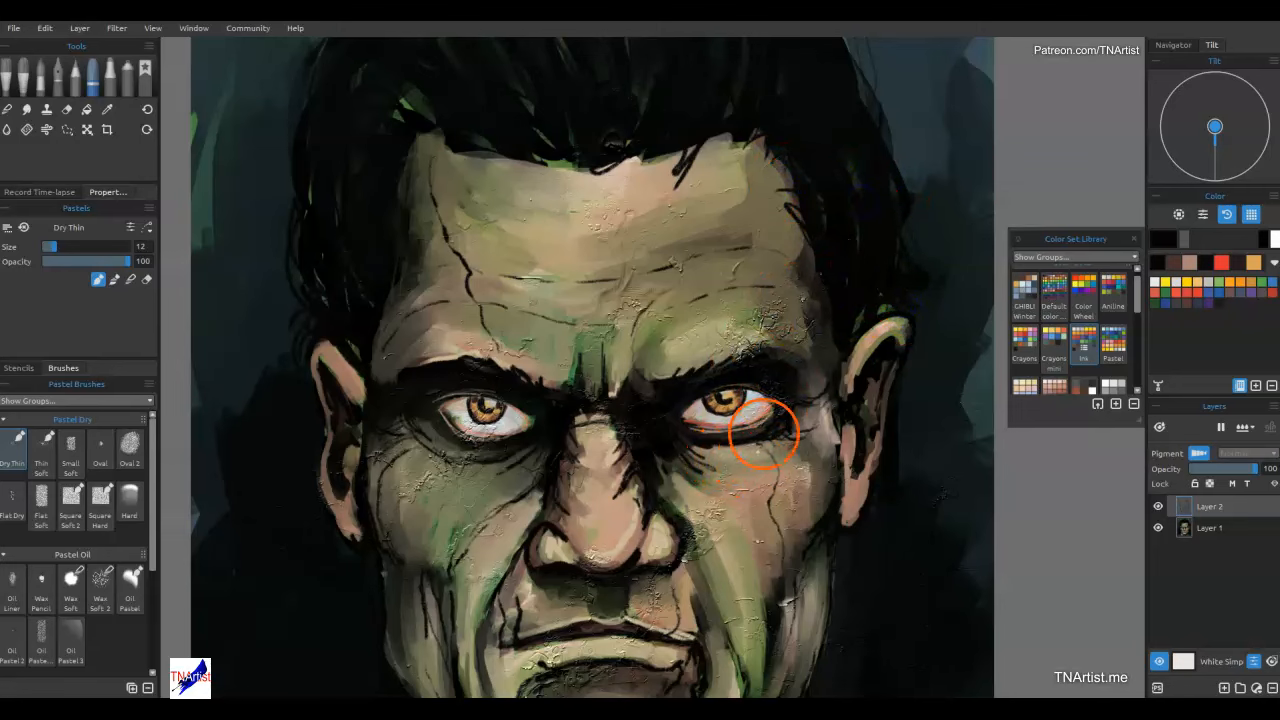
Pick a reddish tone from the skin-tone color set and paint it along the right cheek scar and the creases above the mouth.
left_click(1083, 386)
left_click(1178, 292)
left_click(762, 447)
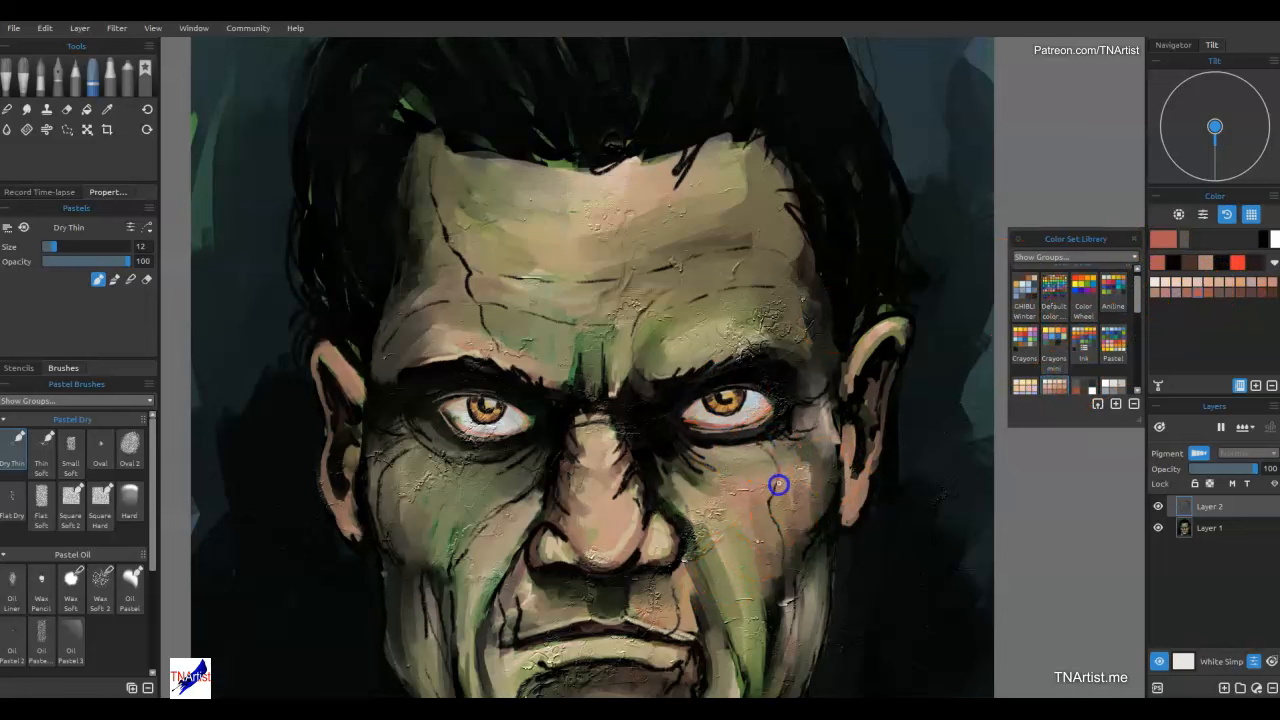
left_click_drag(776, 518, 780, 537)
left_click_drag(663, 551, 670, 618)
mouse_move(520, 626)
left_mouse_down()
mouse_move(515, 616)
mouse_move(518, 628)
left_mouse_up()
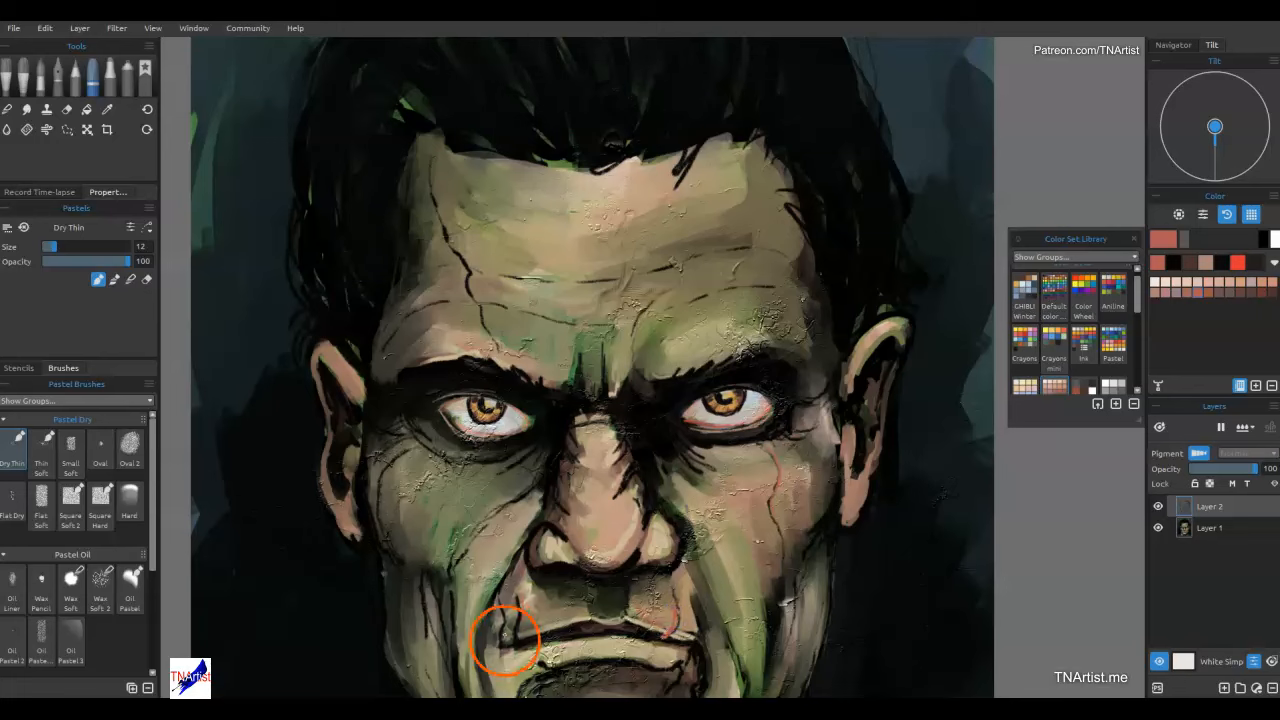
Add reddish strokes between the eyebrows, above the right eyebrow and along the forehead scar.
left_click_drag(610, 389, 606, 386)
left_click_drag(641, 324, 634, 328)
left_click_drag(693, 305, 737, 290)
left_click_drag(435, 198, 489, 332)
Add reddish strokes to the right jaw, the left cheek's vertical creases and the area under the left eye.
mouse_move(740, 571)
left_mouse_down()
mouse_move(743, 349)
mouse_move(804, 395)
left_mouse_up()
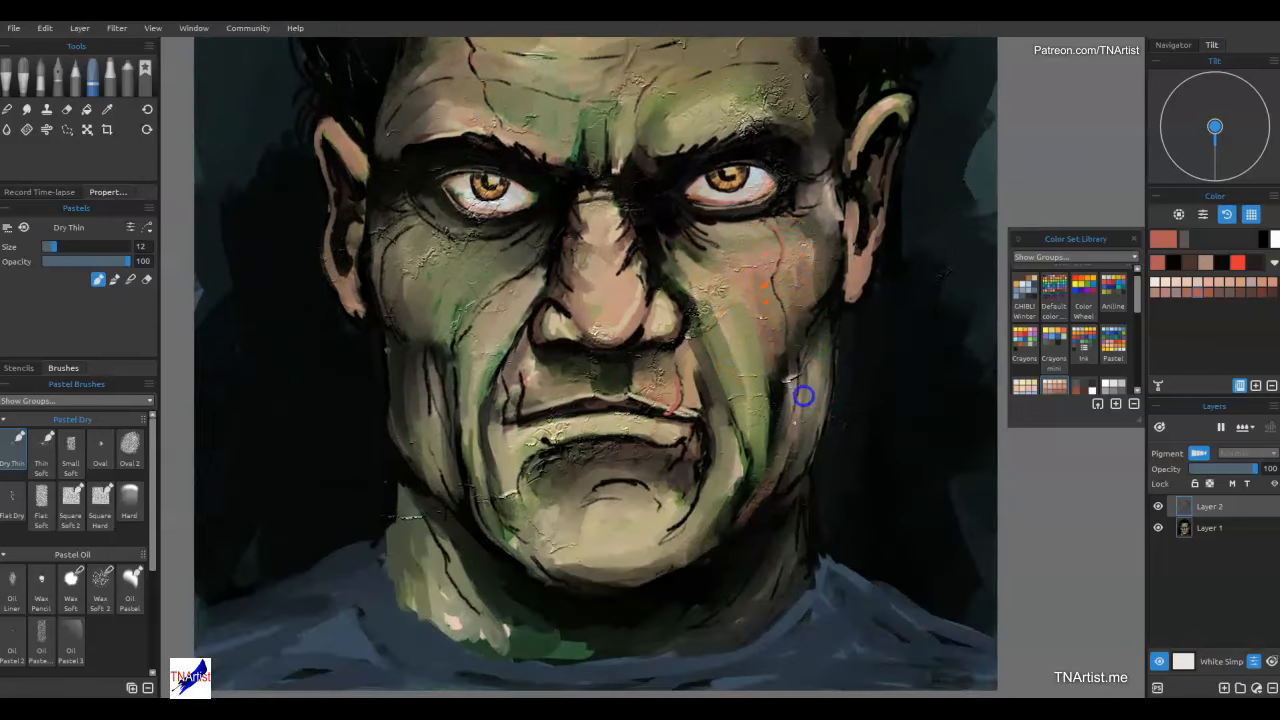
left_click_drag(455, 371, 459, 402)
left_click_drag(429, 352, 434, 421)
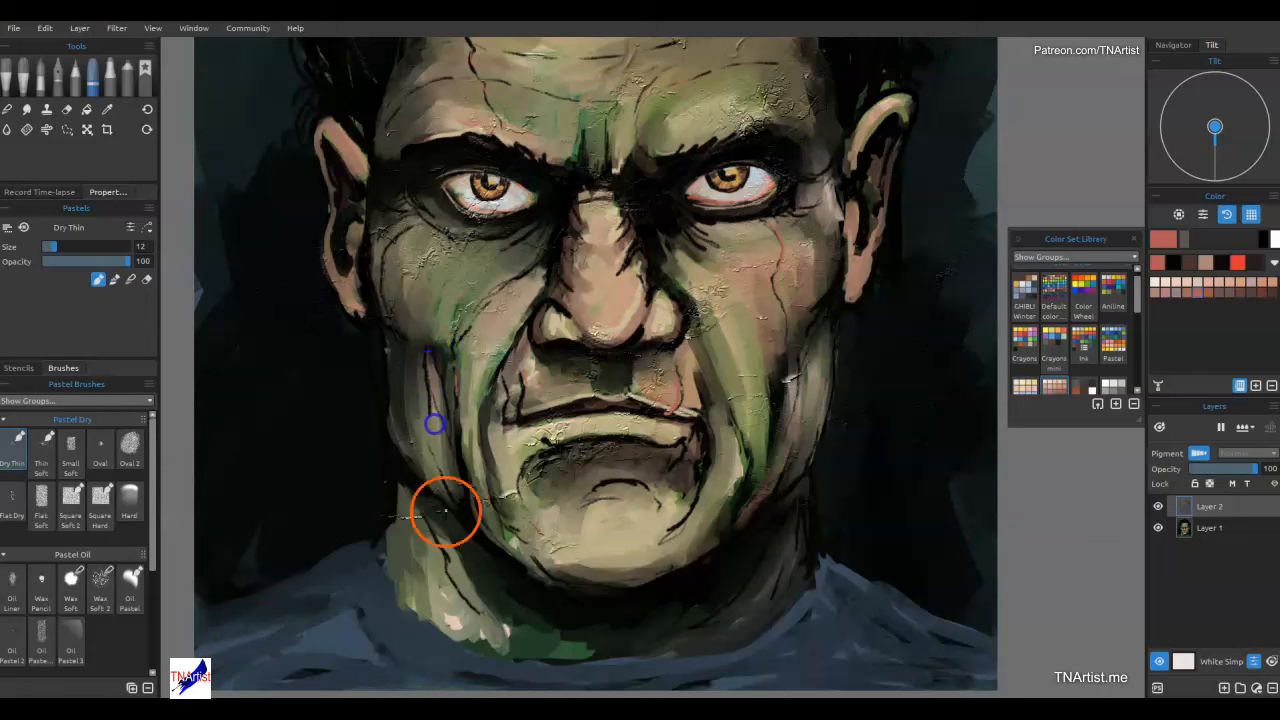
left_click_drag(533, 273, 504, 292)
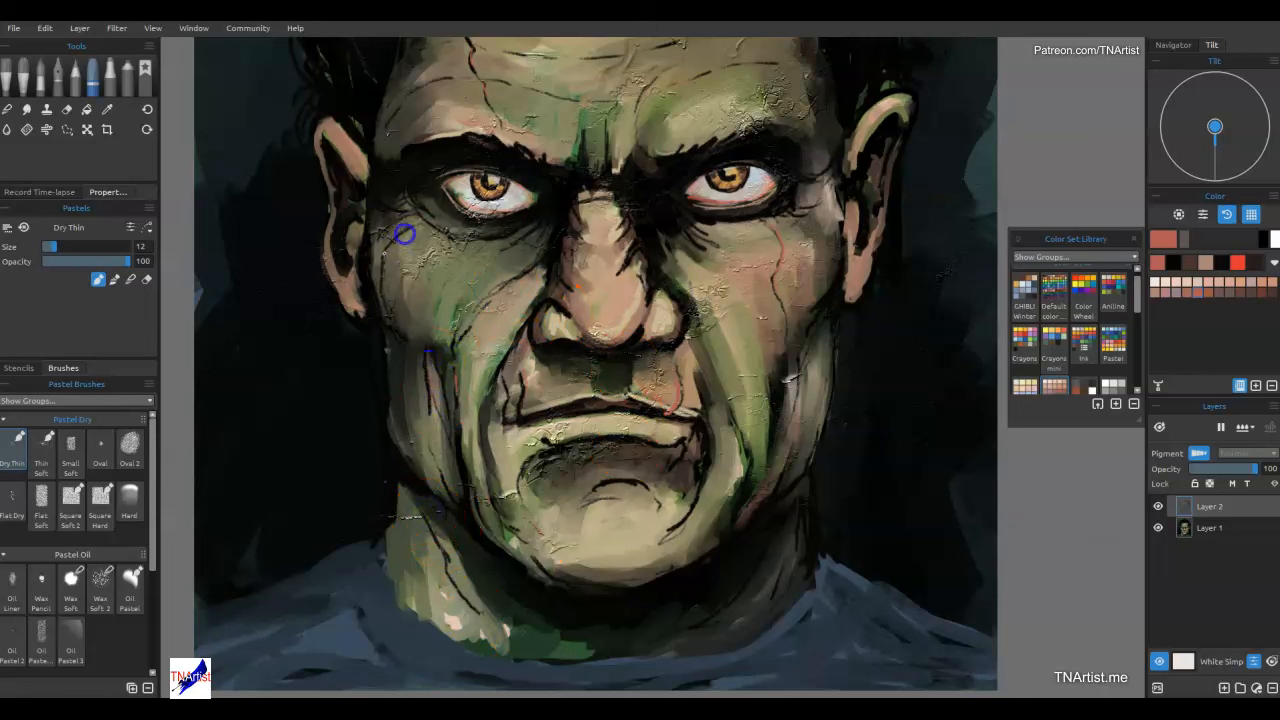
Sample a pale beige from the nose and highlight the right cheek scar and mouth creases with the pastel at size 10.
left_click(623, 314, "alt")
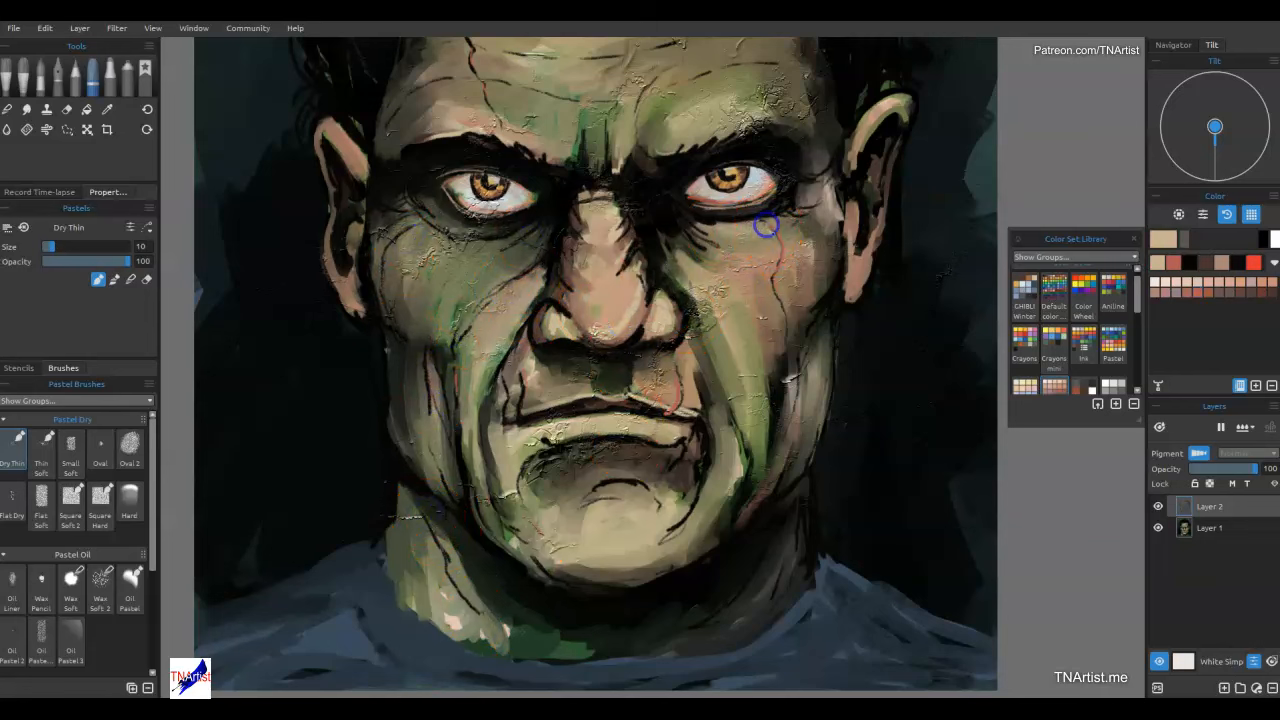
left_click_drag(772, 274, 777, 309)
left_click_drag(668, 400, 671, 406)
left_click_drag(523, 376, 523, 402)
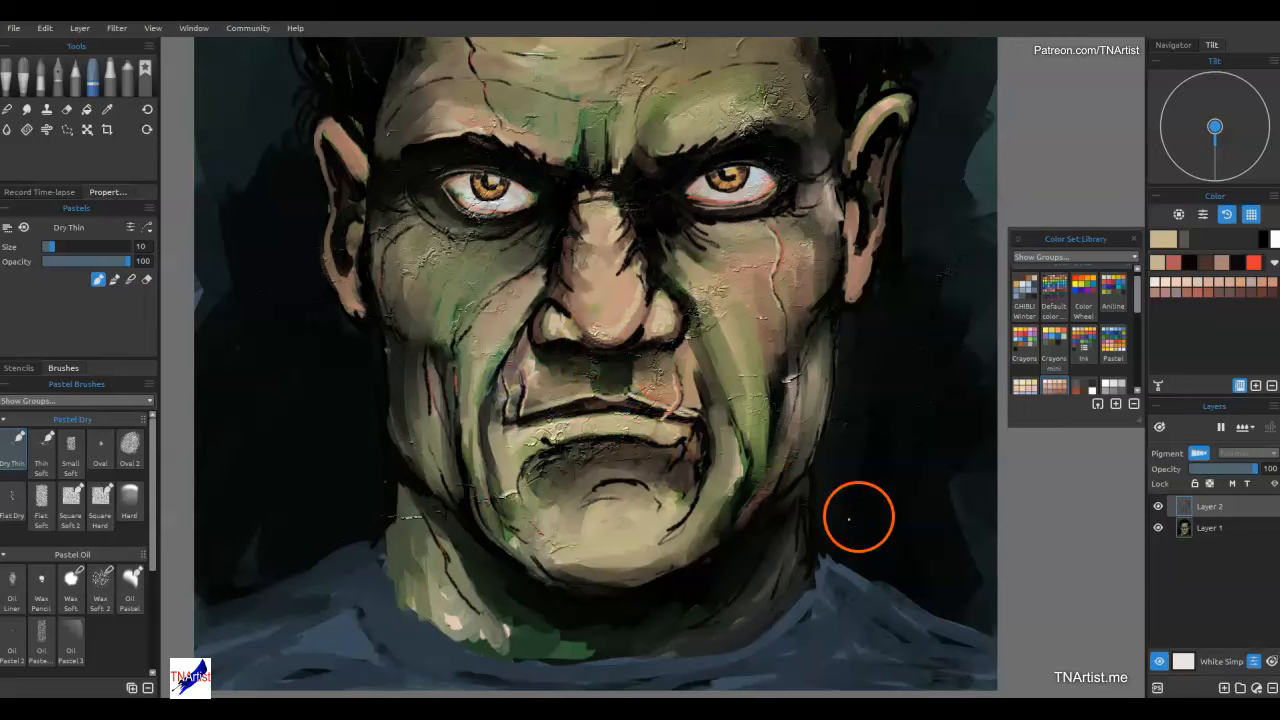
Add pale beige highlights along the lower right jaw, the neck and the chin's lower edge.
left_click_drag(760, 491, 719, 541)
left_click_drag(492, 566, 502, 579)
left_click_drag(607, 619, 642, 599)
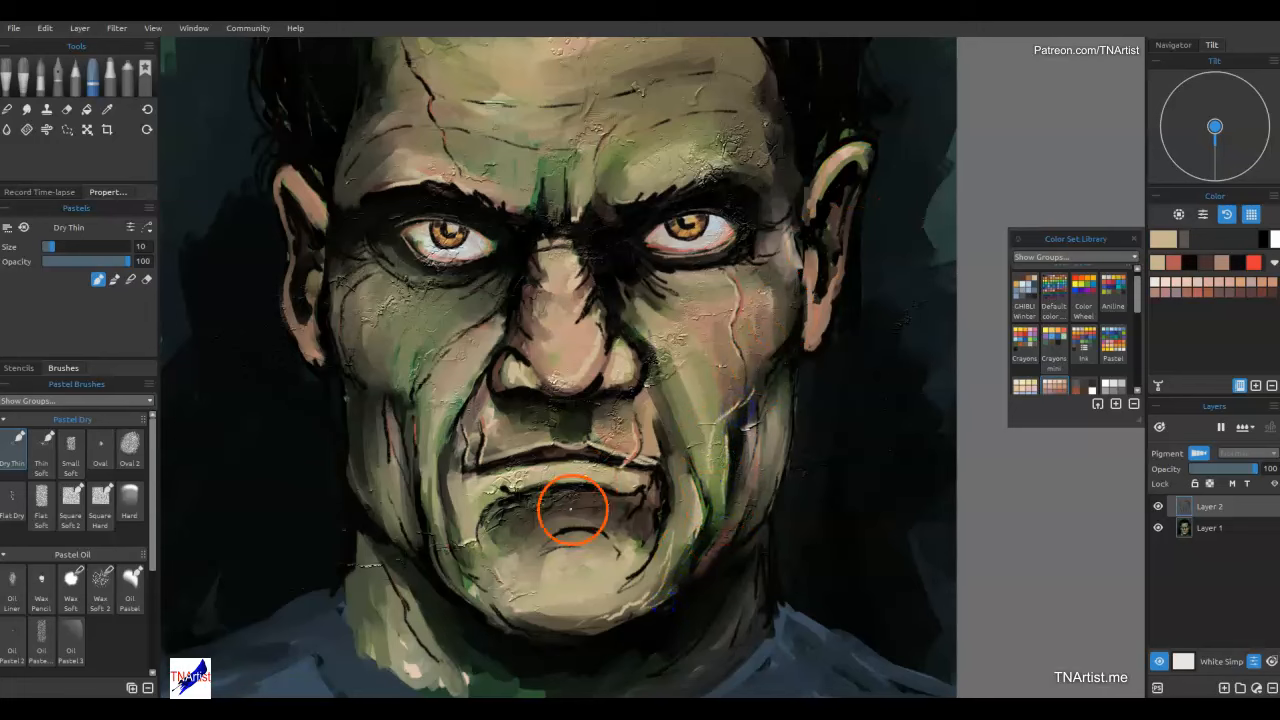
Add pale beige highlights to the nose and its bridge, beneath the eyes and above the right eyebrow.
mouse_move(557, 293)
left_mouse_down()
mouse_move(591, 277)
mouse_move(608, 303)
mouse_move(577, 295)
left_mouse_up()
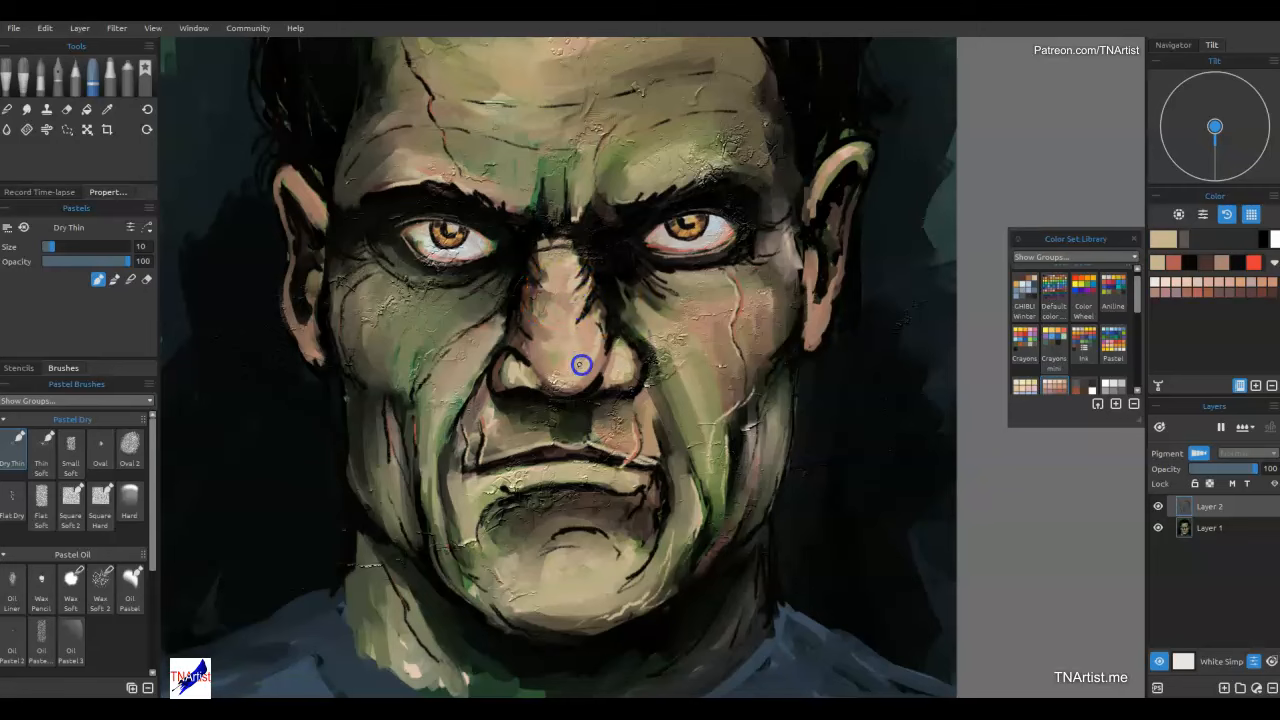
left_click_drag(550, 250, 573, 248)
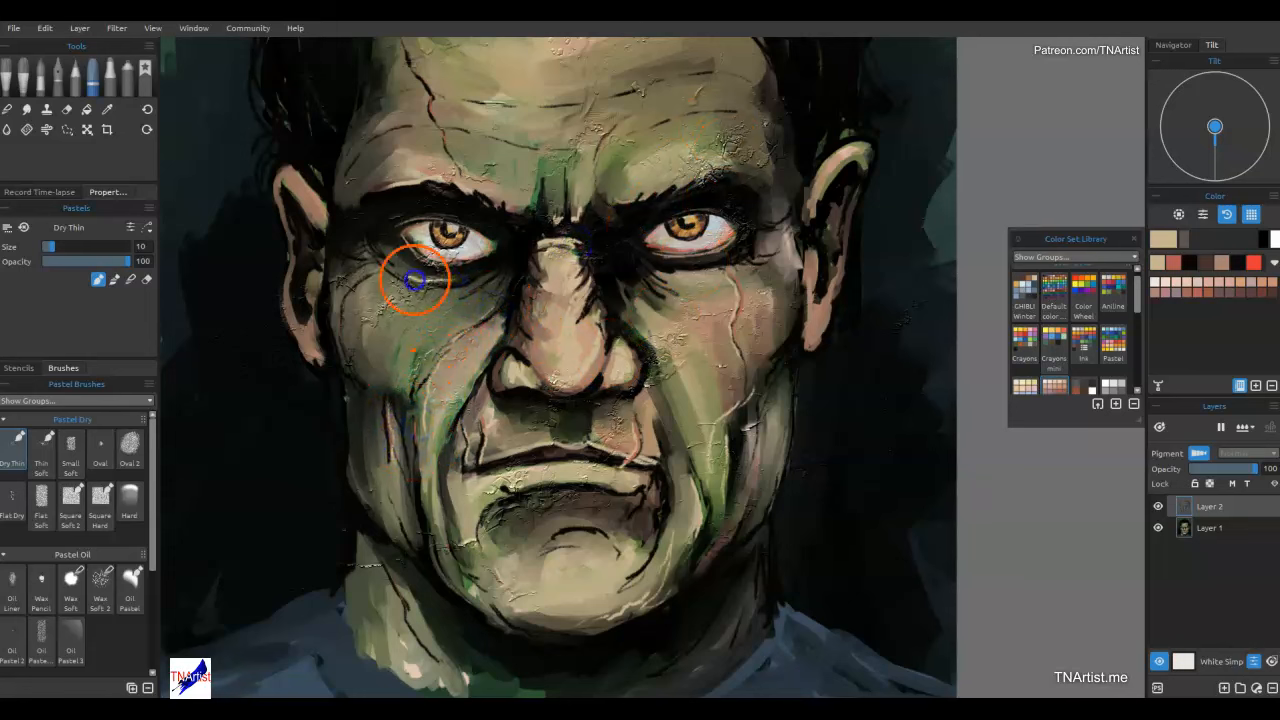
left_click_drag(691, 167, 718, 166)
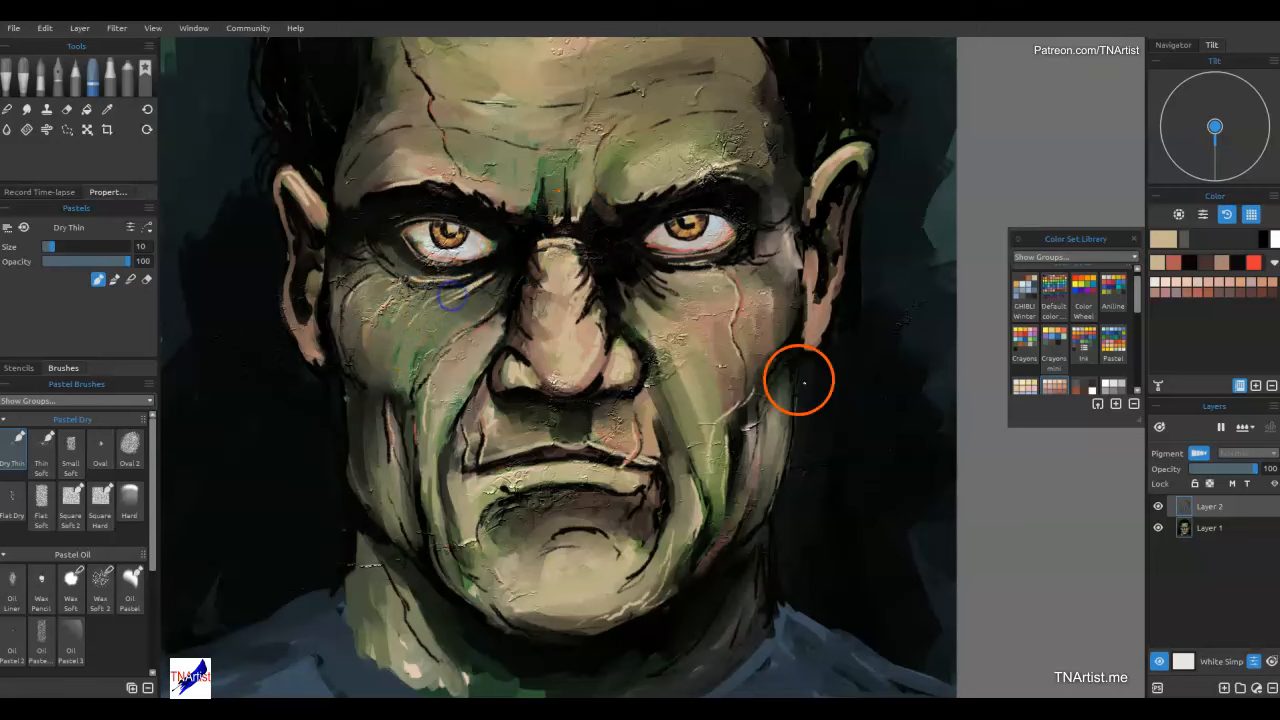
Paint pale beige stitch marks across the forehead and right cheek scars, and sample a dark tone from the right cheek.
left_click_drag(718, 503, 707, 650)
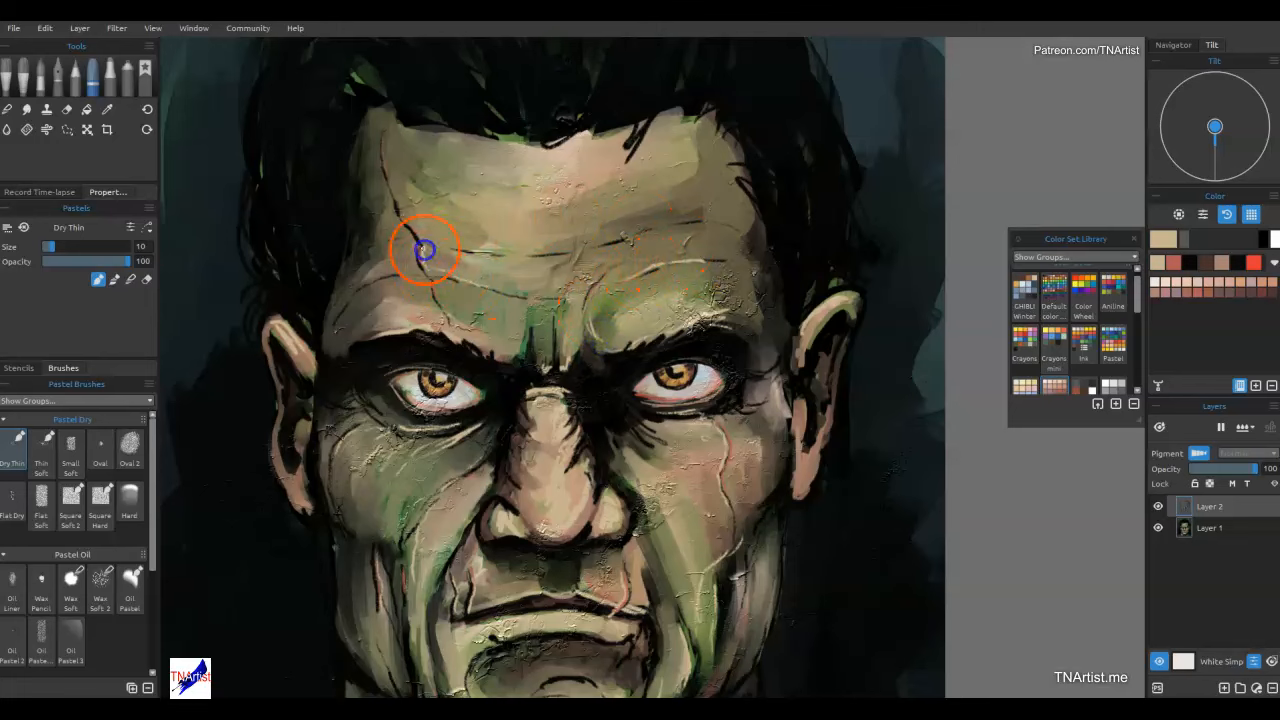
left_click_drag(392, 173, 385, 157)
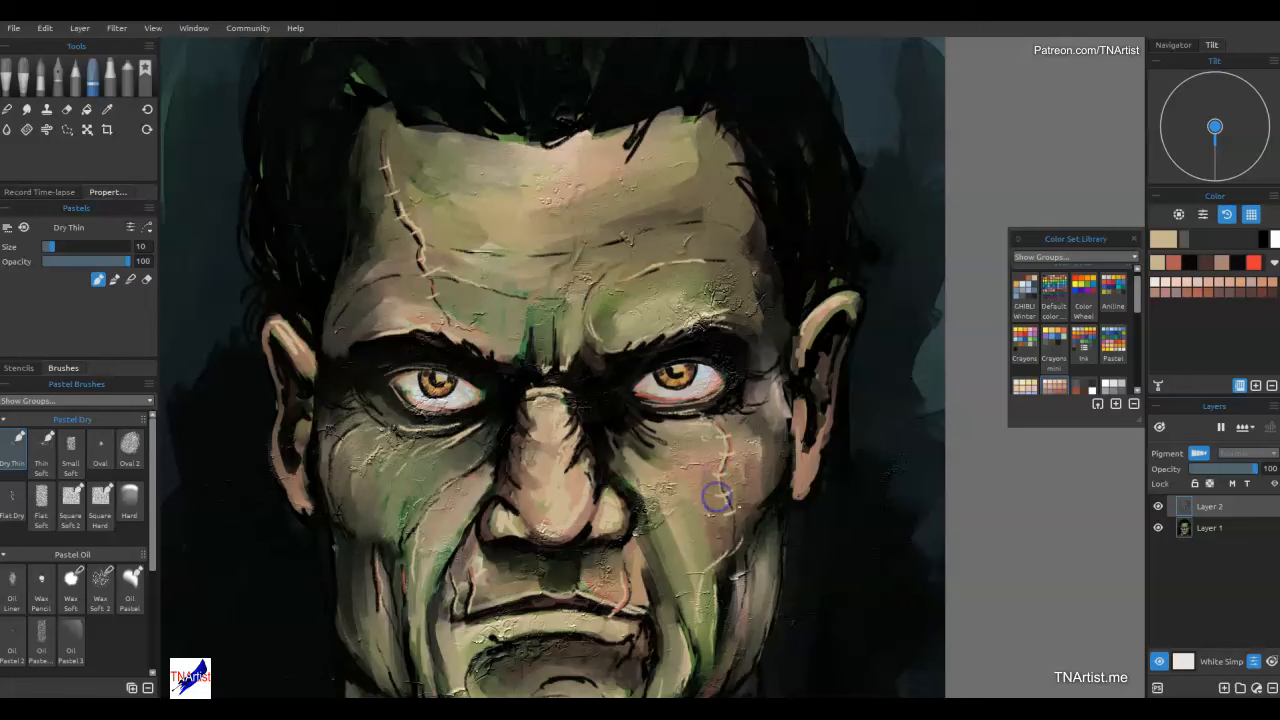
left_click(750, 528, "alt")
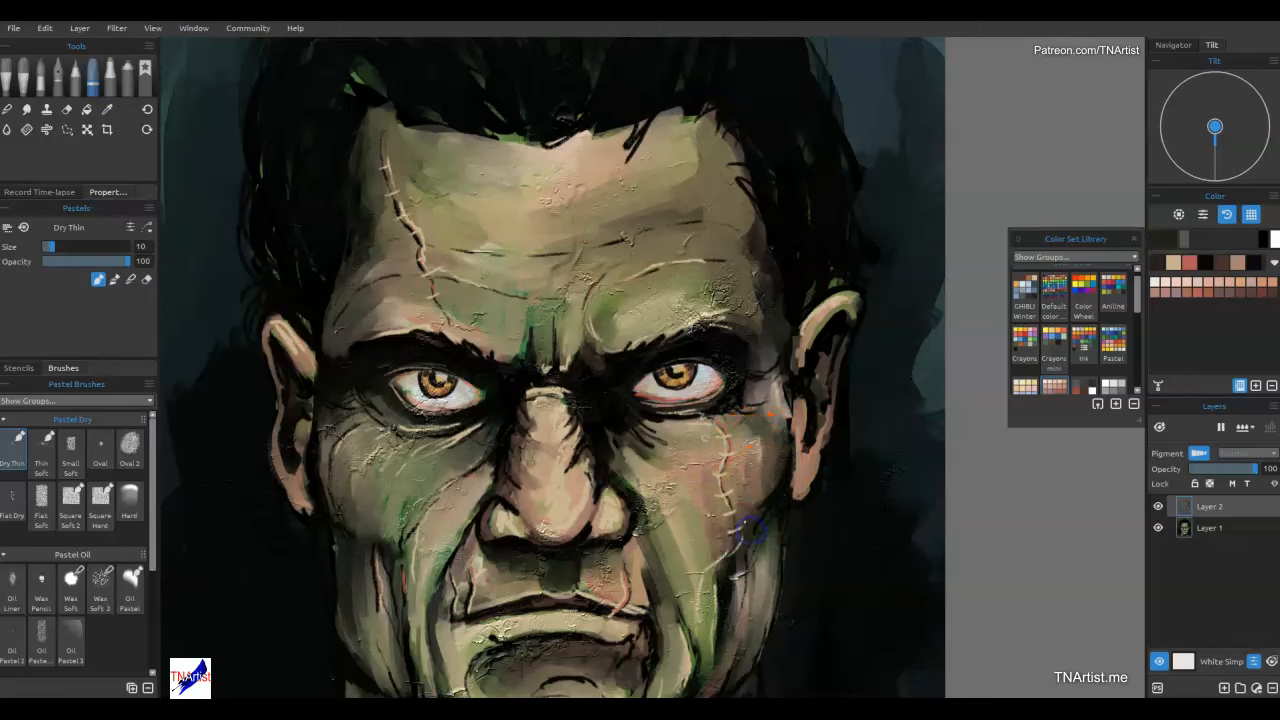
Add dark thin strokes around the right cheek scar and draw a stitched scar down the neck's left side.
left_click_drag(723, 461, 714, 415)
left_click_drag(484, 454, 416, 526)
left_click_drag(327, 474, 340, 524)
left_click_drag(612, 405, 620, 423)
left_click_drag(754, 569, 794, 209)
left_click_drag(748, 410, 734, 431)
left_click_drag(419, 364, 430, 392)
Sample a pale beige and add thin highlights to the neck scar and the mouth area.
left_click(442, 461, "alt")
left_click_drag(440, 462, 444, 447)
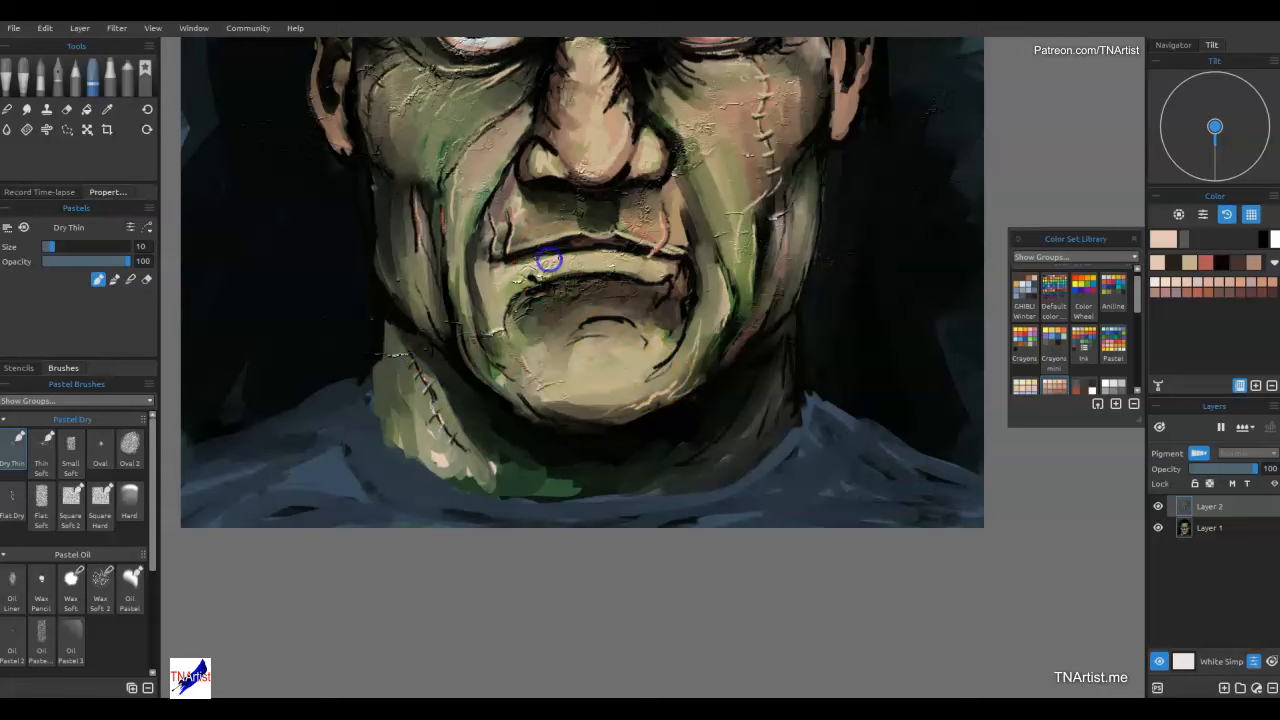
left_click_drag(661, 268, 658, 268)
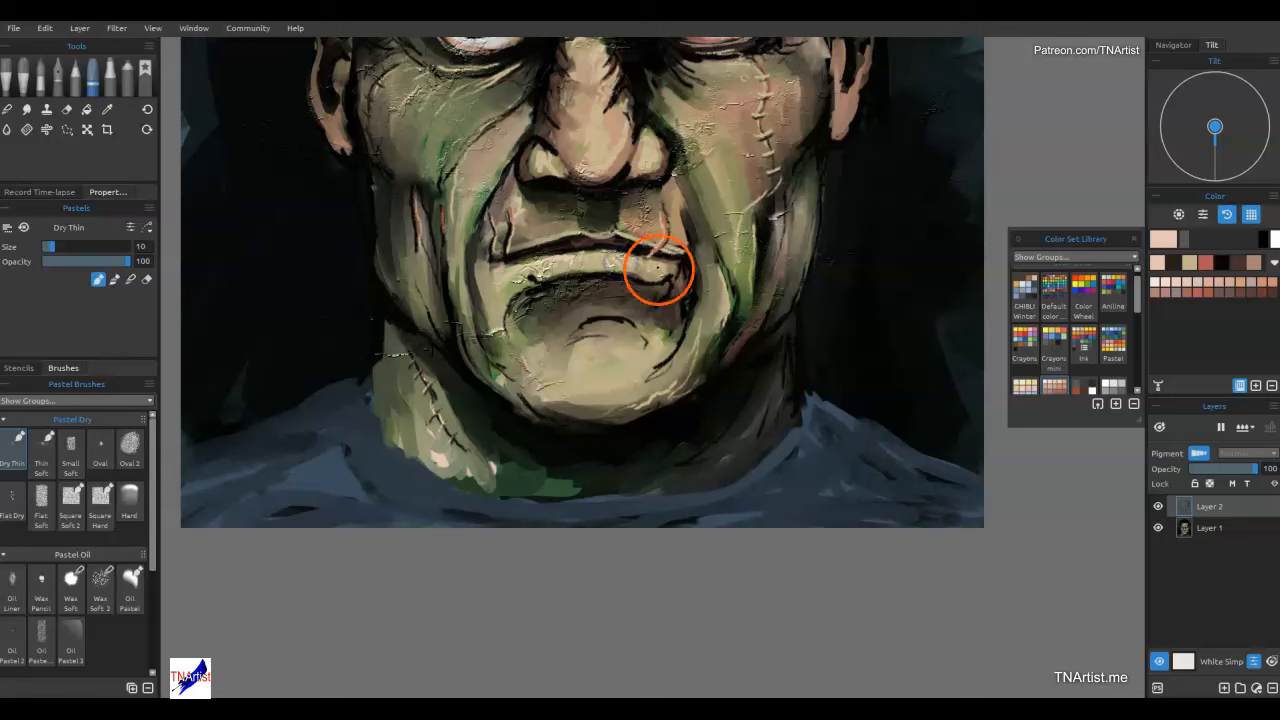
mouse_move(527, 251)
left_mouse_down()
mouse_move(608, 231)
mouse_move(662, 171)
mouse_move(528, 136)
mouse_move(554, 171)
mouse_move(532, 158)
mouse_move(543, 147)
mouse_move(532, 160)
mouse_move(551, 88)
mouse_move(566, 89)
mouse_move(622, 437)
mouse_move(731, 489)
mouse_move(750, 449)
mouse_move(777, 474)
left_mouse_up()
mouse_move(826, 161)
left_mouse_down()
mouse_move(736, 336)
mouse_move(745, 222)
left_mouse_up()
left_click_drag(748, 305, 753, 318)
left_click_drag(771, 137, 742, 179)
mouse_move(247, 293)
left_mouse_down()
mouse_move(234, 329)
mouse_move(255, 338)
left_mouse_up()
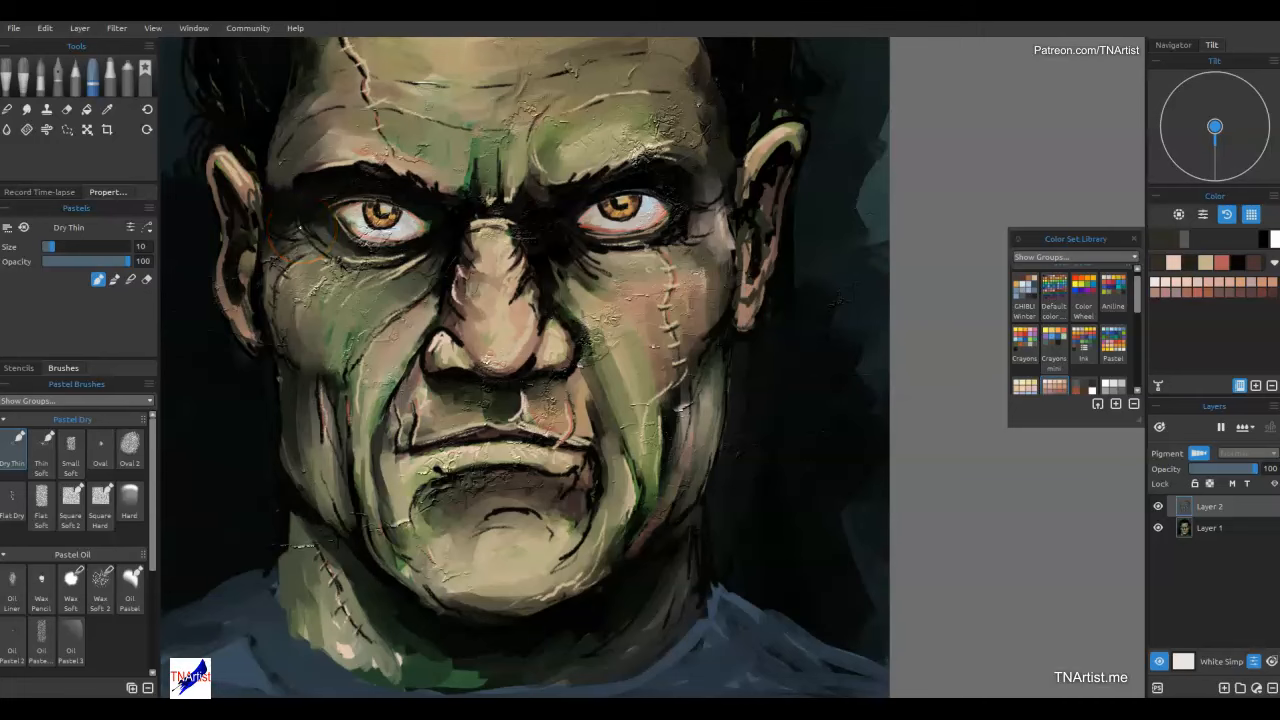
Add a new layer and paint light blue rim light from the GHIBLI Winter set along the right ear, jaw, neck and shoulder.
left_click(1224, 688)
left_click(1026, 293)
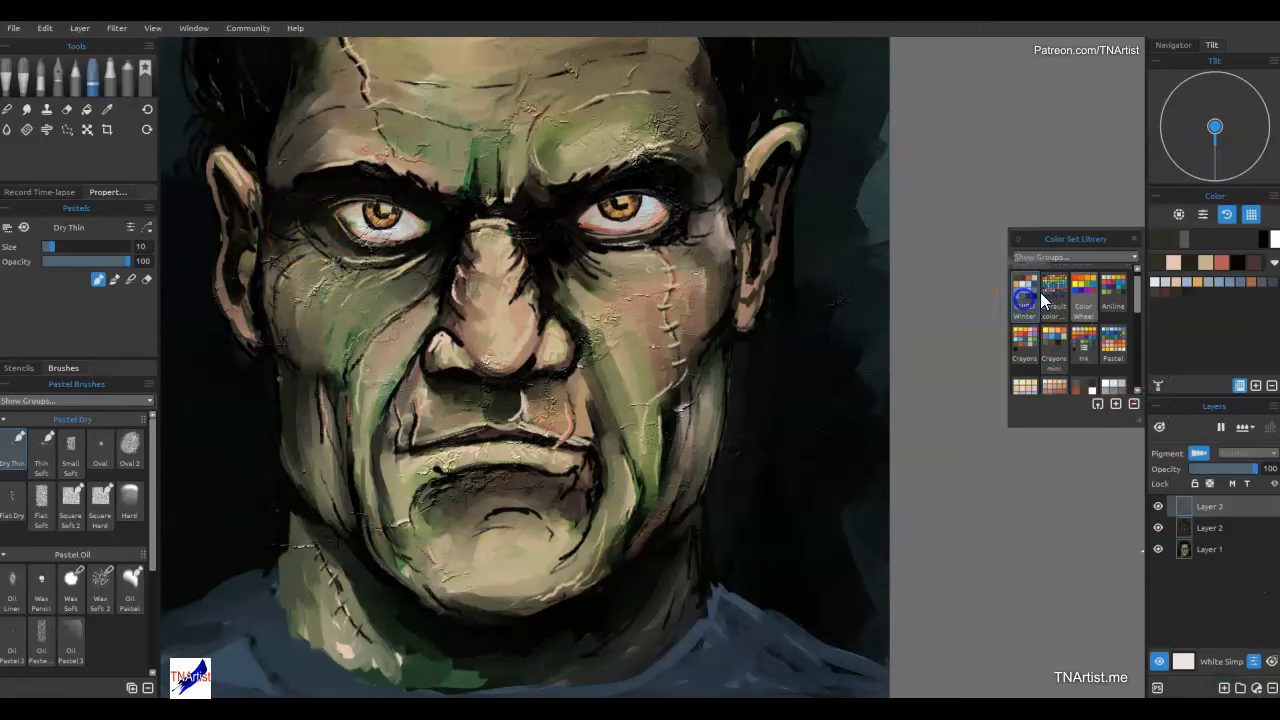
left_click(1184, 282)
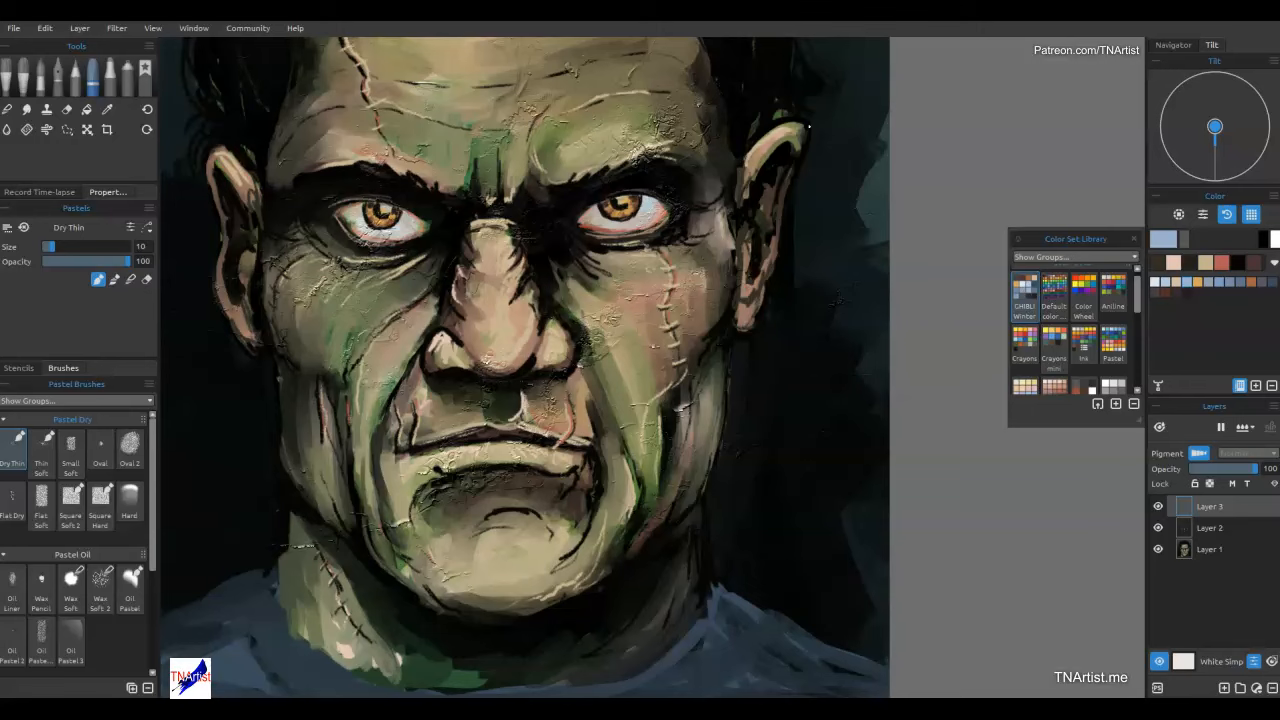
left_click(809, 127)
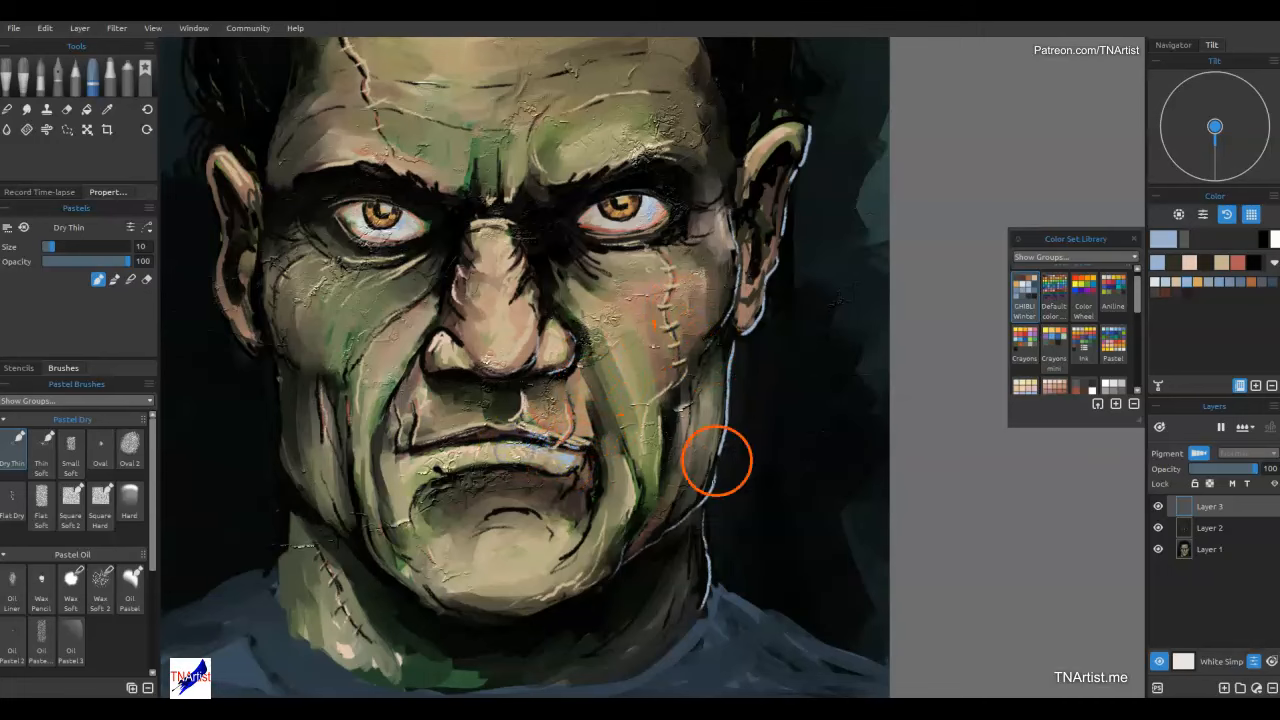
left_click_drag(714, 563, 748, 594)
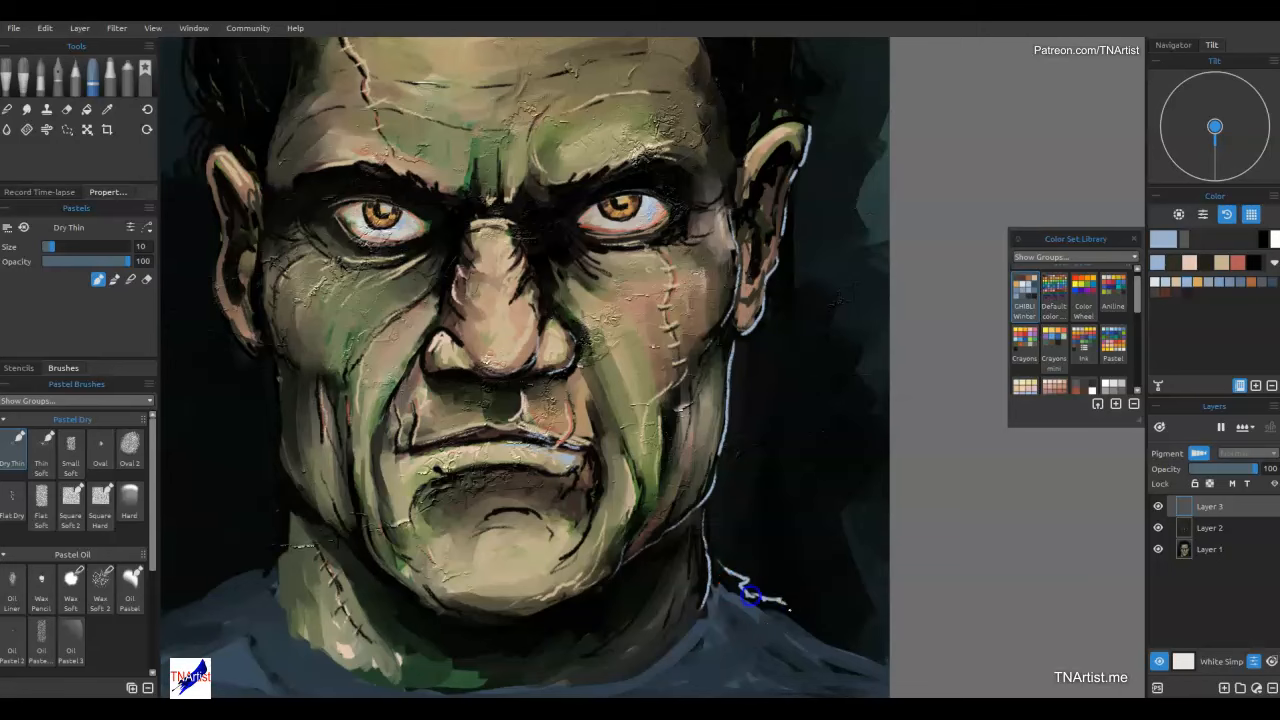
Paint light blue rim strokes around the hair's right edge and thin strands through its right half.
left_click_drag(714, 543, 829, 583)
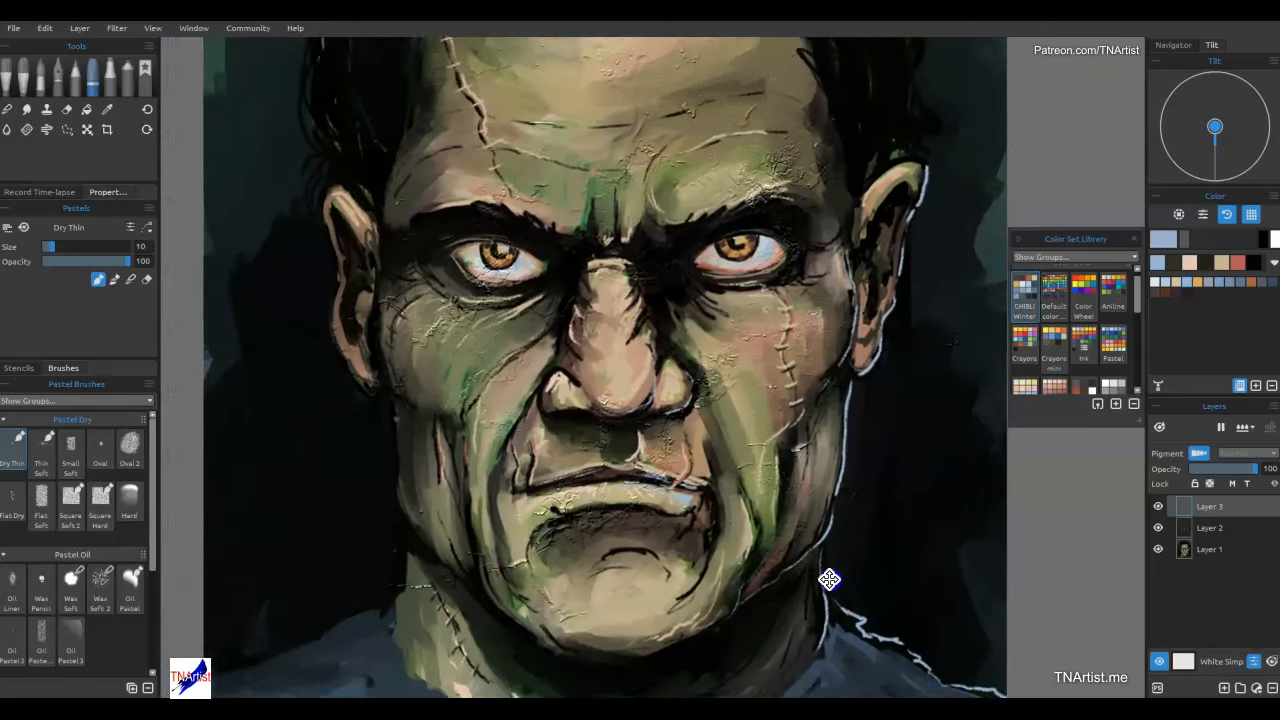
mouse_move(857, 475)
left_mouse_down()
mouse_move(781, 416)
mouse_move(786, 445)
mouse_move(797, 457)
mouse_move(762, 307)
mouse_move(767, 346)
mouse_move(764, 265)
left_mouse_up()
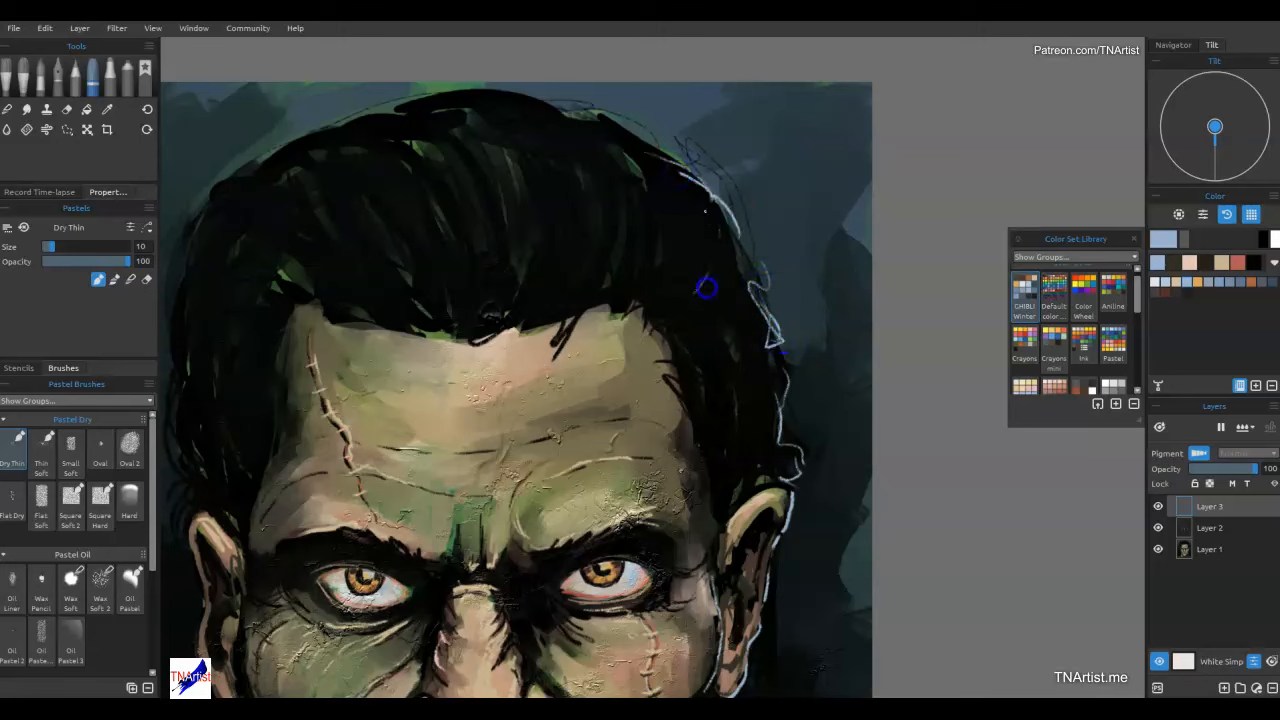
mouse_move(710, 386)
left_mouse_down()
mouse_move(737, 423)
mouse_move(666, 306)
mouse_move(686, 216)
mouse_move(586, 123)
mouse_move(491, 91)
left_mouse_up()
mouse_move(555, 364)
left_mouse_down()
mouse_move(586, 302)
mouse_move(556, 263)
left_mouse_up()
left_click_drag(545, 298, 597, 291)
left_click_drag(573, 163, 602, 294)
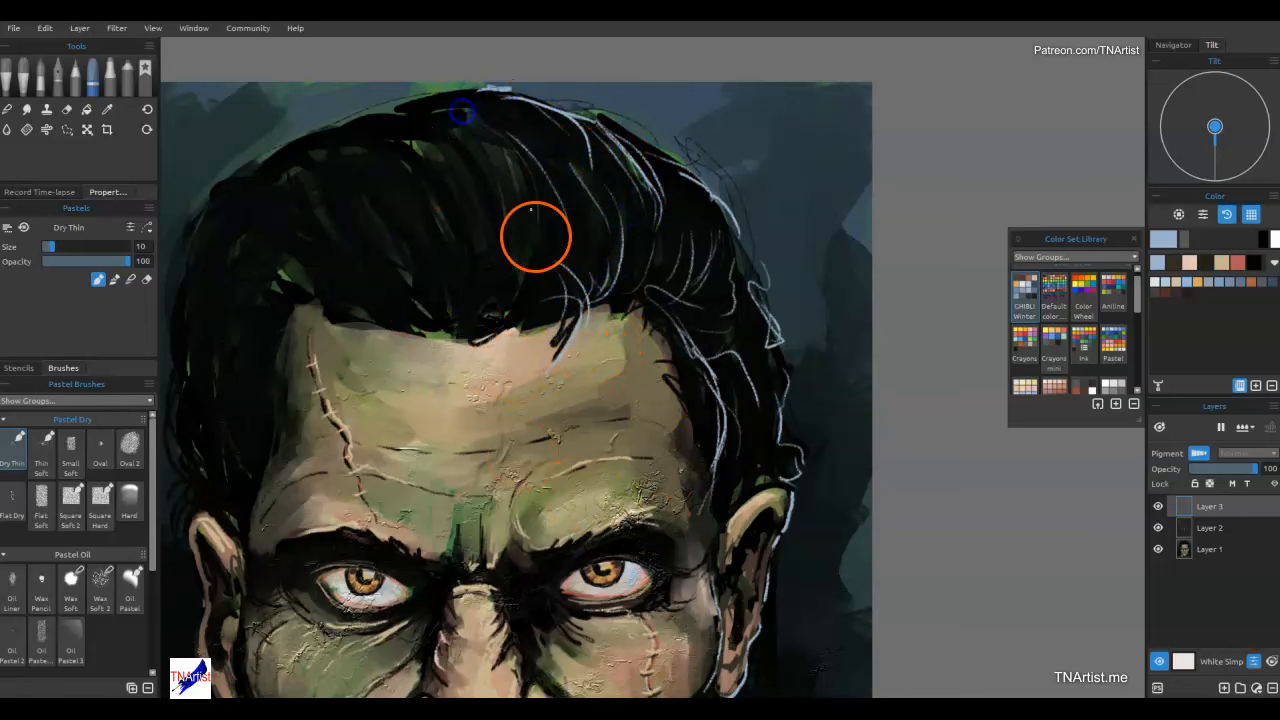
Choose a salmon pink as the painting colour.
left_click_drag(571, 400, 743, 423)
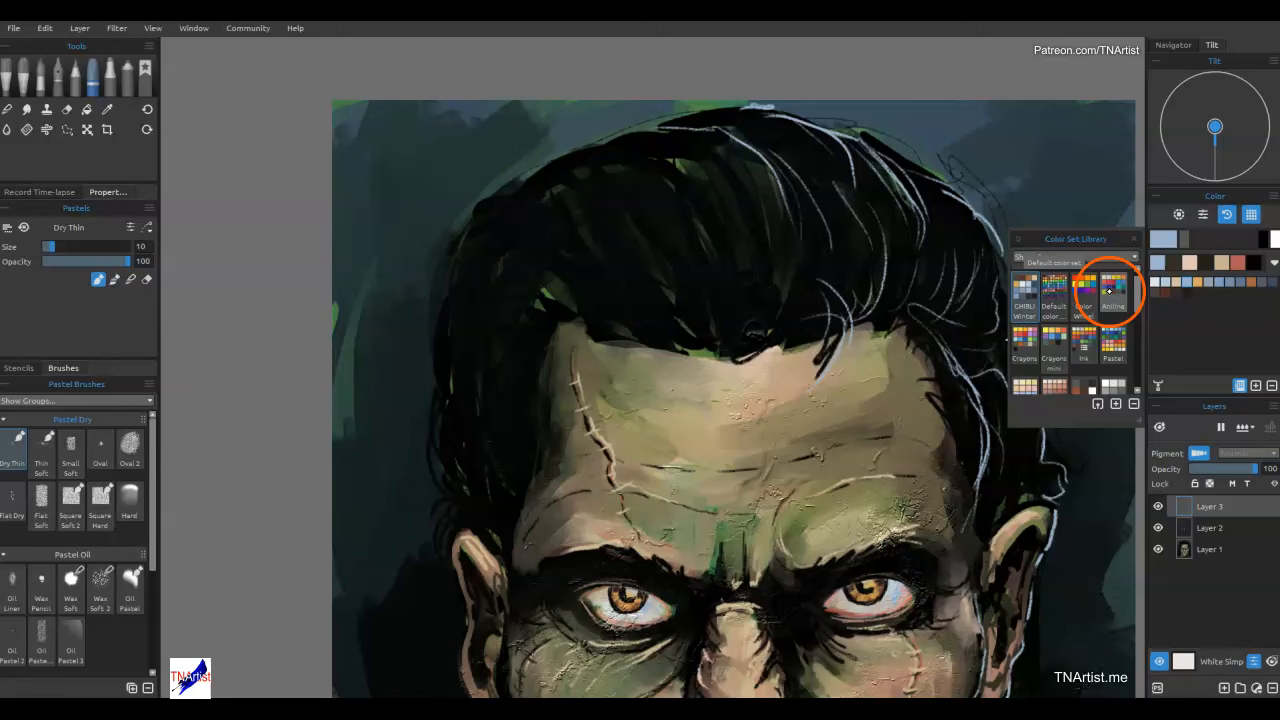
left_click(1162, 239)
left_click(768, 331)
left_click(643, 332)
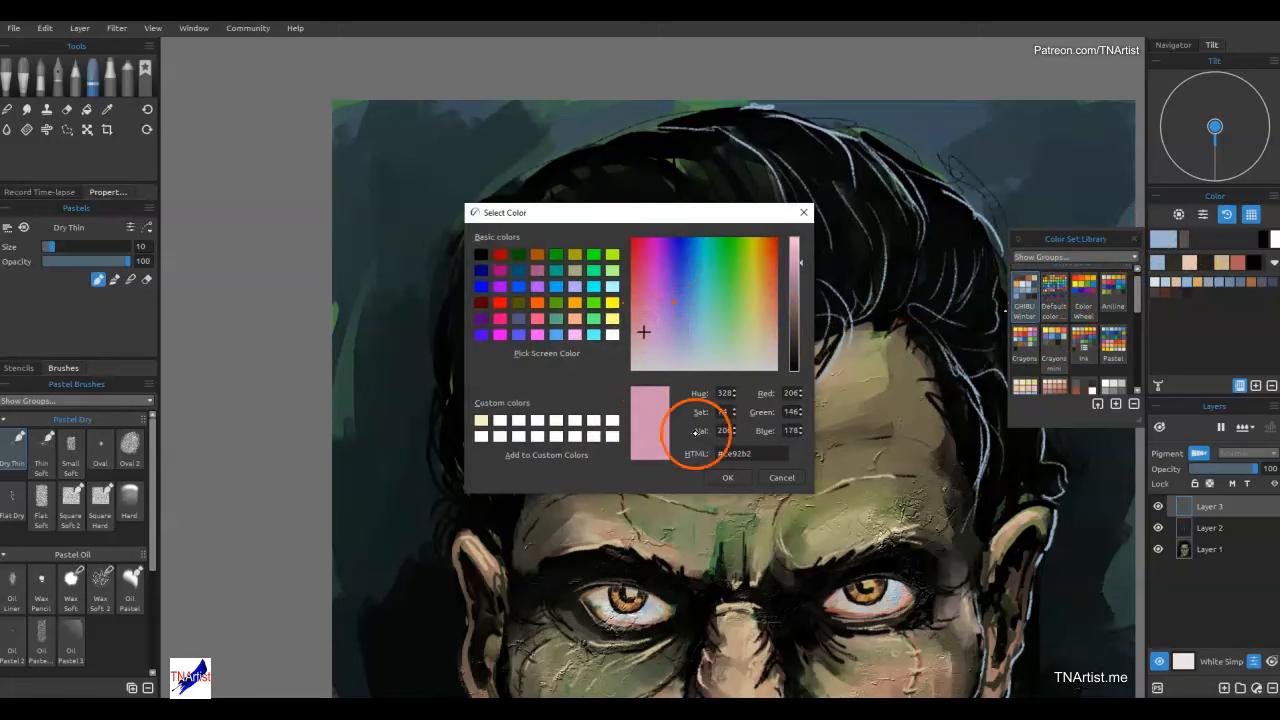
left_click(636, 330)
left_click(727, 477)
Paint salmon pink rim strokes and thin strands along the left side of the hair above the ear.
left_click_drag(530, 168, 459, 259)
left_click_drag(433, 488, 424, 450)
left_click_drag(429, 434, 449, 366)
left_click_drag(499, 513, 531, 461)
left_click_drag(480, 545, 495, 510)
left_click_drag(483, 467, 508, 392)
left_click_drag(457, 403, 495, 308)
Sweep salmon pink strands across the upper left hair and outline the left ear's outer edge.
left_click_drag(568, 298, 473, 289)
left_click_drag(551, 277, 476, 262)
left_click_drag(598, 194, 514, 160)
left_click_drag(605, 158, 470, 189)
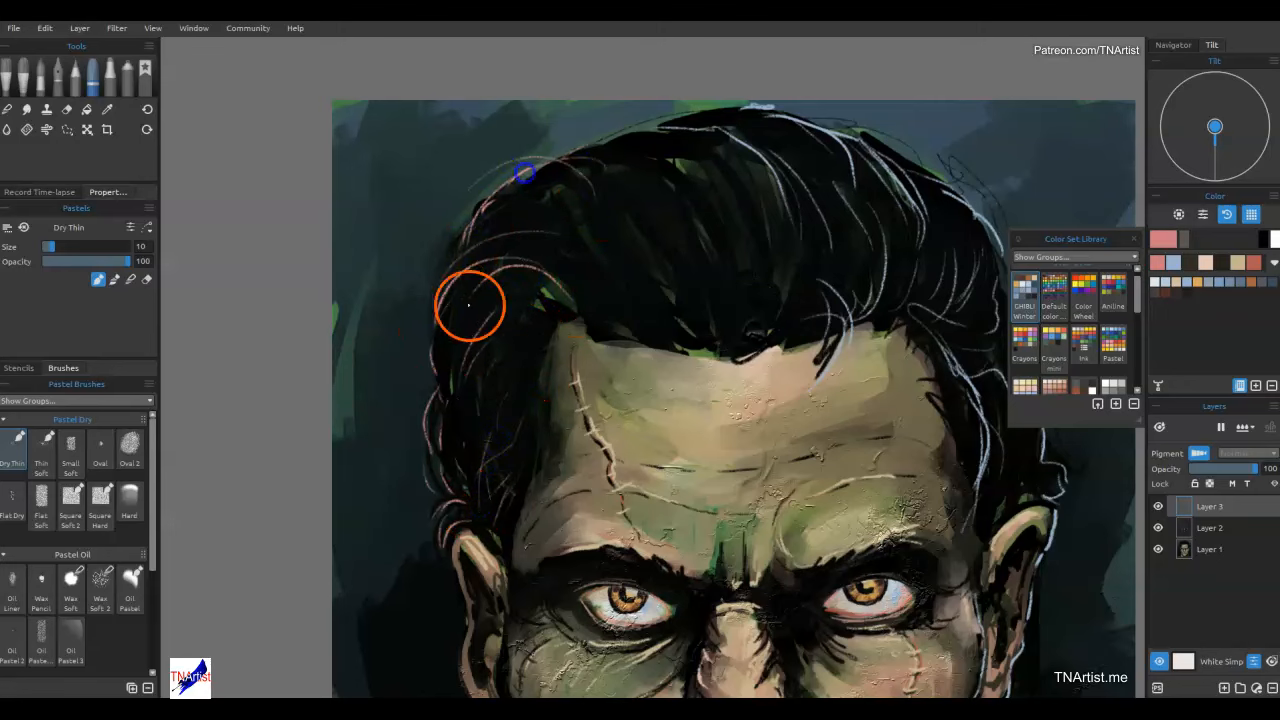
left_click_drag(460, 545, 467, 630)
Paint orange rim light from the Color Wheel set along the left ear, jaw and shoulder.
left_click_drag(597, 386, 612, 150)
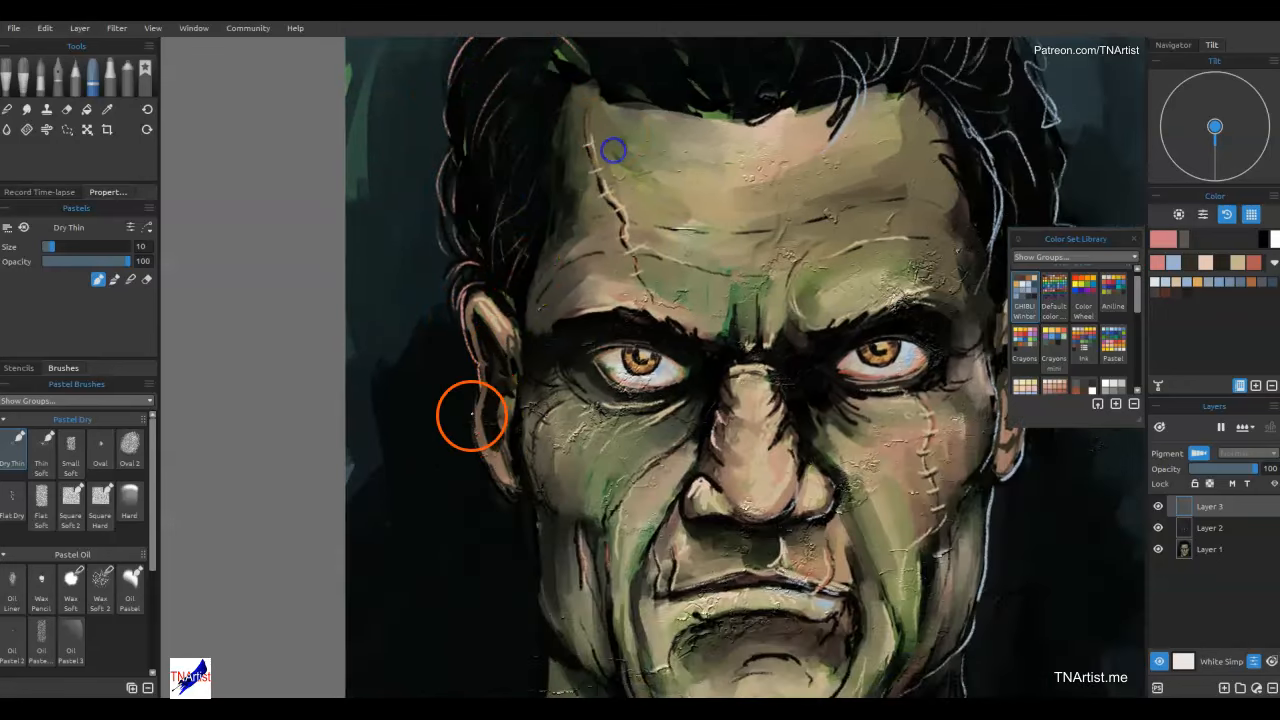
left_click(1084, 285)
left_click(1184, 283)
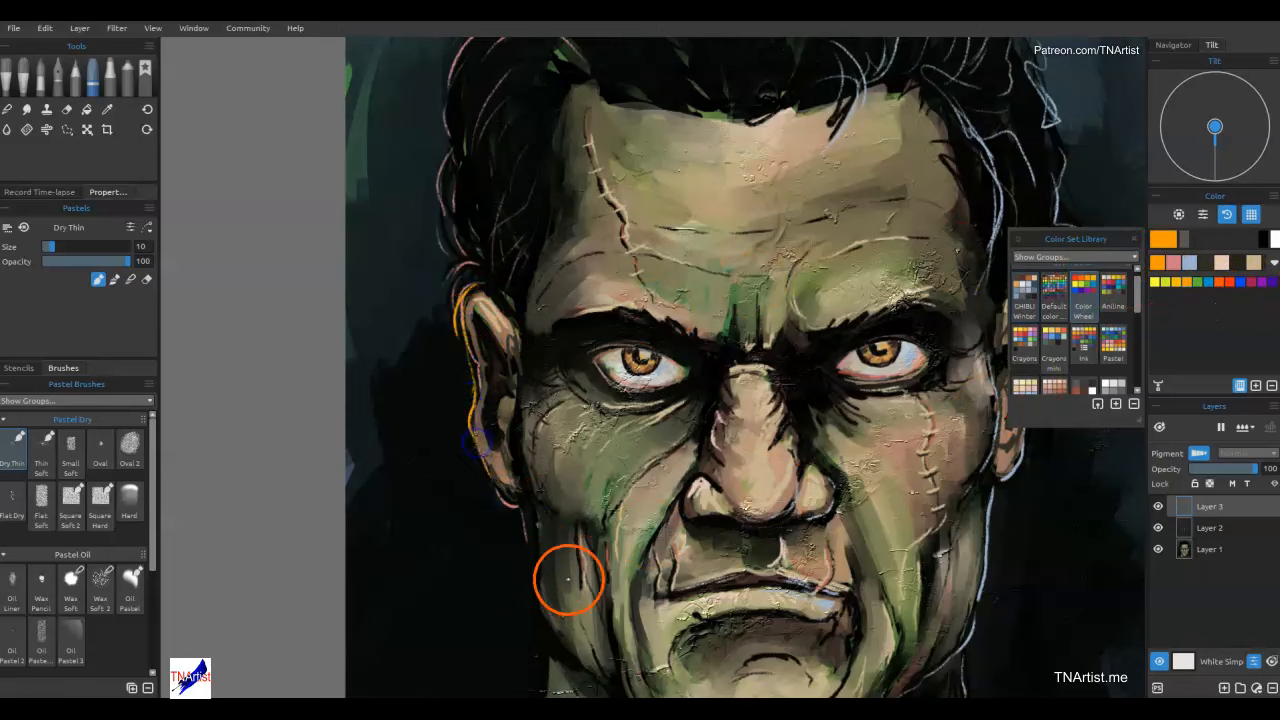
left_click_drag(566, 580, 646, 374)
left_click_drag(605, 300, 615, 390)
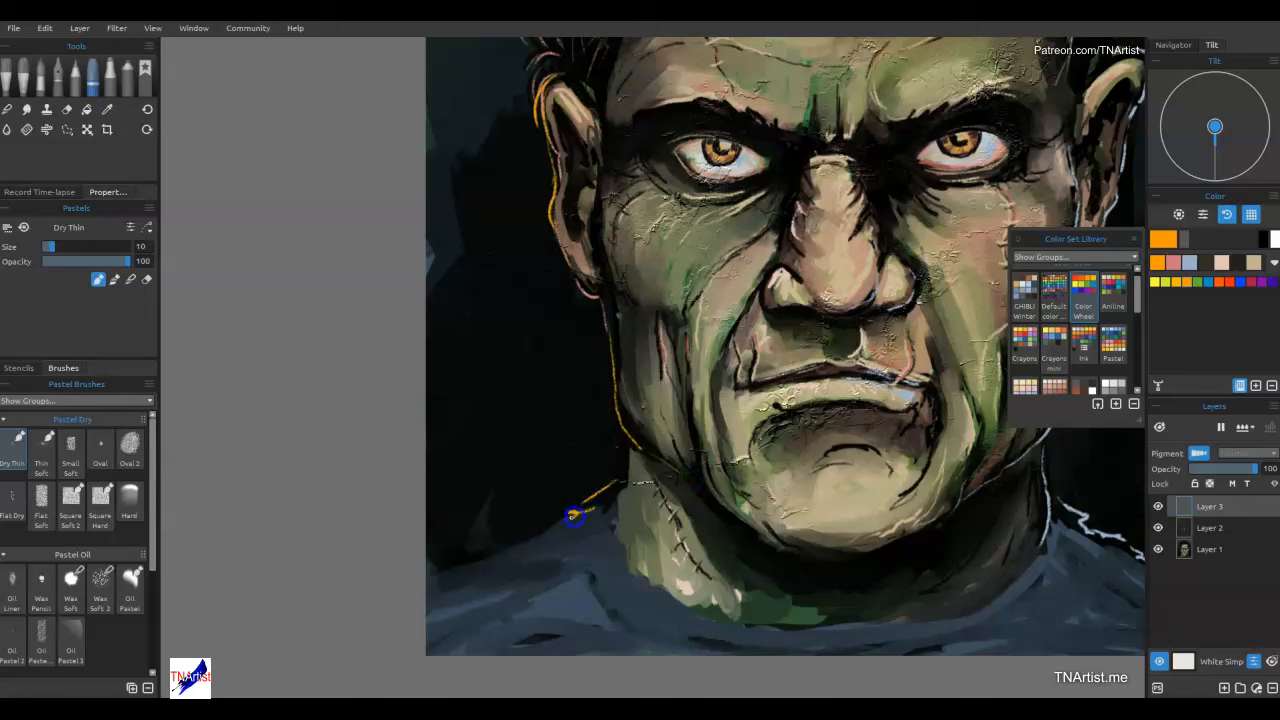
left_click_drag(440, 569, 427, 574)
Trace the hair's outer left edge up to the crown with orange rim strokes.
left_click_drag(637, 373, 548, 605)
left_click_drag(516, 296, 500, 486)
left_click_drag(424, 458, 422, 345)
mouse_move(452, 229)
left_mouse_down()
mouse_move(571, 120)
mouse_move(646, 100)
left_mouse_up()
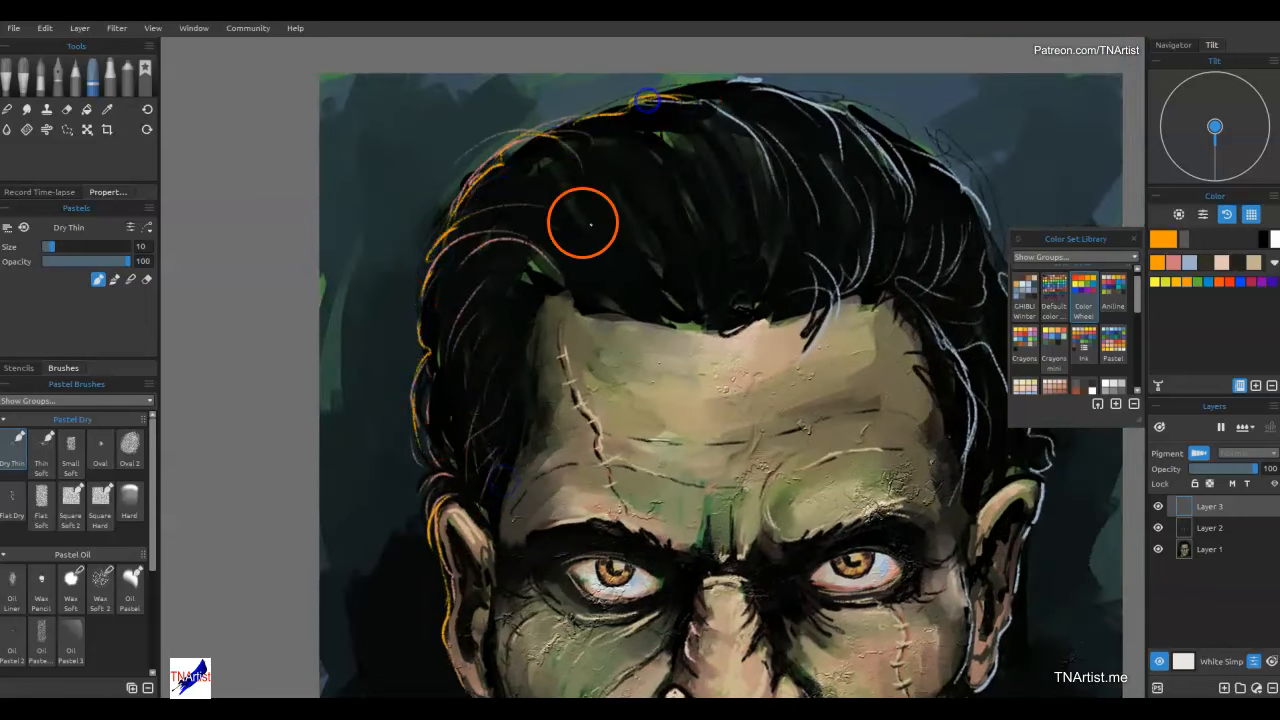
Add thin orange strands through the hair's left and middle sections, and line the neck's left edge above the collar.
left_click_drag(570, 192, 732, 310)
mouse_move(543, 245)
left_mouse_down()
mouse_move(680, 323)
mouse_move(655, 306)
left_mouse_up()
left_click_drag(549, 295, 497, 325)
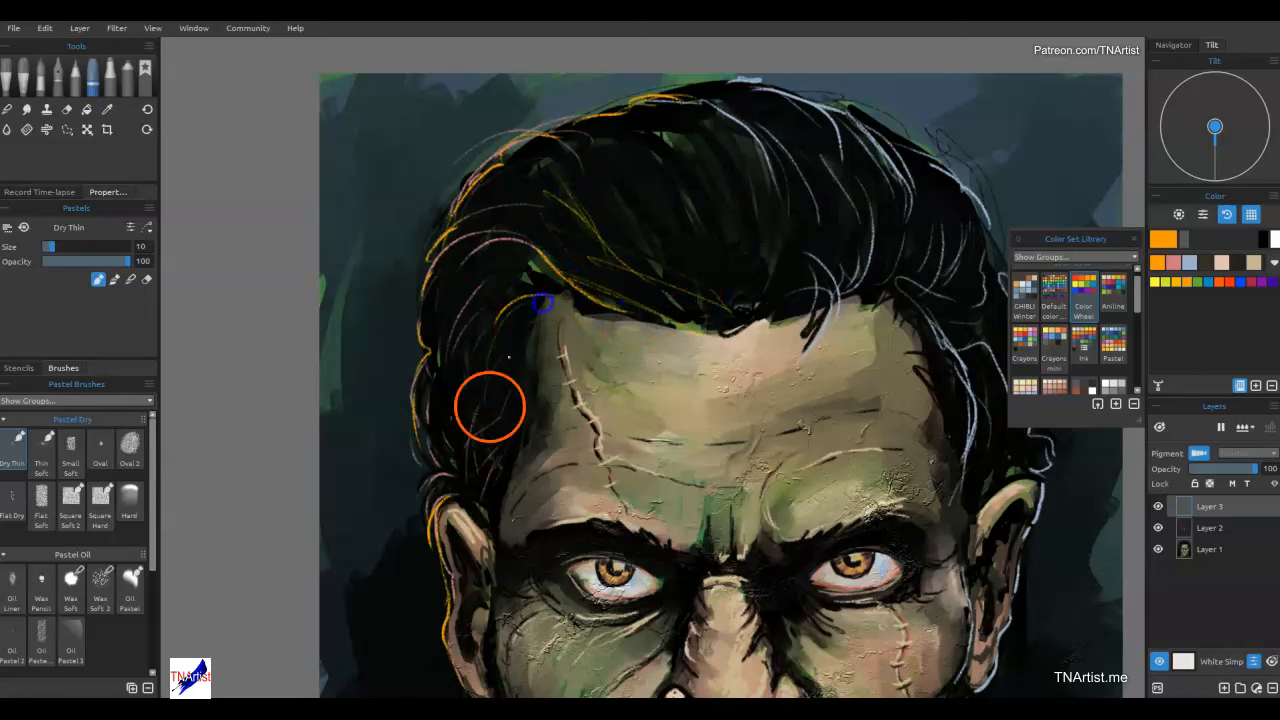
mouse_move(719, 292)
left_mouse_down()
mouse_move(664, 131)
mouse_move(736, 256)
left_mouse_up()
left_click_drag(636, 144, 677, 256)
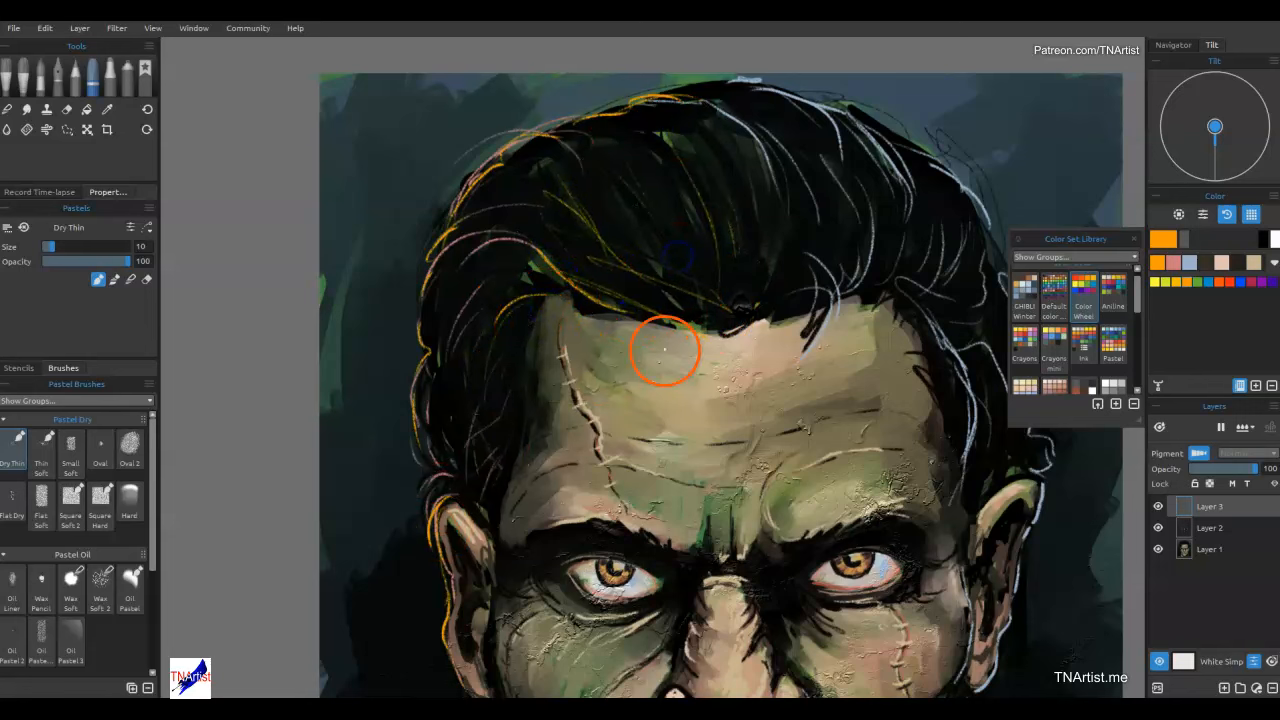
mouse_move(707, 562)
left_mouse_down()
mouse_move(754, 207)
mouse_move(756, 57)
left_mouse_up()
left_click_drag(559, 415, 657, 527)
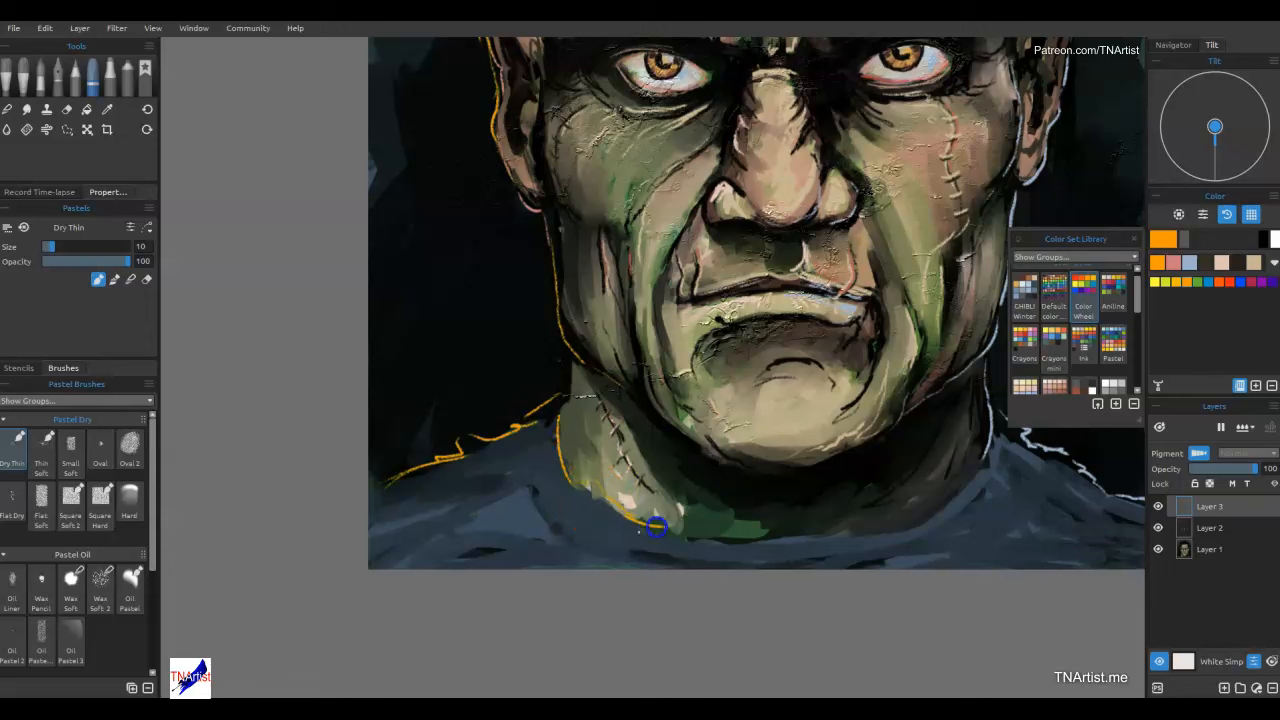
Airbrush an orange glow with Spray over the left background at size 58 and the face's left side at size 30.
left_click(127, 80)
mouse_move(347, 180)
left_mouse_down()
mouse_move(335, 305)
mouse_move(317, 36)
left_mouse_up()
mouse_move(640, 400)
left_mouse_down()
mouse_move(636, 592)
mouse_move(618, 692)
left_mouse_up()
mouse_move(314, 390)
left_mouse_down()
mouse_move(303, 287)
mouse_move(297, 480)
left_mouse_up()
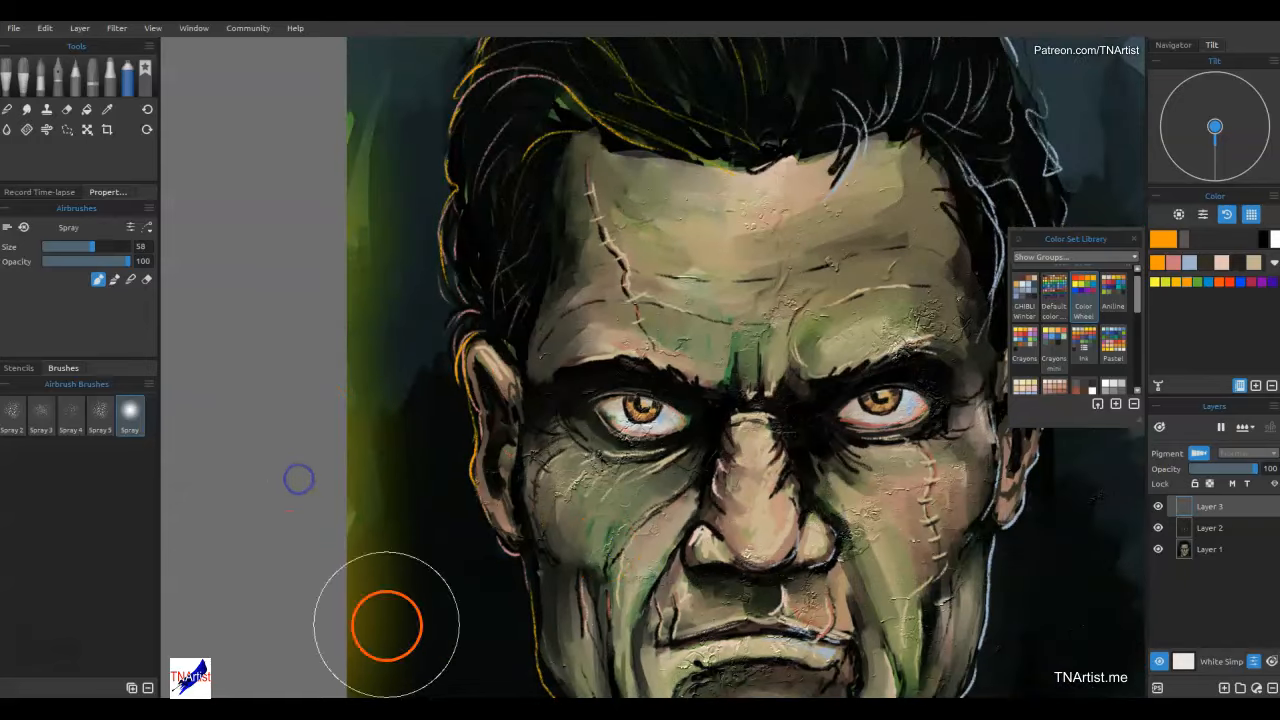
left_click_drag(606, 452, 560, 450)
left_click_drag(548, 438, 569, 651)
left_click_drag(536, 374, 564, 296)
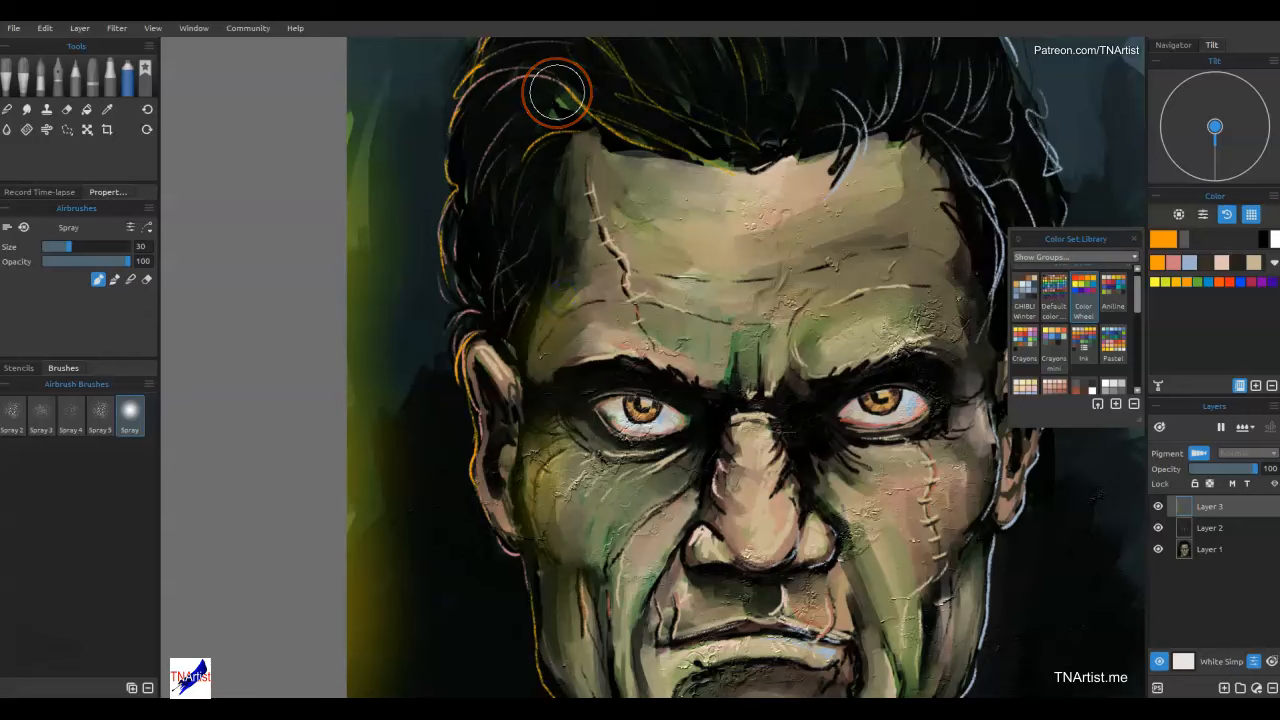
Airbrush a light blue glow along the right edge of the background at size 30.
left_click_drag(1020, 534, 646, 466)
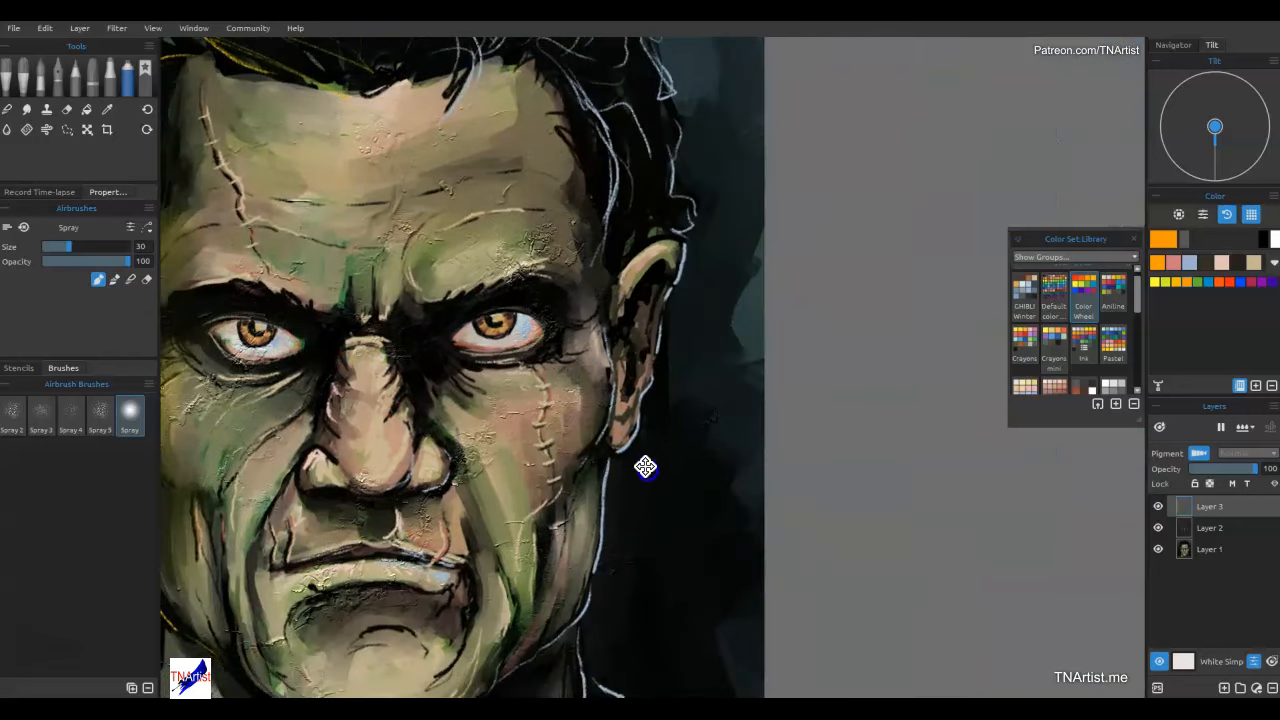
left_click(1186, 263)
left_click_drag(745, 605, 757, 476)
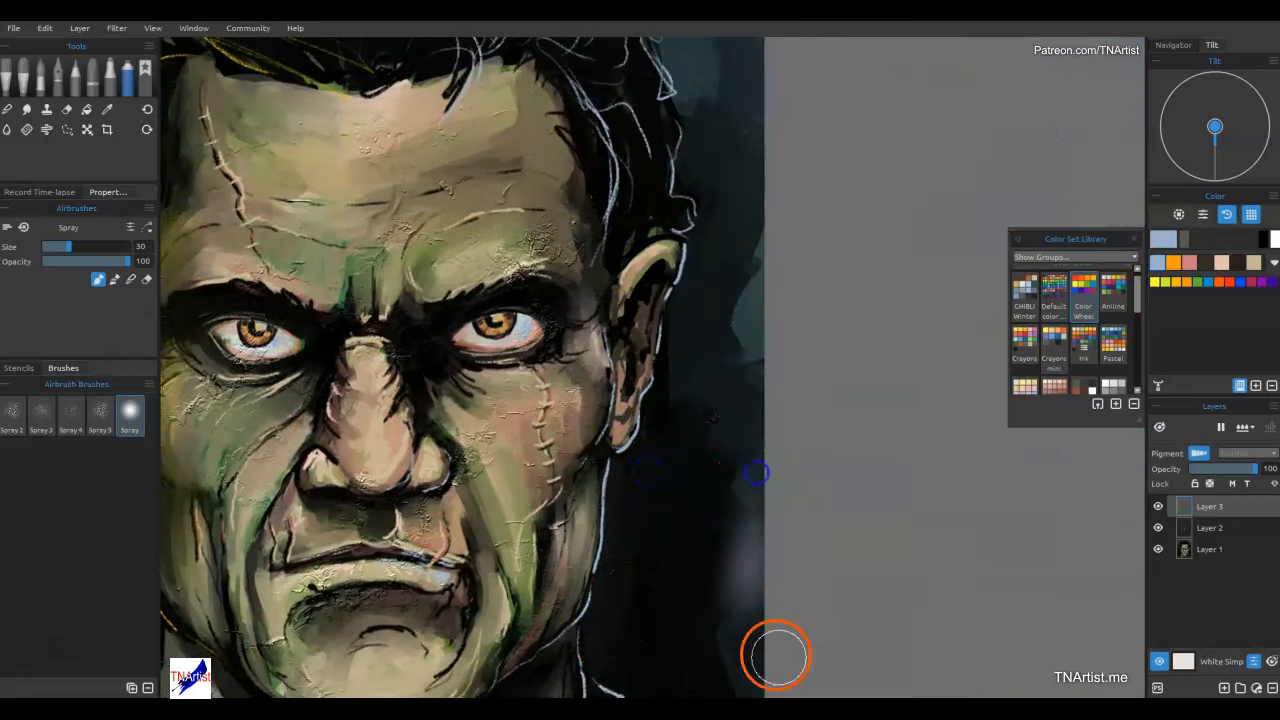
left_click_drag(772, 652, 765, 366)
left_click_drag(608, 388, 600, 432)
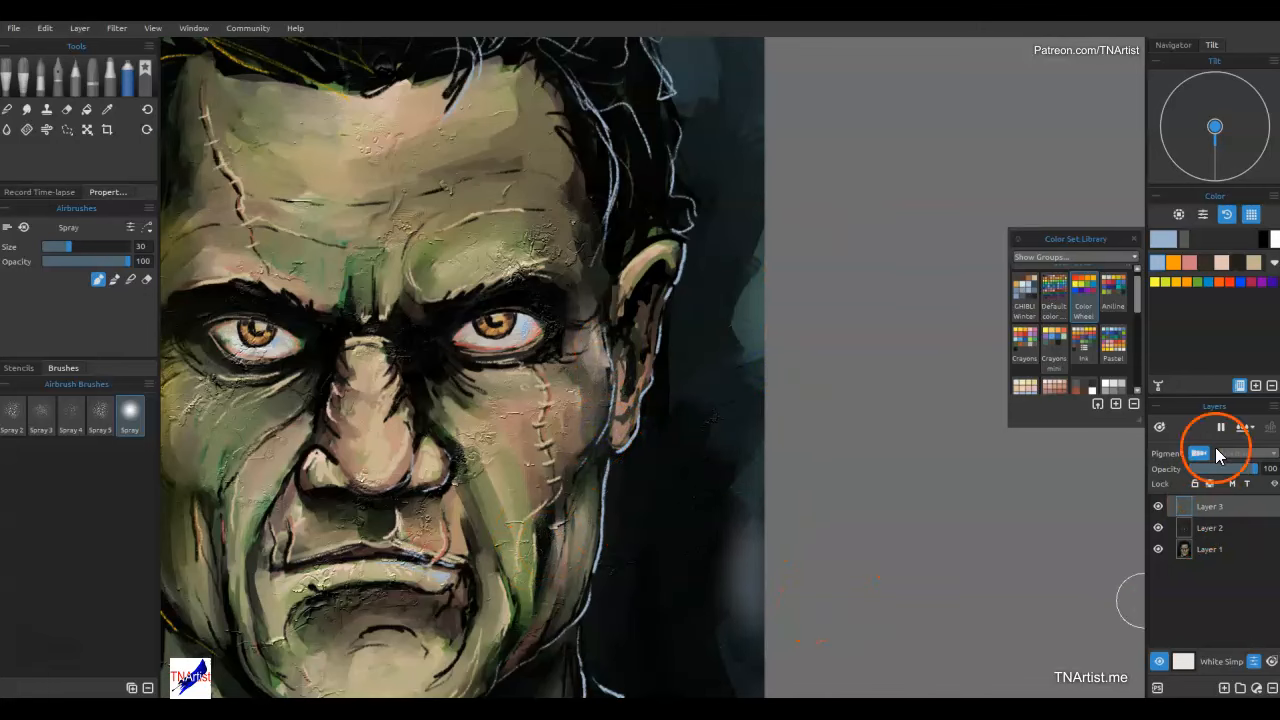
Add a new layer with pigment mixing off and its blending mode set to Overlay.
left_click(1224, 688)
left_click(1201, 454)
left_click(1238, 453)
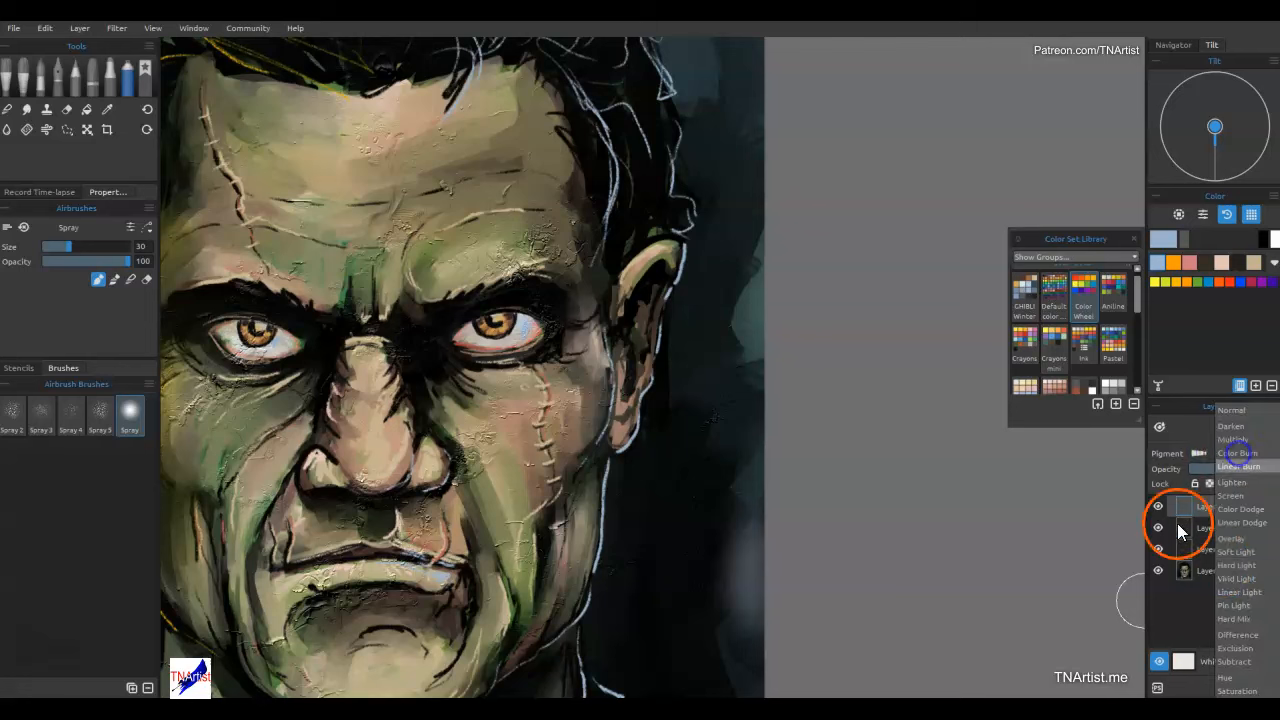
left_click(1246, 540)
Airbrush light blue over the right cheek, jaw, temple and right side of the forehead on the Overlay layer.
mouse_move(594, 446)
left_mouse_down()
mouse_move(581, 559)
mouse_move(532, 631)
left_mouse_up()
mouse_move(621, 412)
left_mouse_down()
mouse_move(686, 251)
mouse_move(563, 192)
left_mouse_up()
left_click_drag(580, 271, 571, 225)
left_click_drag(517, 177, 543, 121)
left_click_drag(599, 370, 546, 604)
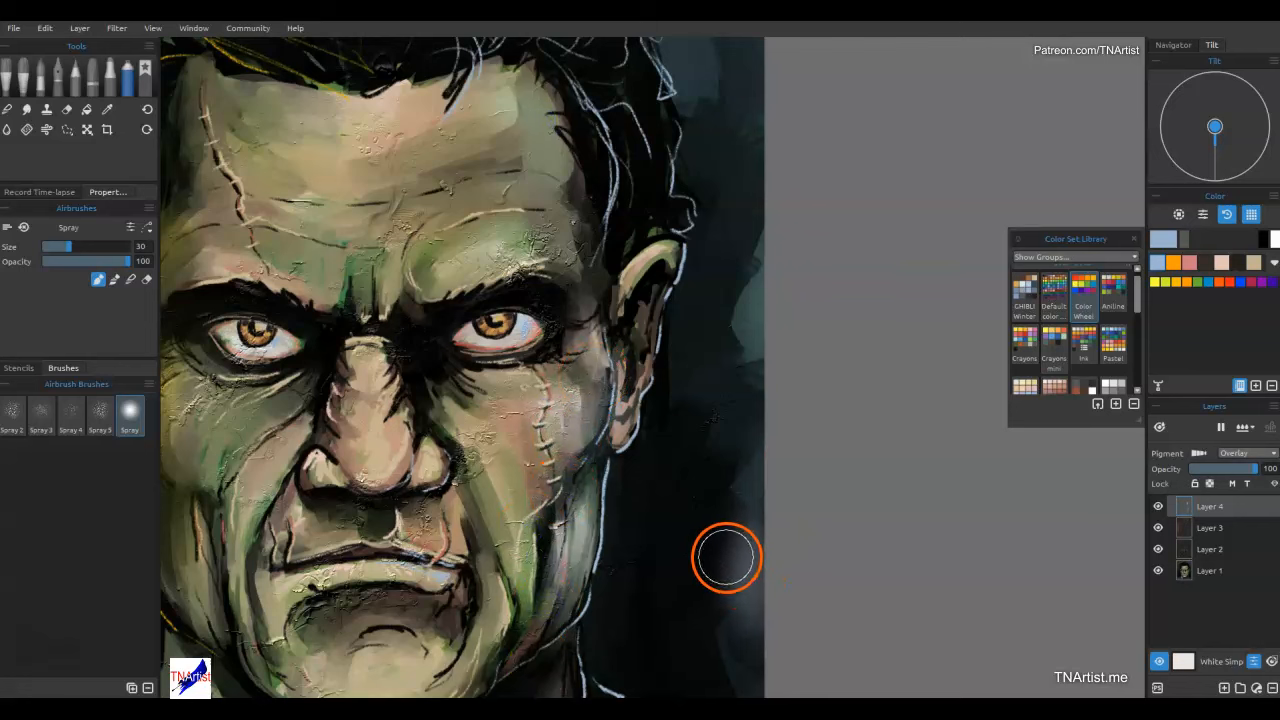
Airbrush more light blue over the right background, right brow, nose tip and lips.
left_click_drag(723, 563, 836, 142)
mouse_move(689, 341)
left_mouse_down()
mouse_move(826, 414)
mouse_move(751, 423)
left_mouse_up()
mouse_move(689, 413)
left_mouse_down()
mouse_move(640, 300)
mouse_move(651, 257)
left_mouse_up()
mouse_move(620, 335)
left_mouse_down()
mouse_move(548, 426)
mouse_move(603, 315)
left_mouse_up()
mouse_move(690, 335)
left_mouse_down()
mouse_move(733, 354)
mouse_move(779, 408)
mouse_move(768, 284)
left_mouse_up()
left_click_drag(687, 322, 812, 594)
left_click_drag(582, 362, 631, 253)
left_click_drag(677, 487, 642, 555)
left_click_drag(787, 119, 708, 90)
left_click_drag(709, 292, 721, 453)
left_click_drag(733, 241, 694, 194)
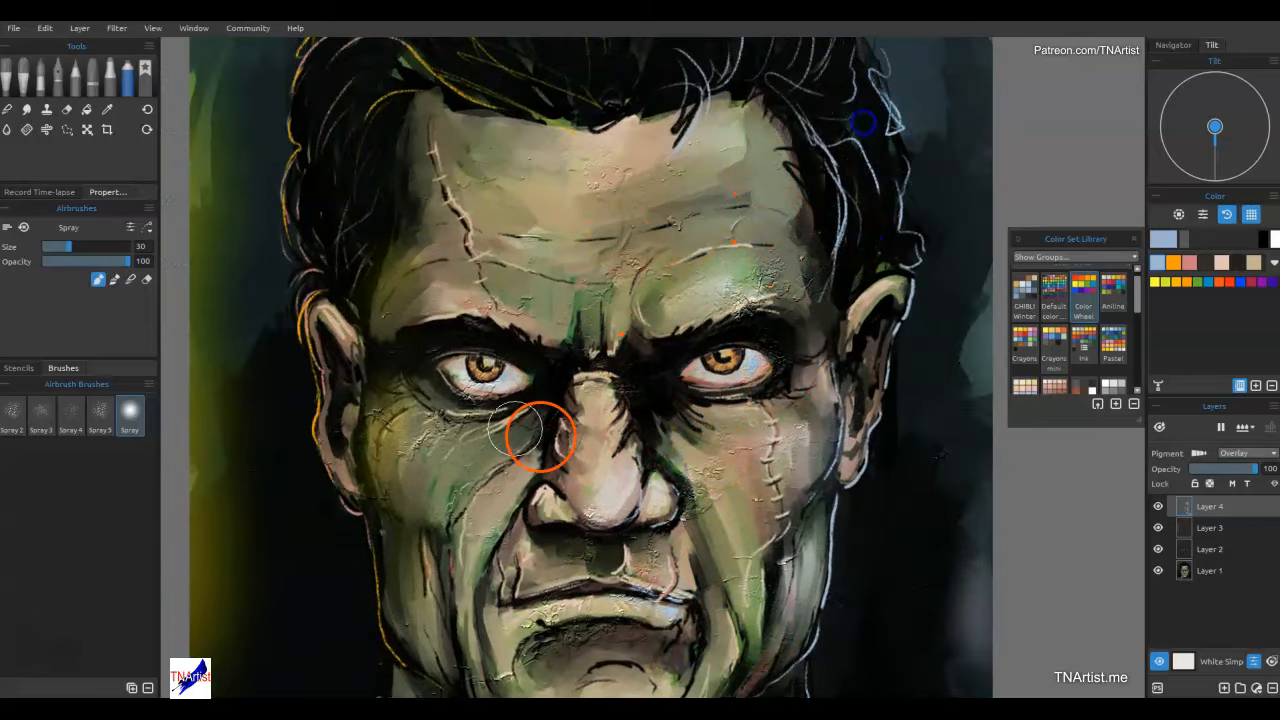
Switch to orange and airbrush the left temple, cheek, jaw and left side of the nose.
left_click(1173, 262)
mouse_move(380, 525)
left_mouse_down()
mouse_move(384, 558)
mouse_move(360, 366)
left_mouse_up()
left_click_drag(392, 317, 331, 177)
left_click_drag(348, 470, 318, 285)
left_click_drag(409, 587, 425, 594)
mouse_move(548, 472)
left_mouse_down()
mouse_move(543, 500)
mouse_move(580, 397)
left_mouse_up()
left_click_drag(574, 502, 550, 512)
Airbrush orange over the left shoulder and the left side of the neck.
mouse_move(524, 620)
left_mouse_down()
mouse_move(512, 323)
mouse_move(490, 275)
left_mouse_up()
left_click_drag(439, 340, 399, 389)
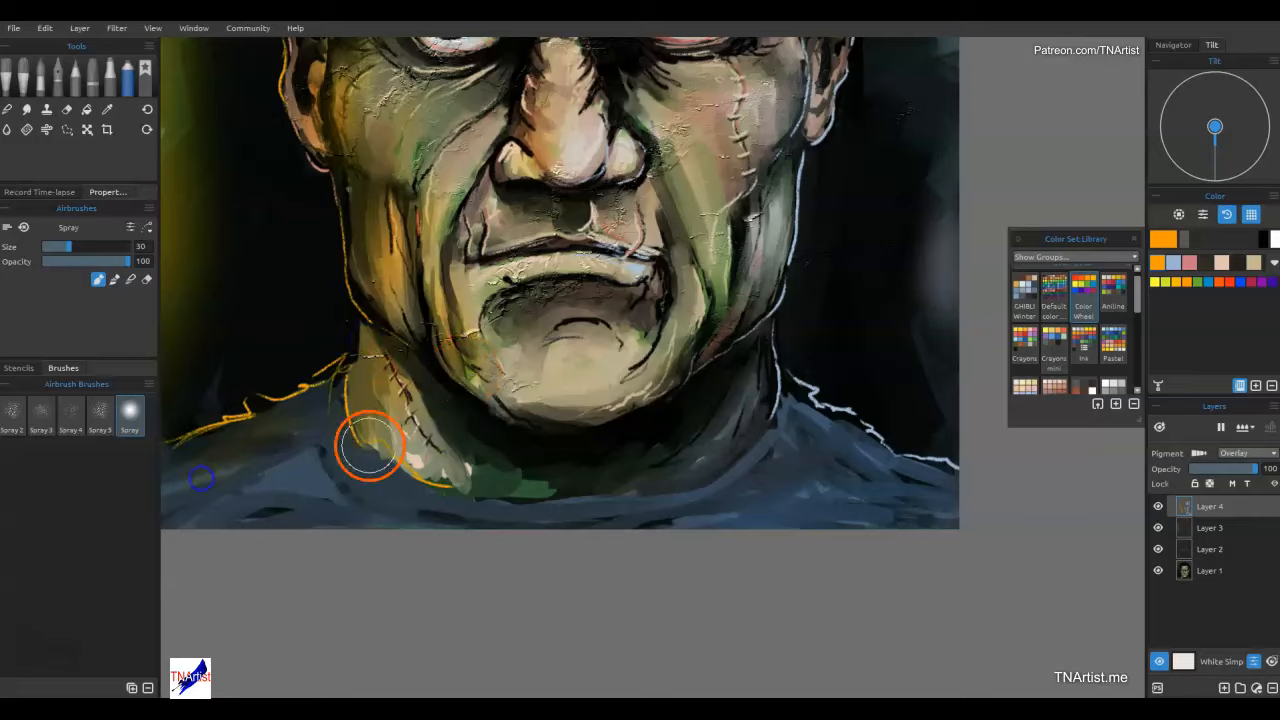
left_click_drag(356, 478, 640, 418)
left_click_drag(663, 351, 374, 614)
mouse_move(546, 360)
left_mouse_down()
mouse_move(636, 539)
mouse_move(571, 523)
left_mouse_up()
mouse_move(546, 570)
left_mouse_down()
mouse_move(454, 543)
mouse_move(540, 459)
left_mouse_up()
With the airbrush at size 8, tint the left eye's outer white orange and the right eye's outer white light blue.
key("b")
mouse_move(650, 485)
left_mouse_down()
mouse_move(620, 525)
mouse_move(620, 482)
mouse_move(484, 408)
left_mouse_up()
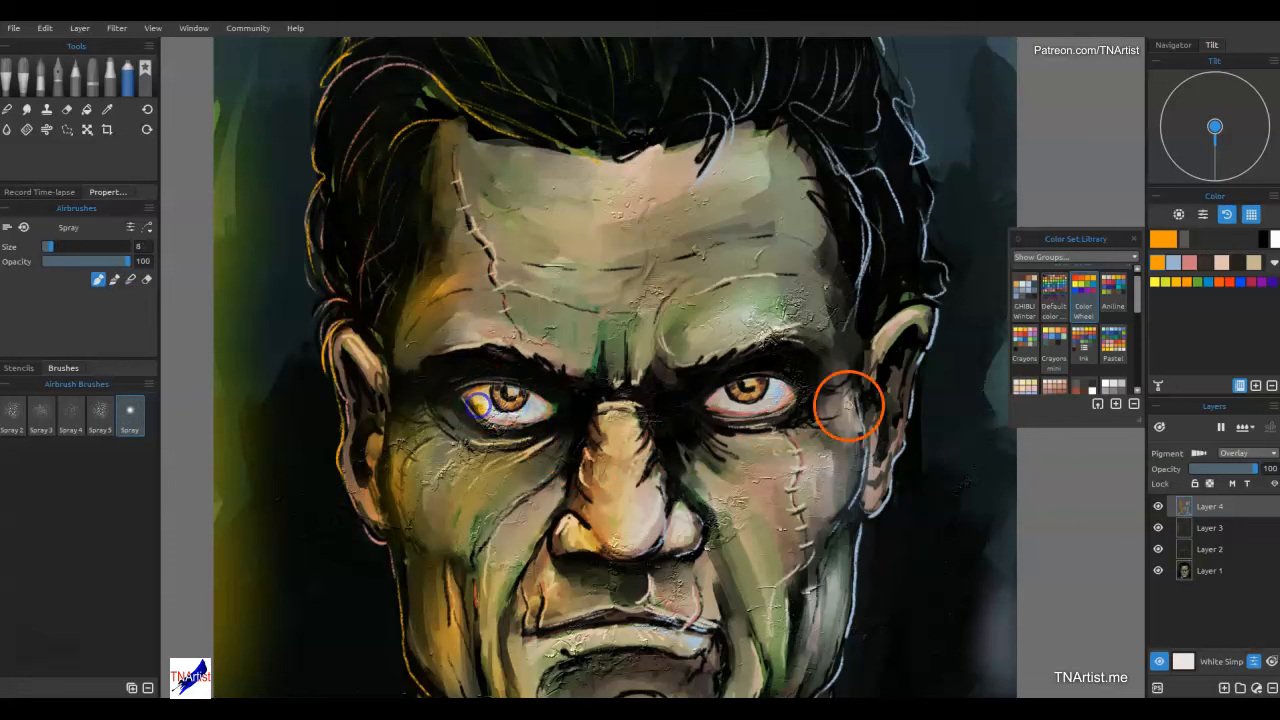
left_click(1173, 262)
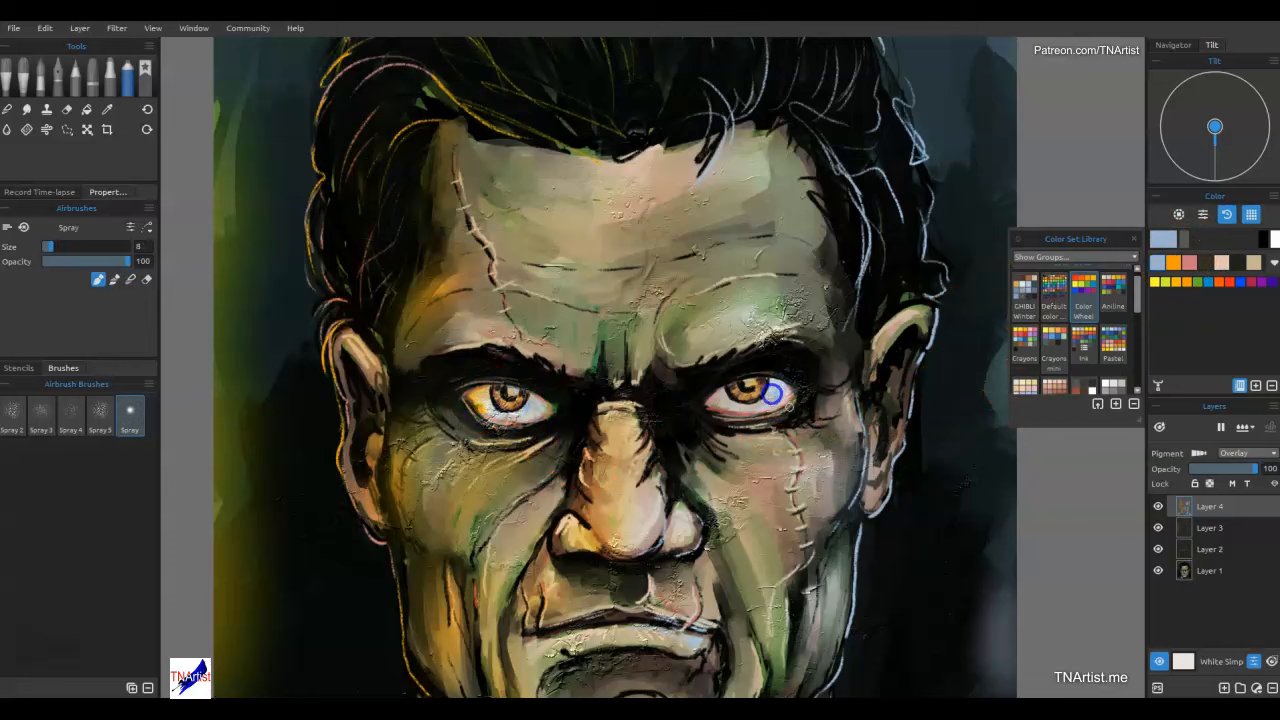
left_click_drag(628, 423, 631, 411)
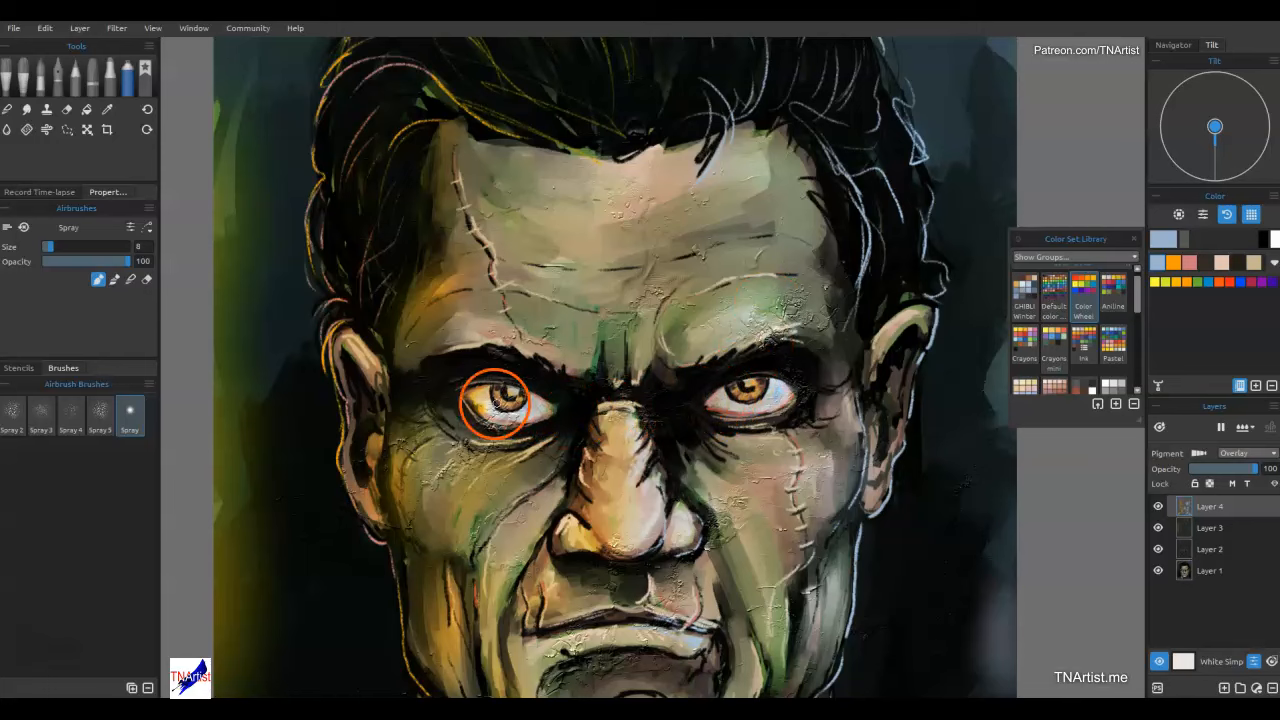
Add a new layer directly beneath the Overlay layer and darken the eyes' upper lids with black Dry Thin pastel at size 10.
left_click(1210, 528)
left_click(1223, 688)
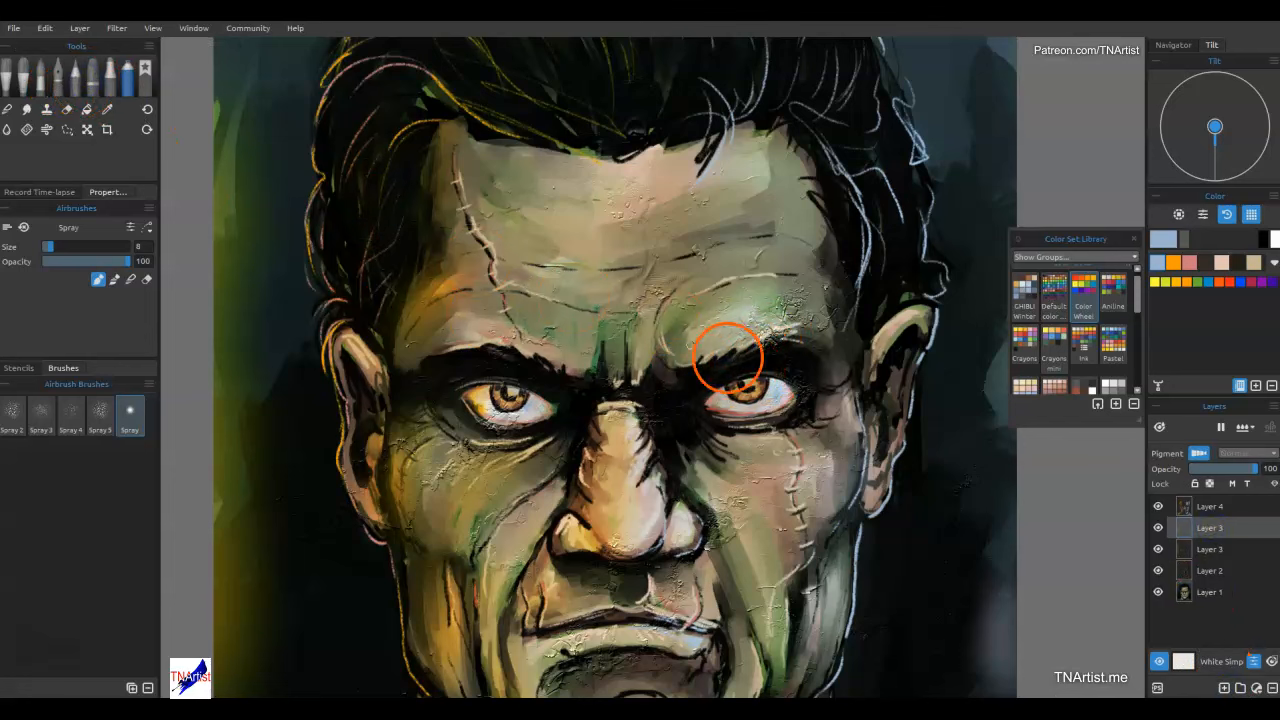
left_click(92, 75)
left_click_drag(767, 370, 714, 392)
left_click_drag(498, 380, 551, 397)
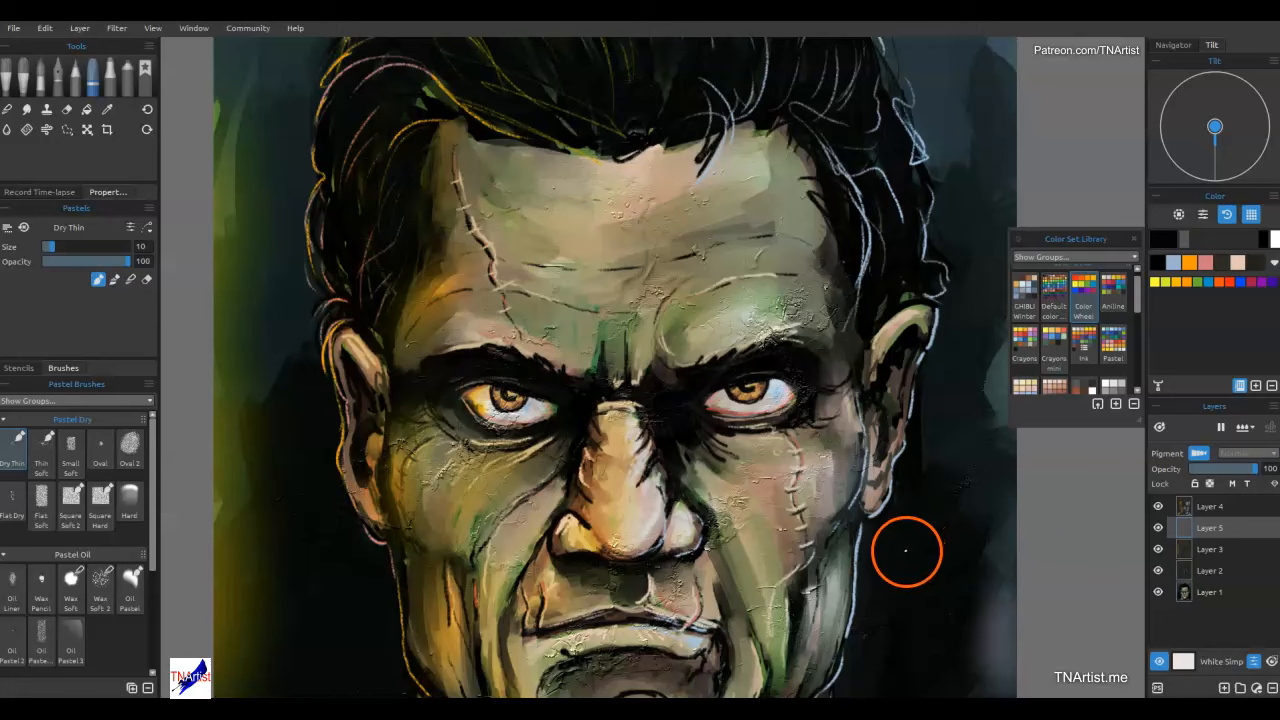
Switch to pale peach and draw thin sweat drips down the forehead, both cheeks, the left jaw and below the left ear.
left_click(1236, 263)
left_click_drag(720, 177, 718, 188)
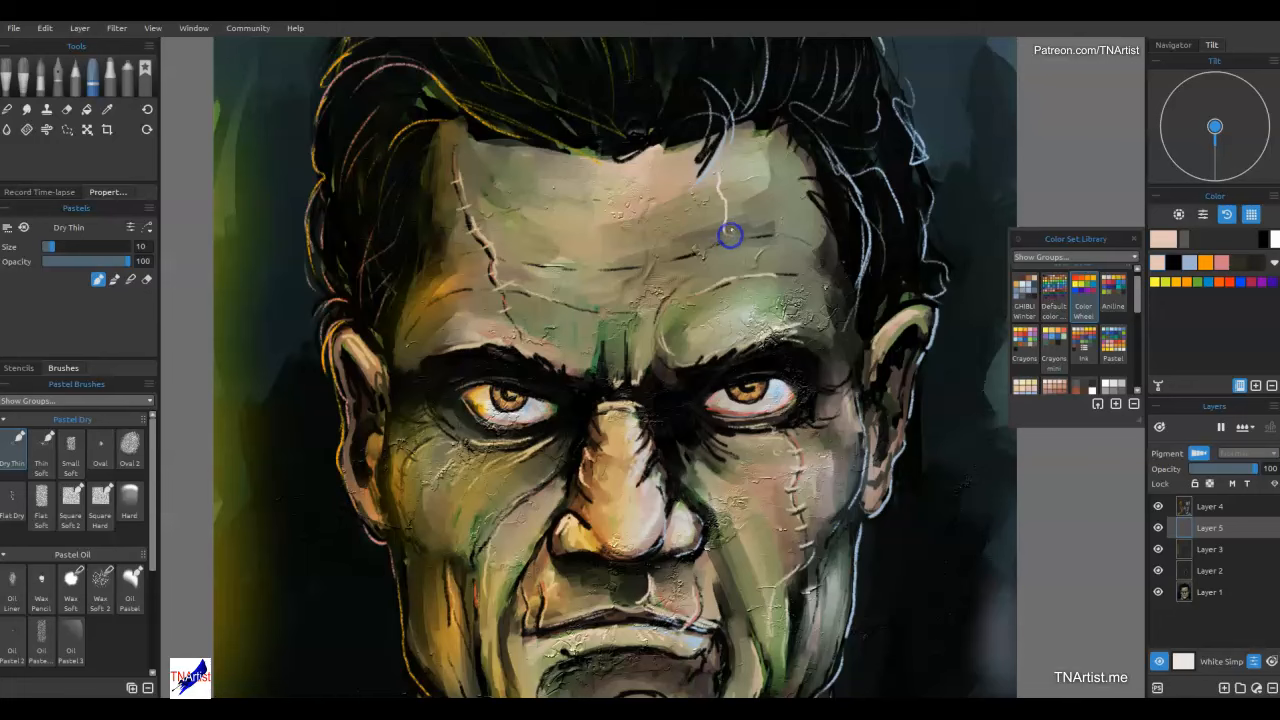
left_click_drag(594, 165, 596, 173)
left_click_drag(596, 259, 597, 262)
mouse_move(810, 435)
left_mouse_down()
mouse_move(831, 509)
mouse_move(843, 430)
left_mouse_up()
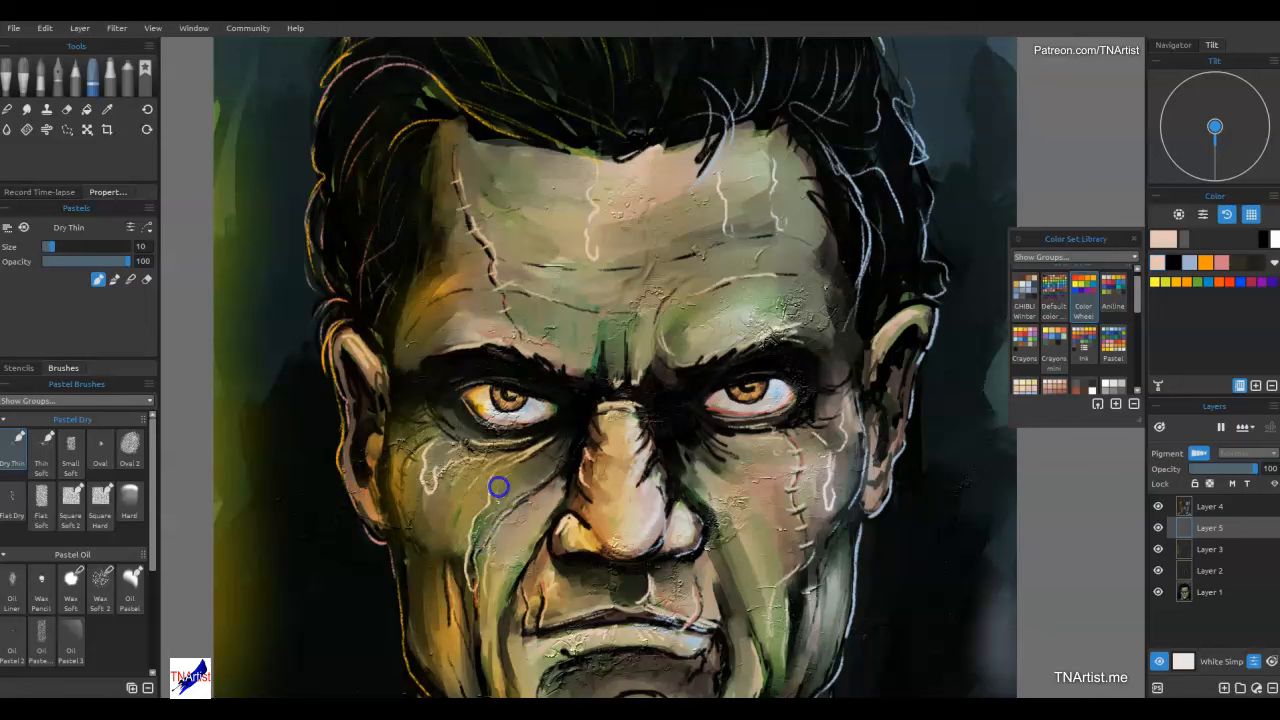
left_click_drag(409, 486, 402, 532)
left_click_drag(421, 624, 419, 616)
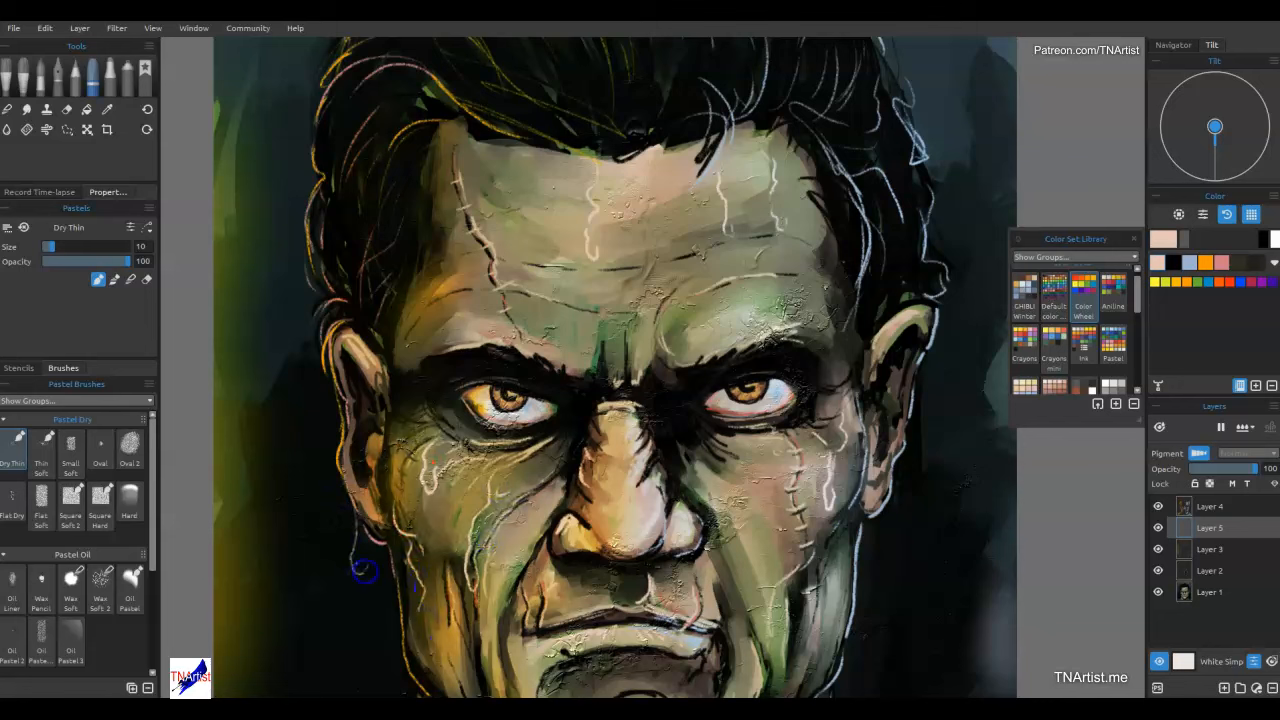
left_click_drag(351, 514, 381, 590)
Draw pale peach drips hanging from the jaw and chin, the lower lip and the sides of the neck.
left_click_drag(564, 575, 514, 226)
left_click_drag(448, 379, 460, 425)
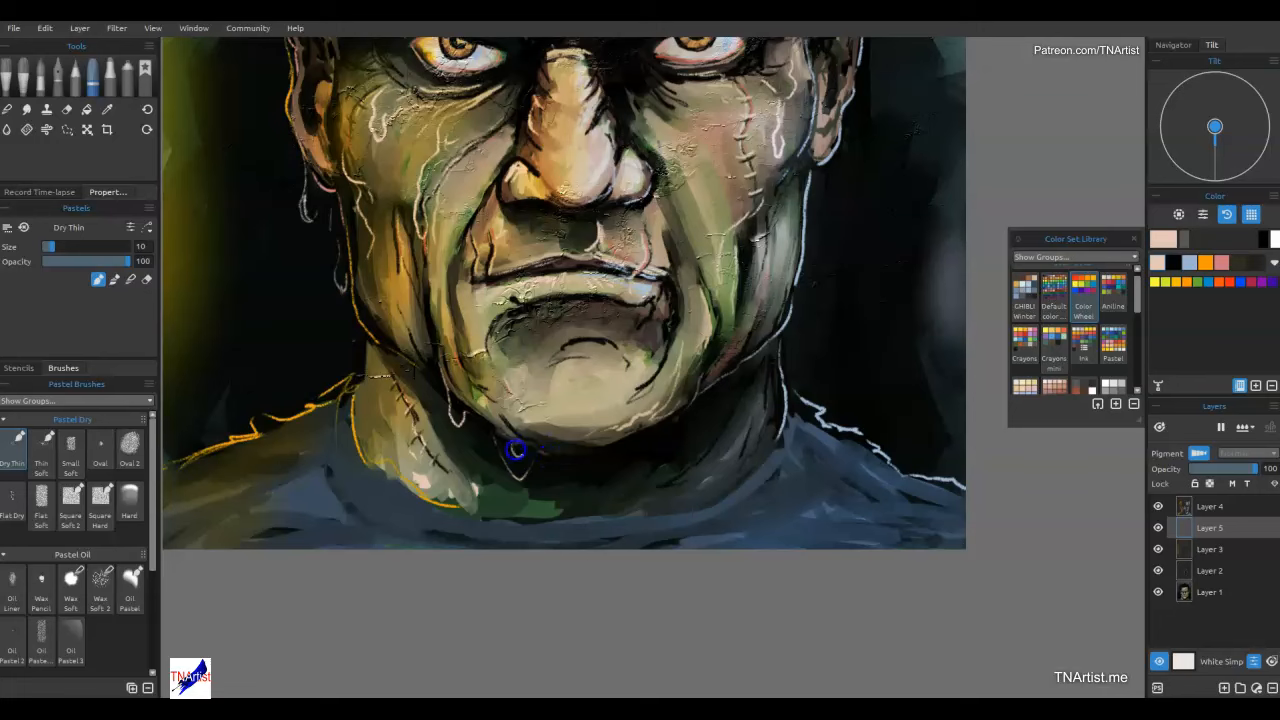
mouse_move(778, 344)
left_mouse_down()
mouse_move(710, 424)
mouse_move(692, 400)
mouse_move(707, 389)
mouse_move(710, 464)
left_mouse_up()
left_click_drag(774, 387, 766, 361)
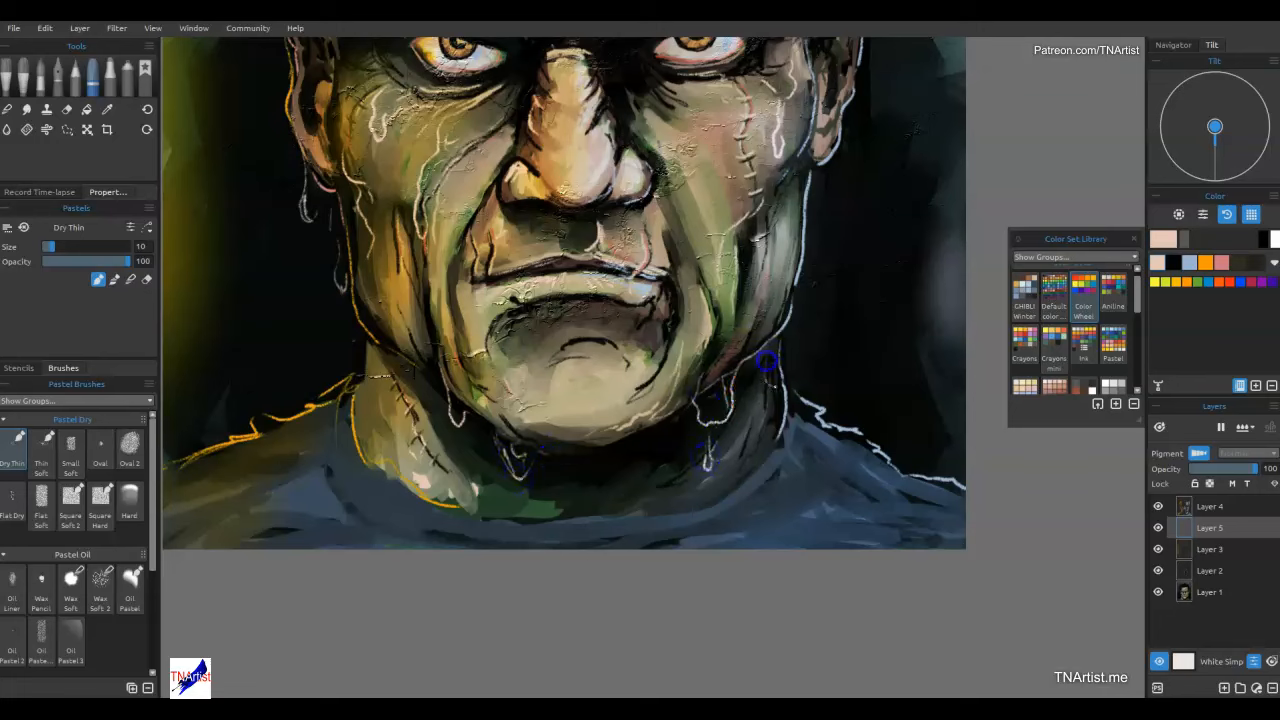
left_click_drag(620, 290, 634, 334)
left_click_drag(637, 426, 635, 433)
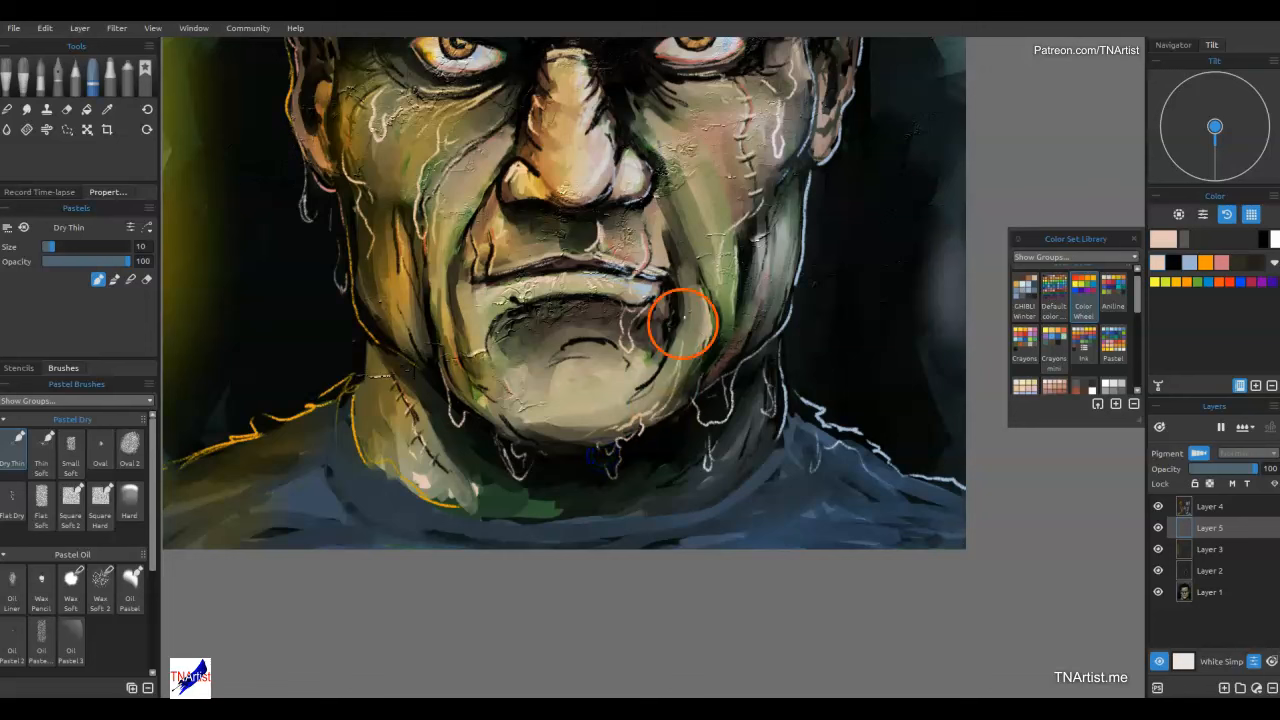
Add pale peach drips to the hair, hairline and upper forehead, and retrace the hair's upper left outline.
mouse_move(737, 266)
left_mouse_down()
mouse_move(680, 466)
mouse_move(694, 519)
mouse_move(696, 705)
left_mouse_up()
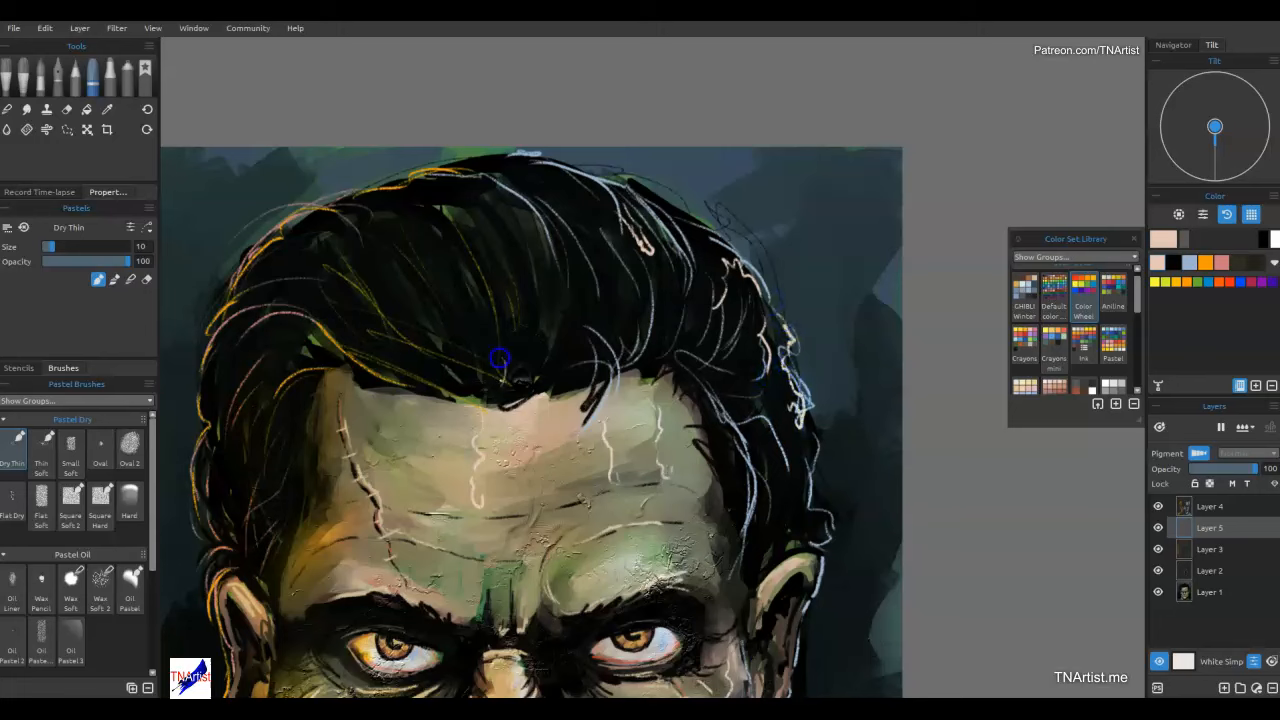
left_click_drag(511, 357, 514, 377)
mouse_move(409, 380)
left_mouse_down()
mouse_move(413, 430)
mouse_move(400, 394)
left_mouse_up()
left_click_drag(210, 342, 208, 392)
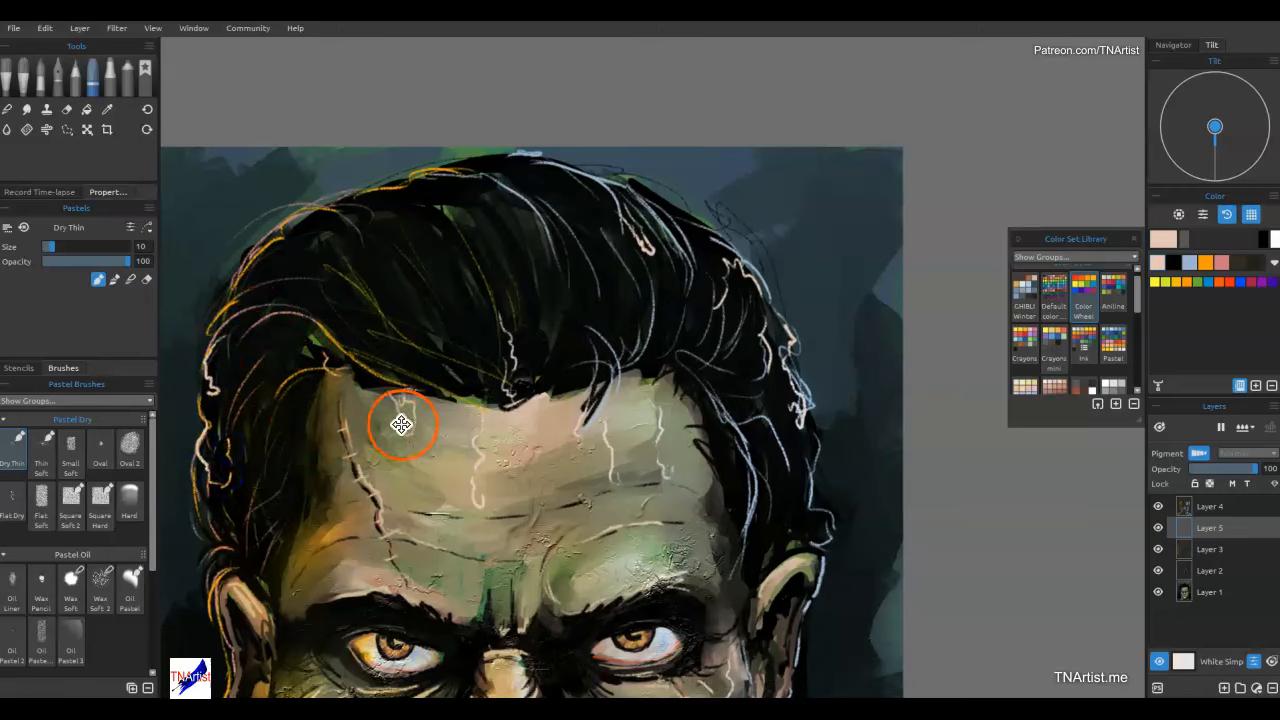
left_click_drag(403, 423, 609, 537)
left_click_drag(422, 450, 414, 520)
left_click_drag(543, 337, 481, 338)
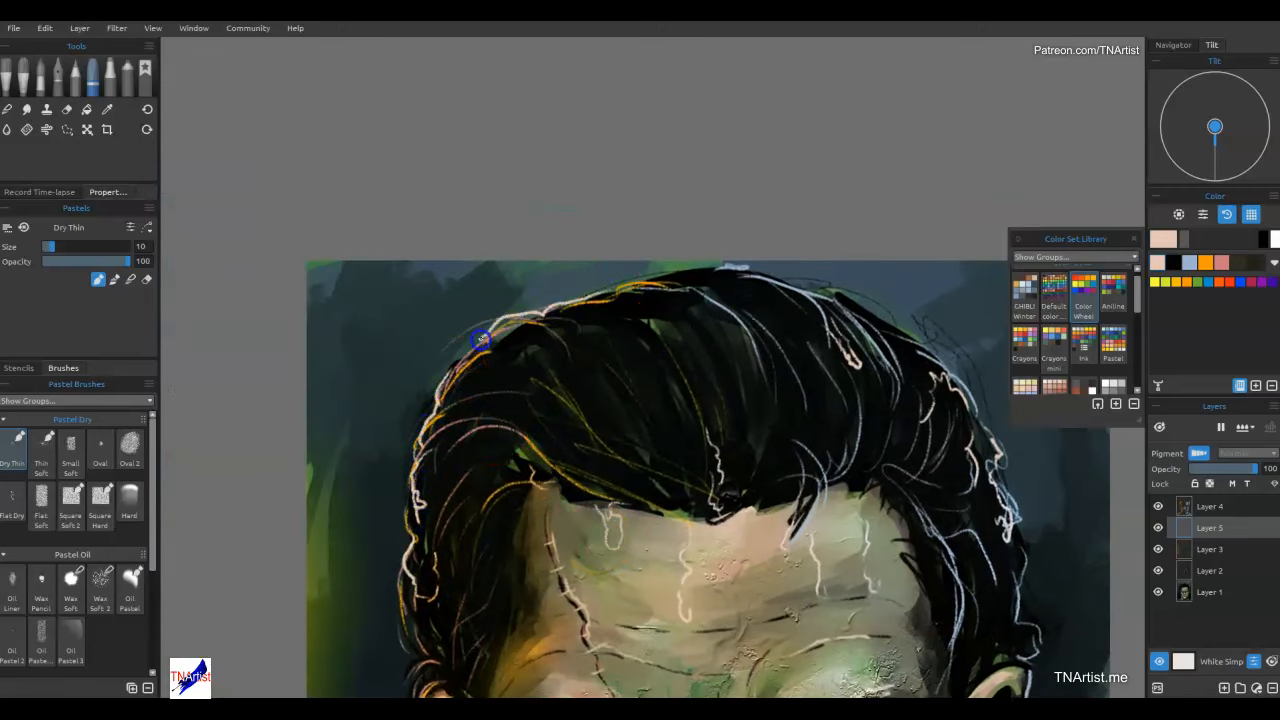
Draw small pale peach raindrops in the background on both sides of the head.
left_click_drag(932, 299, 948, 279)
left_click_drag(403, 309, 415, 293)
left_click_drag(394, 341, 405, 333)
left_click_drag(377, 440, 361, 488)
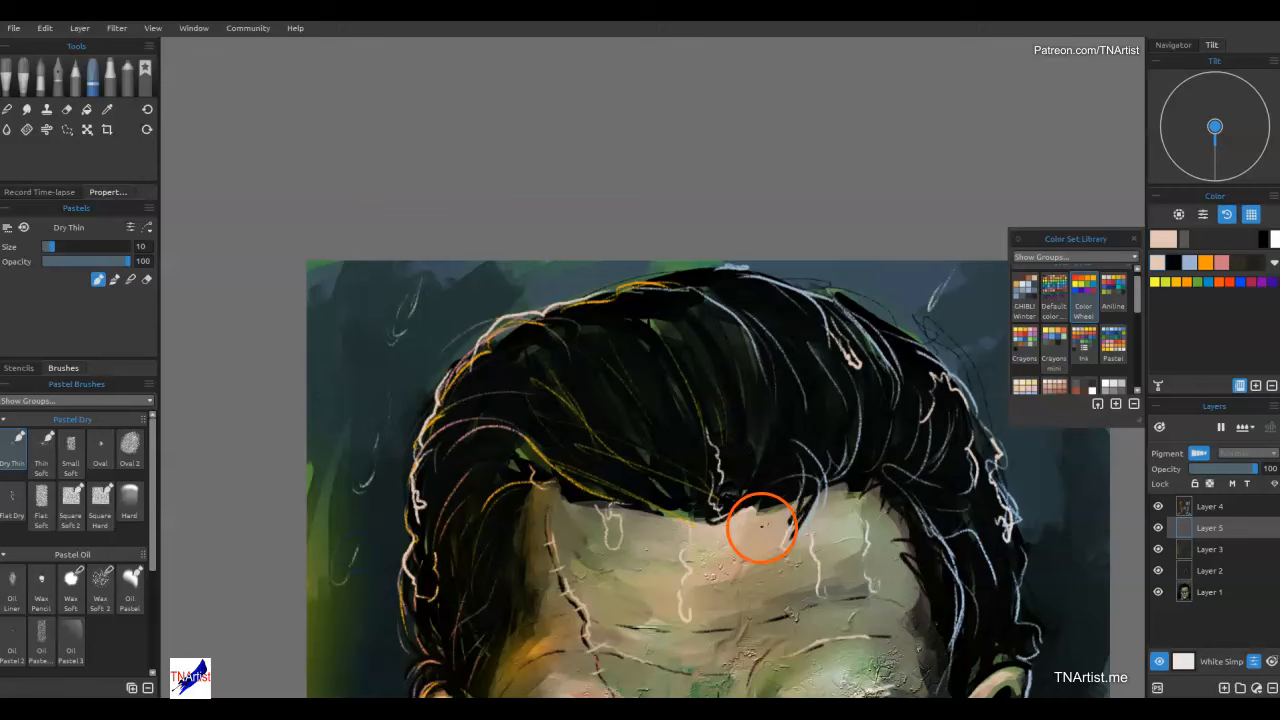
left_click_drag(714, 548, 451, 280)
left_click_drag(794, 292, 825, 196)
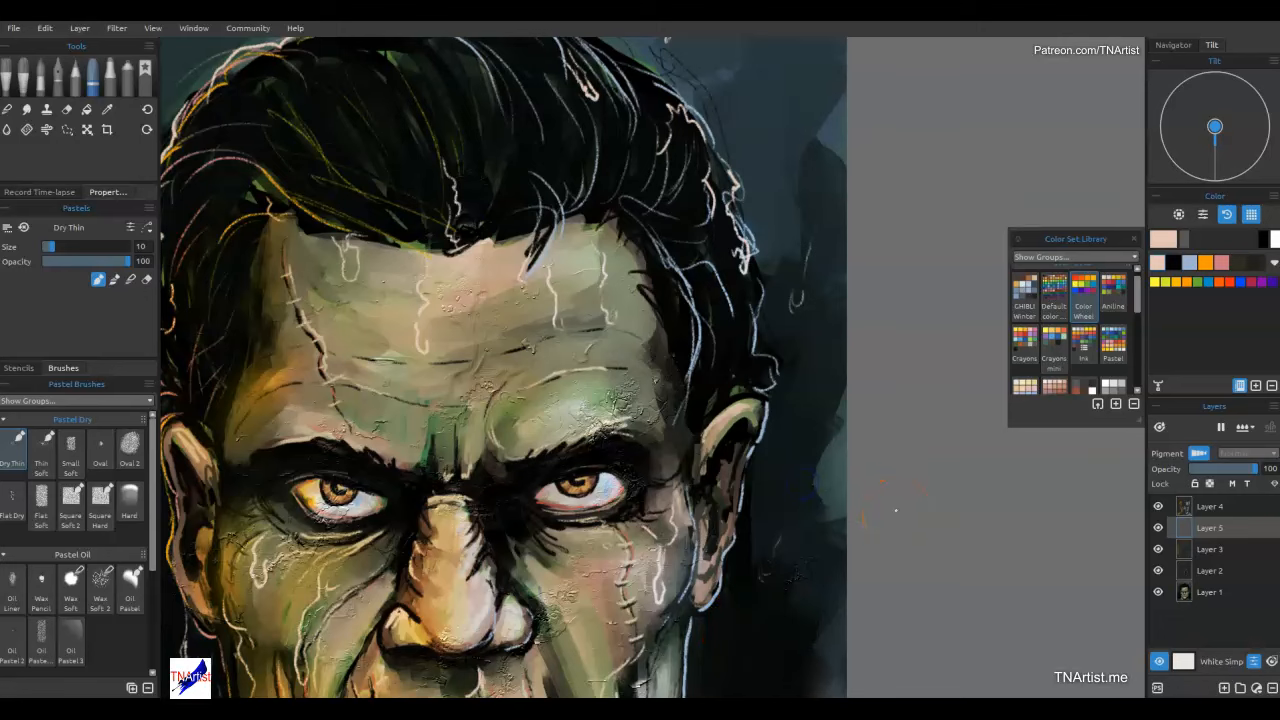
key("ctrl+0")
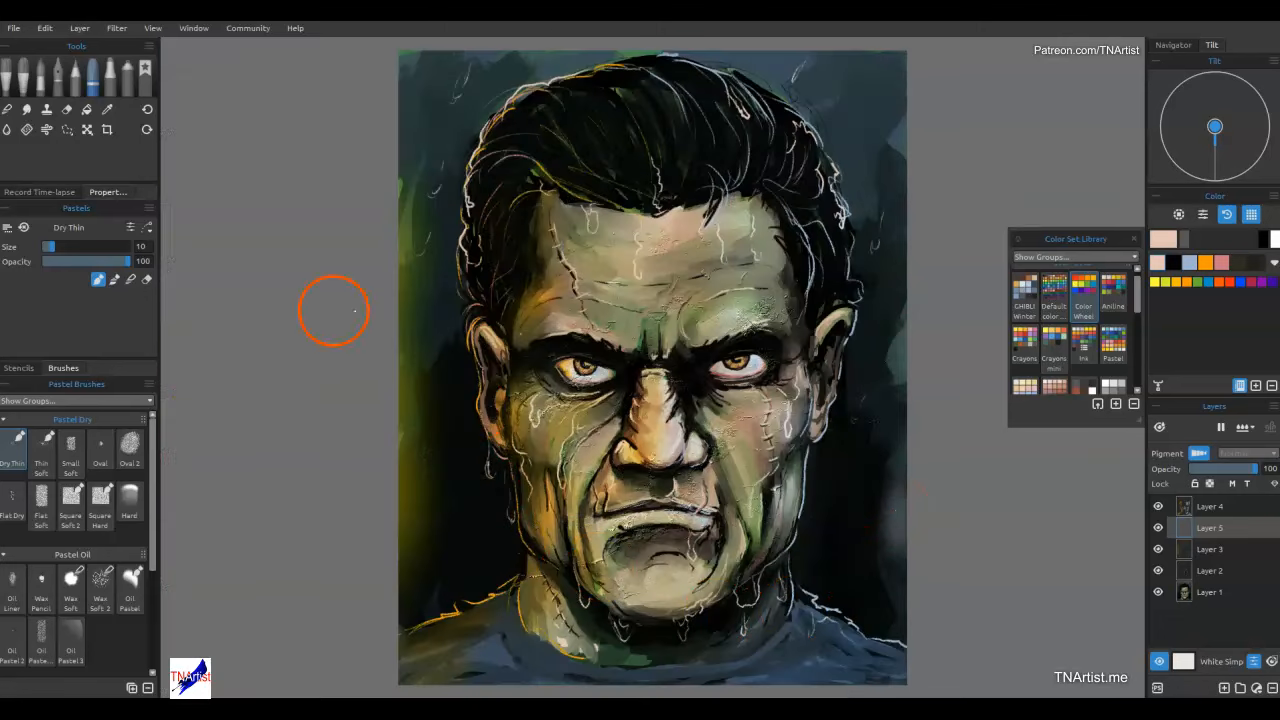
Add a new layer above Layer 5 and draw thick, slanted pale peach raindrops around the head.
left_click(1224, 688)
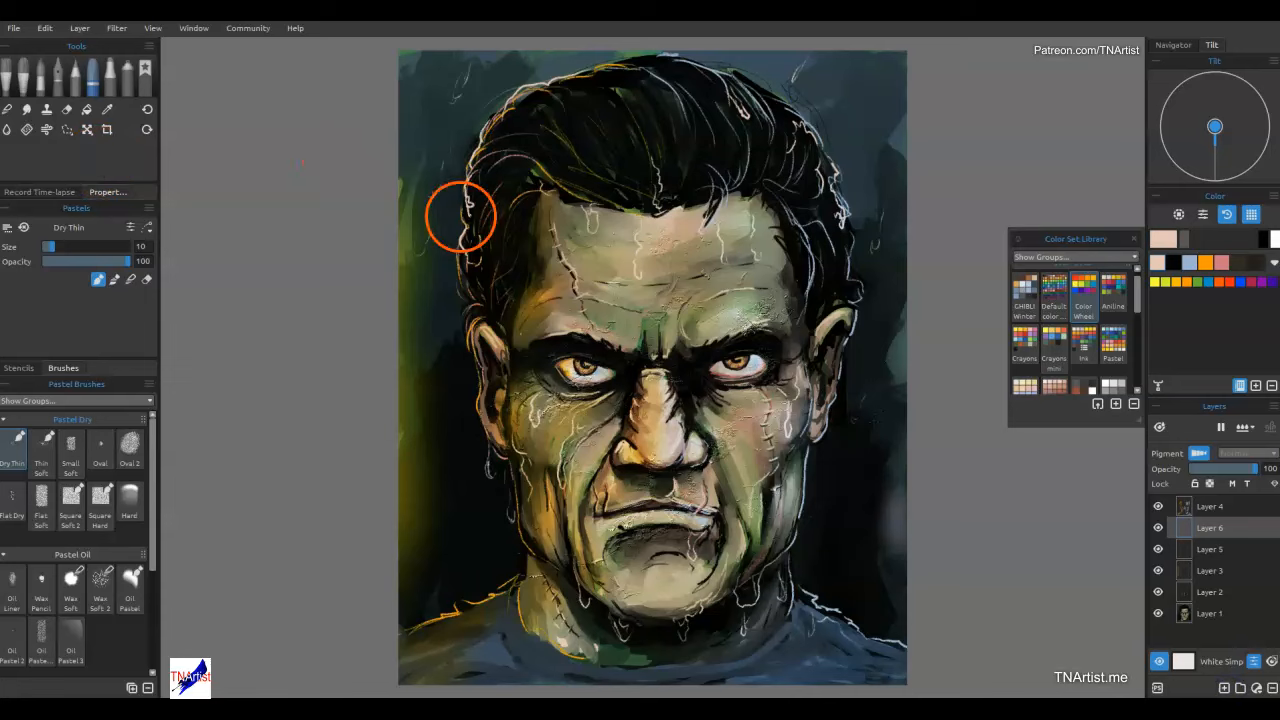
left_click_drag(514, 60, 514, 76)
left_click_drag(836, 86, 841, 68)
left_click_drag(882, 118, 887, 100)
left_click_drag(429, 524, 424, 506)
Load the Pebbles stencil from the stencil library, then enlarge and position it to cover the whole portrait.
left_click(19, 368)
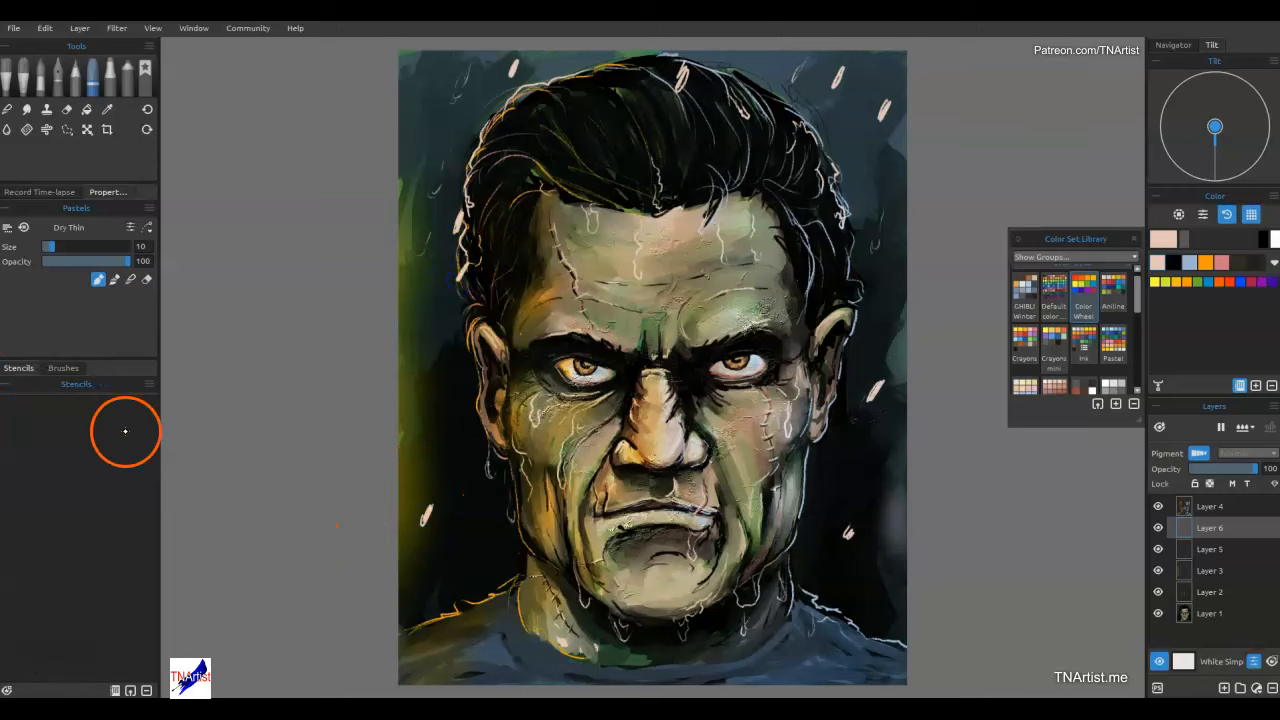
left_click(148, 384)
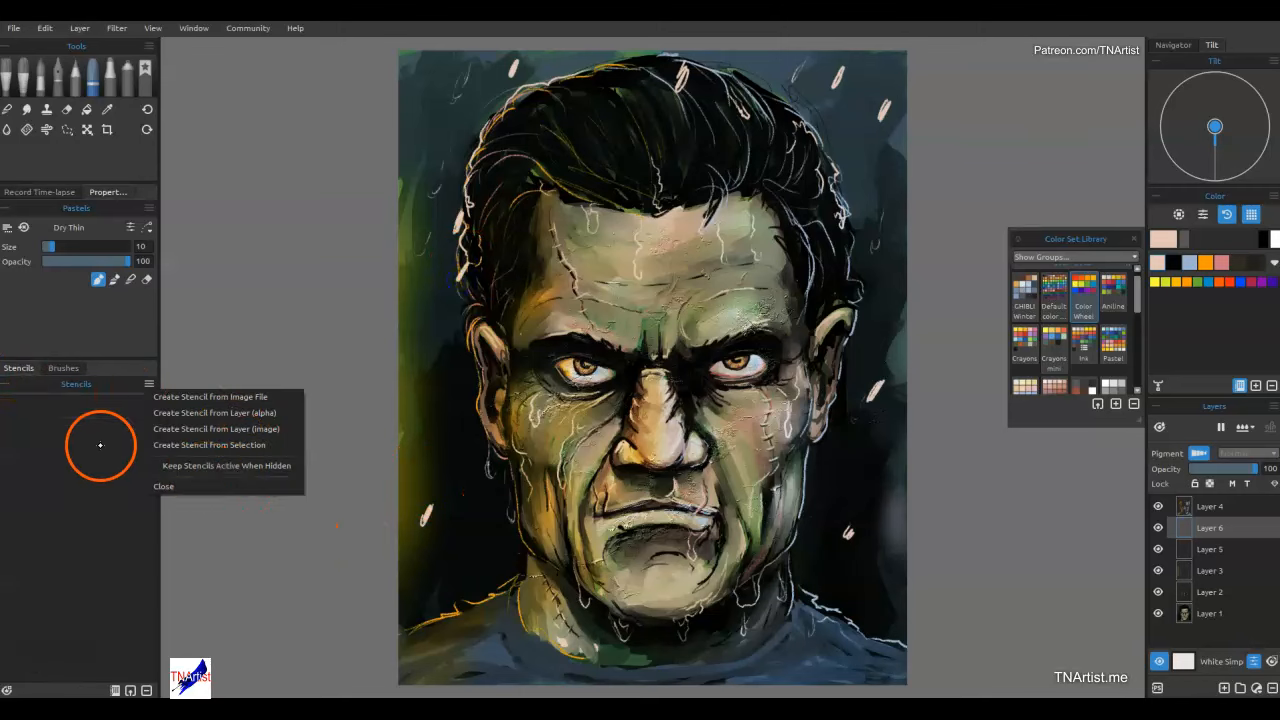
left_click(108, 400)
left_click(115, 690)
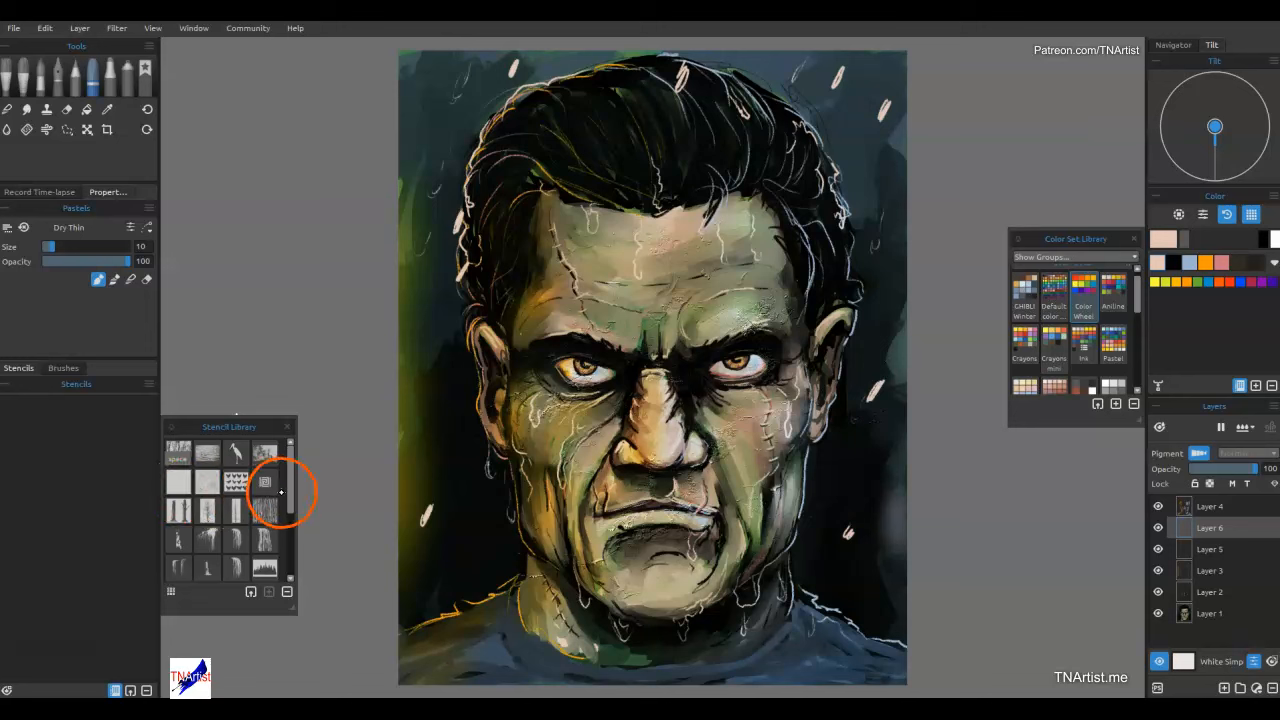
left_click(210, 480)
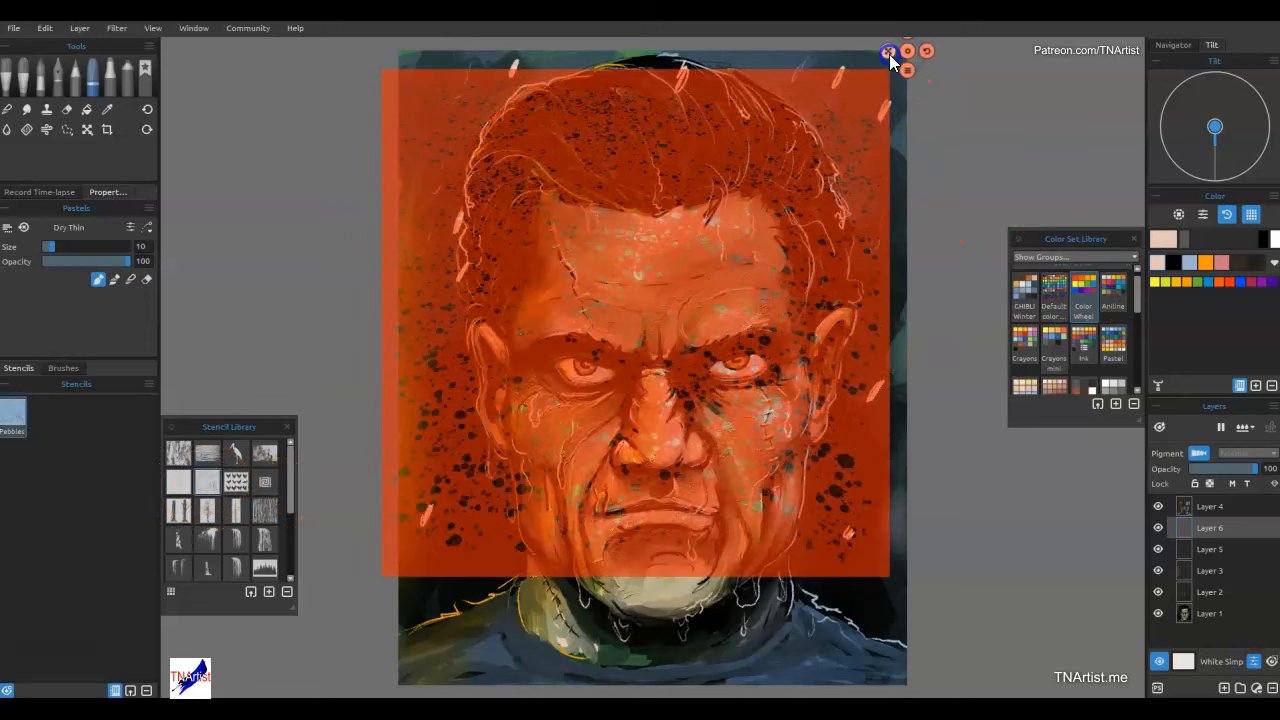
left_click_drag(889, 54, 1032, 35)
left_click_drag(955, 65, 874, 211)
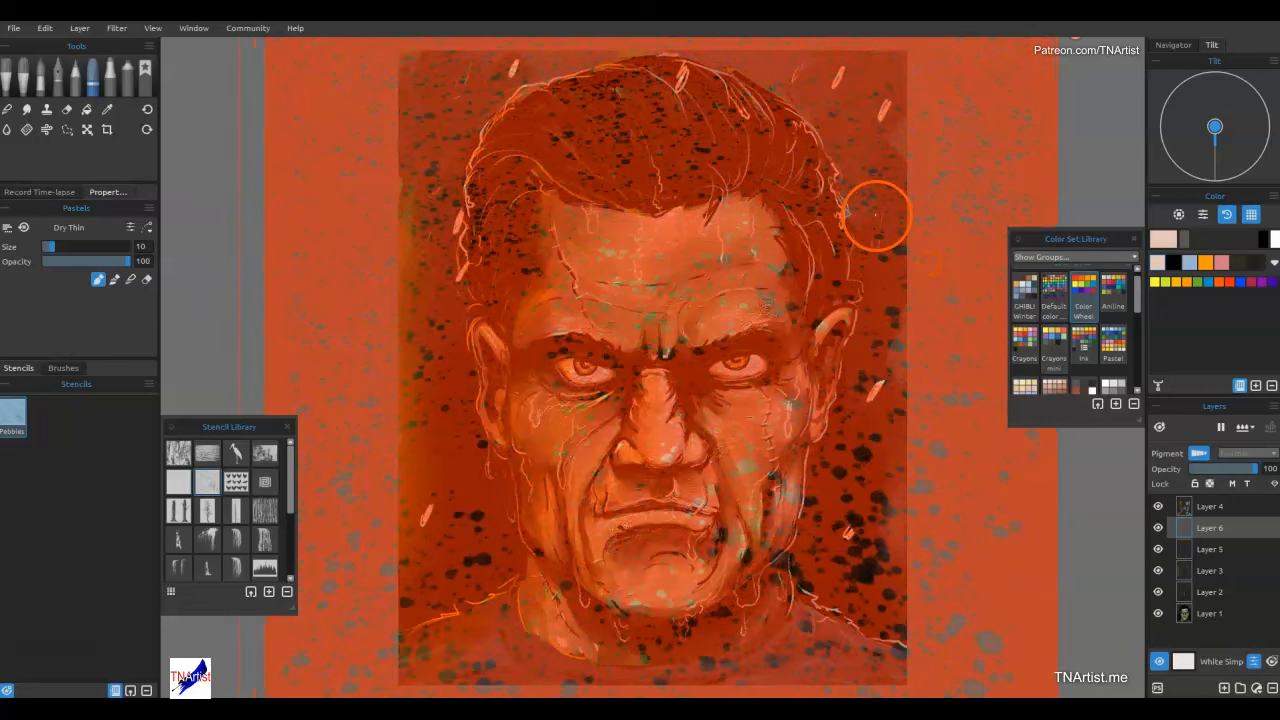
Increase the Dry Thin pastel to size 70, paint pale peach speckles through the stencil around the head, and turn the stencil off.
key("bracketright")
key("bracketright")
key("bracketright")
key("bracketright")
key("bracketright")
key("bracketright")
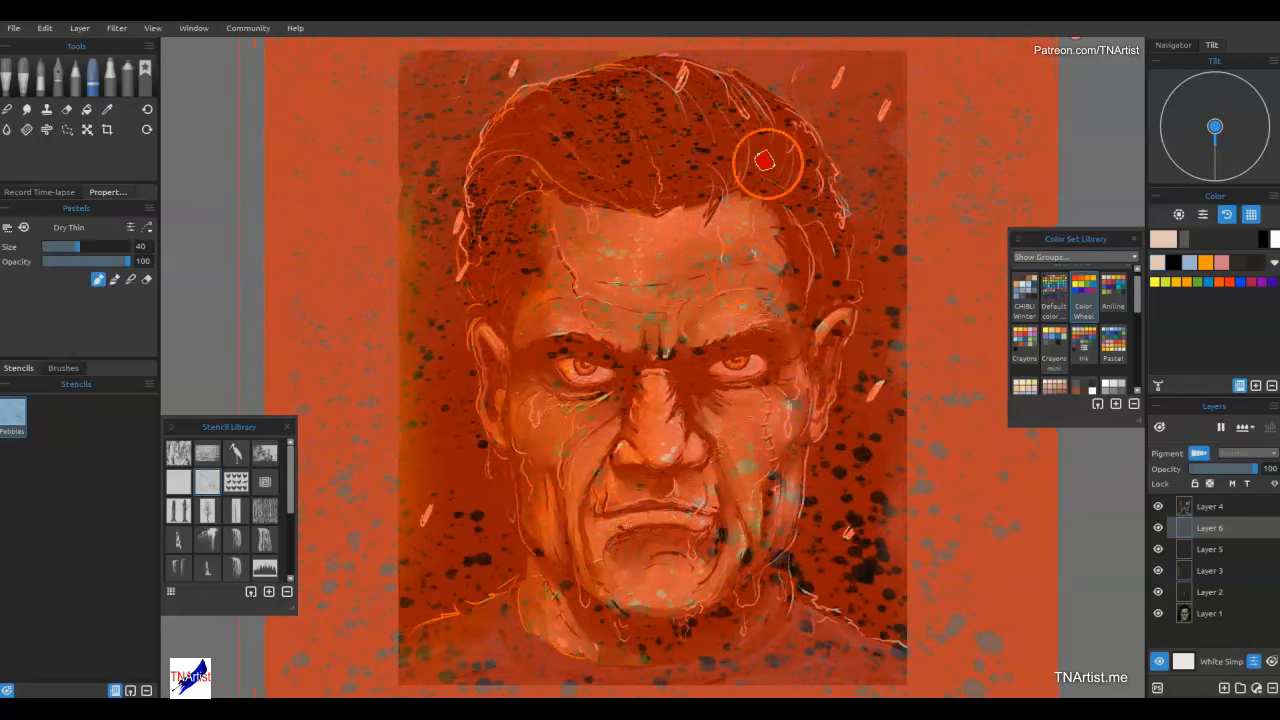
left_click_drag(660, 110, 643, 246)
mouse_move(464, 224)
left_mouse_down()
mouse_move(500, 67)
mouse_move(440, 210)
left_mouse_up()
mouse_move(809, 175)
left_mouse_down()
mouse_move(923, 305)
mouse_move(961, 398)
left_mouse_up()
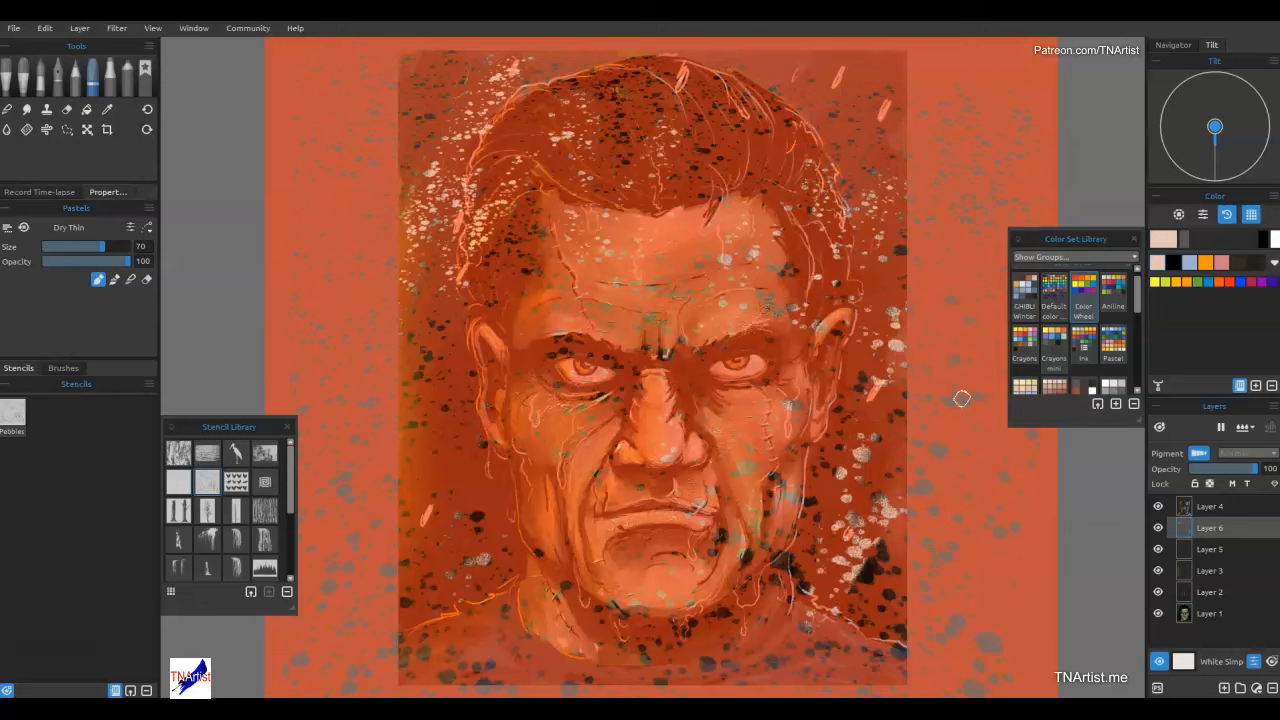
key("s")
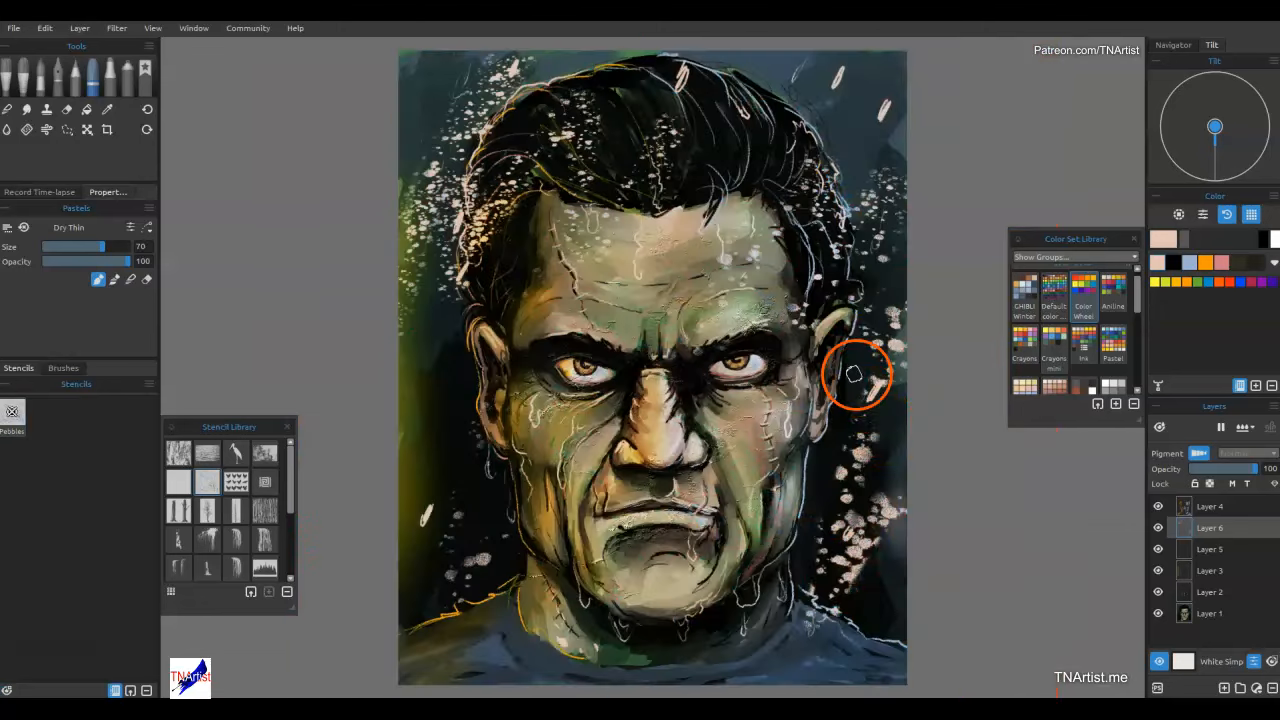
Transform the speckle layer, rotating it 9.76° and stretching it to 10.087 by 24.621 in beyond the canvas edges.
key("ctrl+t")
scroll(434, 214, "down", 5)
left_click_drag(651, 149, 675, 171)
left_click_drag(590, 169, 617, 74)
left_click_drag(508, 391, 429, 537)
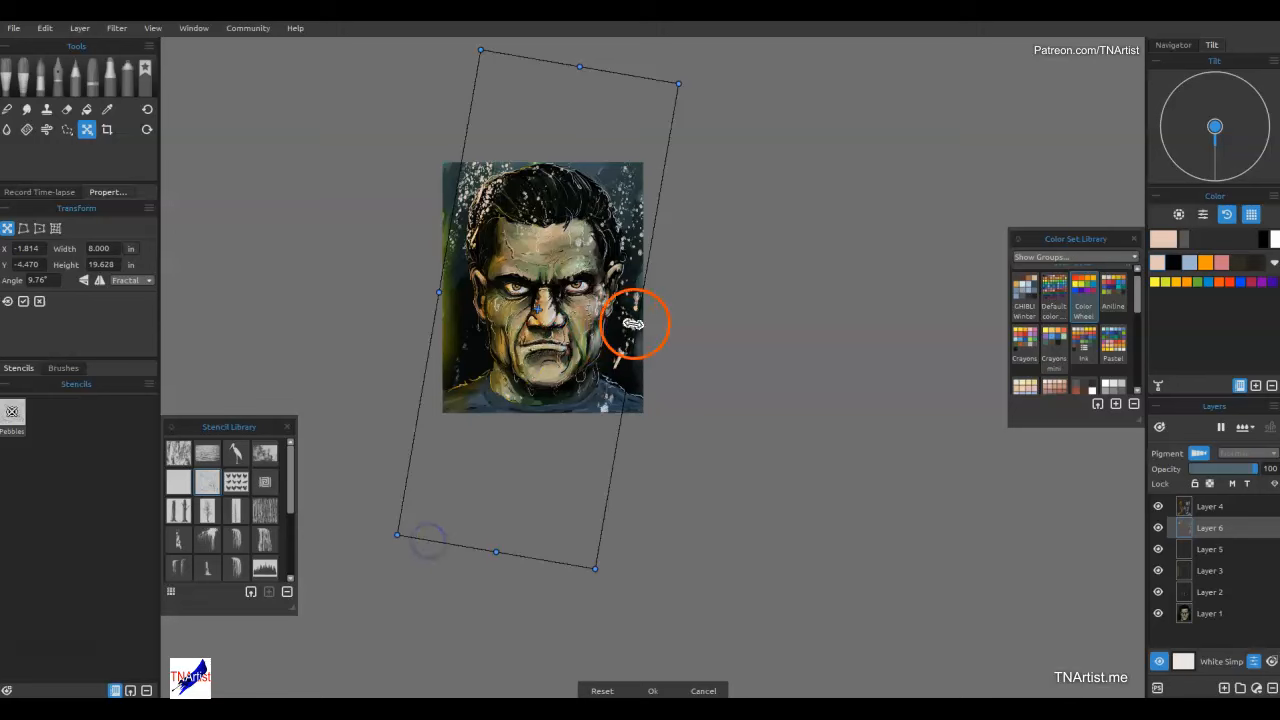
left_click_drag(634, 323, 658, 329)
left_click_drag(440, 293, 406, 290)
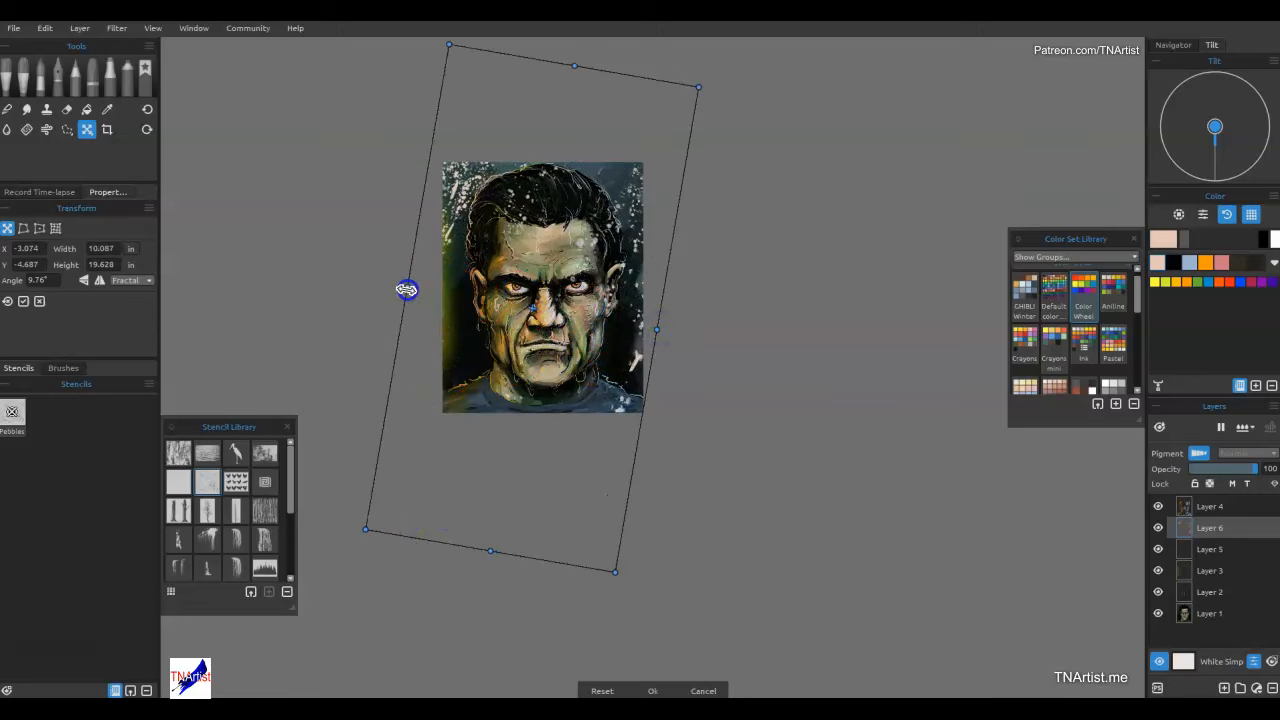
left_click_drag(571, 73, 591, 34)
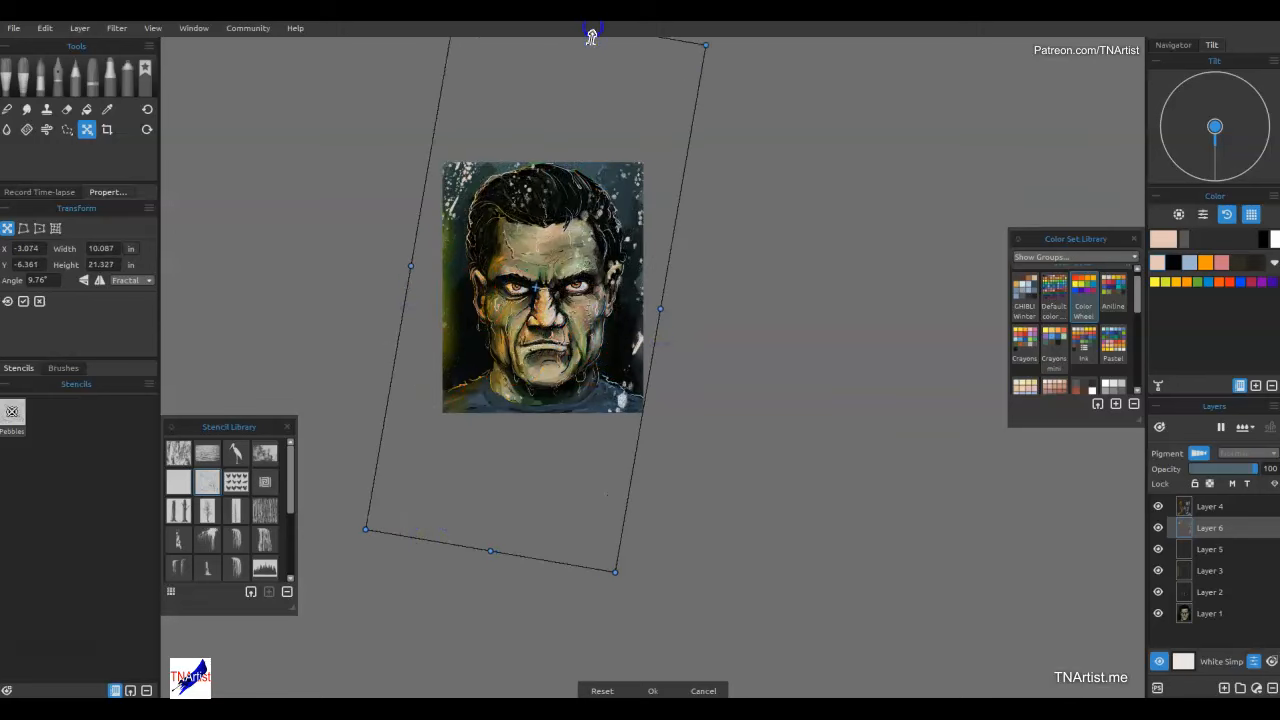
left_click_drag(486, 549, 443, 626)
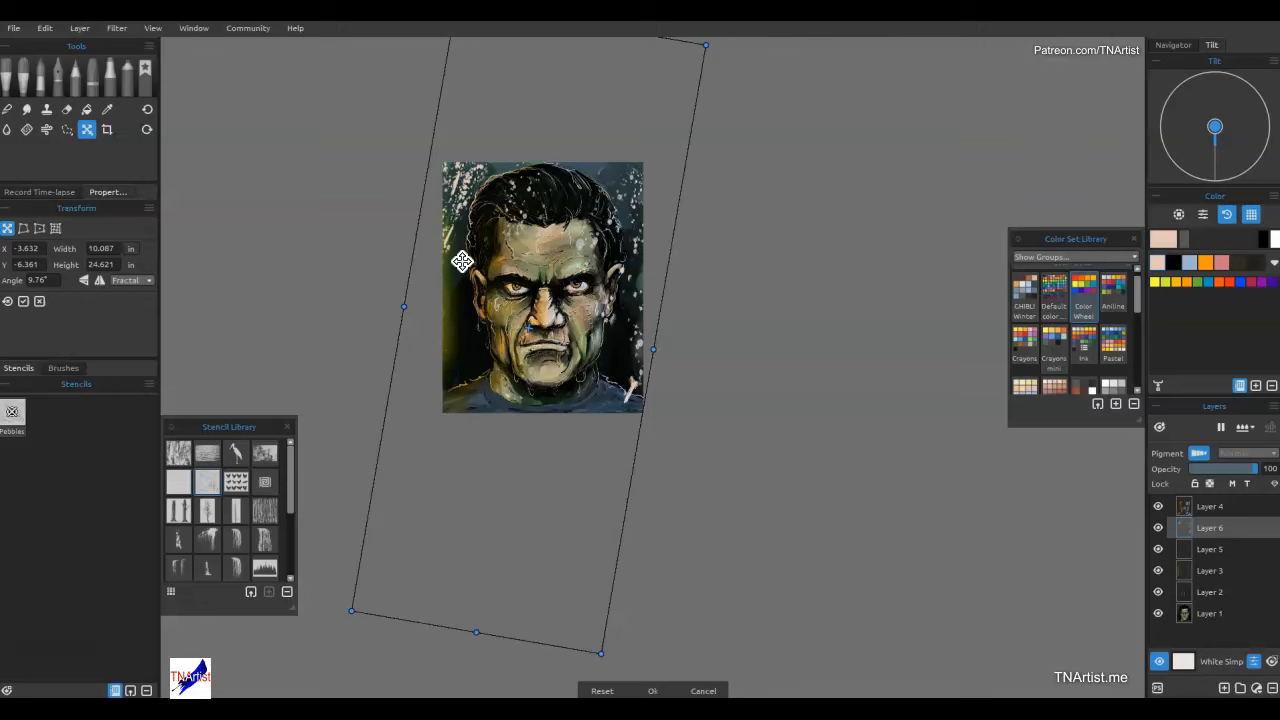
key("Return")
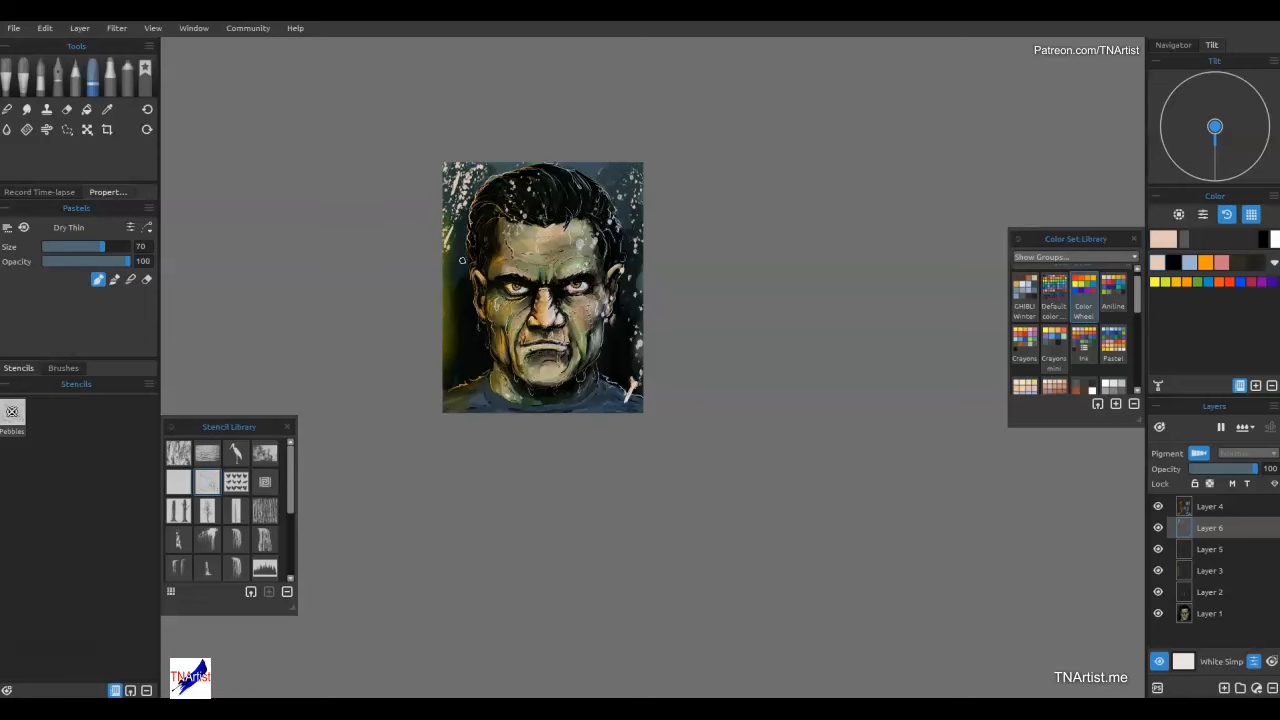
key("ctrl+0")
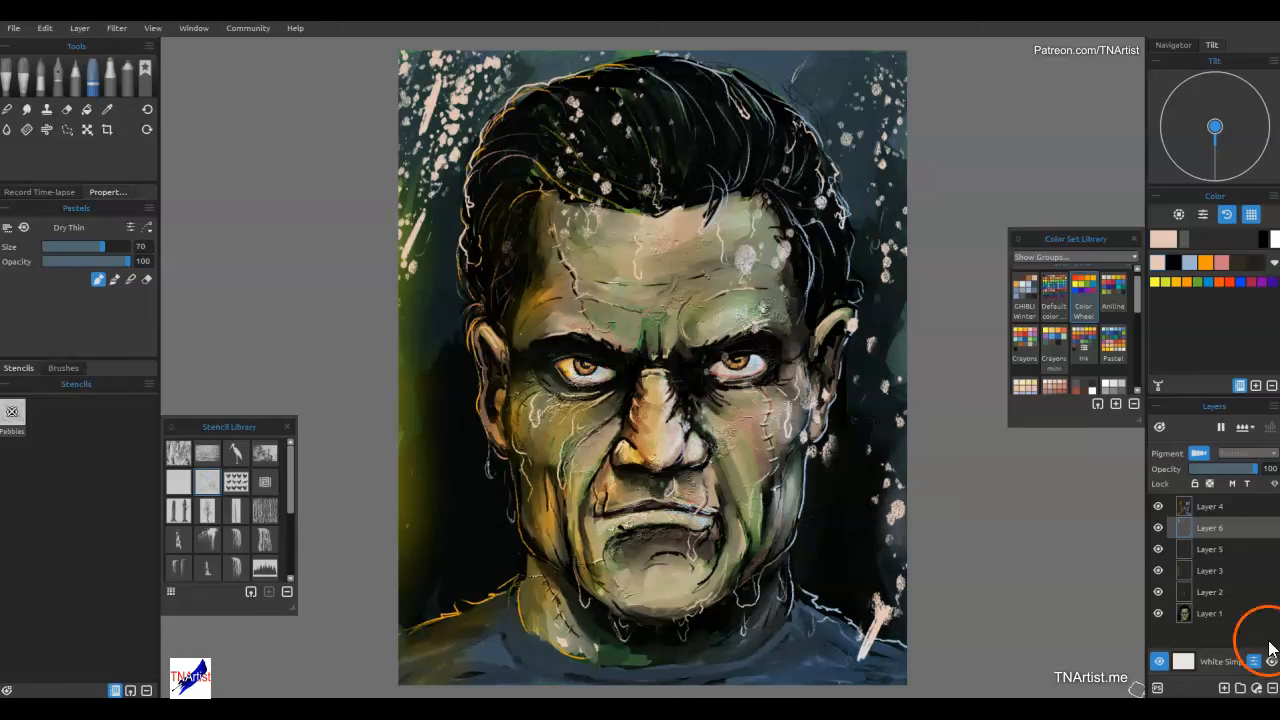
Turn off pigment mixing on Layer 6, set its blending mode to Overlay, and delete Layer 5 with the drips.
left_click(1158, 549)
left_click(1158, 549)
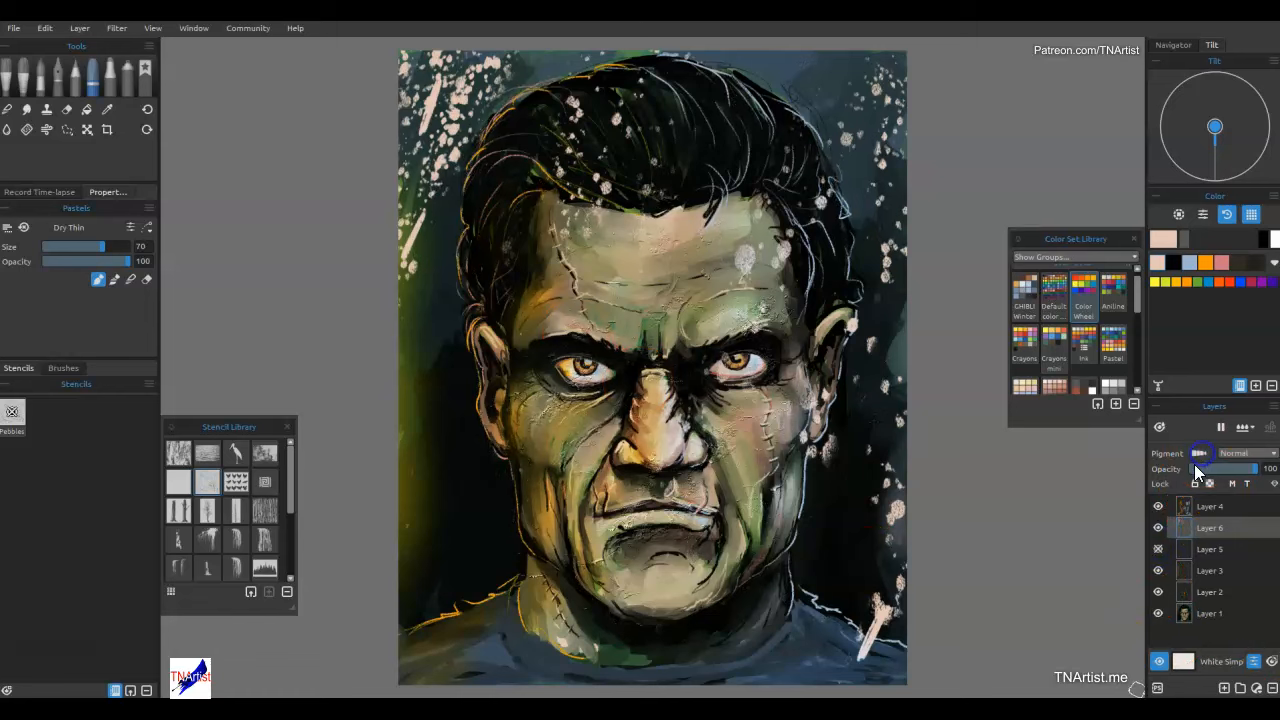
left_click(1243, 453)
left_click(1233, 539)
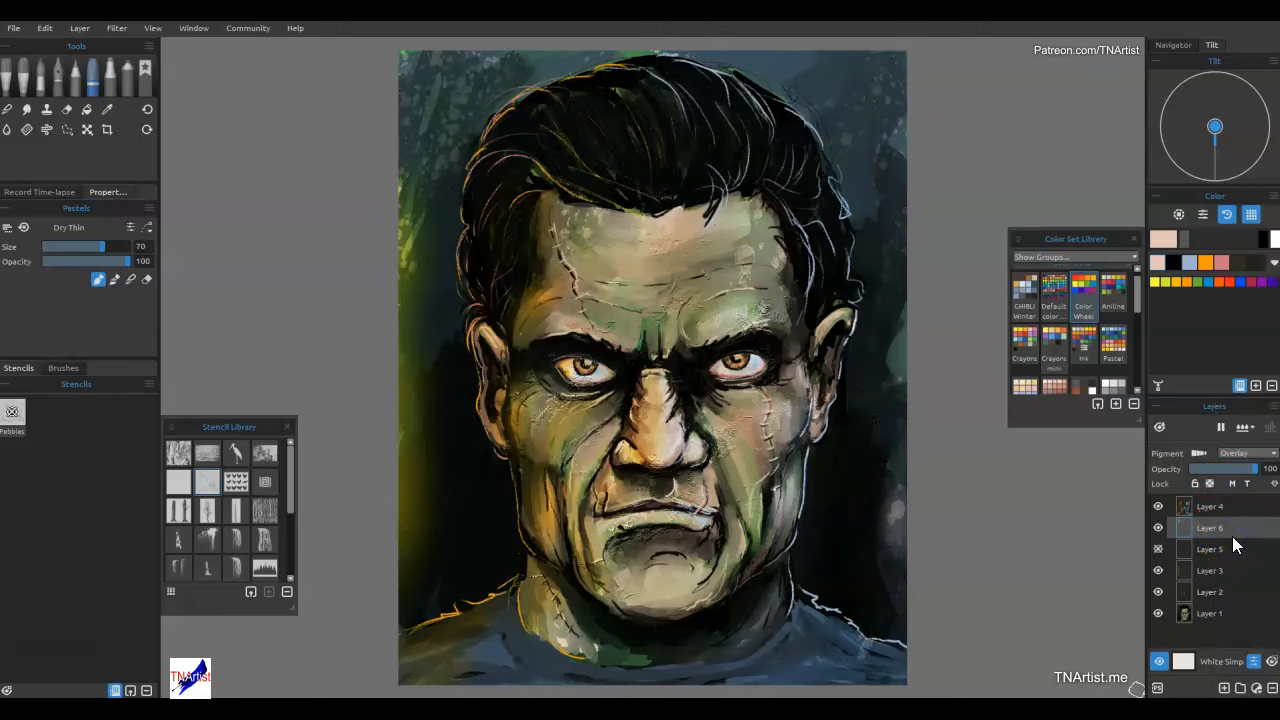
left_click(1233, 543)
left_click(1272, 688)
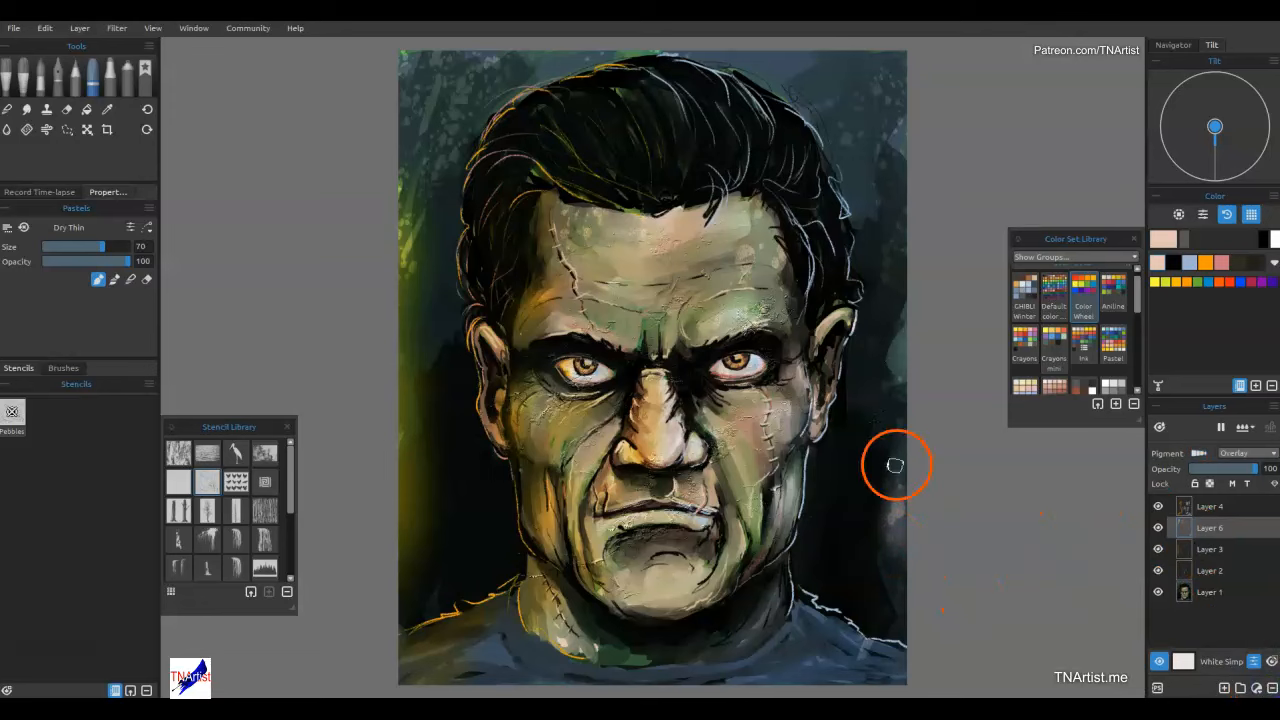
Reactivate the Pebbles stencil and paint light blue speckles over the background on the Overlay layer, then turn the stencil off.
key("ctrl+t")
key("Return")
left_click(14, 410)
key("Escape")
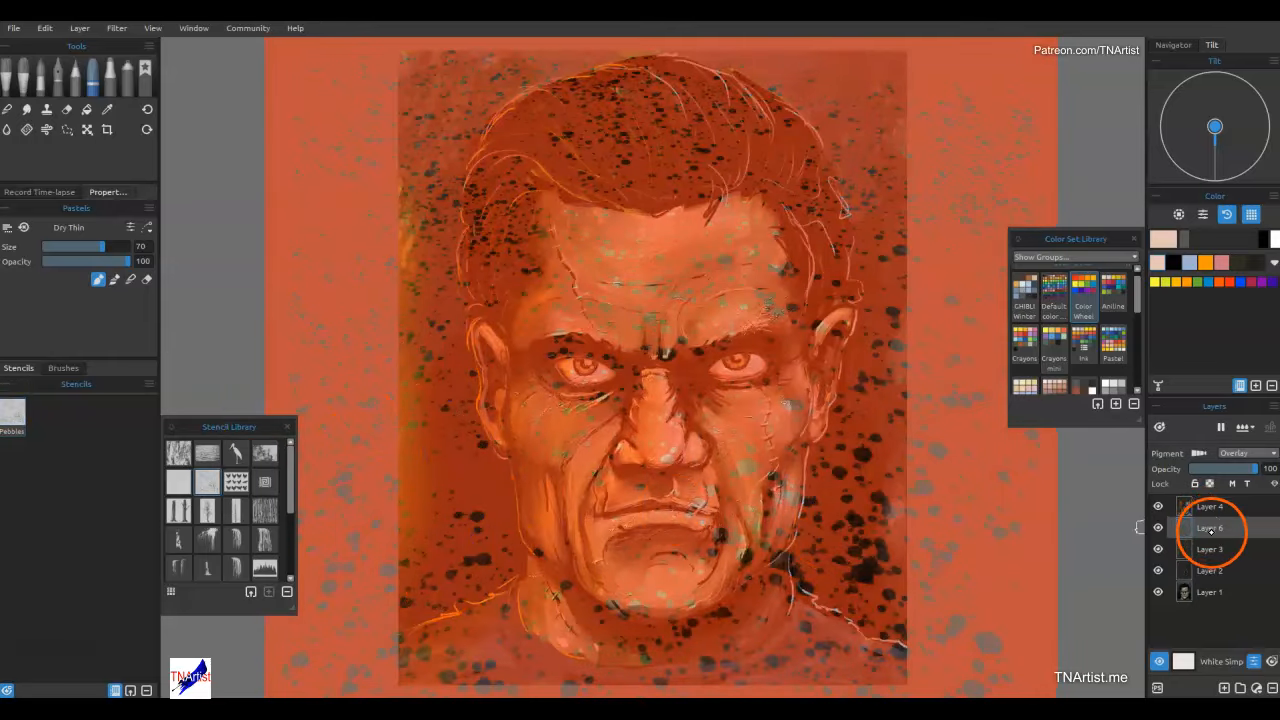
left_click(1190, 262)
left_click_drag(838, 552, 843, 487)
key("ctrl+z")
left_click_drag(862, 561, 858, 434)
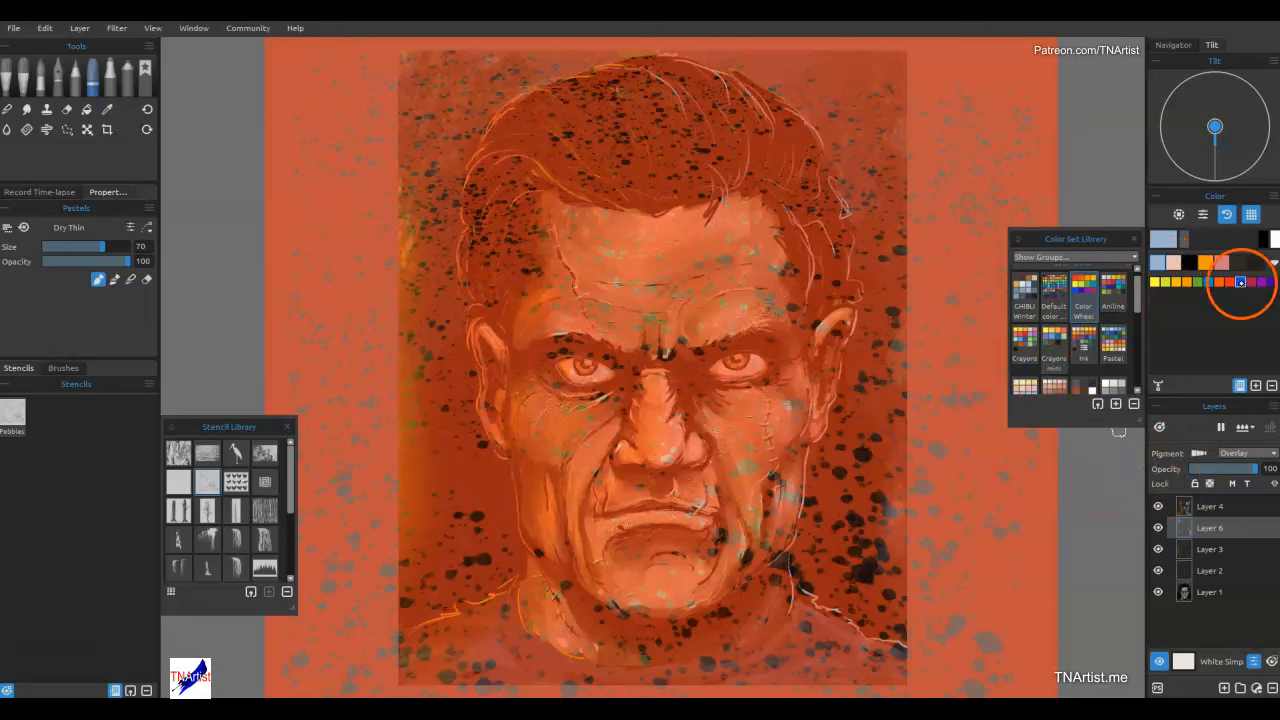
left_click(1164, 238)
left_click(793, 244)
left_click(732, 478)
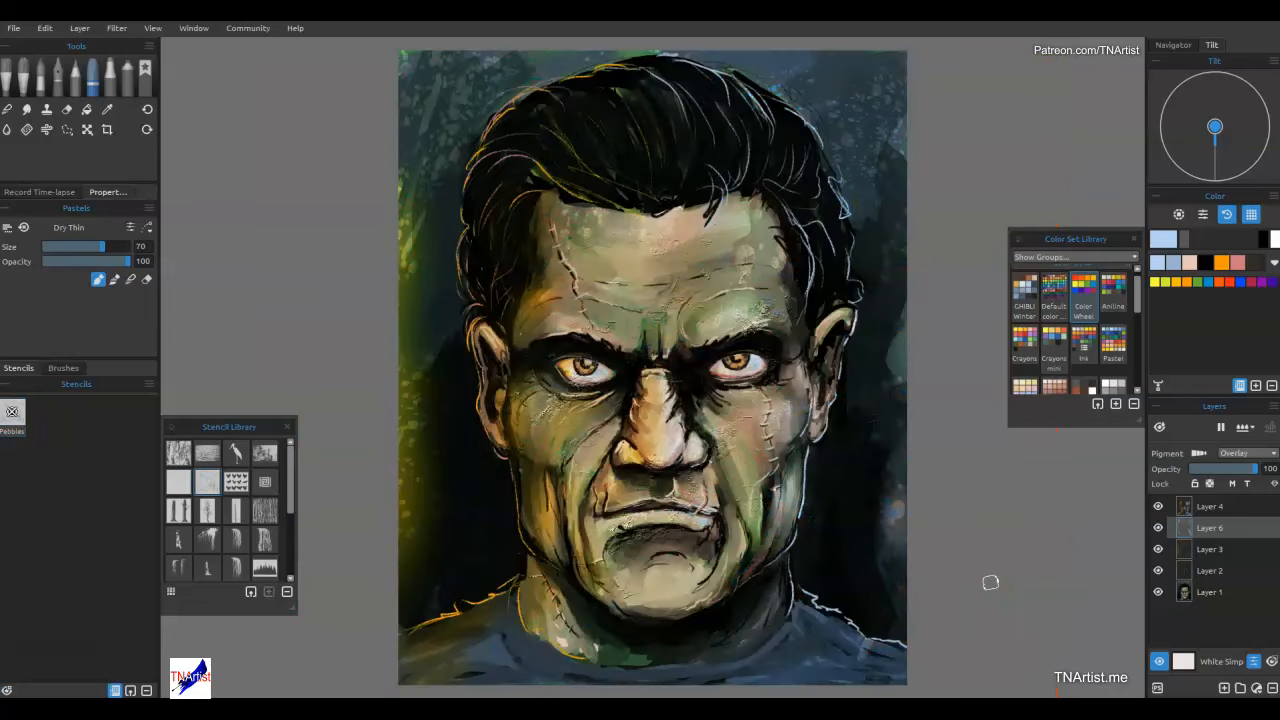
Merge all the layers from Layer 4 down to Layer 1 into a single layer.
left_click(1208, 506)
left_click(1218, 591, "shift")
right_click(1218, 593)
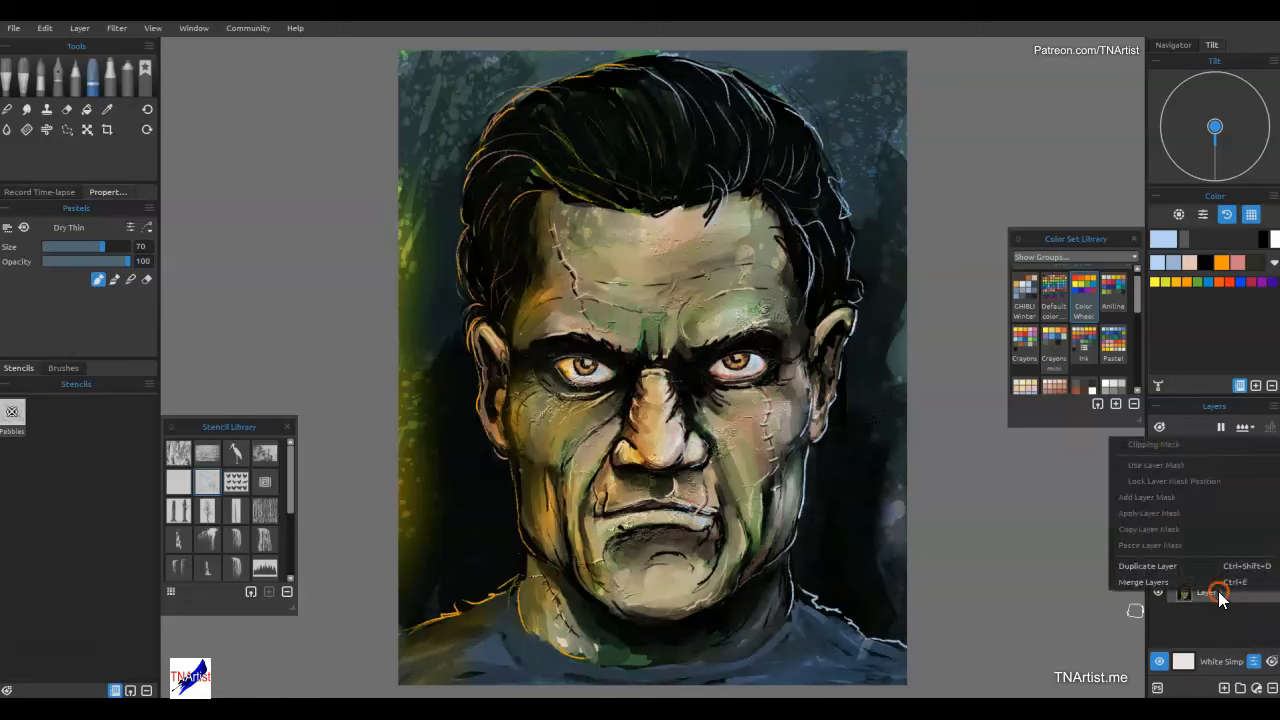
left_click(1202, 584)
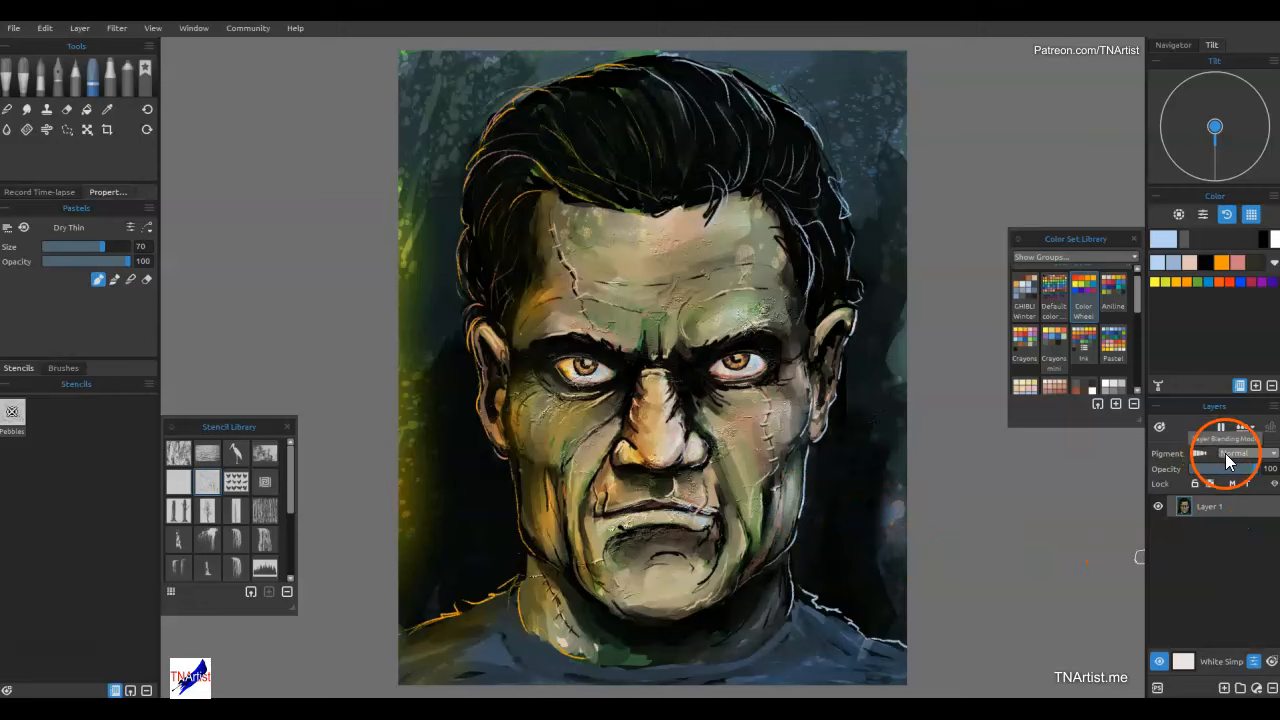
Make a freehand selection around the man's face, ears and neck, following the hairline and the shirt collar.
left_click(66, 130)
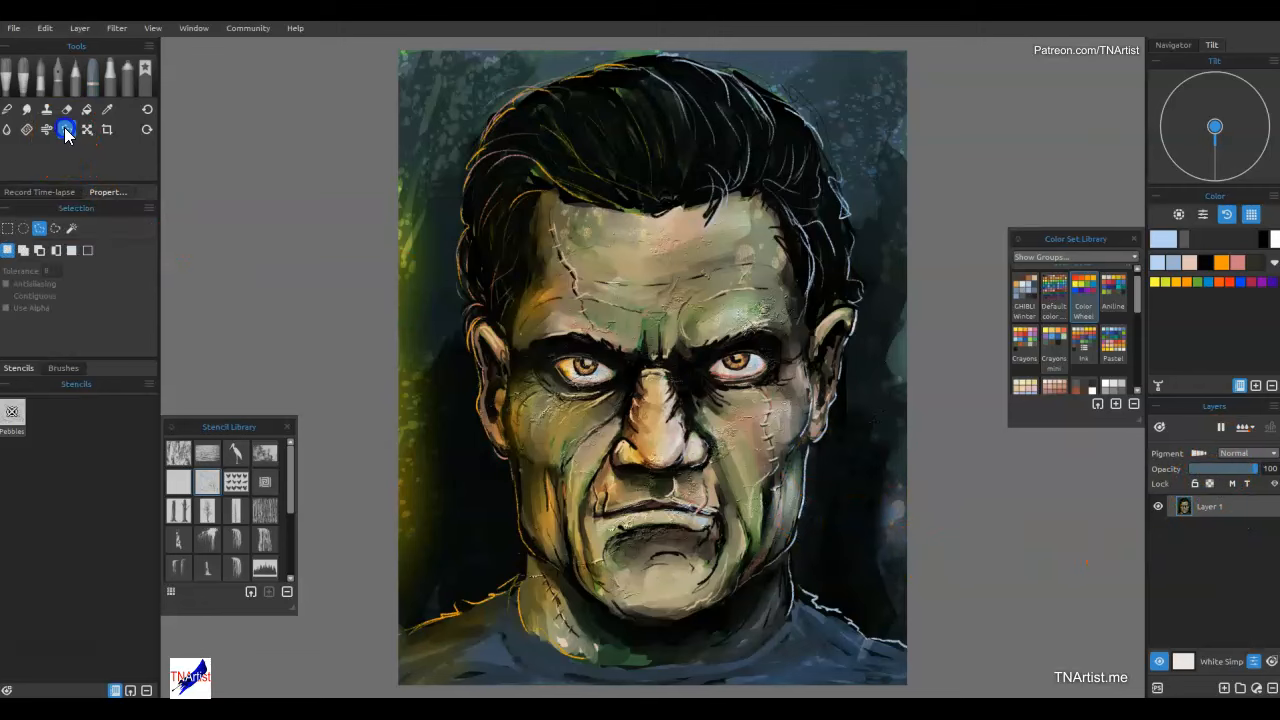
mouse_move(791, 611)
left_mouse_down()
mouse_move(809, 457)
mouse_move(855, 326)
mouse_move(822, 322)
mouse_move(719, 190)
mouse_move(566, 190)
mouse_move(485, 321)
left_mouse_up()
mouse_move(477, 402)
left_mouse_down()
mouse_move(515, 477)
mouse_move(520, 594)
mouse_move(551, 644)
mouse_move(637, 668)
mouse_move(732, 666)
mouse_move(790, 611)
left_mouse_up()
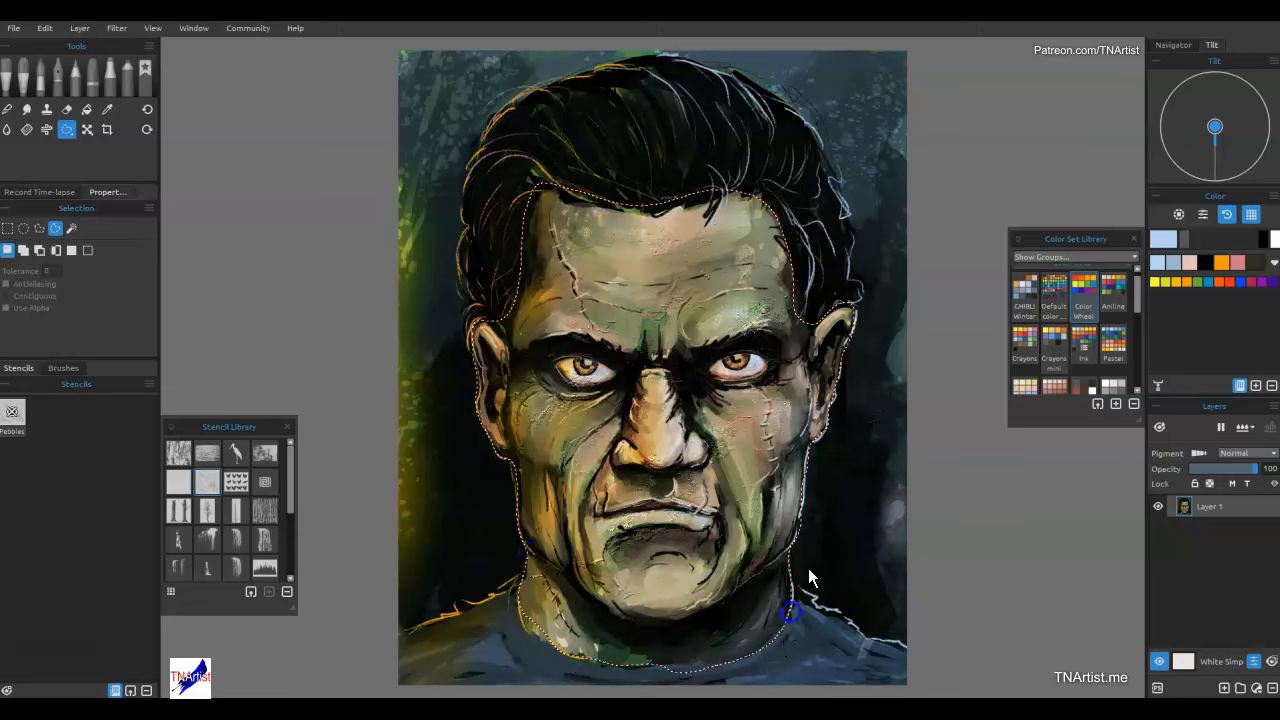
Add a new layer above the merged painting and fill the face selection with a medium blue from the GHIBLI Winter color set.
left_click(1224, 688)
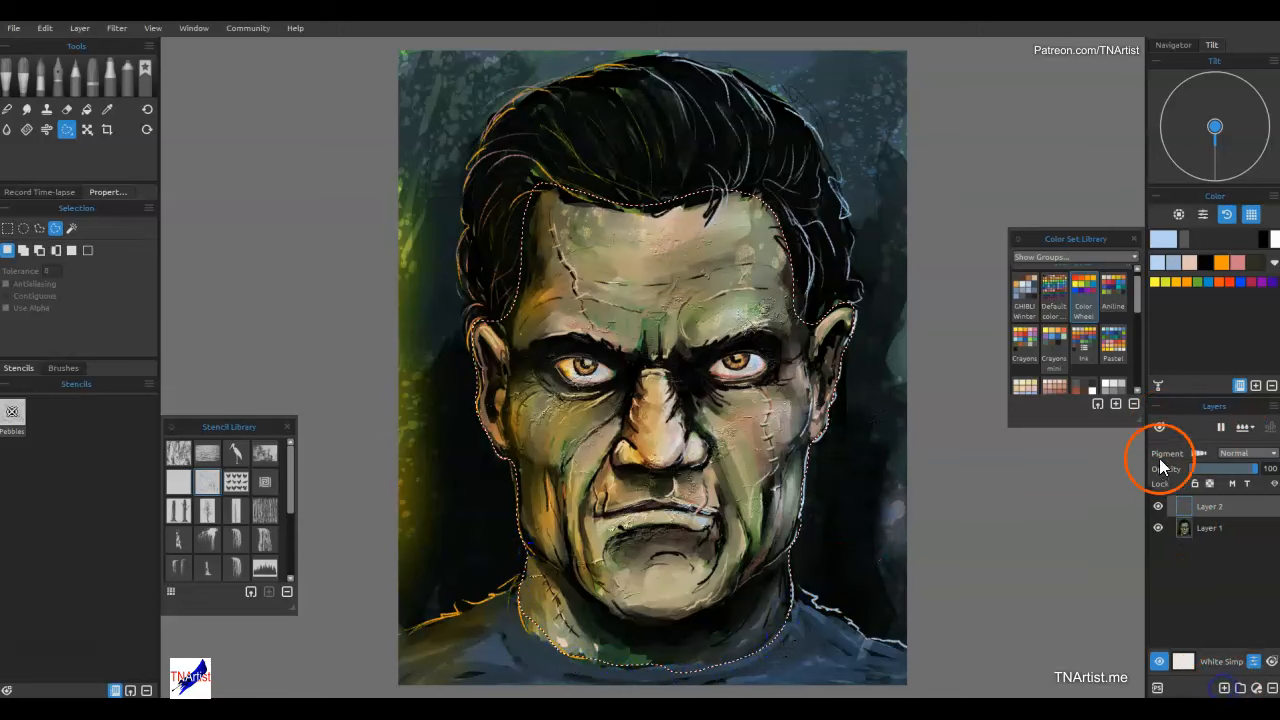
left_click(1030, 293)
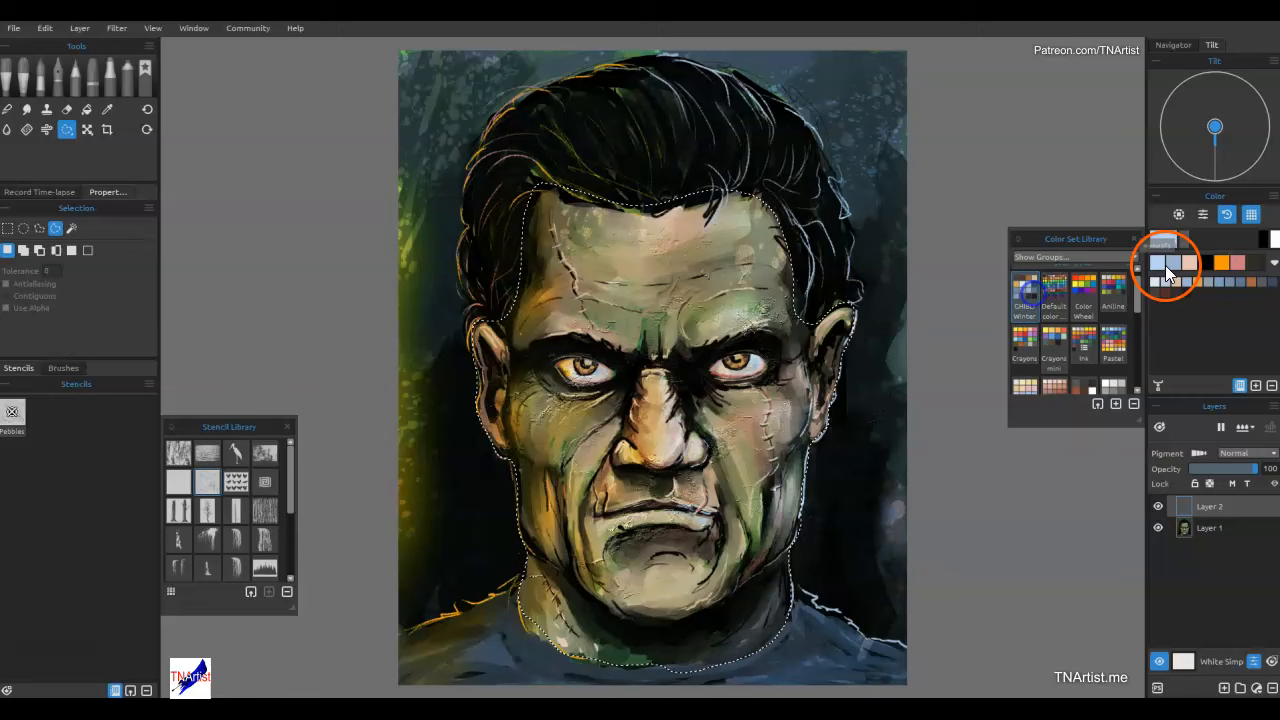
left_click(1222, 282)
key("b")
key("g")
left_click(714, 449)
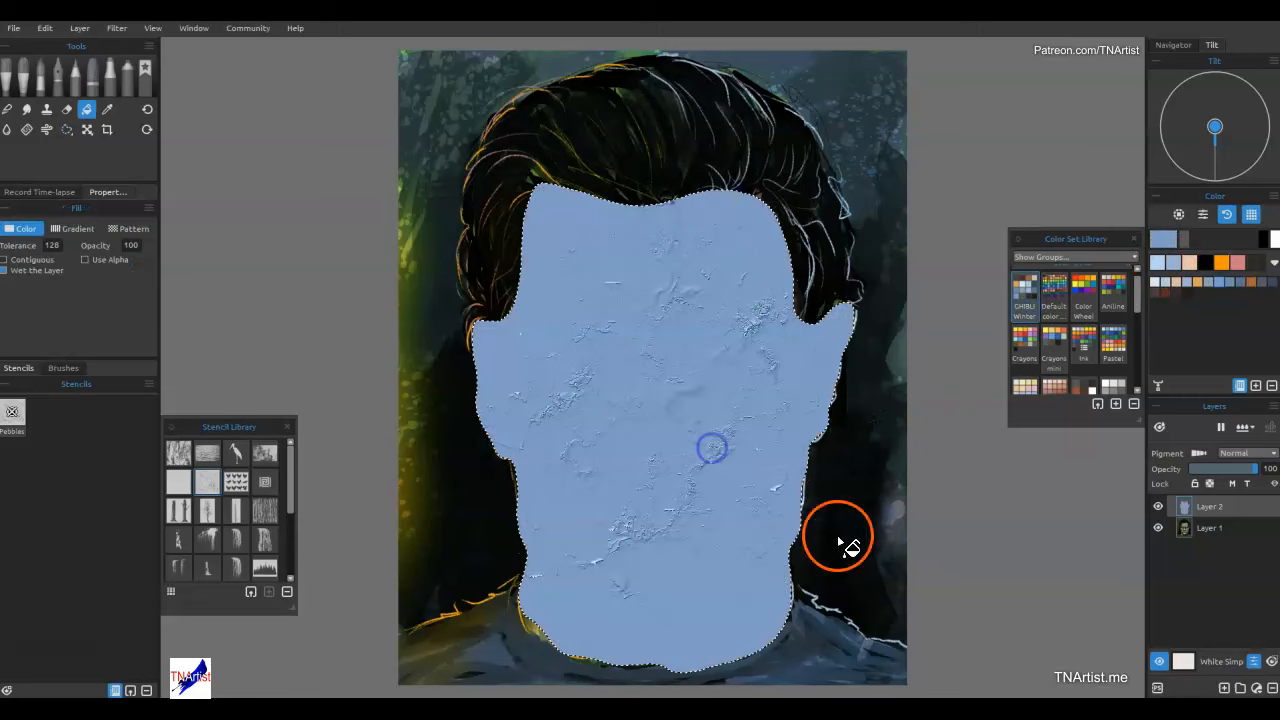
Set the blue fill layer's blending mode to Overlay and lower its opacity to 31.
left_click(1228, 453)
left_click(1236, 539)
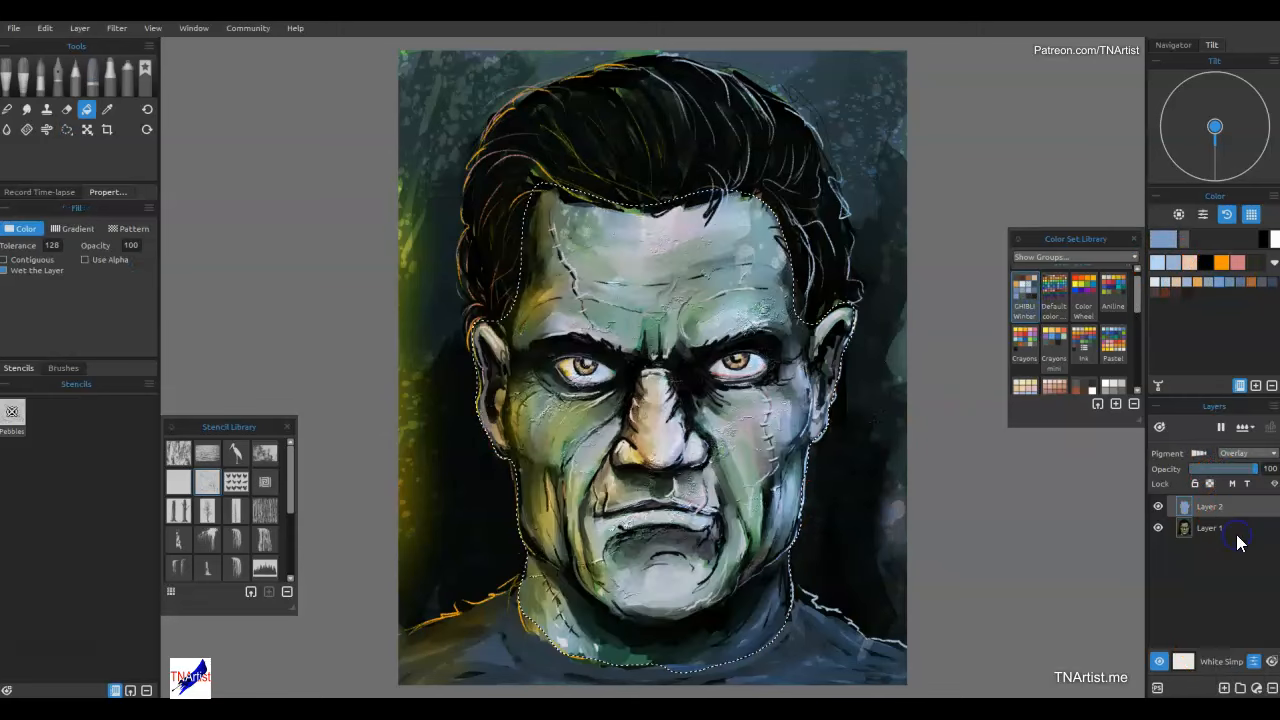
left_click_drag(1169, 471, 1198, 470)
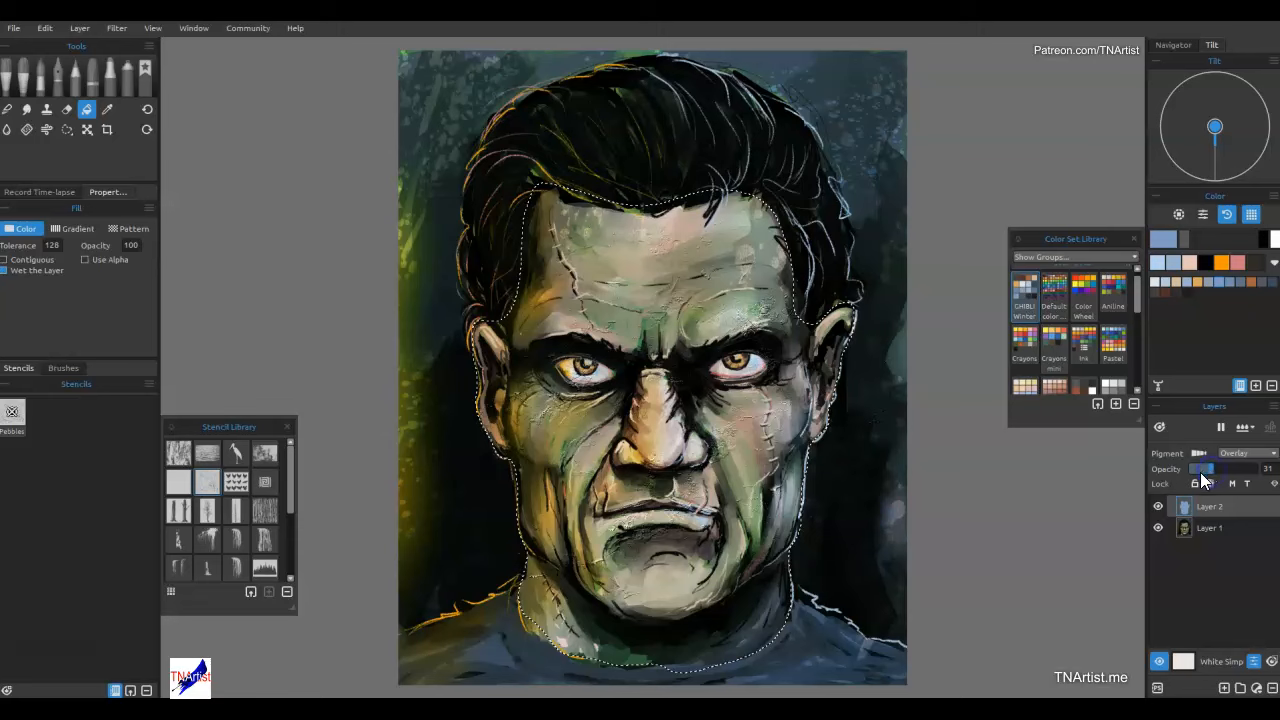
Deselect the face and apply a Gaussian Blur with radius 8 to the blue Overlay layer.
key("ctrl+d")
left_click(121, 31)
left_click(137, 212)
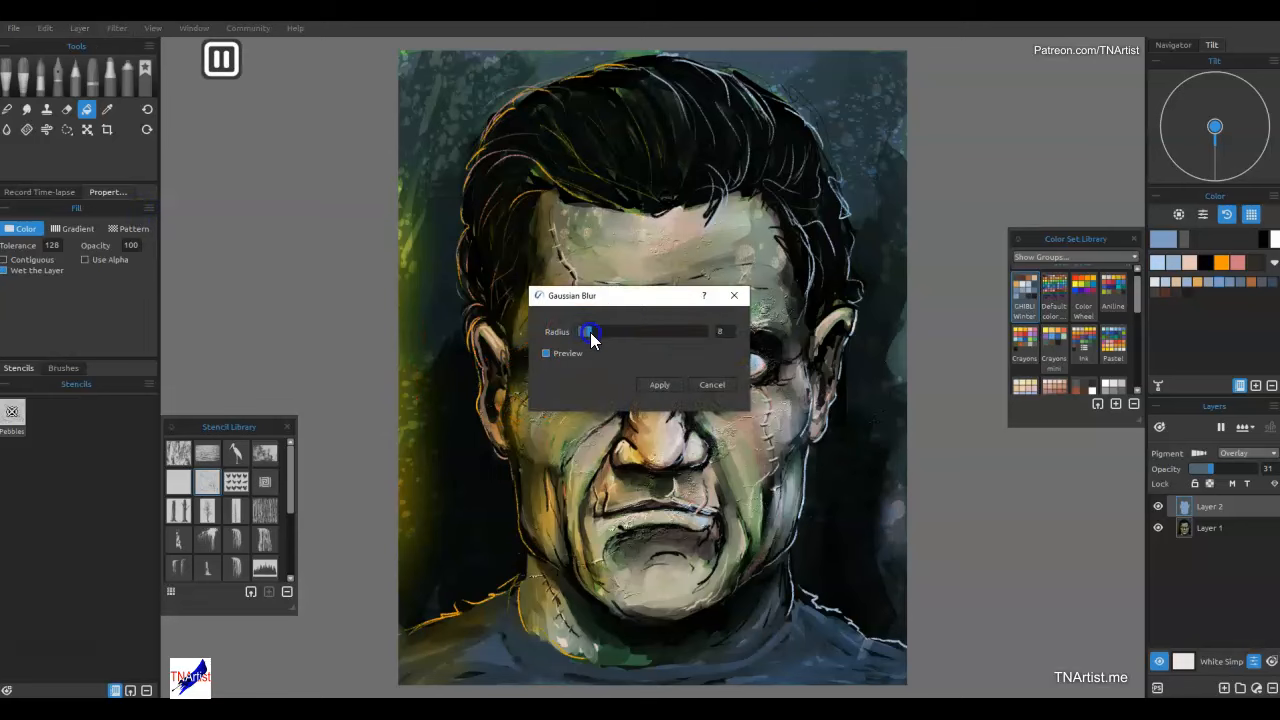
left_click(659, 384)
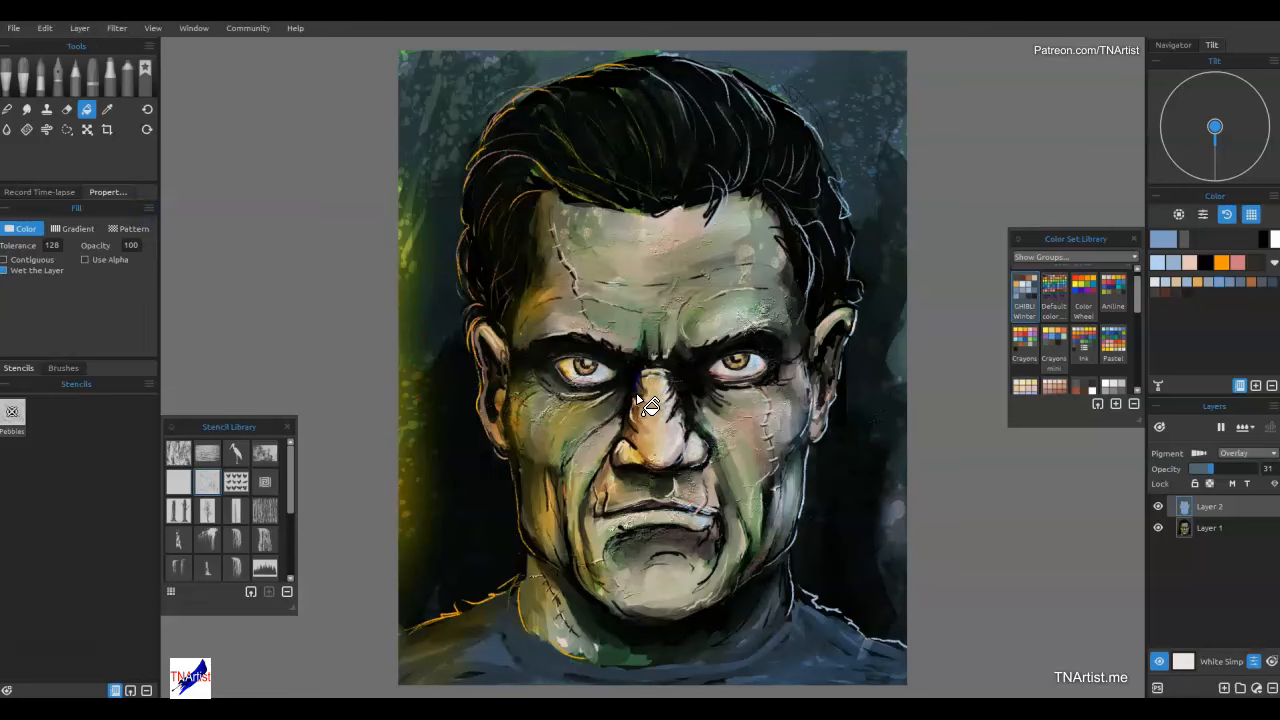
Erase parts of the blue tint across the forehead, cheeks, nose, mouth, chin, neck and both eyes with the Round Soft eraser at size 20.
key("e")
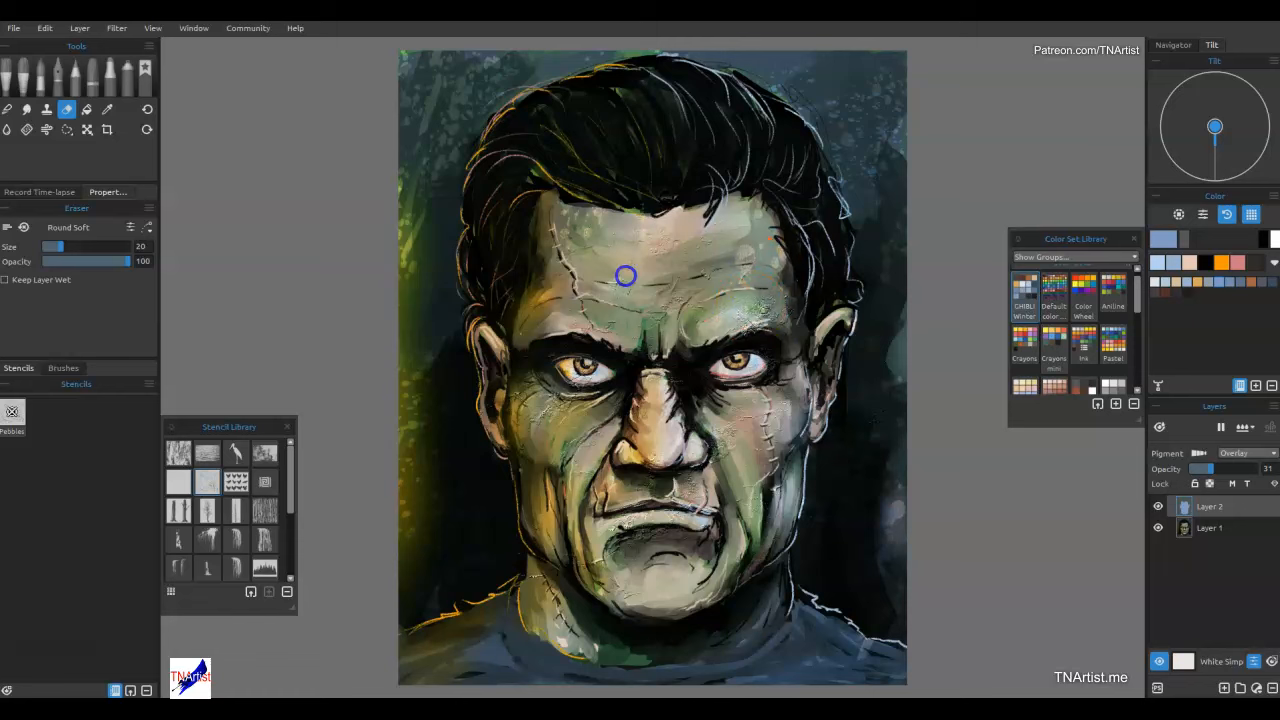
mouse_move(516, 395)
left_mouse_down()
mouse_move(522, 478)
mouse_move(487, 387)
left_mouse_up()
left_click(694, 462)
left_click_drag(694, 462, 695, 510)
left_click_drag(546, 577, 546, 647)
left_click_drag(592, 534, 620, 537)
mouse_move(520, 330)
left_mouse_down()
mouse_move(567, 188)
mouse_move(523, 251)
left_mouse_up()
mouse_move(551, 485)
left_mouse_down()
mouse_move(582, 409)
mouse_move(560, 505)
left_mouse_up()
left_click_drag(676, 398, 648, 400)
left_click_drag(636, 508, 603, 583)
left_click_drag(702, 538, 711, 547)
left_click_drag(710, 399, 706, 322)
left_click_drag(568, 325, 579, 300)
left_click_drag(729, 231, 729, 251)
mouse_move(773, 398)
left_mouse_down()
mouse_move(748, 485)
mouse_move(788, 514)
left_mouse_up()
left_click_drag(646, 590, 648, 603)
left_click(749, 465)
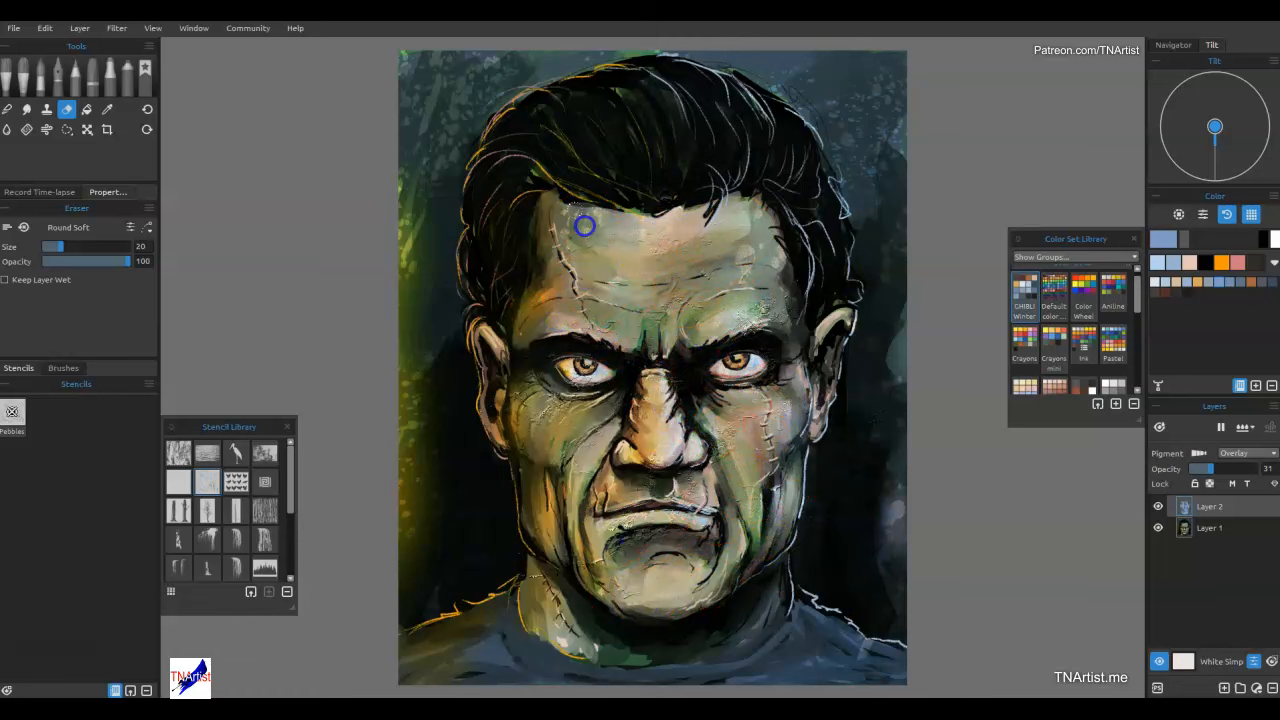
left_click_drag(737, 348, 736, 364)
left_click(587, 362)
left_click(732, 462)
left_click(1014, 585)
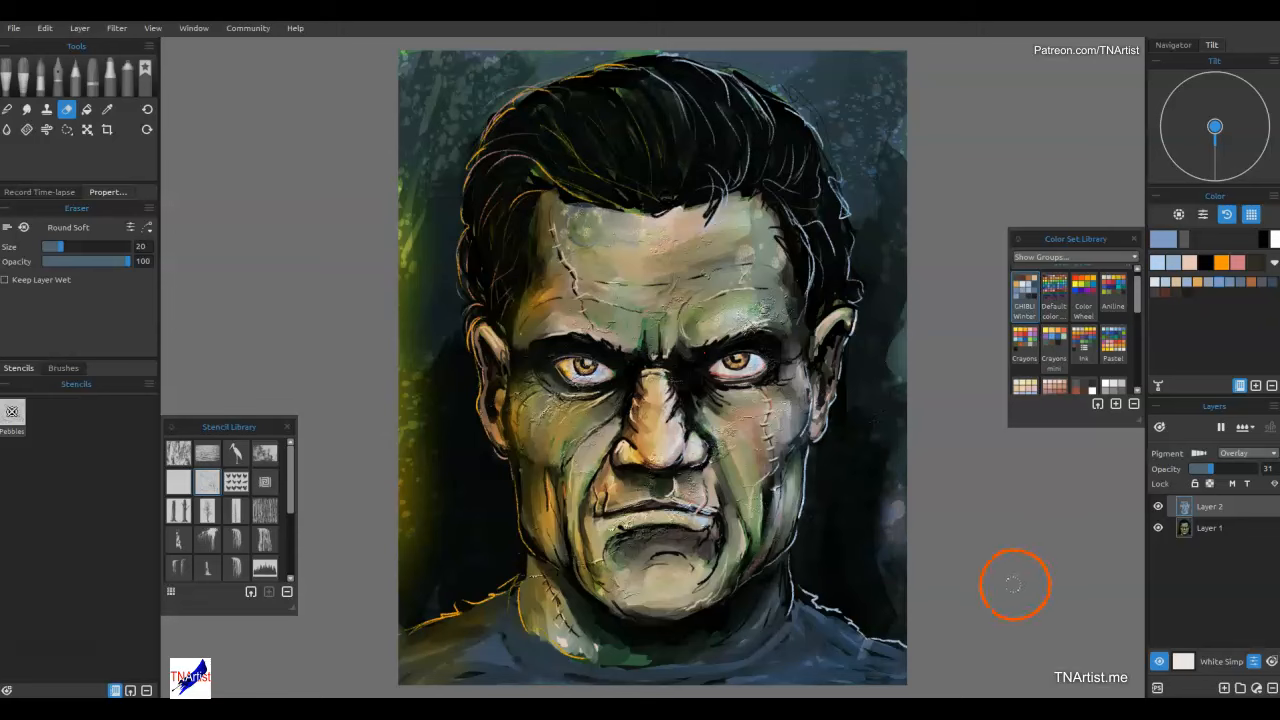